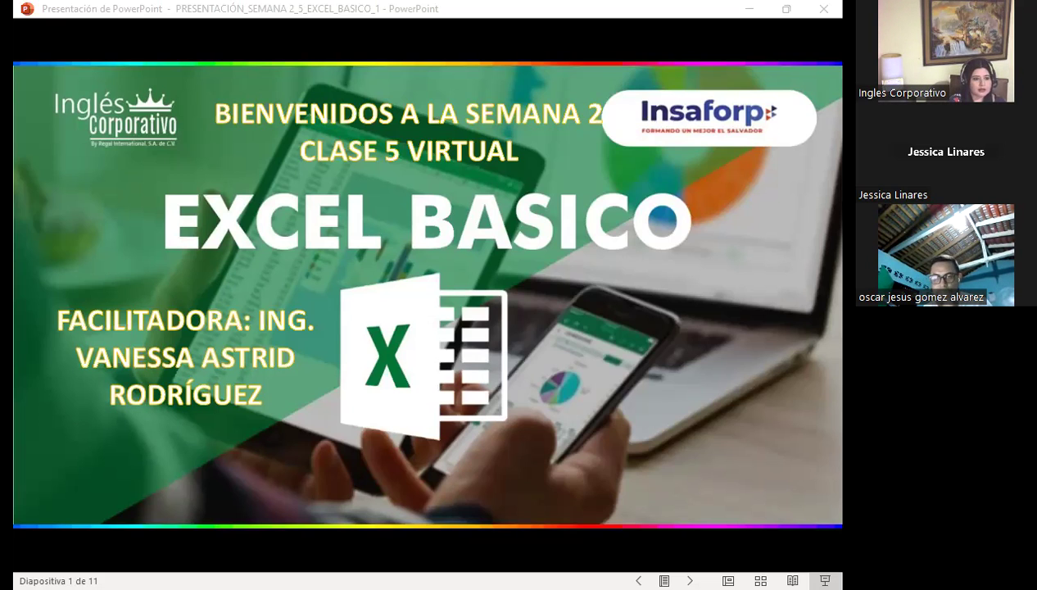
Open the Excel básico course in Firefox, expand Sección 1, and open its progress page in a new tab.
key(alt+Tab)
click(254, 376)
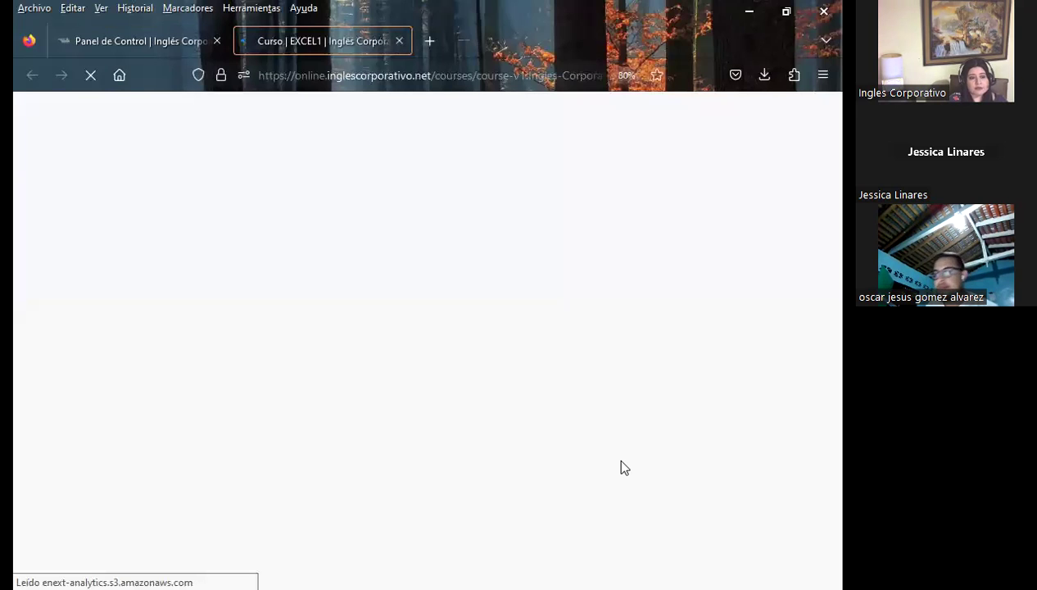
scroll(194, 322, down, 1)
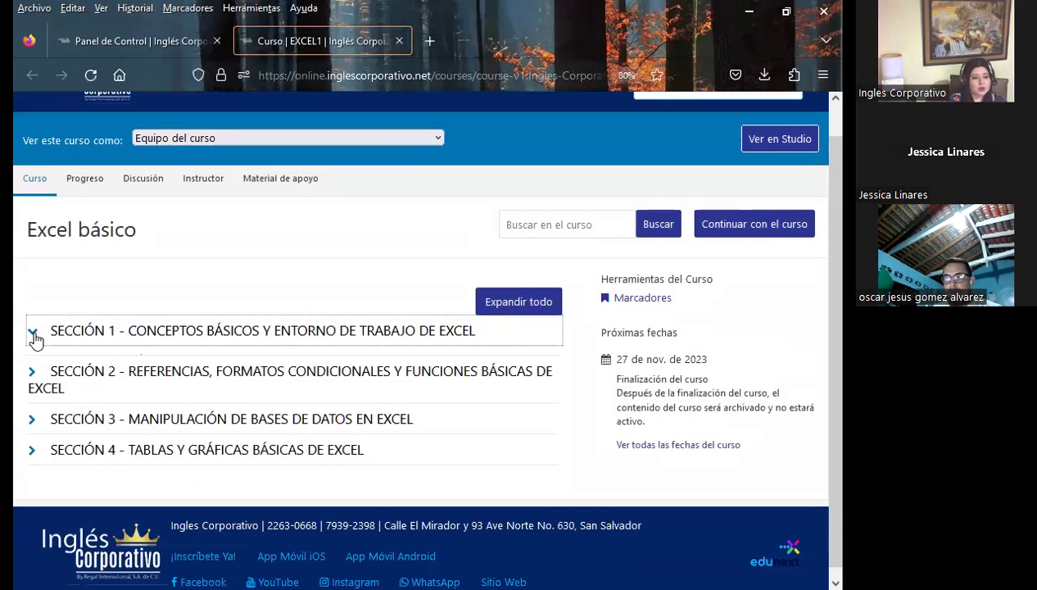
click(33, 330)
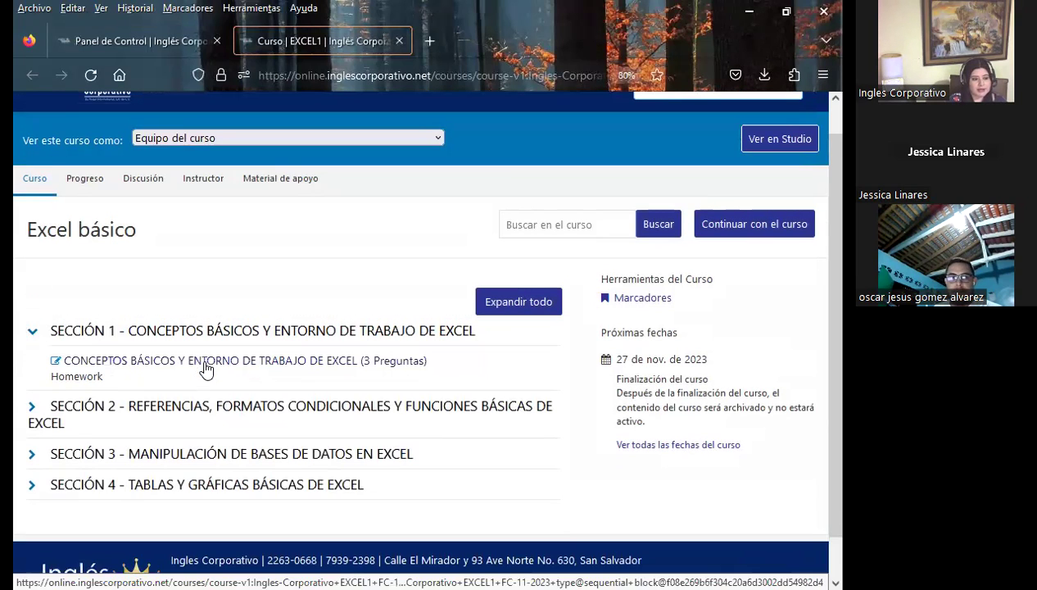
middle_click(88, 328)
Review the Progreso page's grade chart and section scores, then close that tab.
click(504, 39)
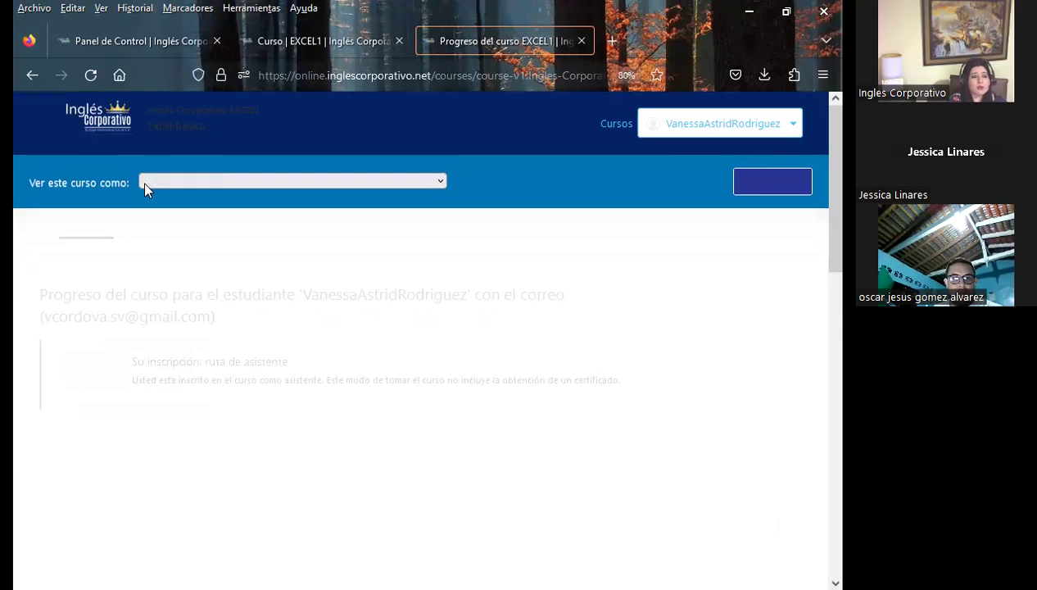
scroll(208, 338, down, 3)
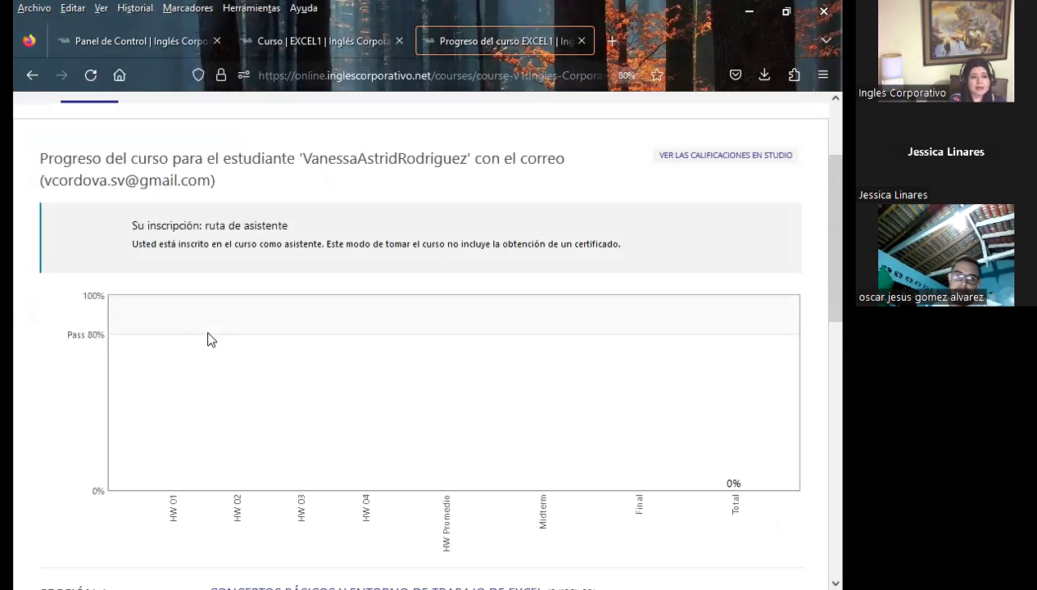
scroll(115, 395, down, 5)
scroll(167, 407, down, 3)
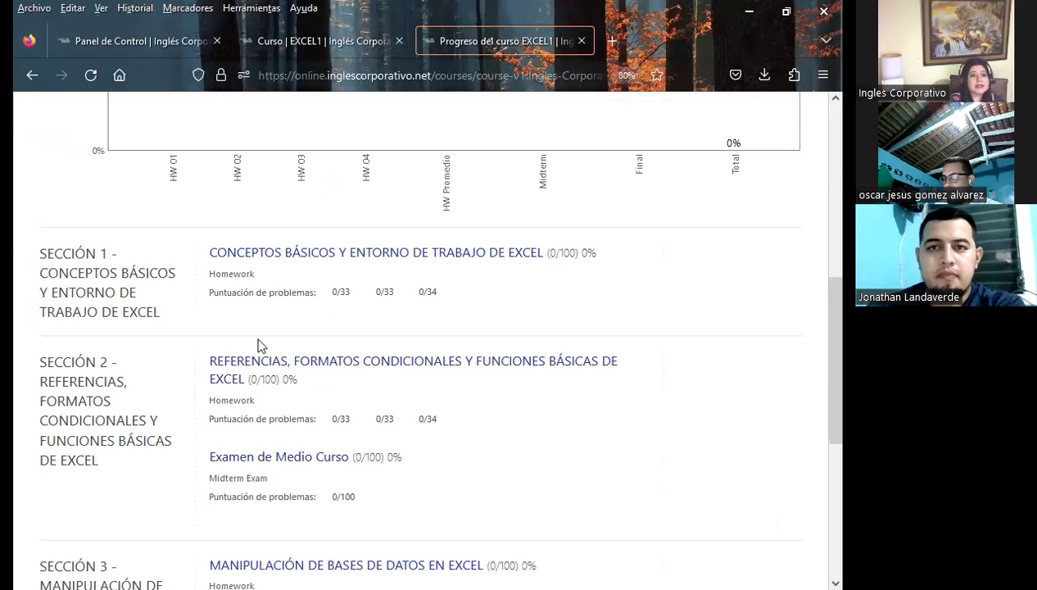
scroll(266, 340, down, 3)
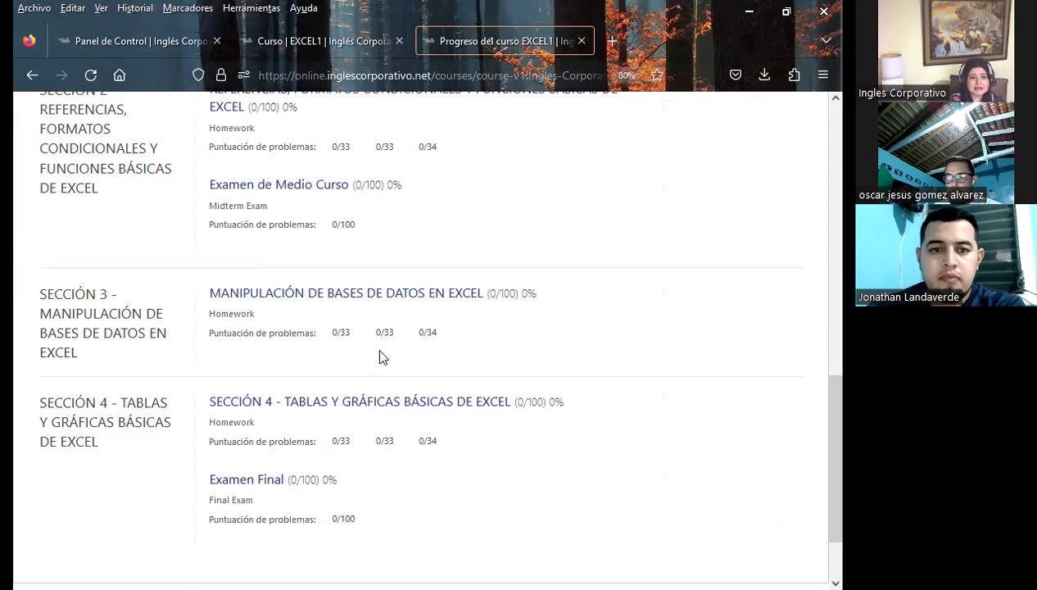
scroll(23, 314, up, 2)
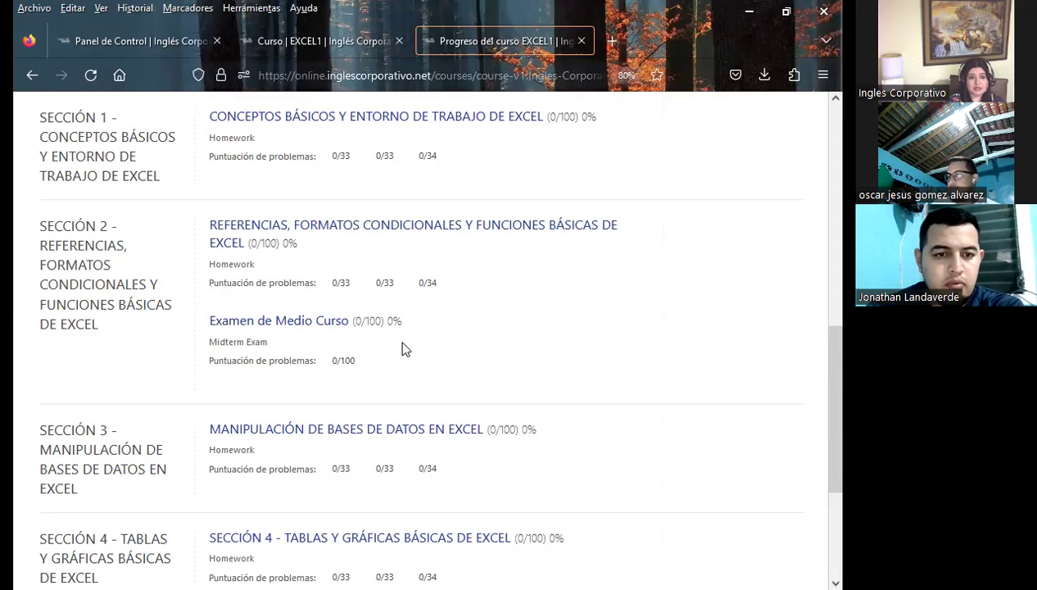
scroll(134, 431, down, 2)
scroll(132, 396, down, 3)
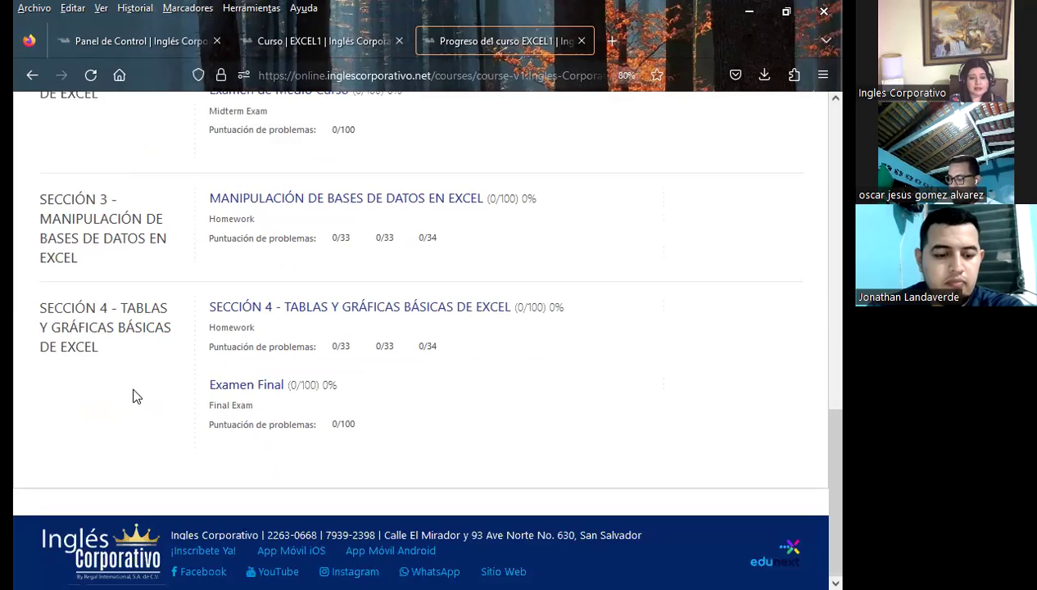
scroll(135, 389, up, 10)
scroll(88, 309, down, 3)
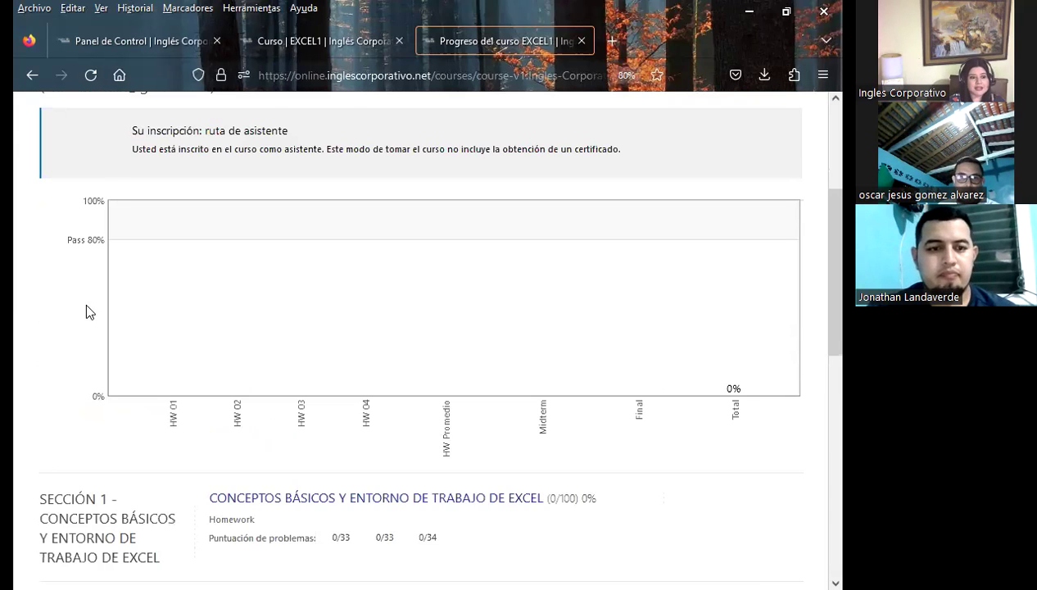
scroll(178, 273, down, 2)
scroll(232, 412, down, 3)
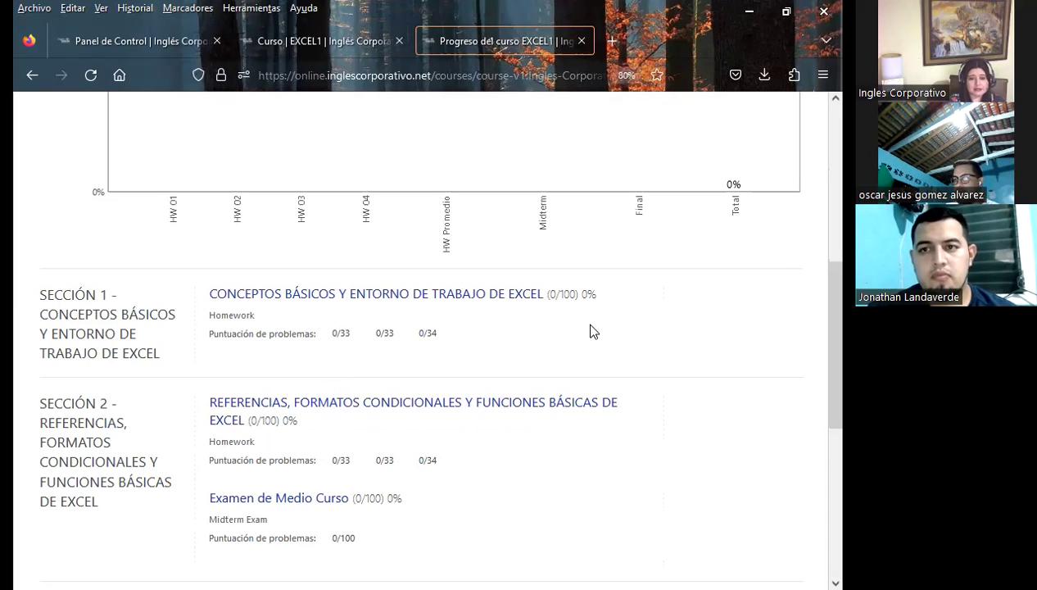
scroll(33, 361, up, 5)
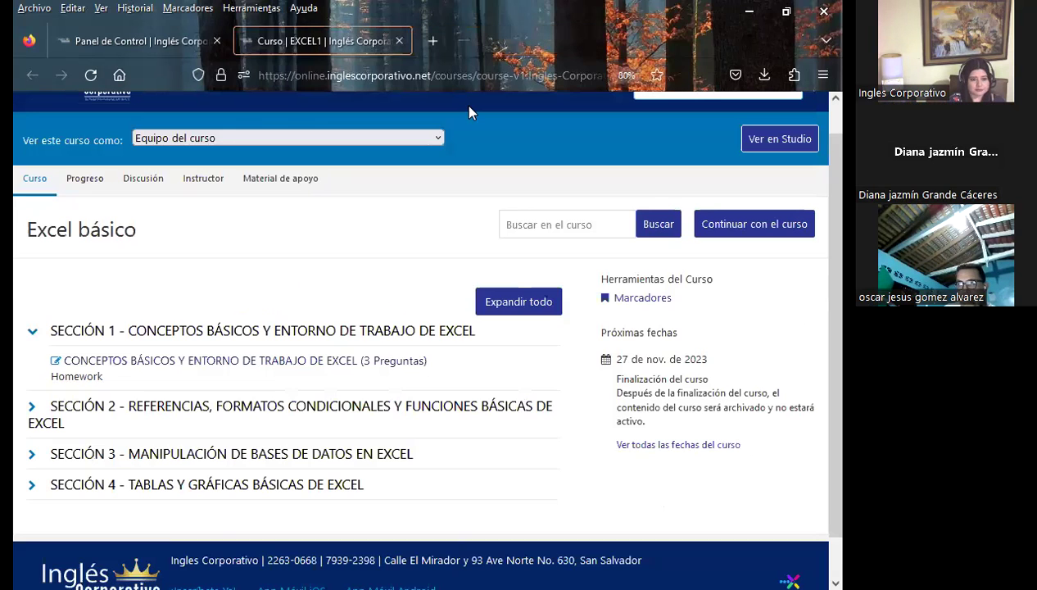
click(582, 41)
Collapse Sección 1 and expand Sección 2 to list its homework and the Examen de Medio Curso.
click(31, 334)
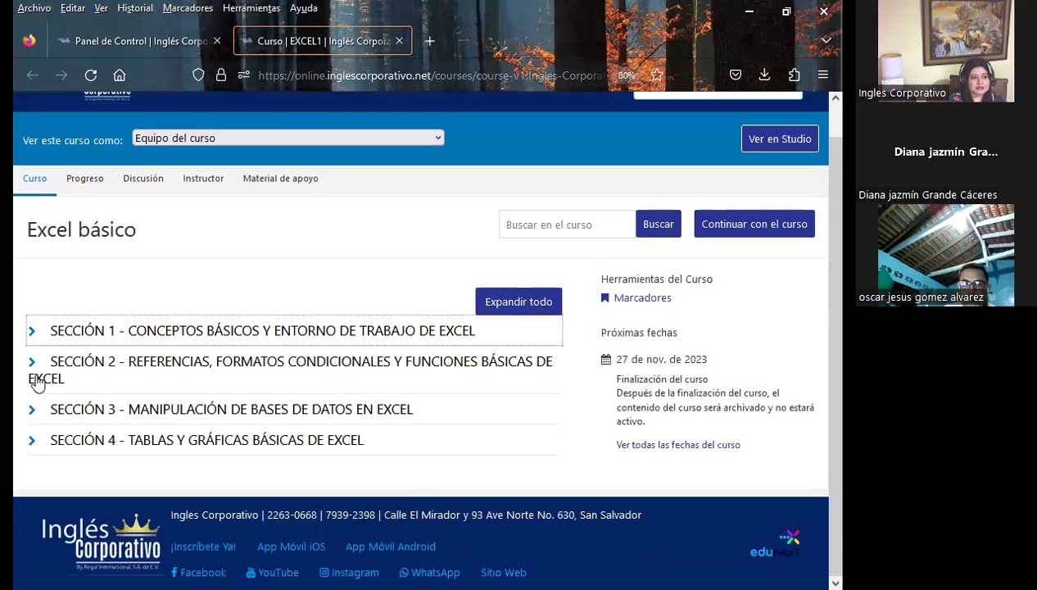
click(33, 367)
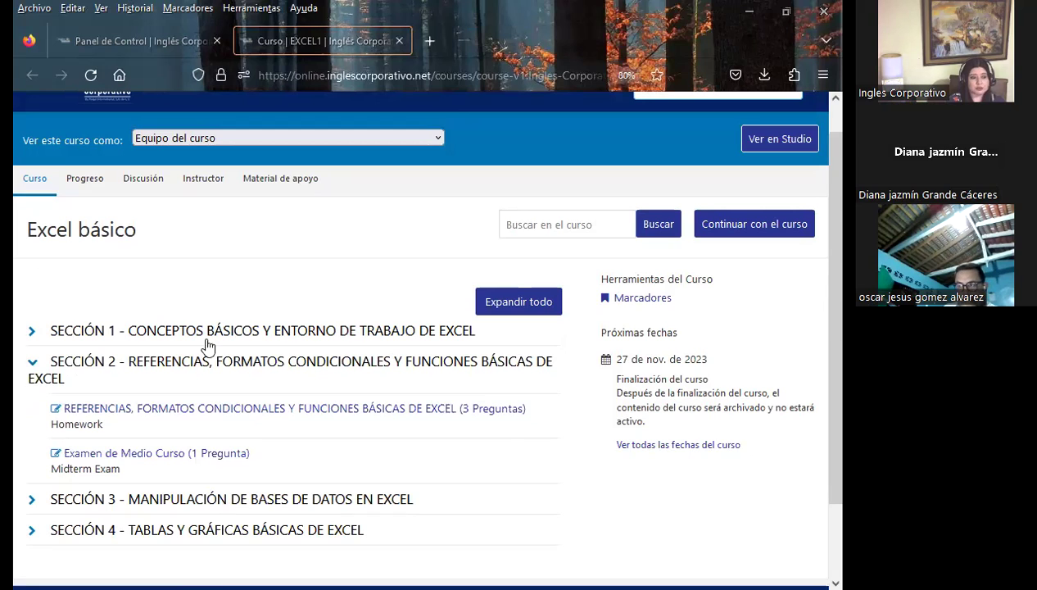
scroll(512, 427, down, 2)
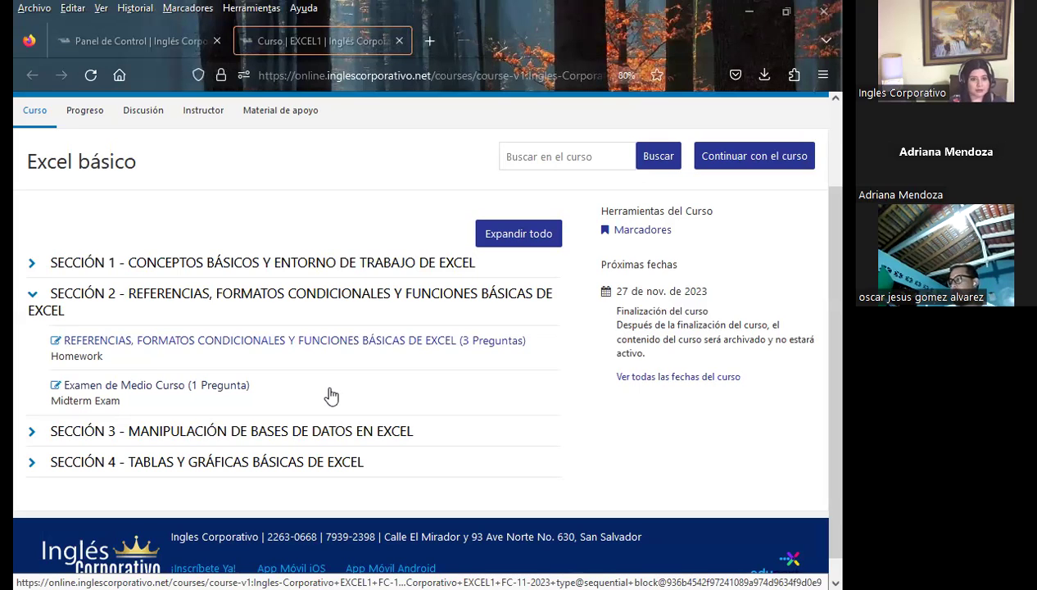
Open lesson 2.1 on relative and absolute references in a new tab and read through it.
click(163, 354)
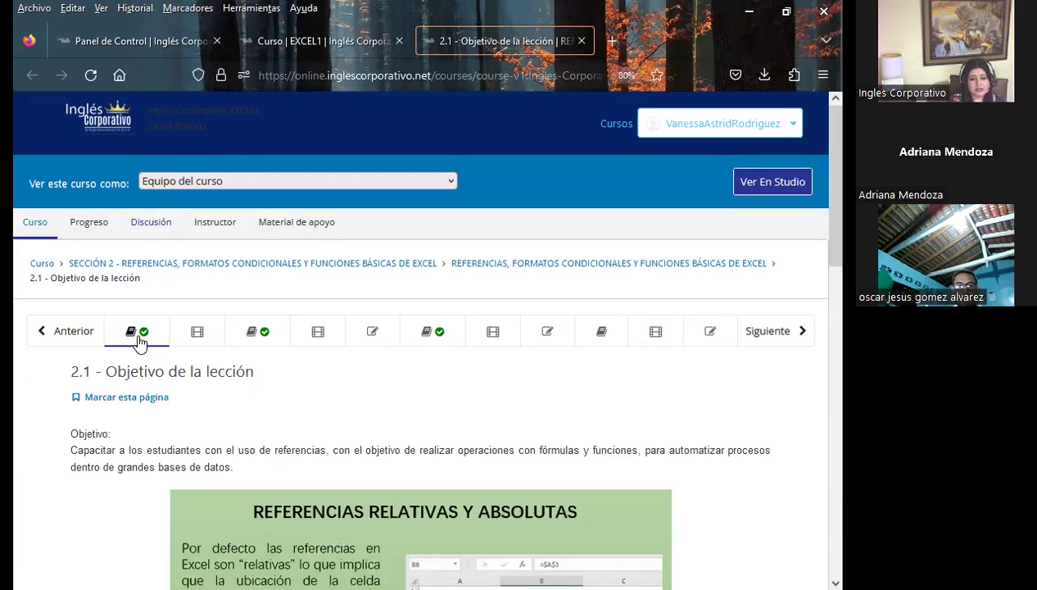
scroll(139, 342, down, 3)
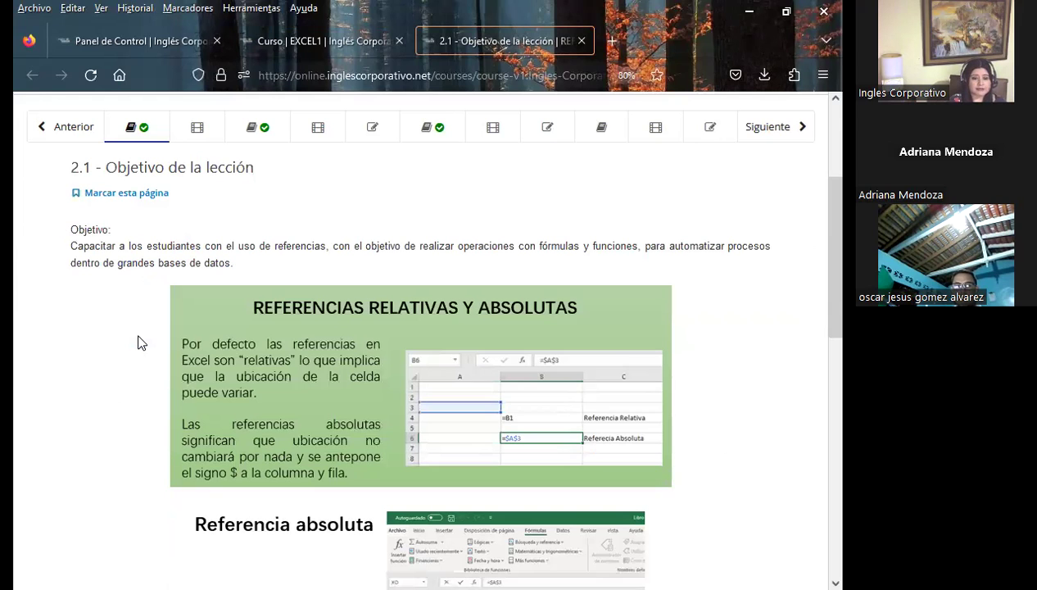
scroll(138, 341, down, 3)
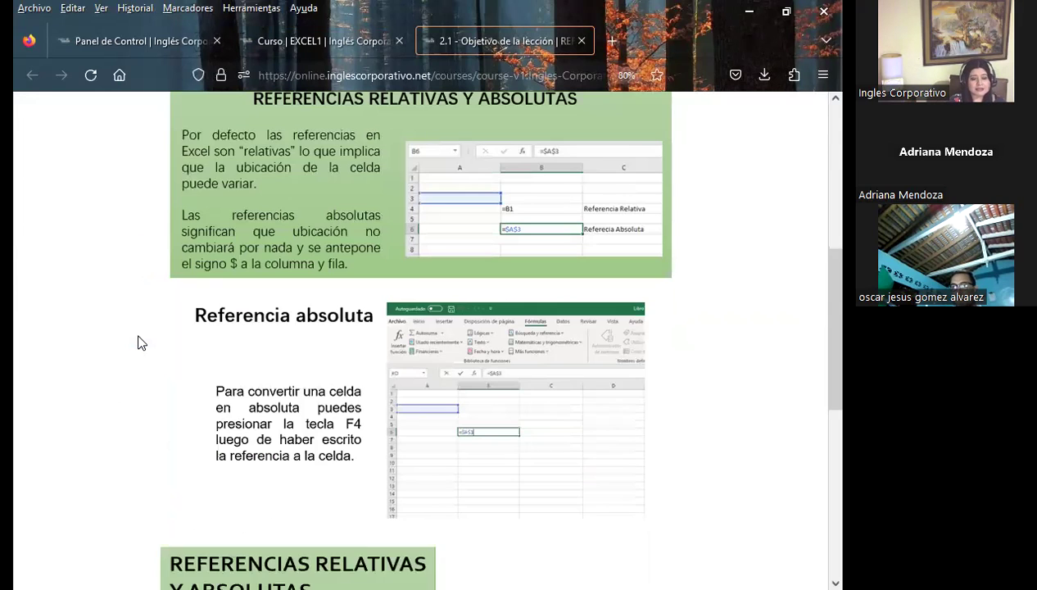
scroll(138, 342, down, 6)
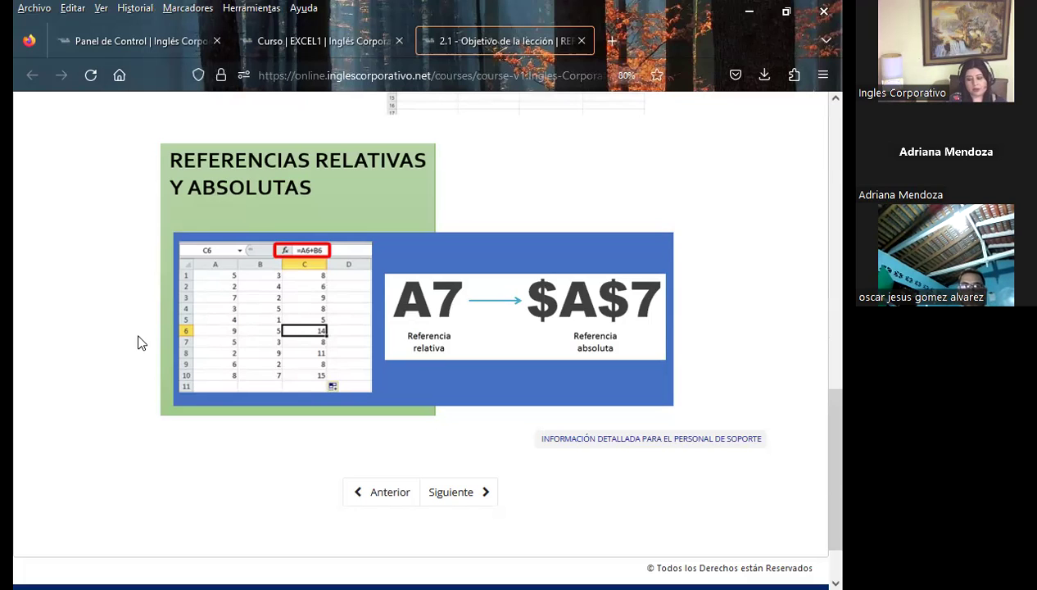
scroll(141, 342, up, 3)
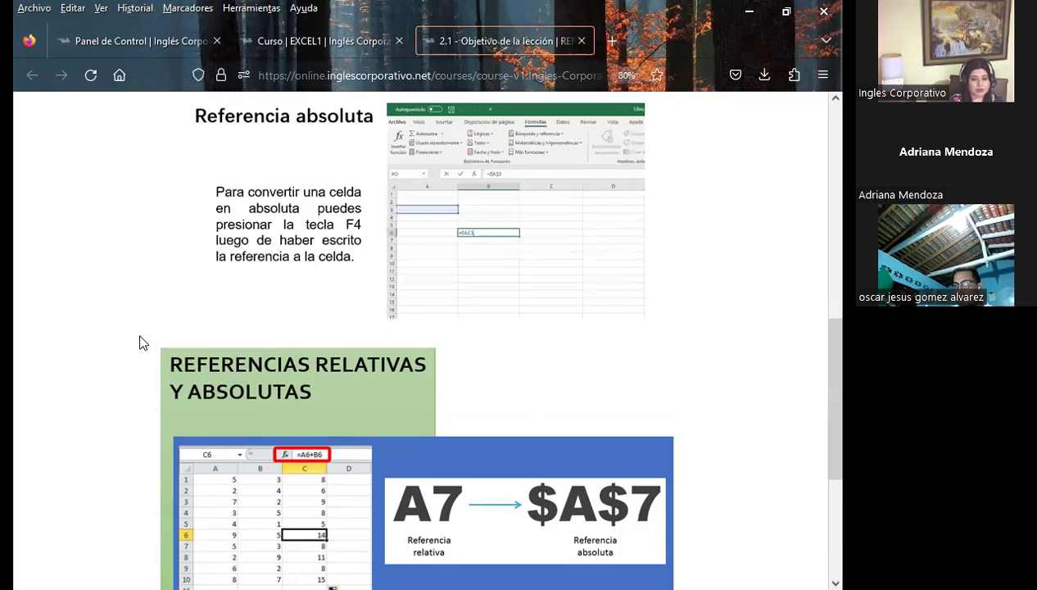
scroll(151, 336, up, 10)
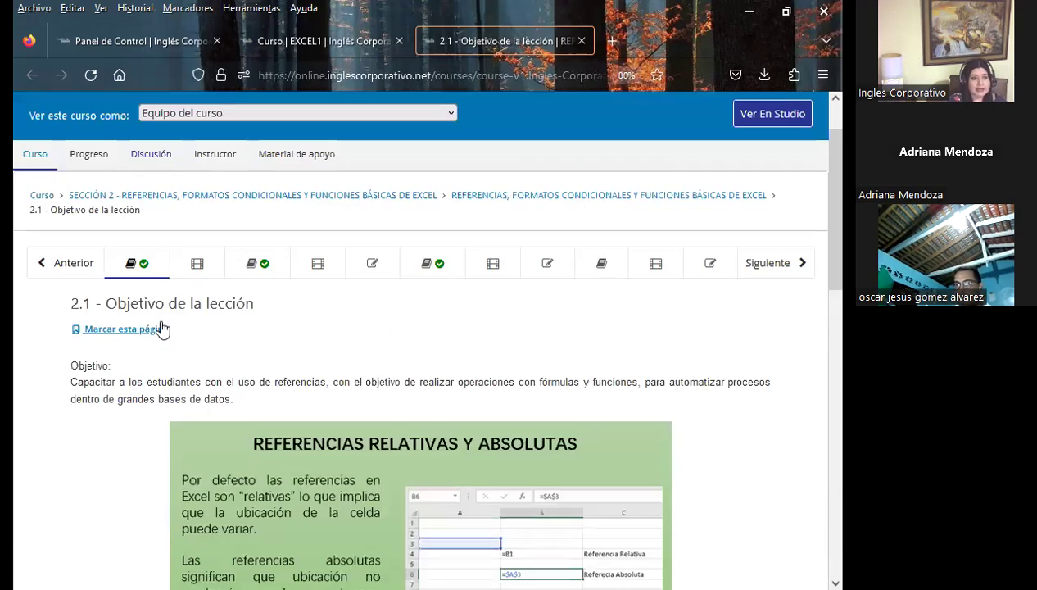
Go to lesson 2.2 'Uso de referencias en Excel' and scroll past the video to the Discusión section.
click(221, 260)
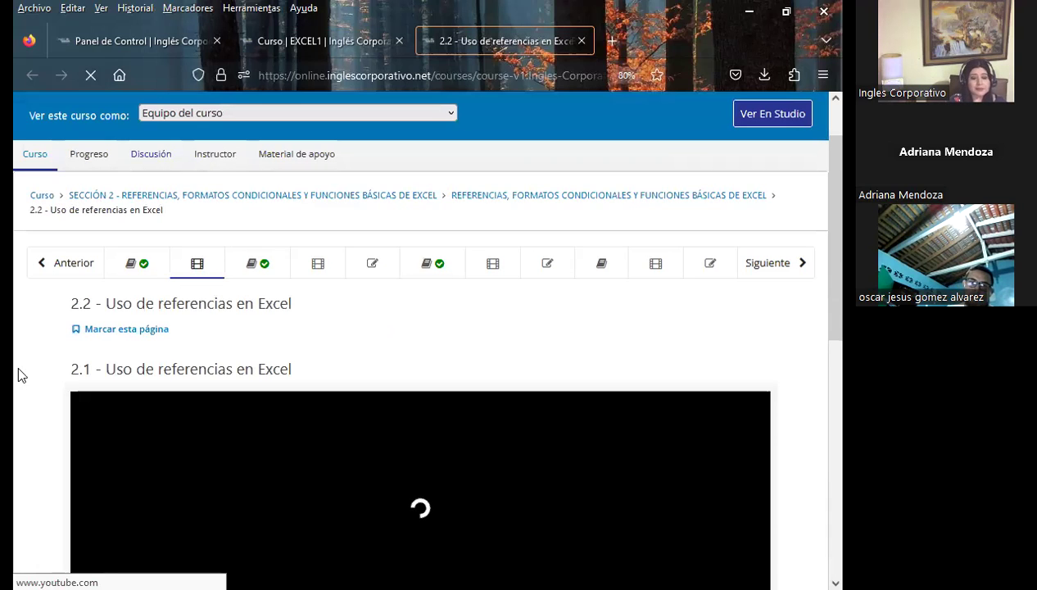
scroll(20, 371, down, 3)
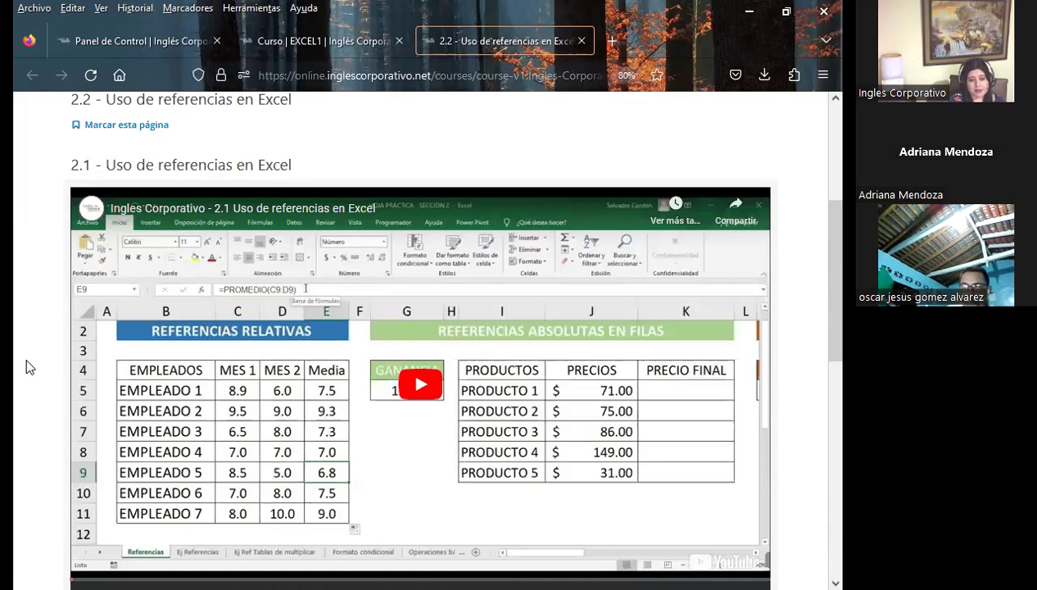
scroll(26, 361, down, 2)
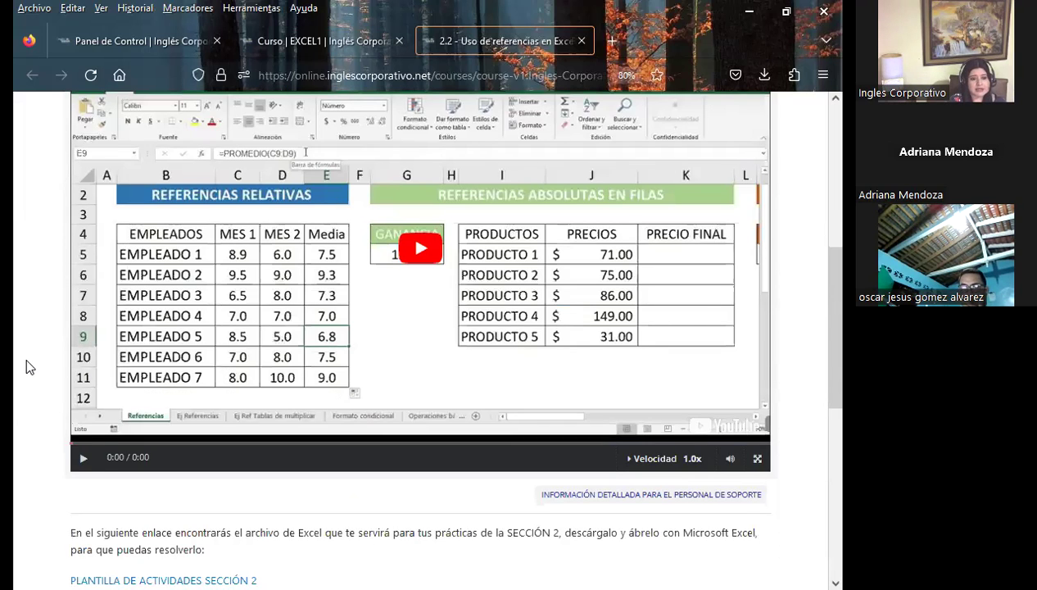
scroll(30, 367, down, 4)
scroll(31, 367, down, 1)
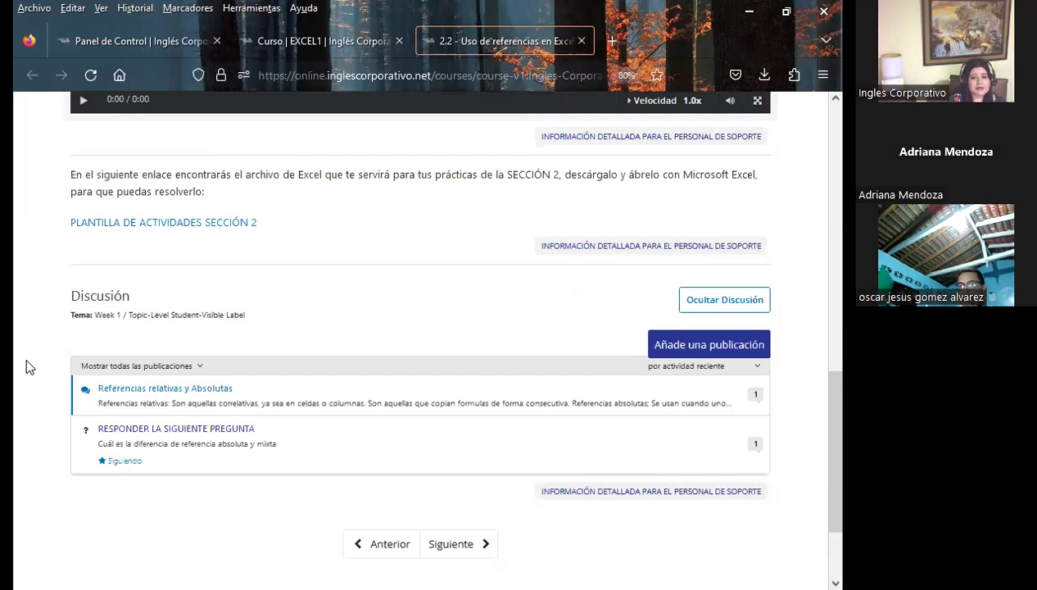
scroll(31, 367, up, 1)
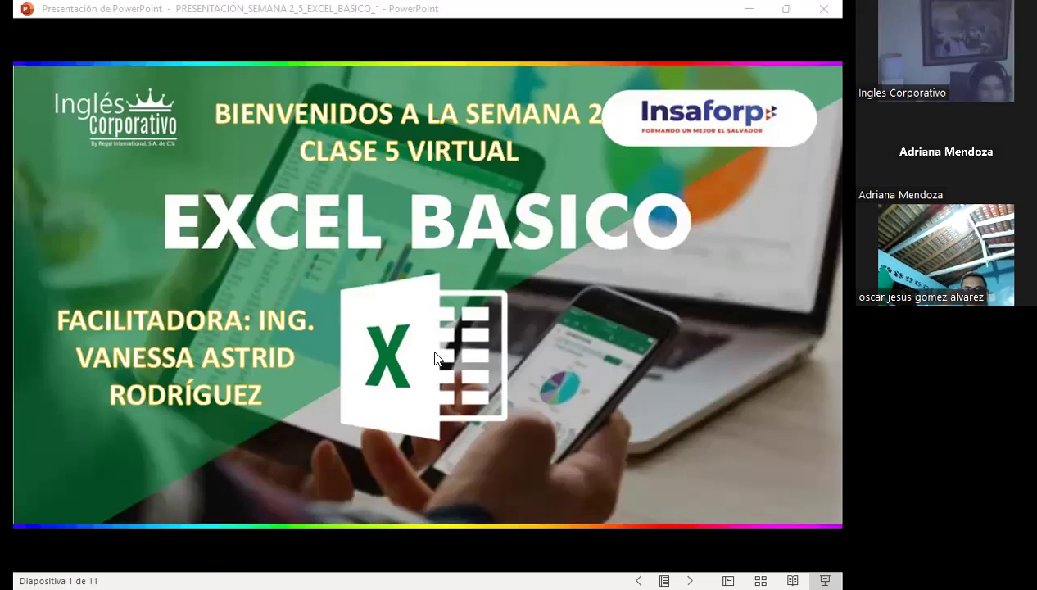
Advance the slideshow to the Agenda slide, 3 of 11.
click(522, 366)
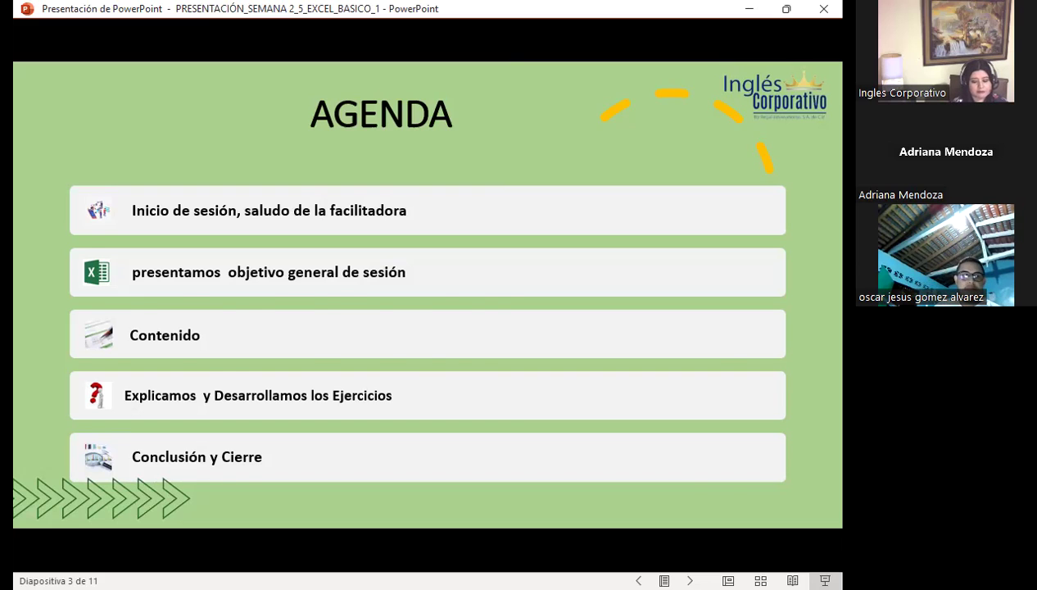
Advance to slide 4, the objective on relative, absolute and mixed references.
key(Right)
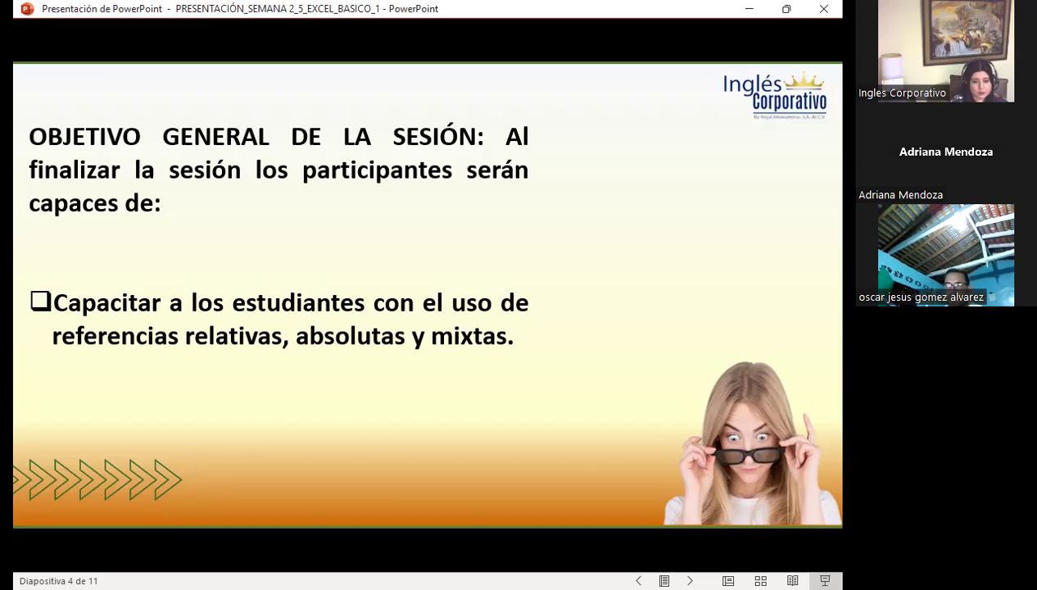
Advance to slide 5, explaining relative references with the =A1 to =A2 copy example.
key(Right)
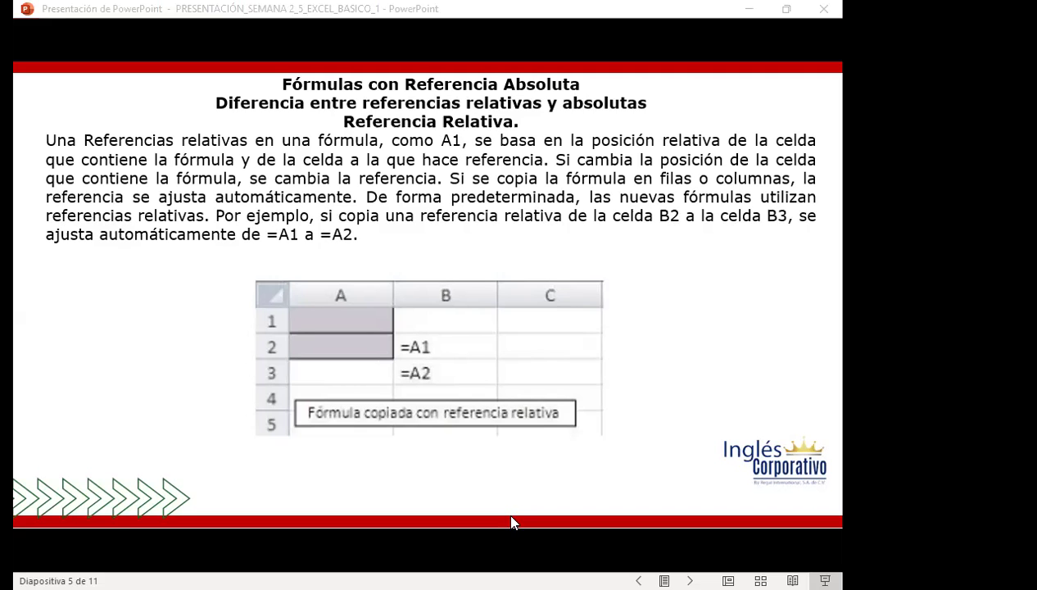
Switch from the slideshow to the Excel workbook's REFERENCIA RELATIVA sheet.
key(alt+Tab)
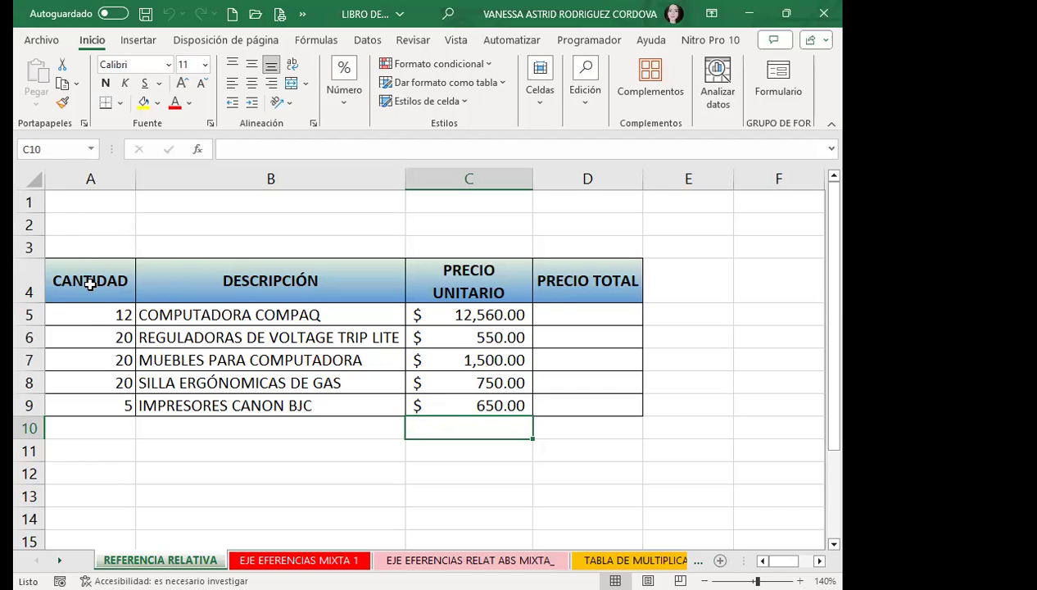
click(89, 279)
click(81, 322)
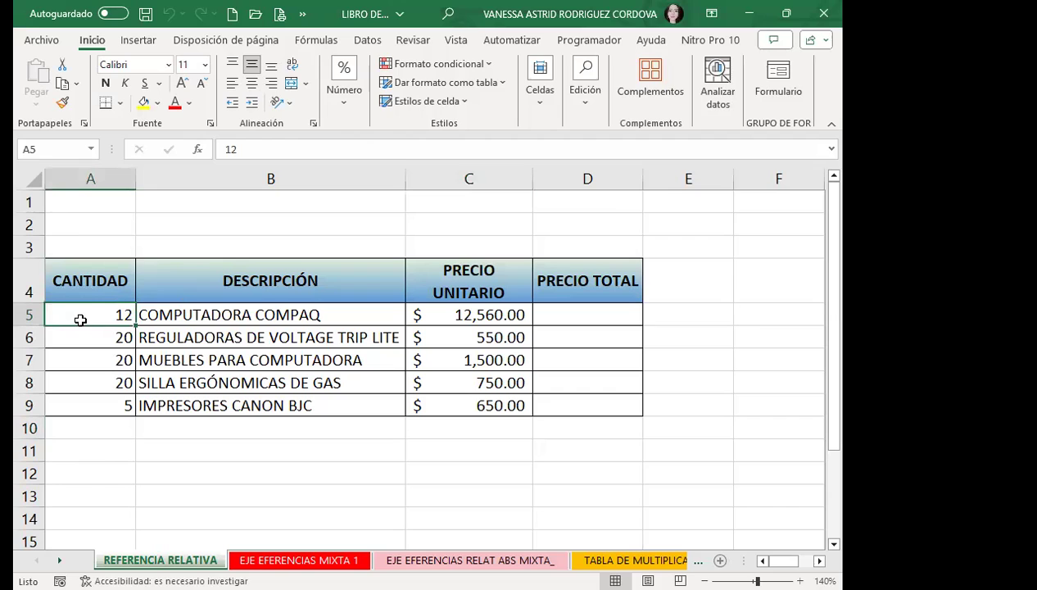
click(211, 315)
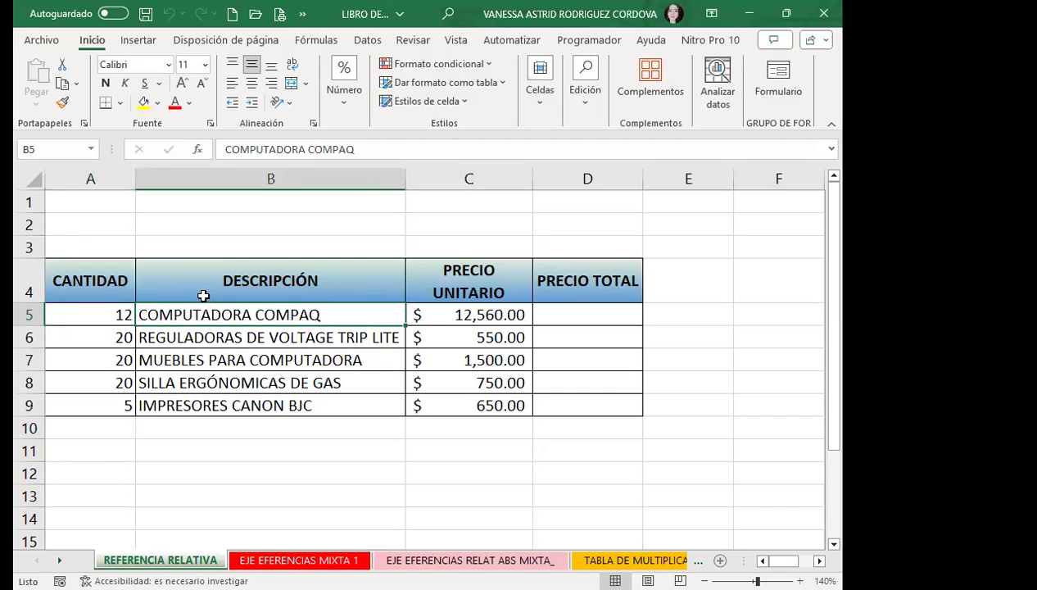
click(432, 316)
click(91, 317)
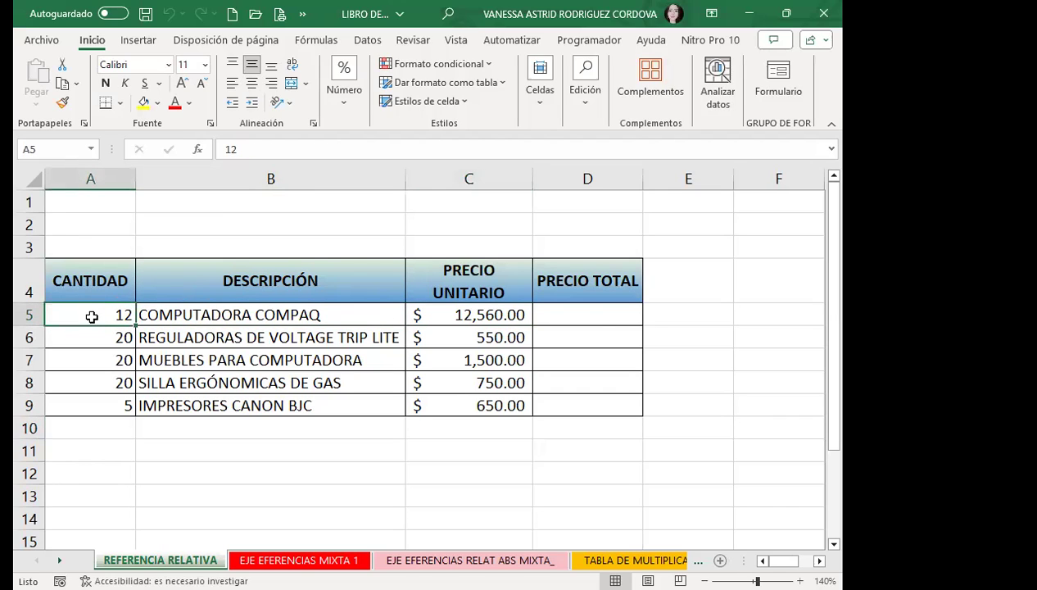
click(585, 321)
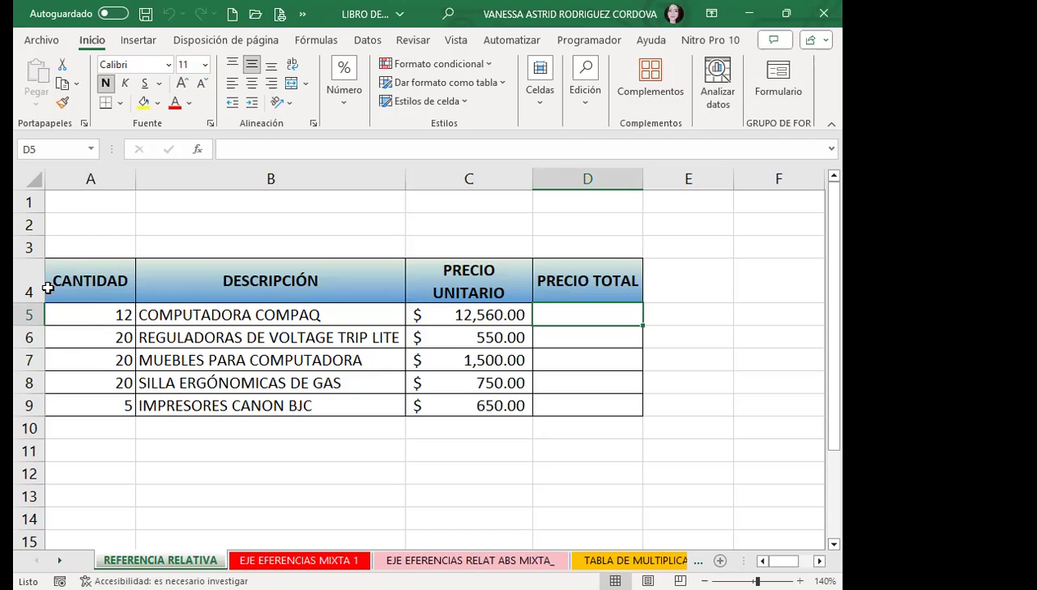
Enter =A5*C5 in D5, multiplying quantity 12 by unit price 12,560 to get $150,720.00.
click(85, 319)
click(591, 322)
text(=)
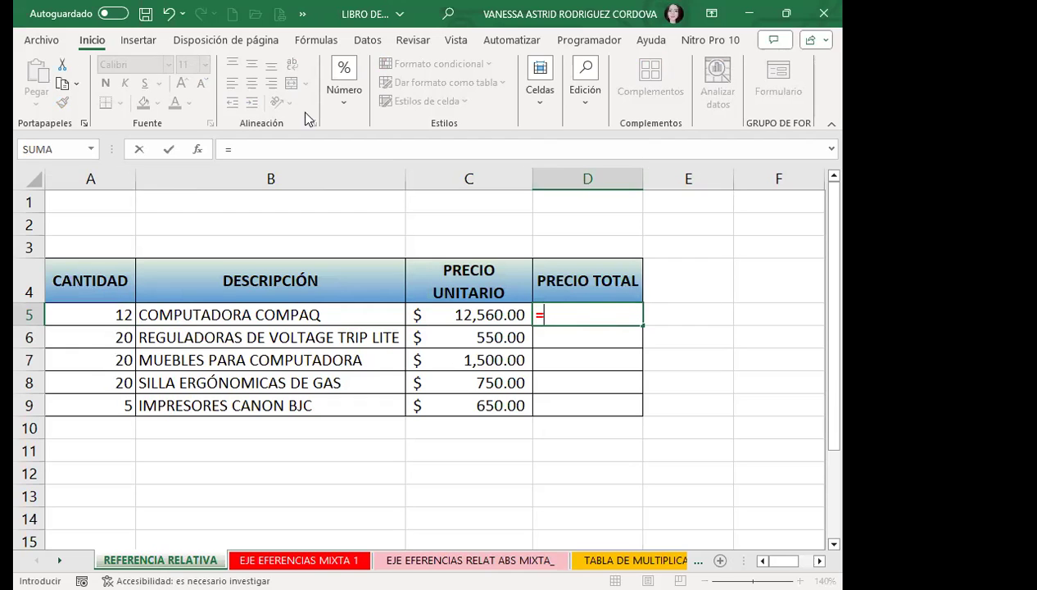
click(107, 315)
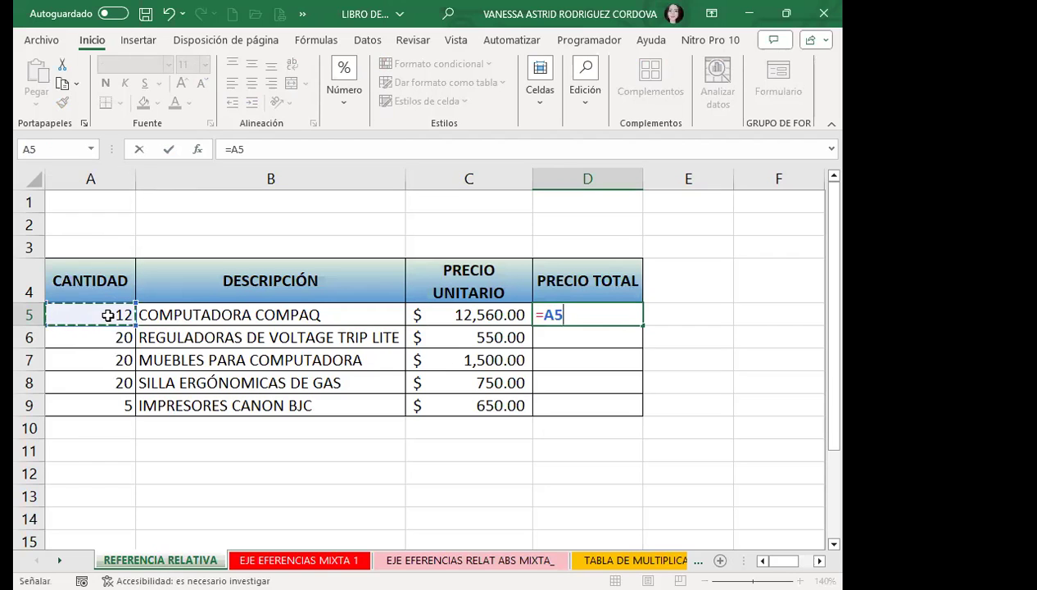
text(*)
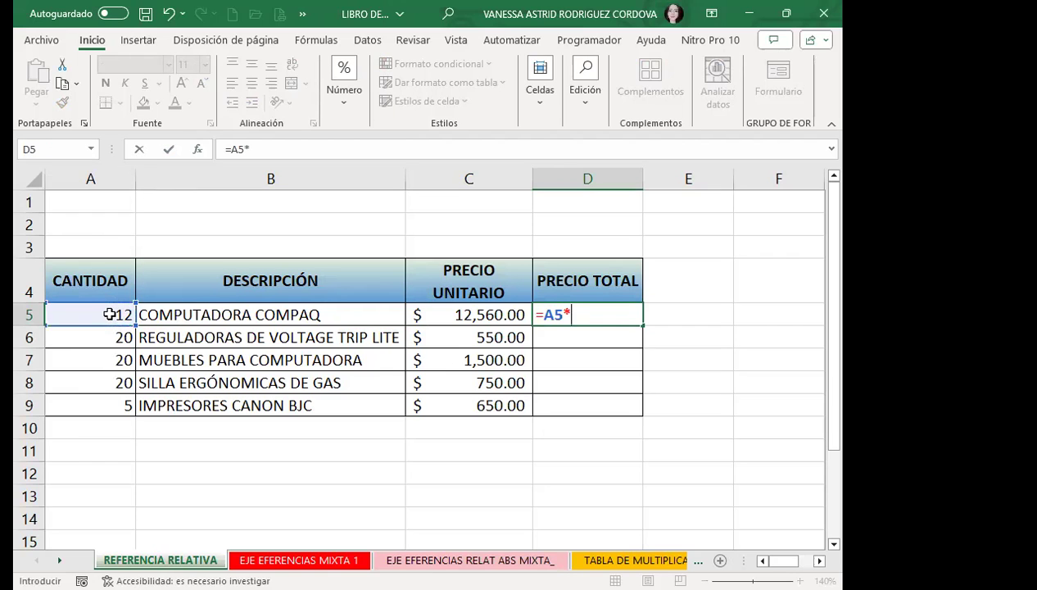
click(461, 313)
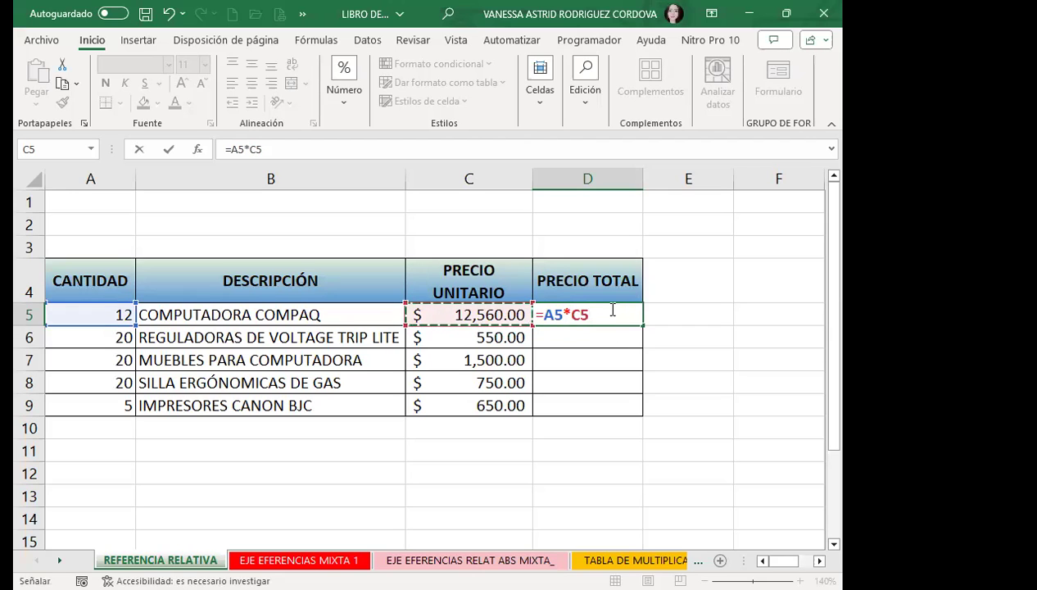
key(Return)
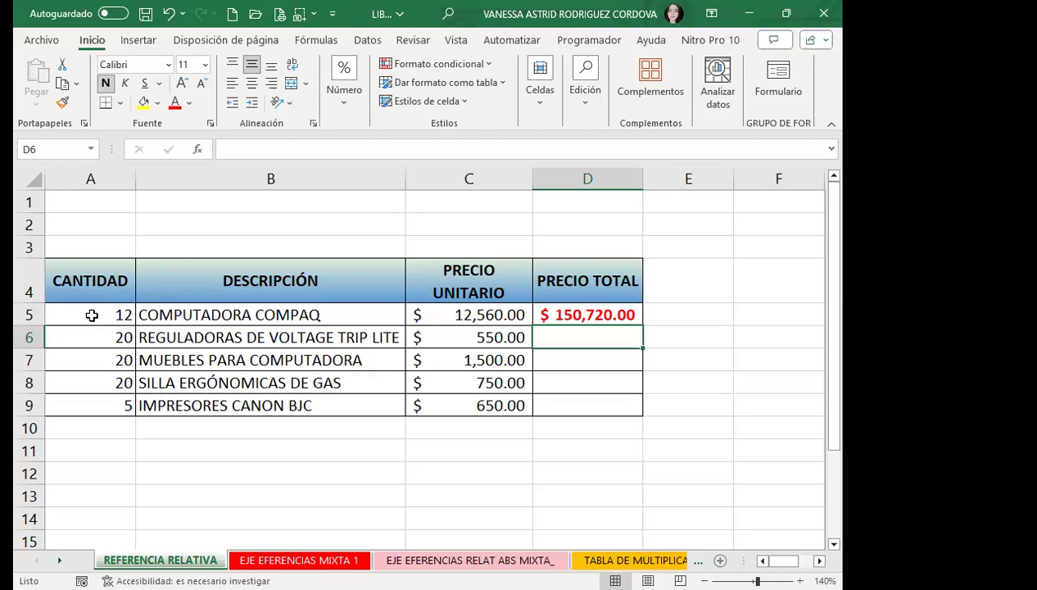
click(92, 316)
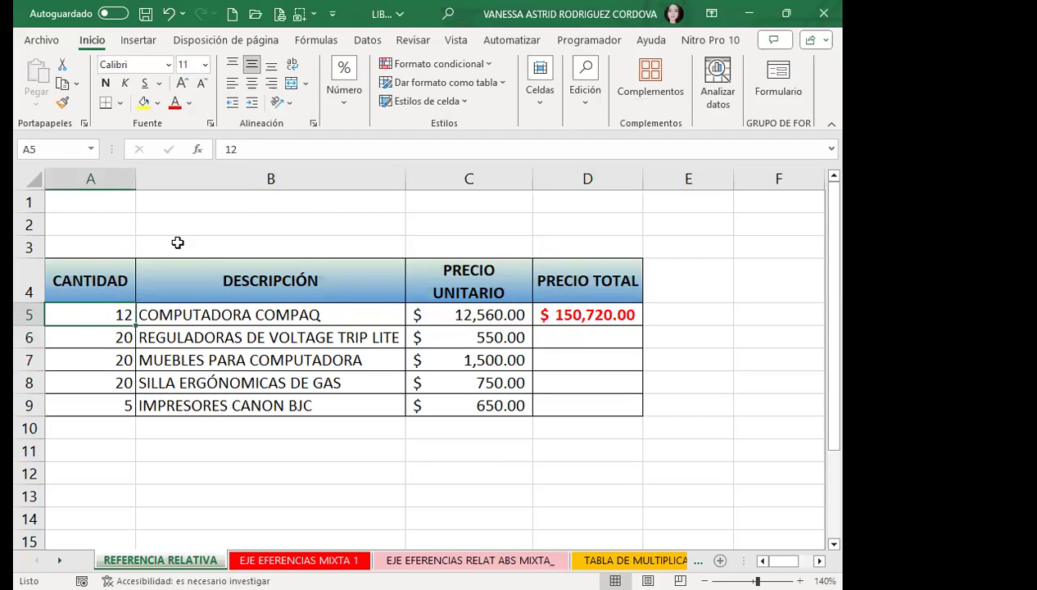
click(440, 308)
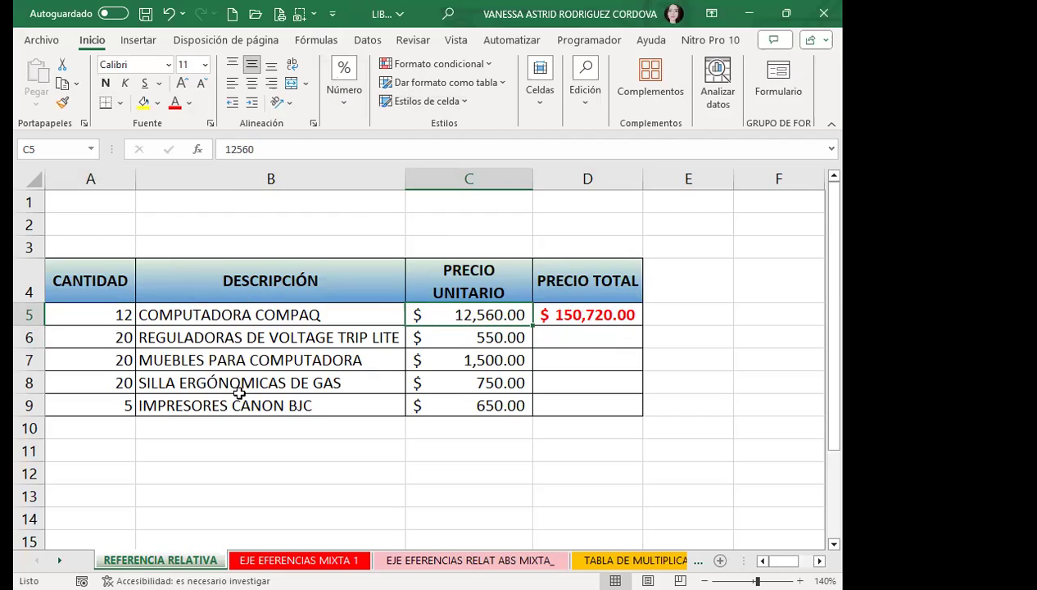
Copy the D5 total formula down to D9, confirm D9 reads =A9*C9, and view the number formats.
click(558, 315)
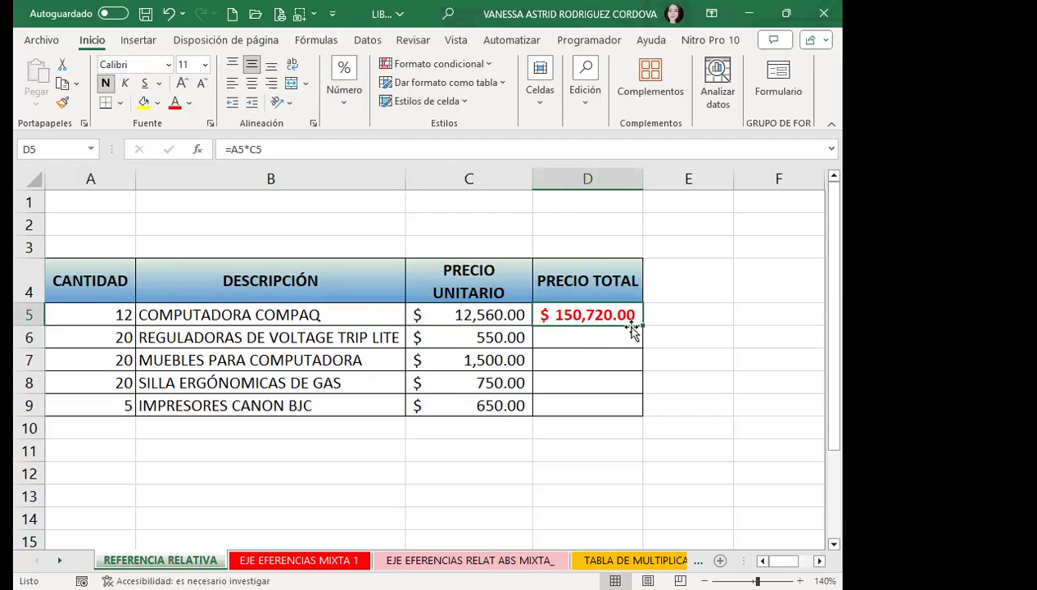
drag(643, 326, 641, 411)
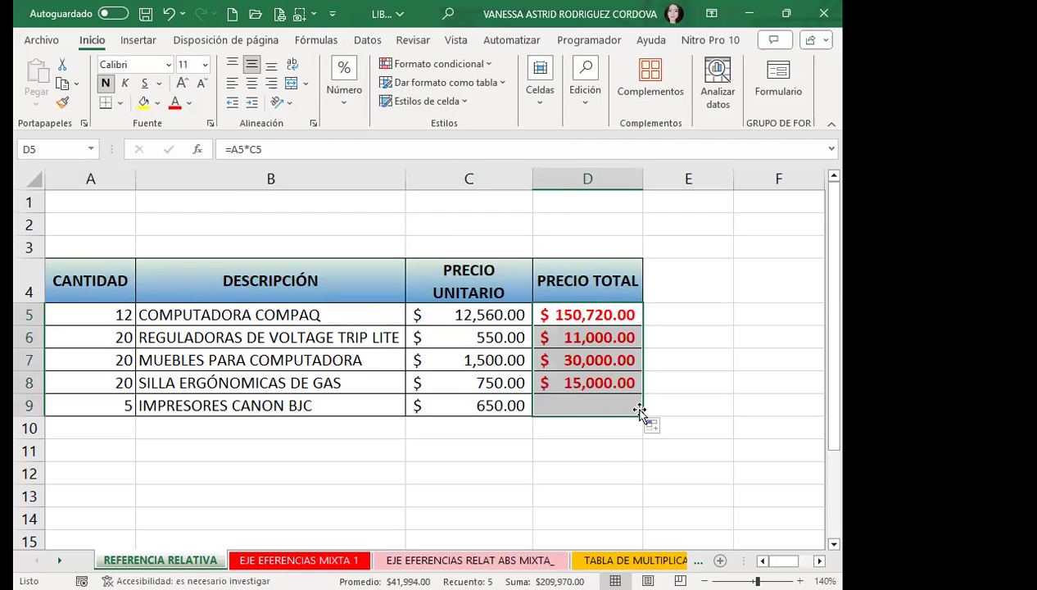
click(554, 404)
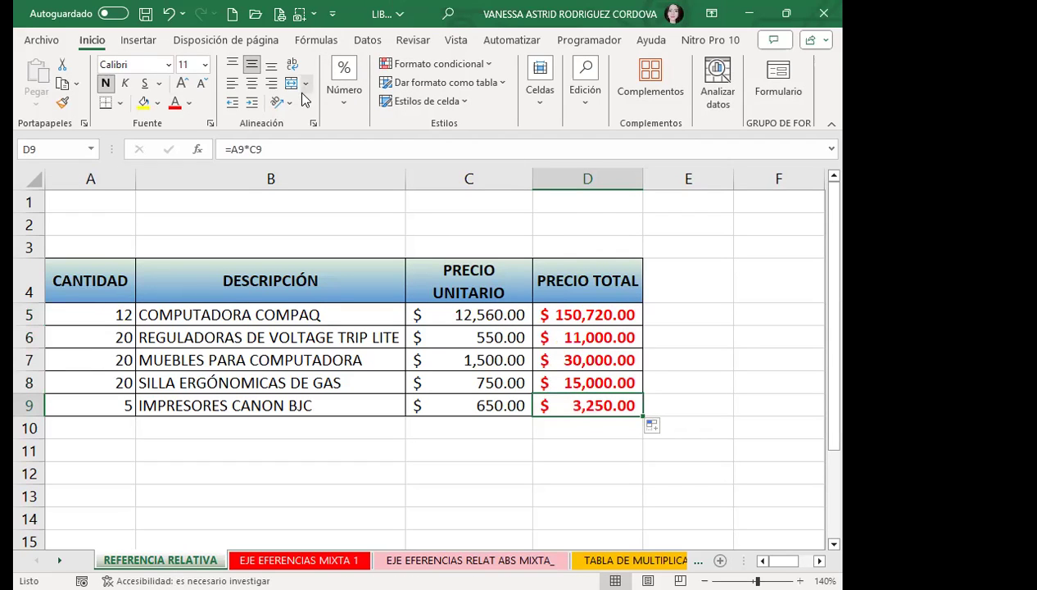
click(348, 109)
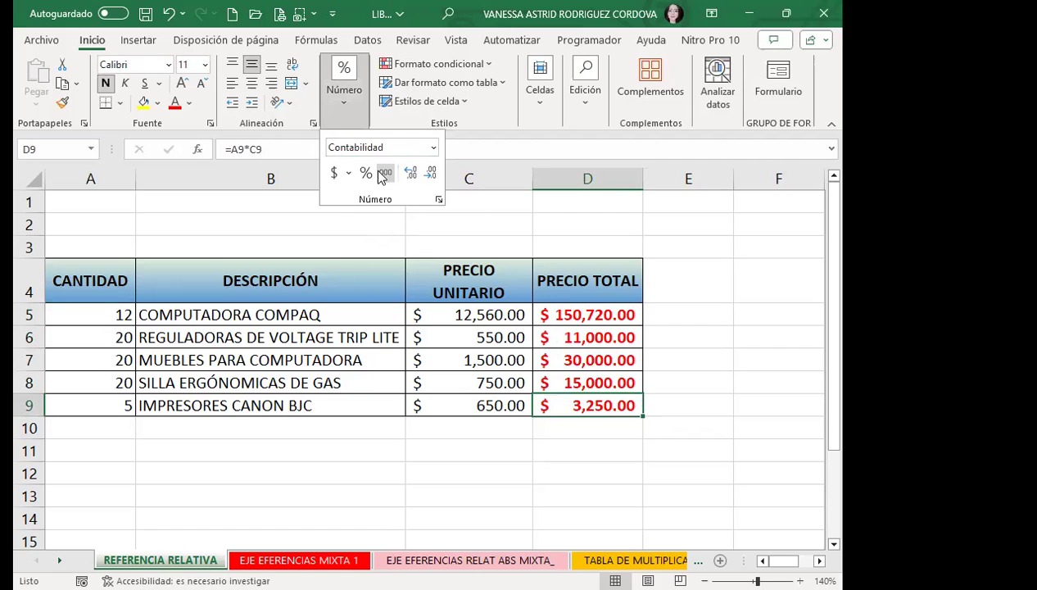
click(432, 148)
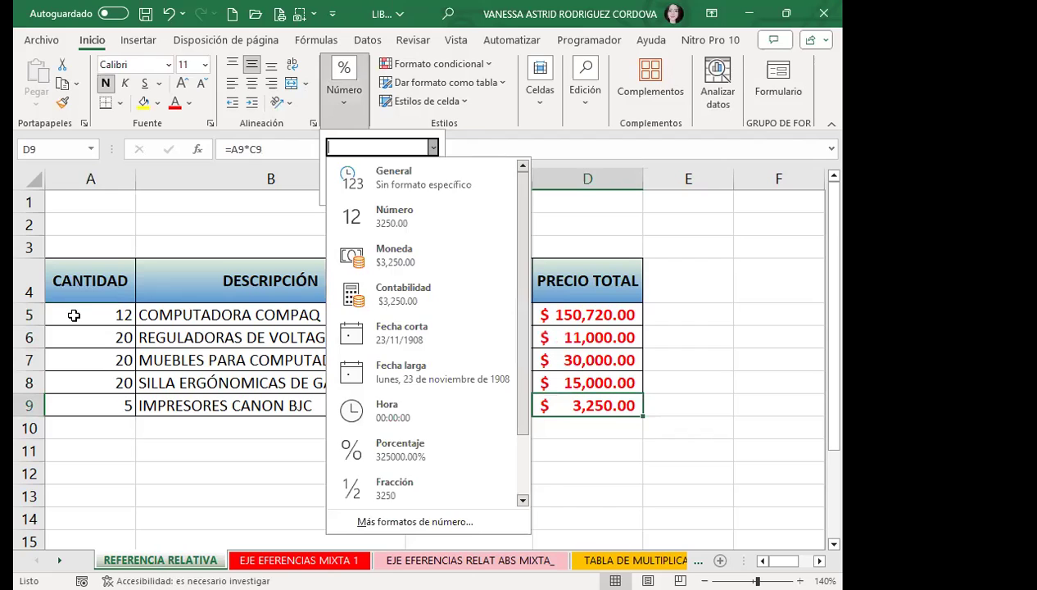
Review A5, C5 and D5, then refill D5's formula down to D9, ending at $3,250.00.
click(76, 316)
click(451, 316)
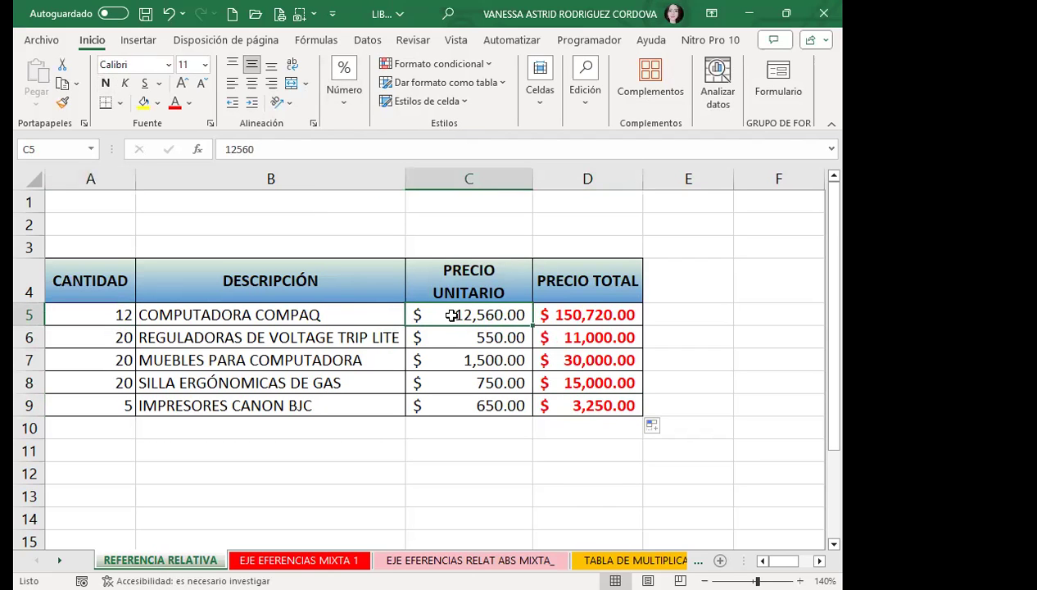
click(594, 316)
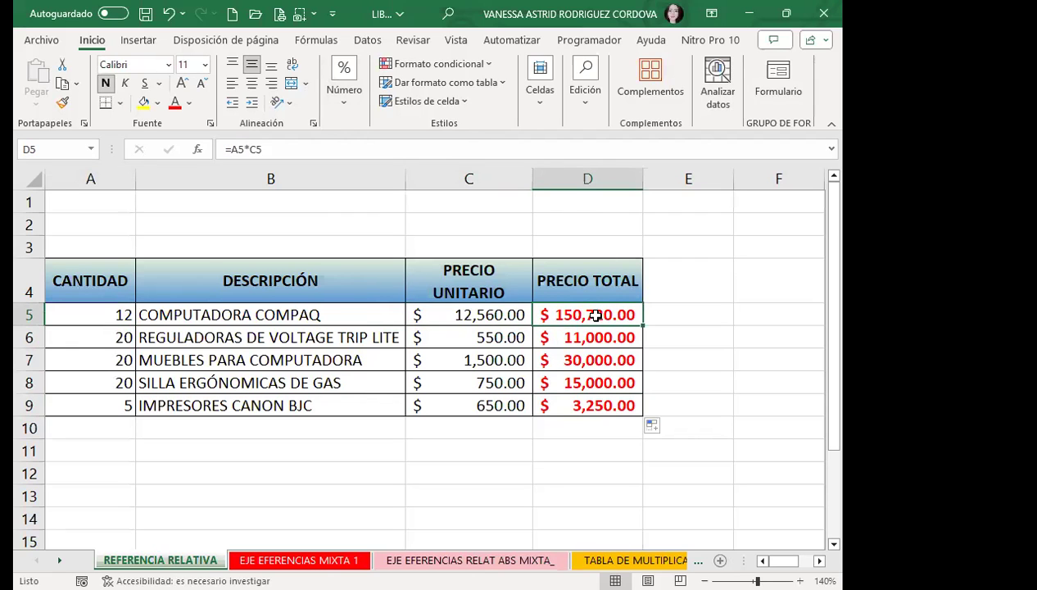
click(109, 315)
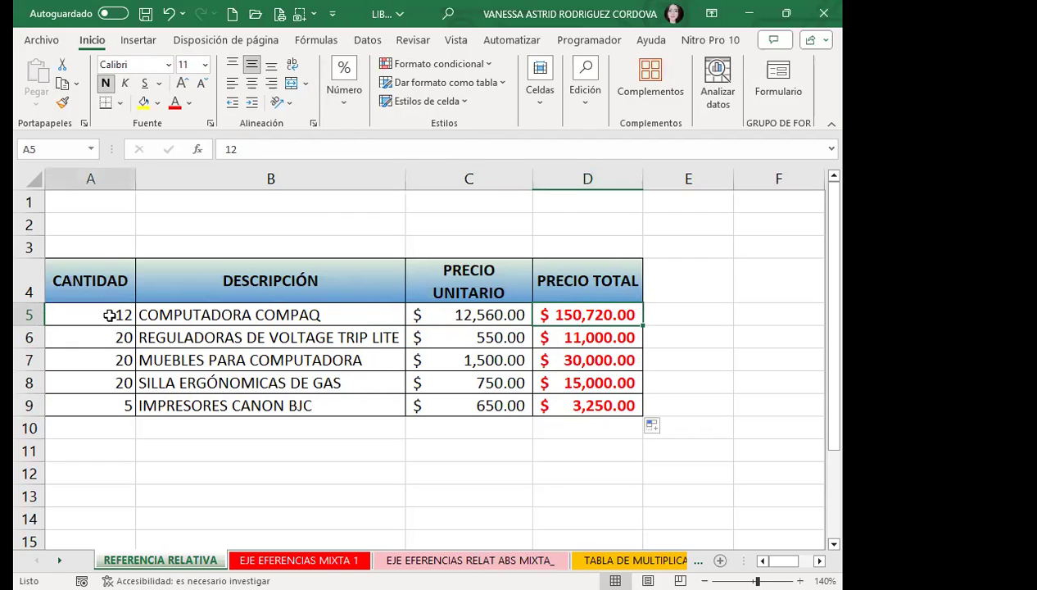
click(433, 318)
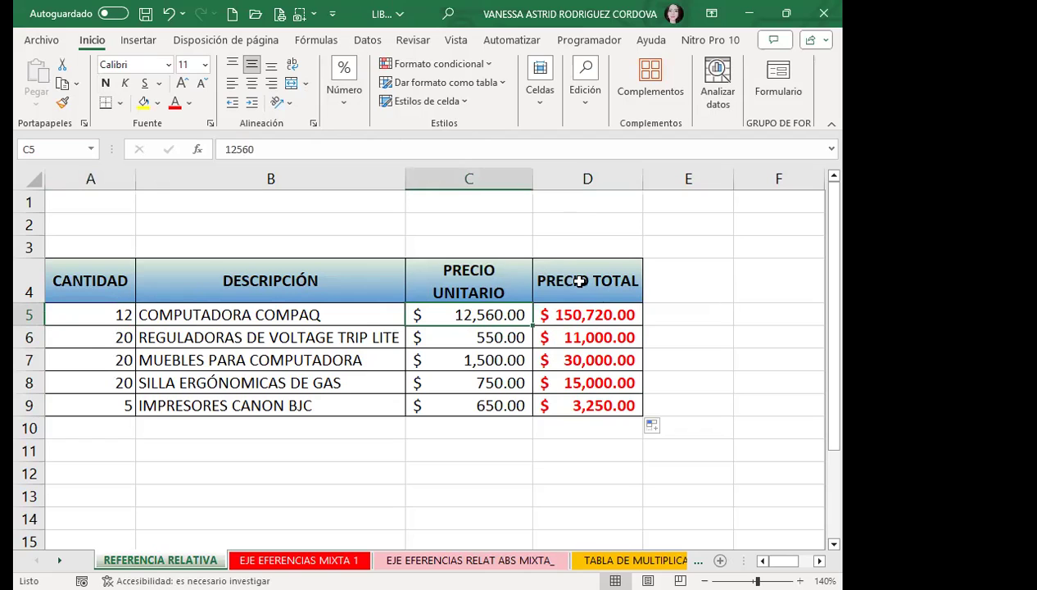
click(610, 318)
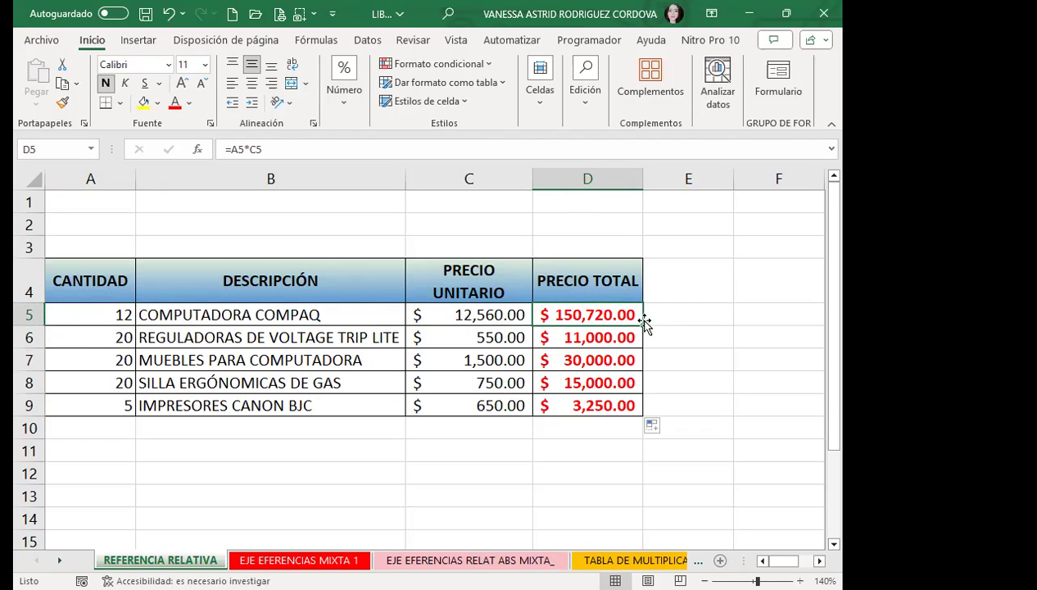
drag(642, 325, 629, 406)
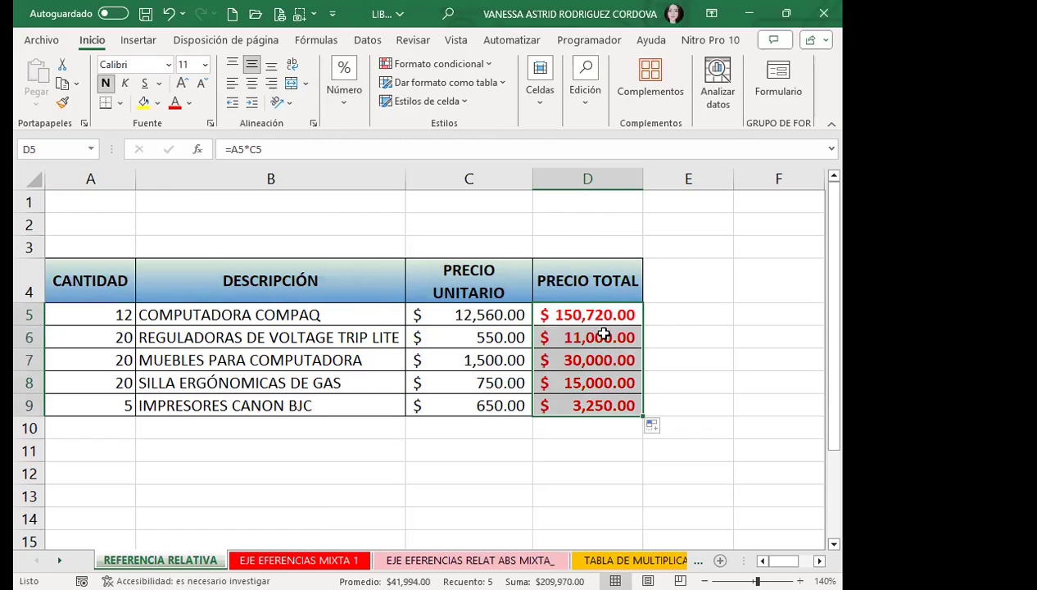
click(556, 316)
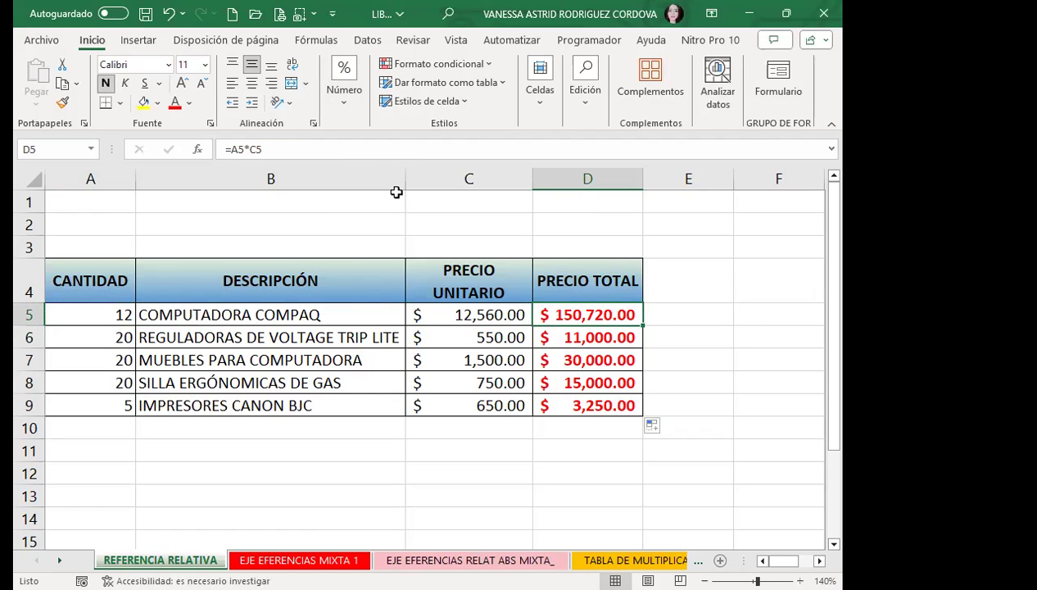
Review the copied PRECIO TOTAL formulas in D6–D9 and D5, then switch to EJE EFERENCIAS MIXTA 1.
key(Down)
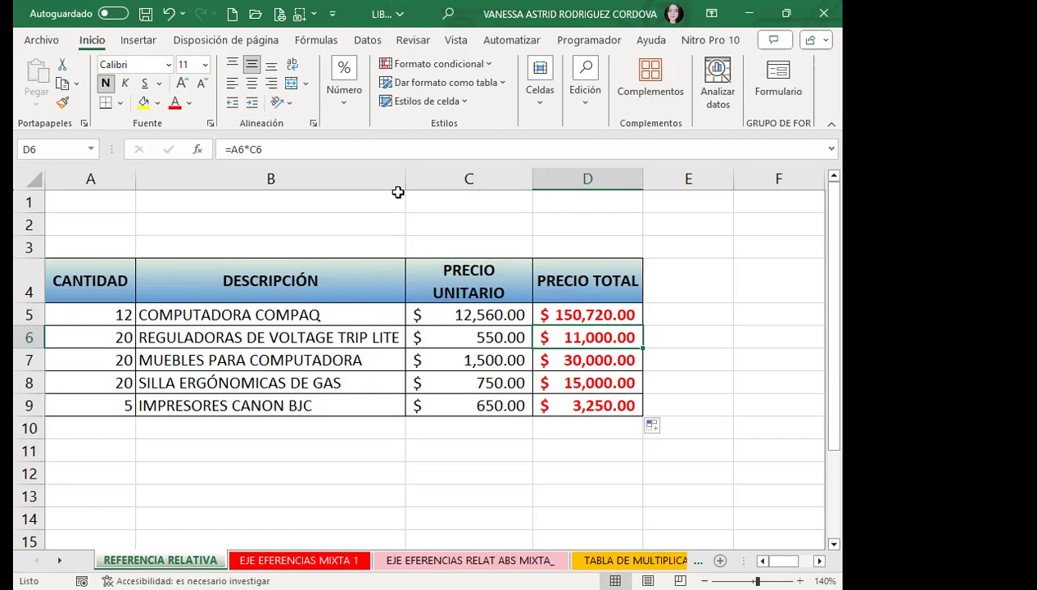
key(Down)
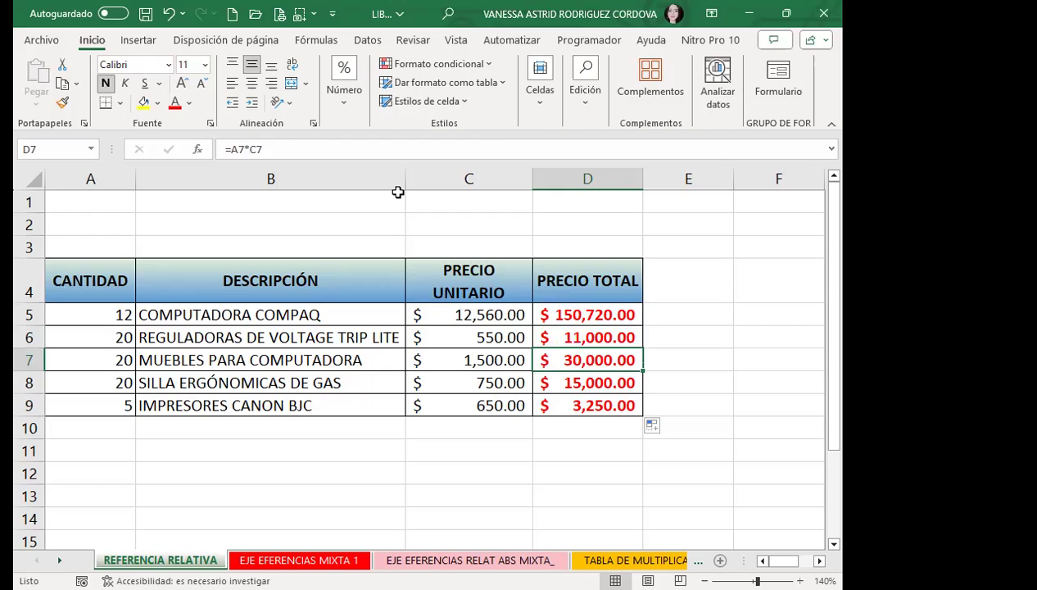
key(Down)
key(Down)
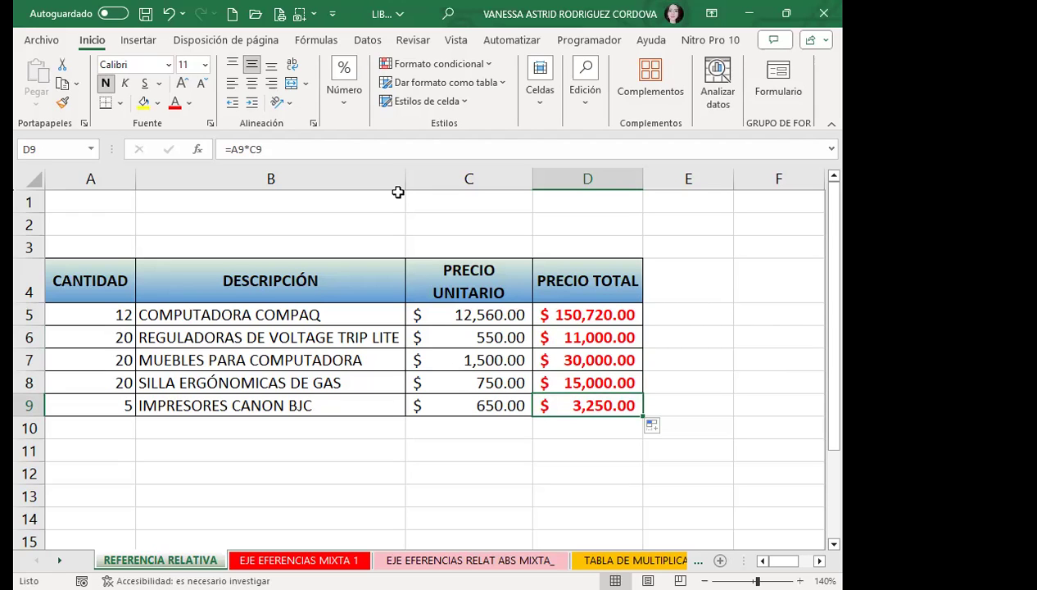
click(597, 317)
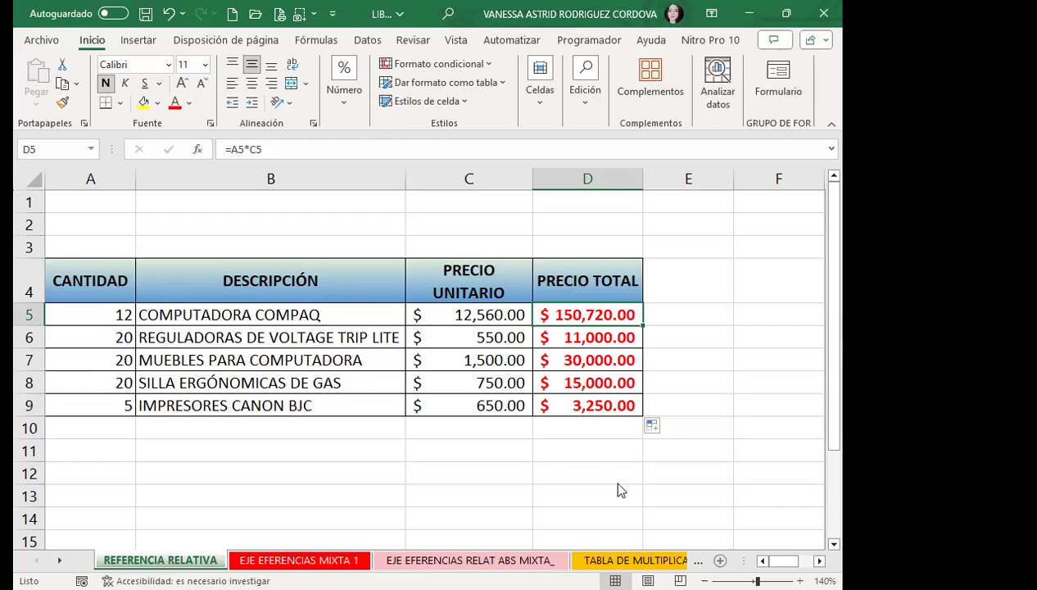
click(299, 560)
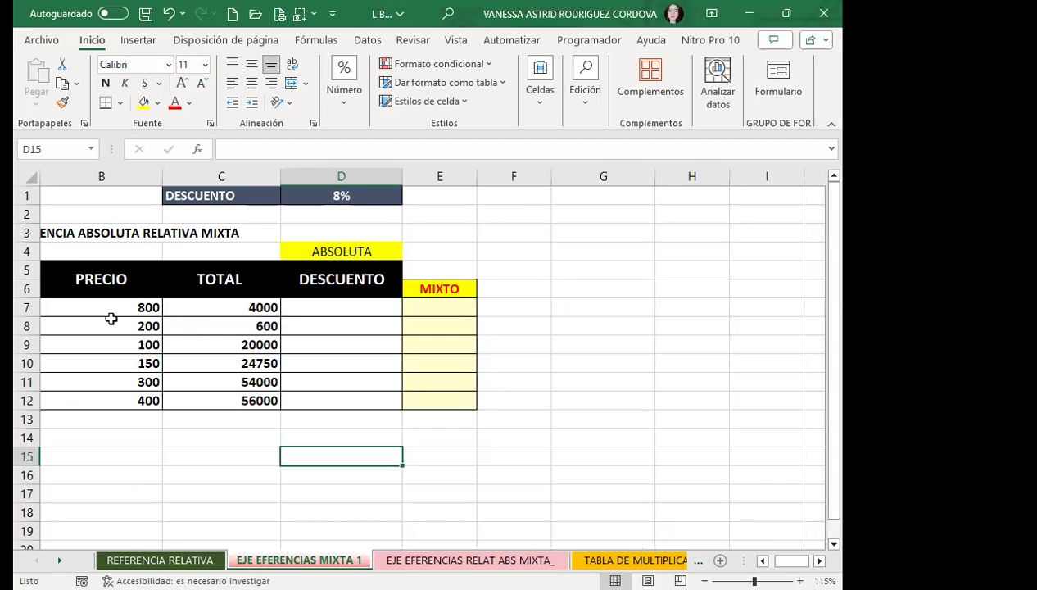
Clear the existing TOTAL values in C7:C12.
drag(111, 318, 220, 305)
click(223, 307)
click(353, 311)
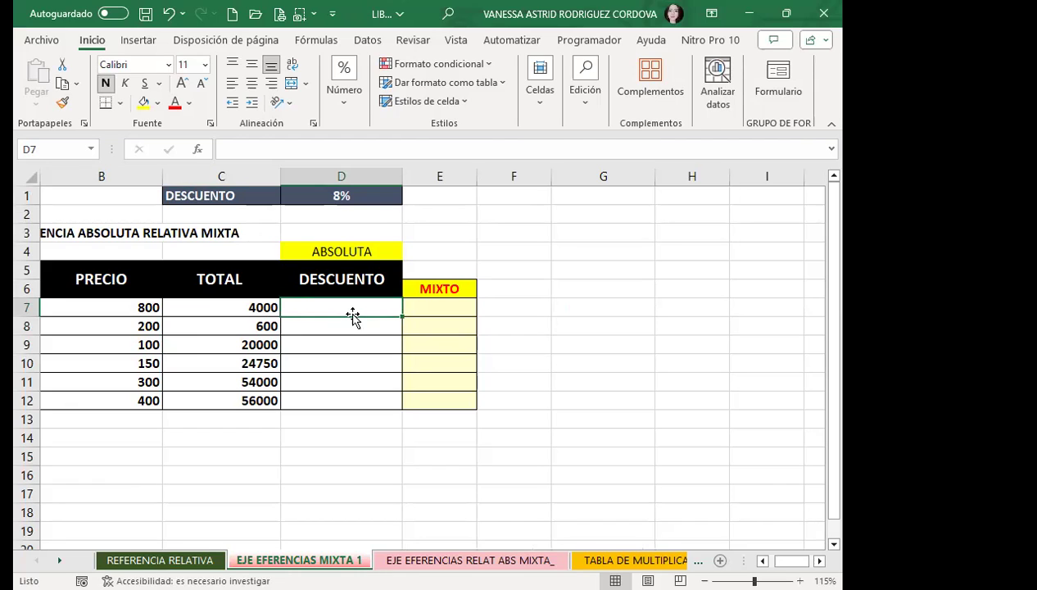
drag(794, 561, 787, 560)
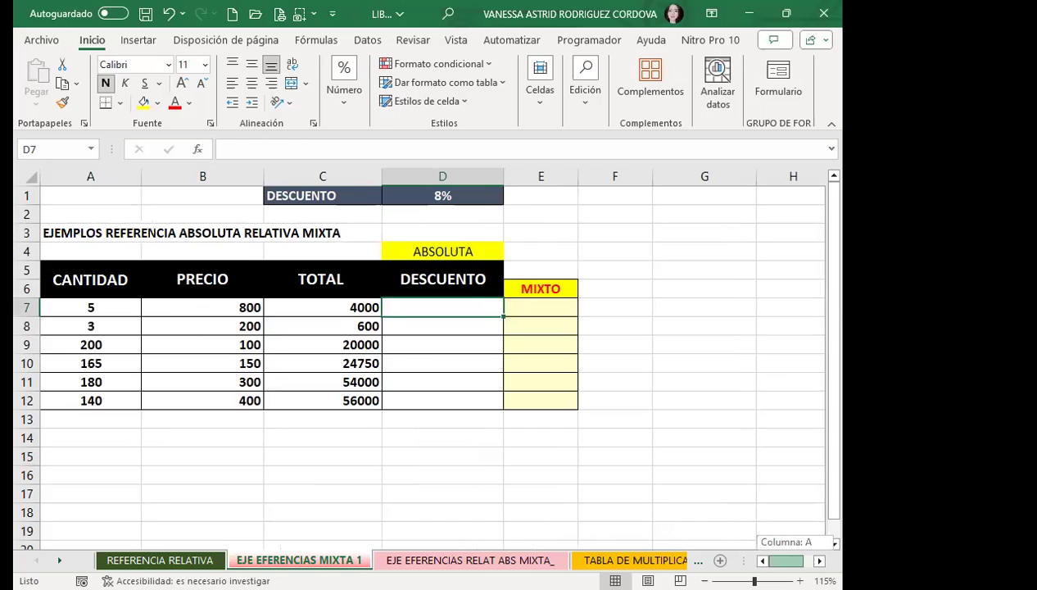
drag(300, 293, 294, 364)
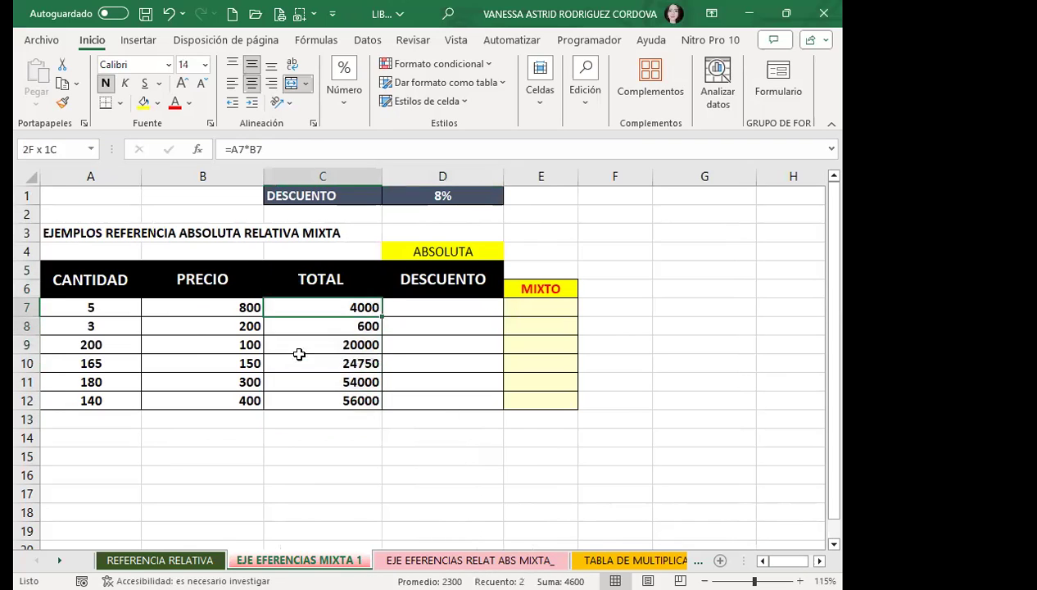
drag(296, 303, 308, 420)
key(Delete)
Enter =A7*B7 in C7 by referencing the CANTIDAD and PRECIO cells.
click(319, 302)
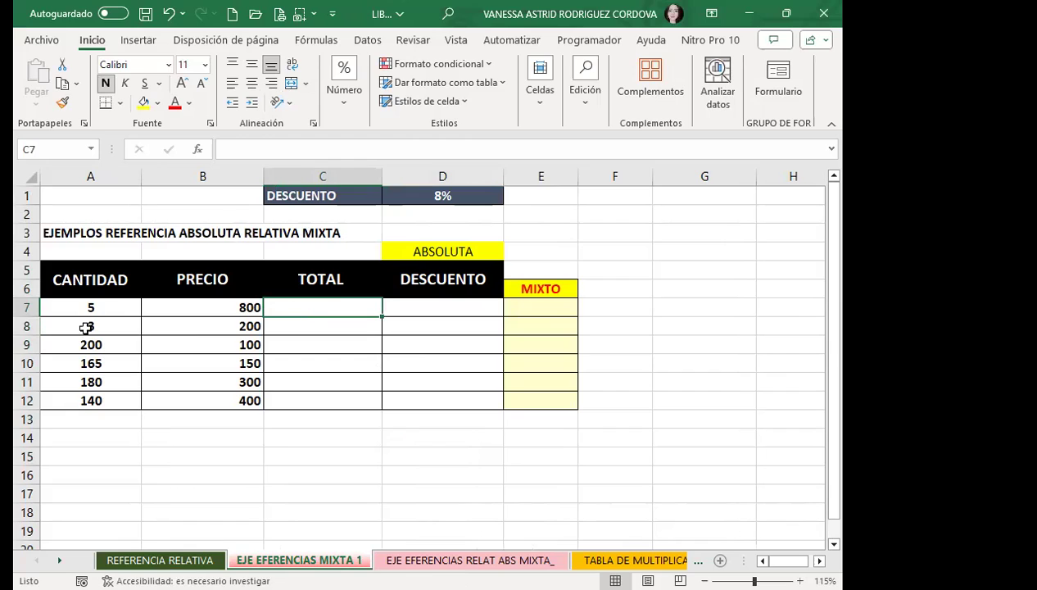
click(117, 309)
click(195, 303)
click(322, 306)
text(=)
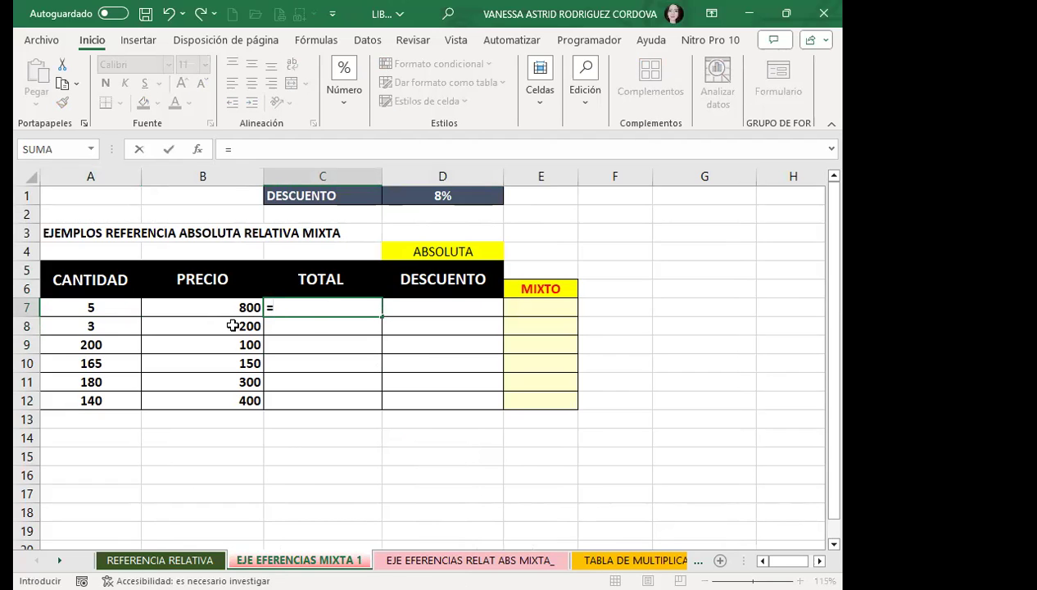
click(109, 310)
text(*)
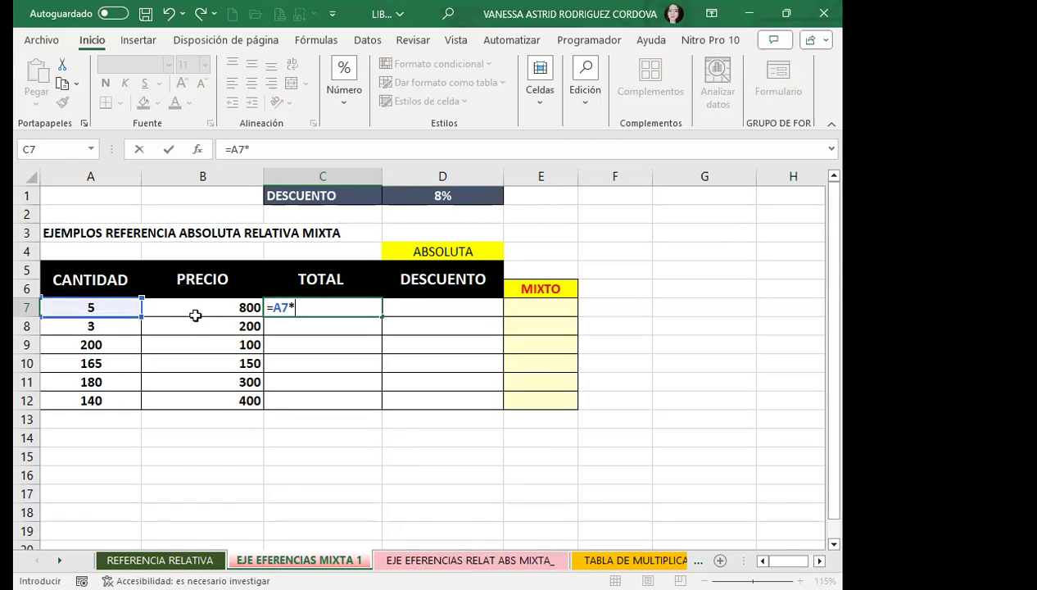
click(208, 311)
key(Return)
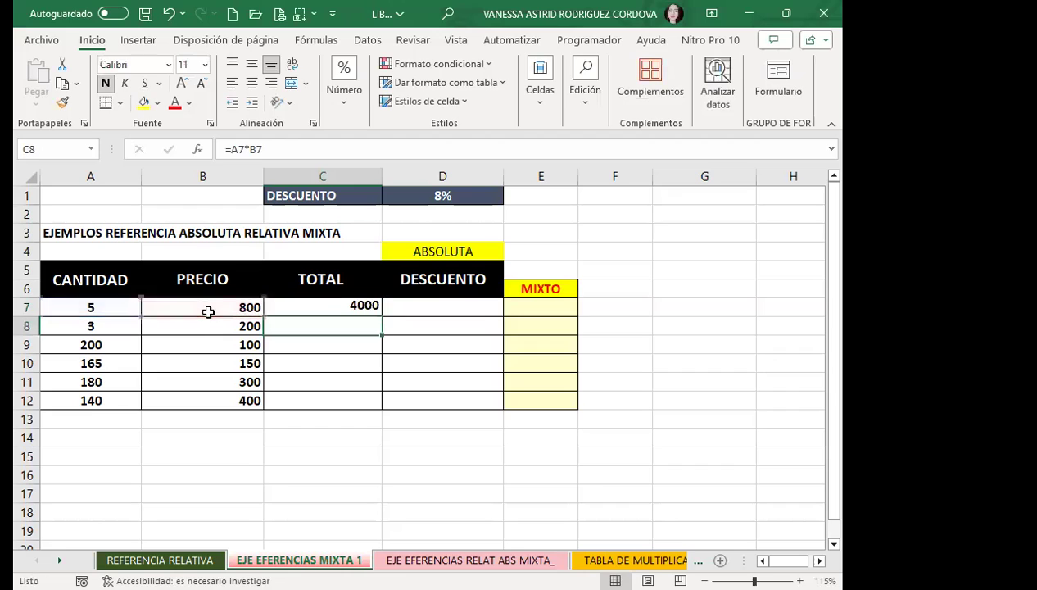
Fill =A7*B7 down to C12 (4000 to 56000) and return to REFERENCIA RELATIVA.
click(311, 302)
drag(381, 316, 386, 408)
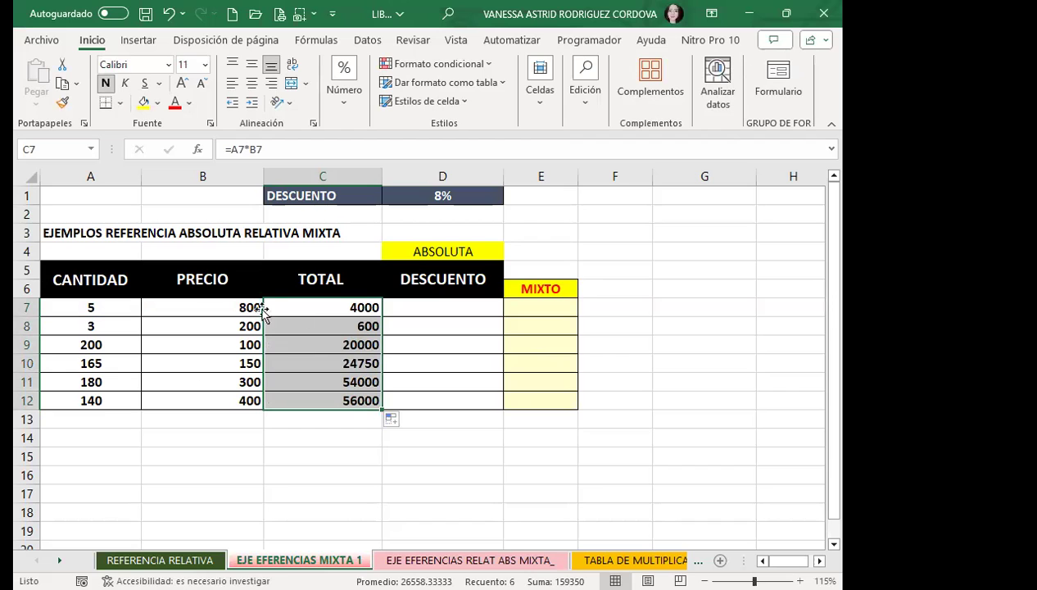
click(159, 560)
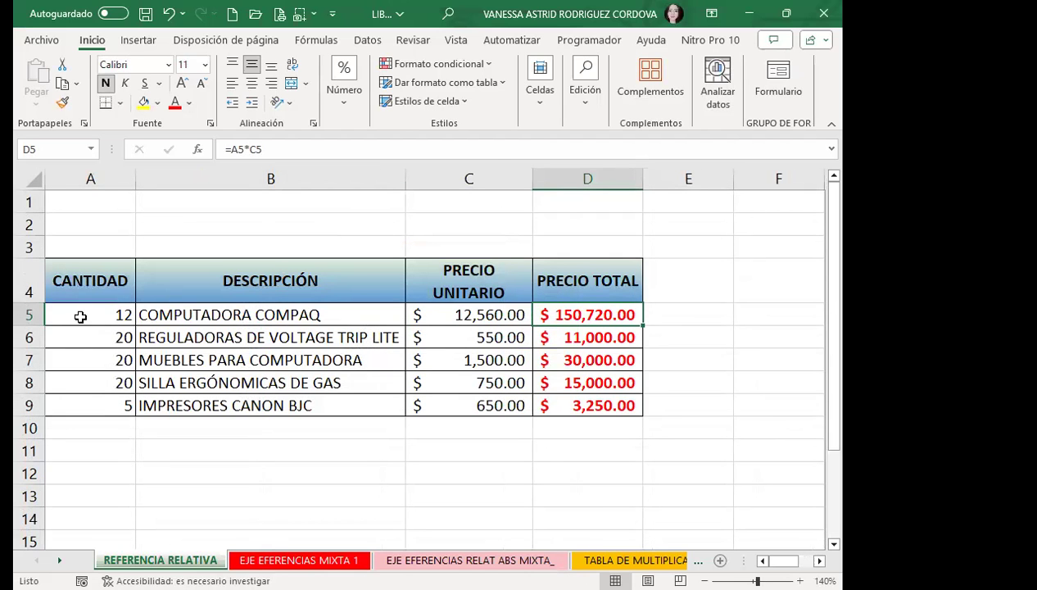
Check A5 and C5 on REFERENCIA RELATIVA, then return to EJE EFERENCIAS MIXTA 1 and select C7:C12.
click(82, 315)
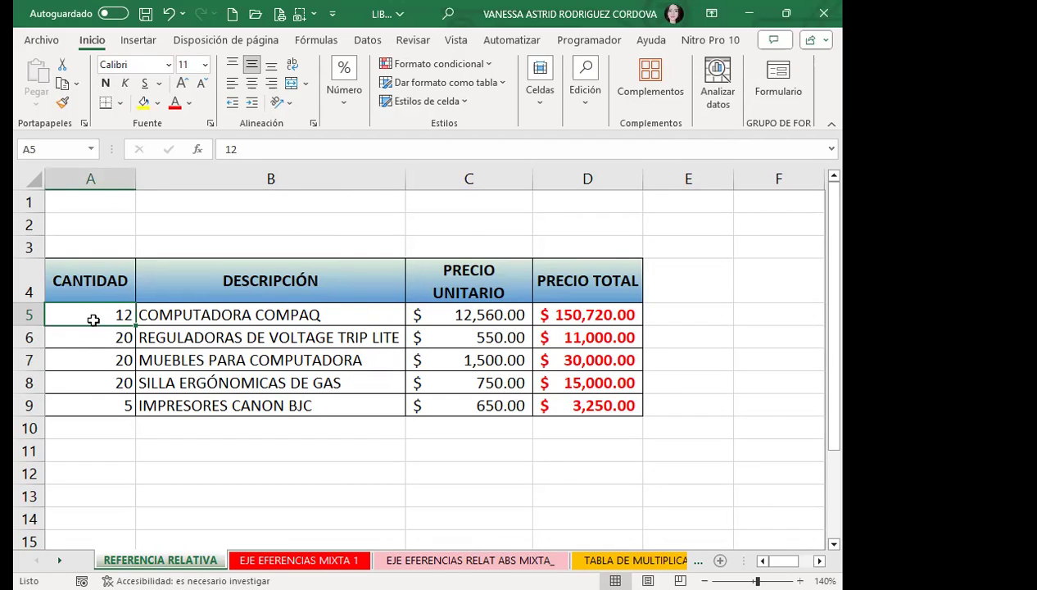
click(444, 309)
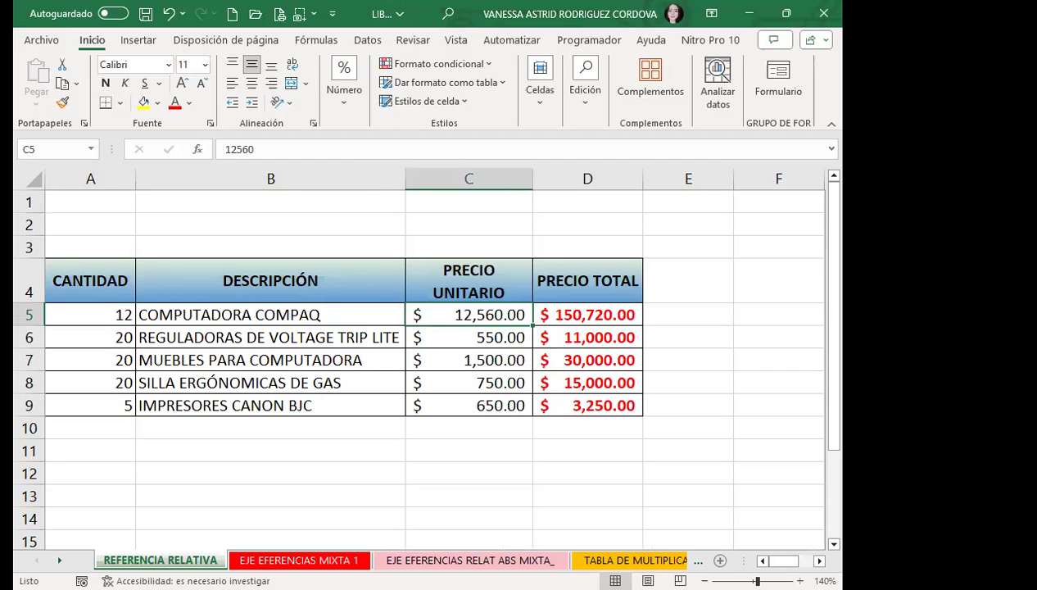
click(299, 560)
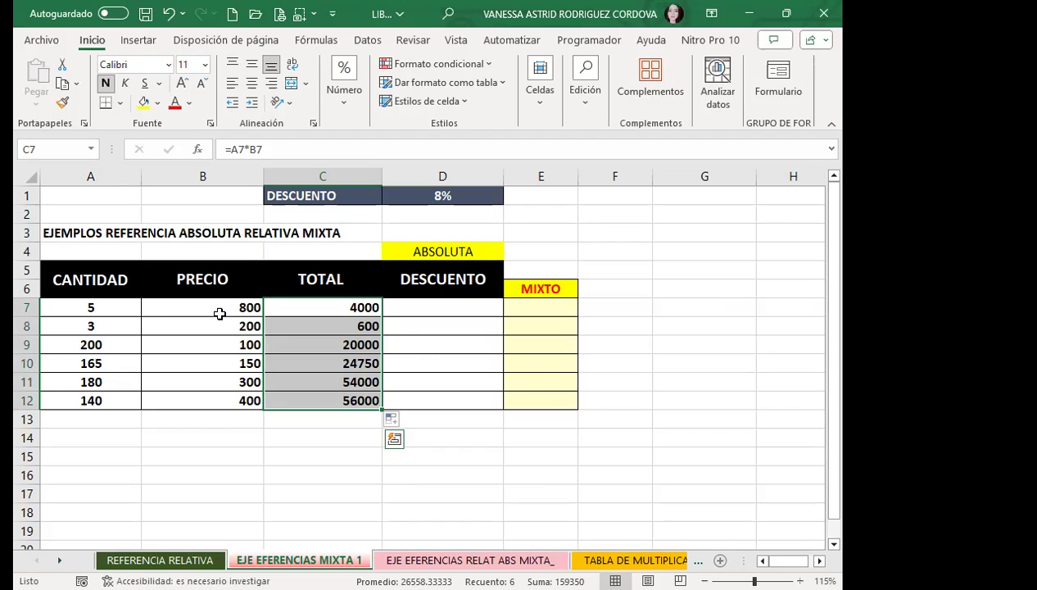
click(220, 315)
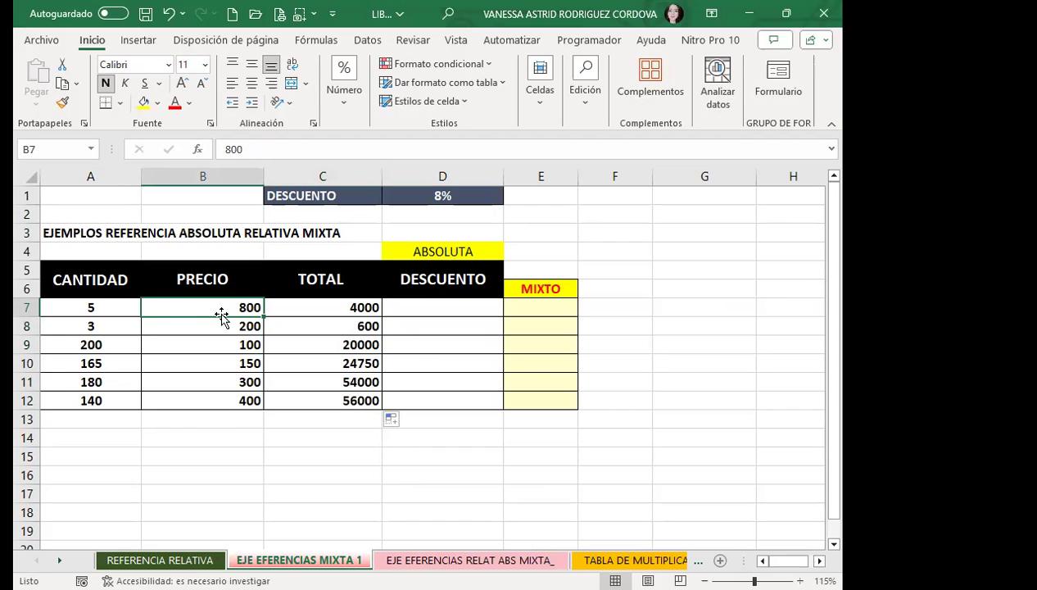
drag(301, 305, 321, 399)
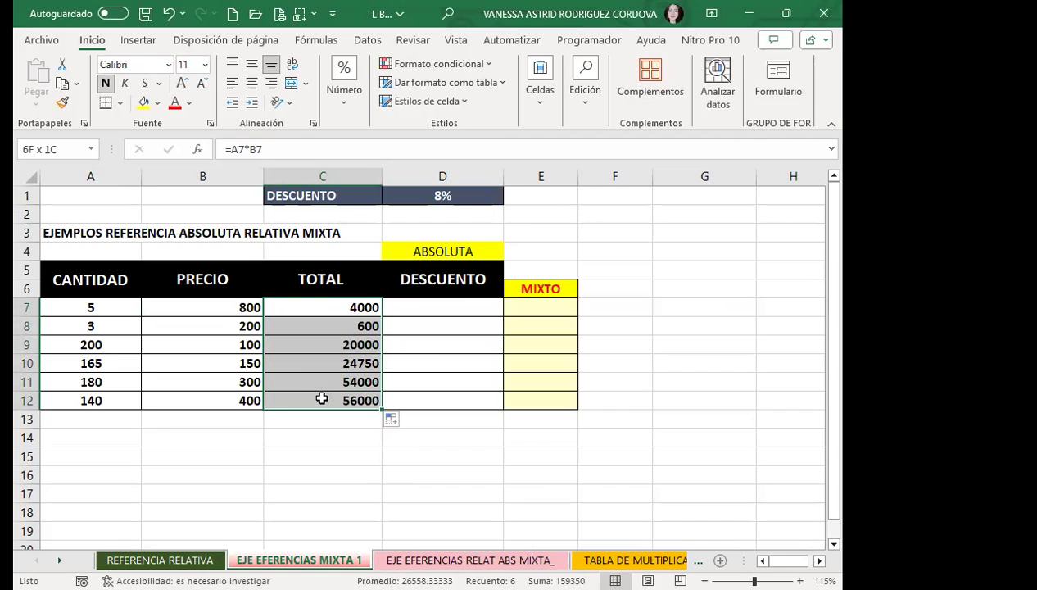
Replace C7:C12 with a fixed =5*800 formula filled down so every row shows 4000.
key(Delete)
click(359, 308)
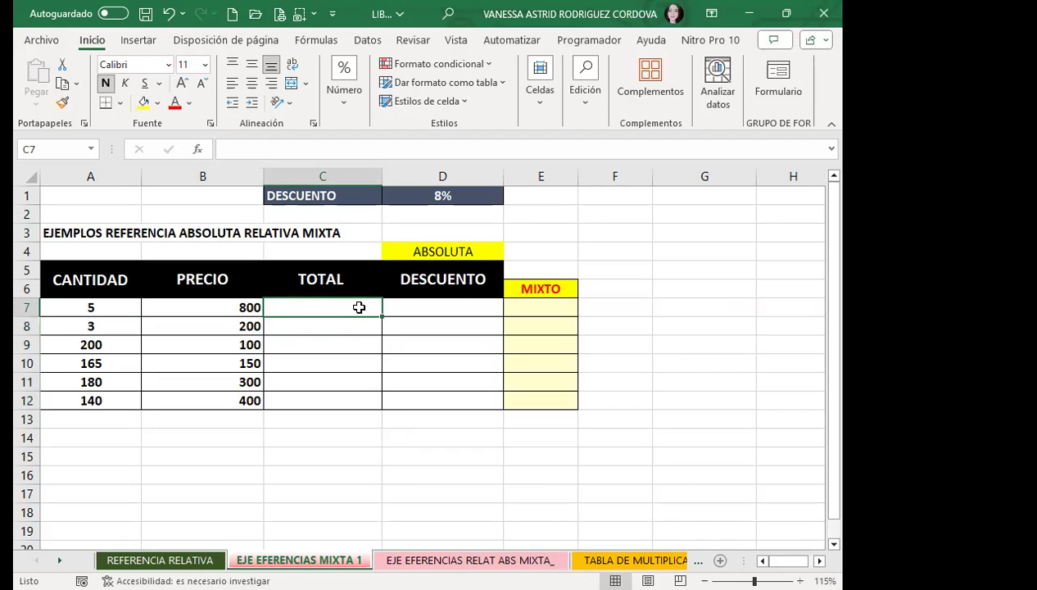
text(=)
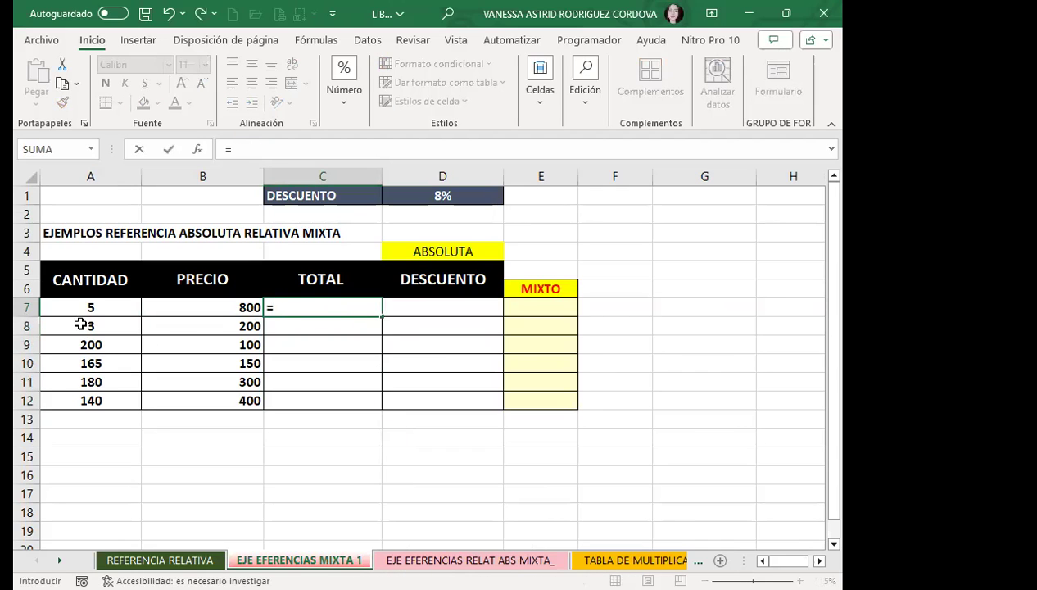
text(5*800)
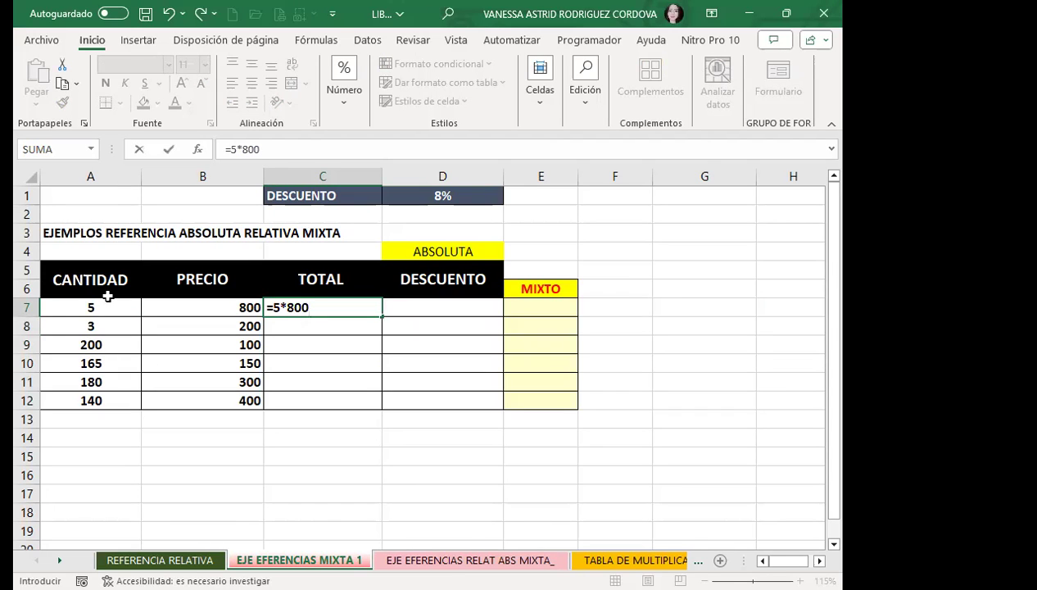
key(Return)
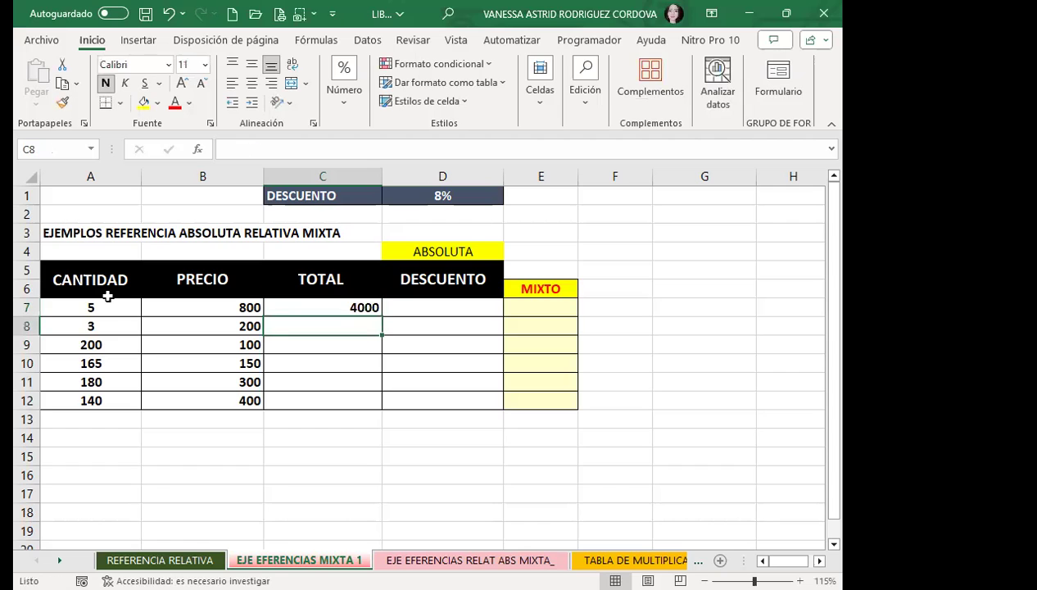
click(310, 306)
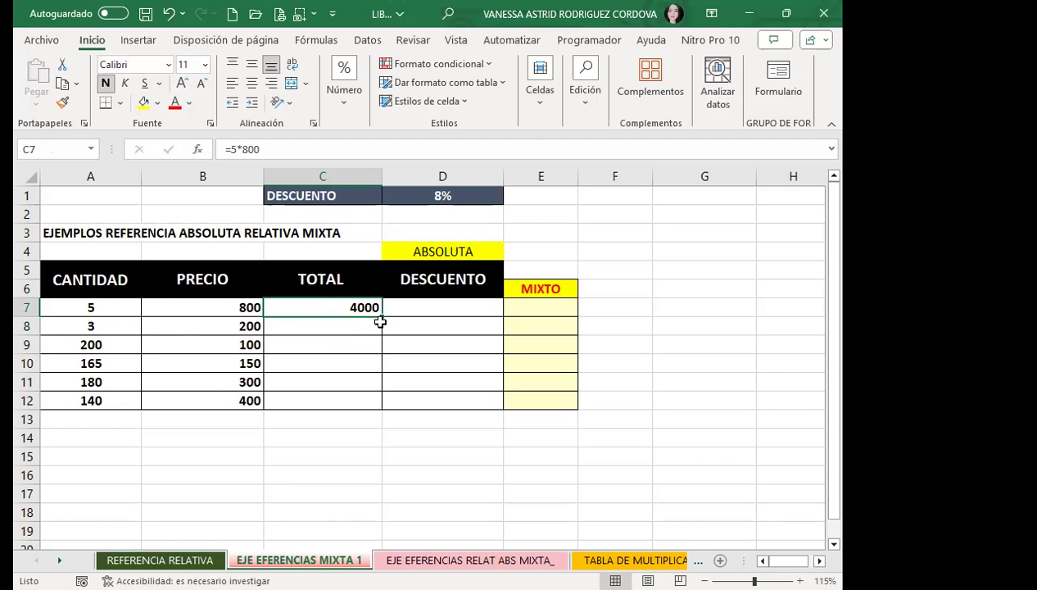
drag(385, 315, 385, 401)
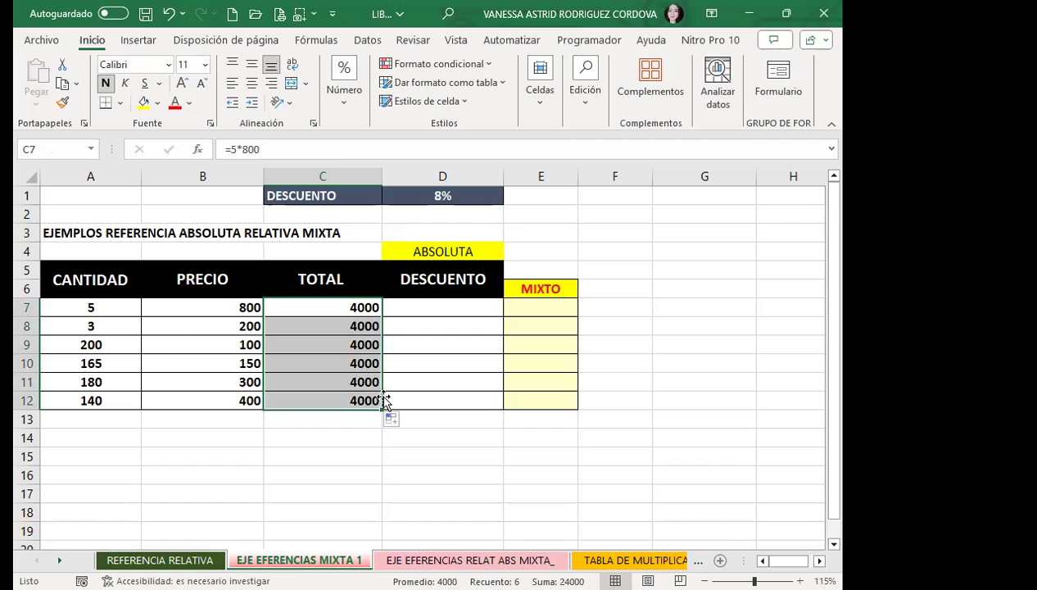
Turn C8 into the formula =3*200 so it shows 600.
click(337, 325)
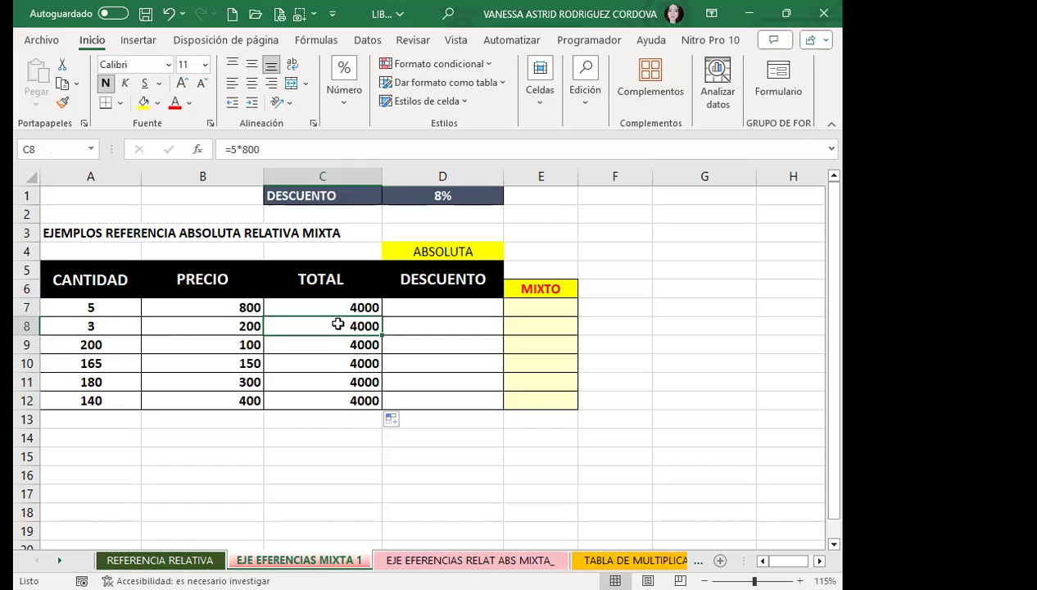
text(3*2)
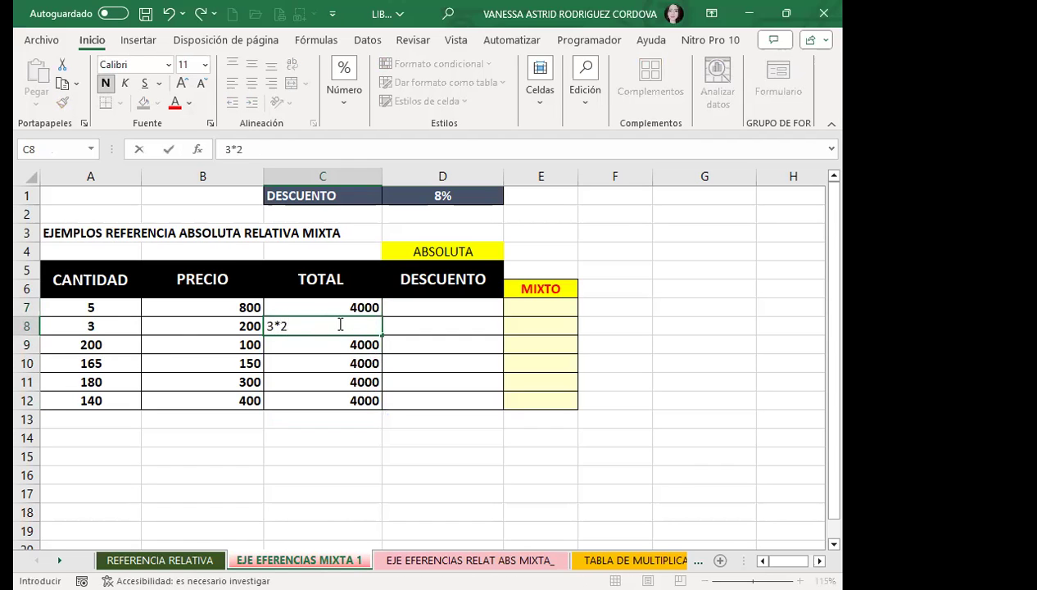
text(00)
key(Return)
double_click(269, 325)
text(=)
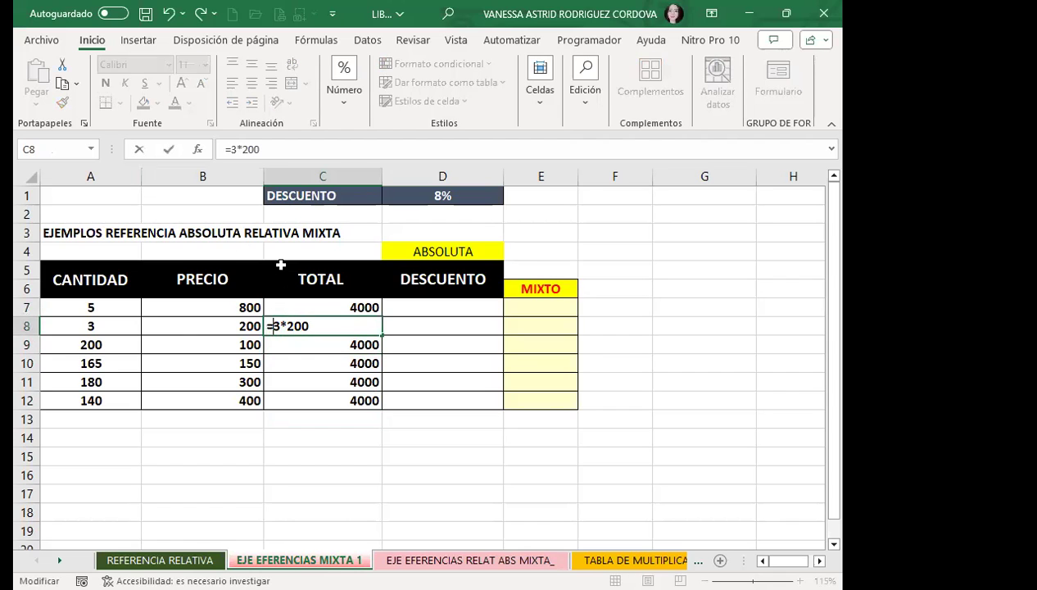
key(Return)
Inspect C8's 'Fórmula incoherente' warning, then select and clear C7:C12.
click(322, 329)
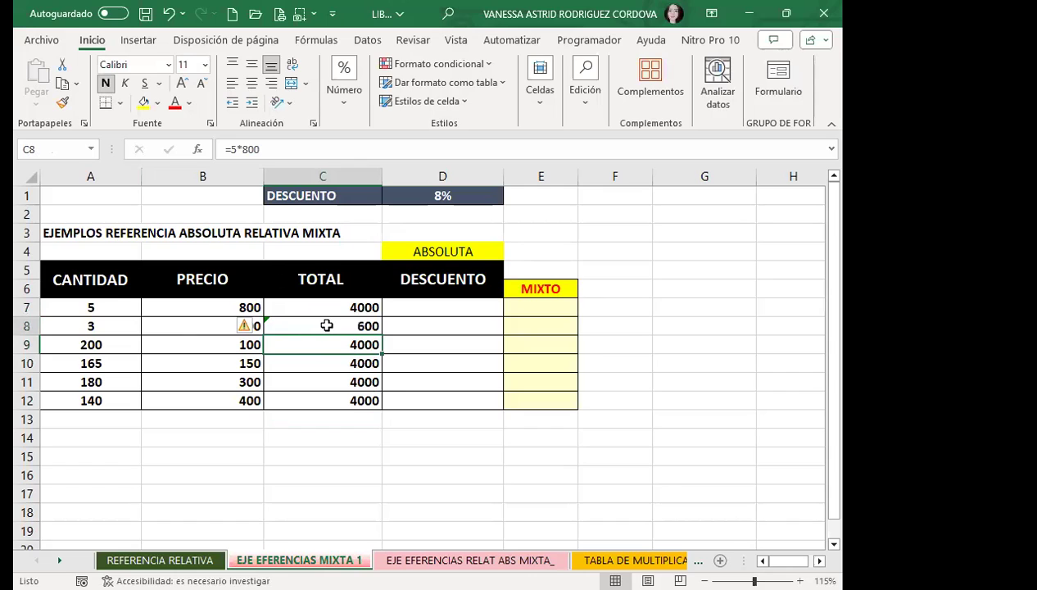
click(257, 328)
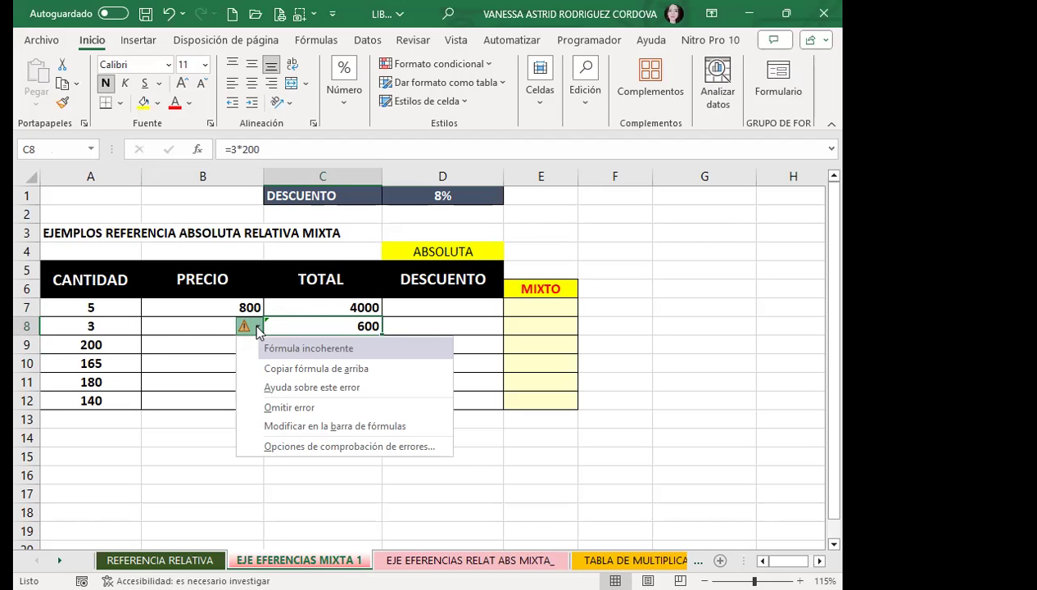
click(332, 302)
drag(333, 303, 316, 403)
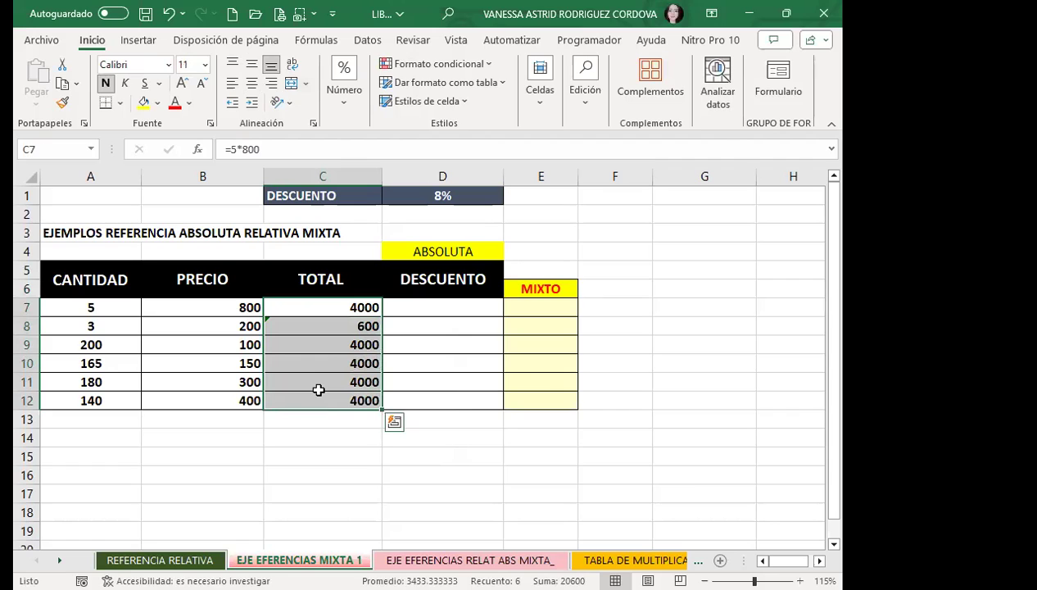
key(Delete)
Enter =A7*B7 in C7 so it shows 4000, then select the A7 quantity.
click(351, 308)
text(=)
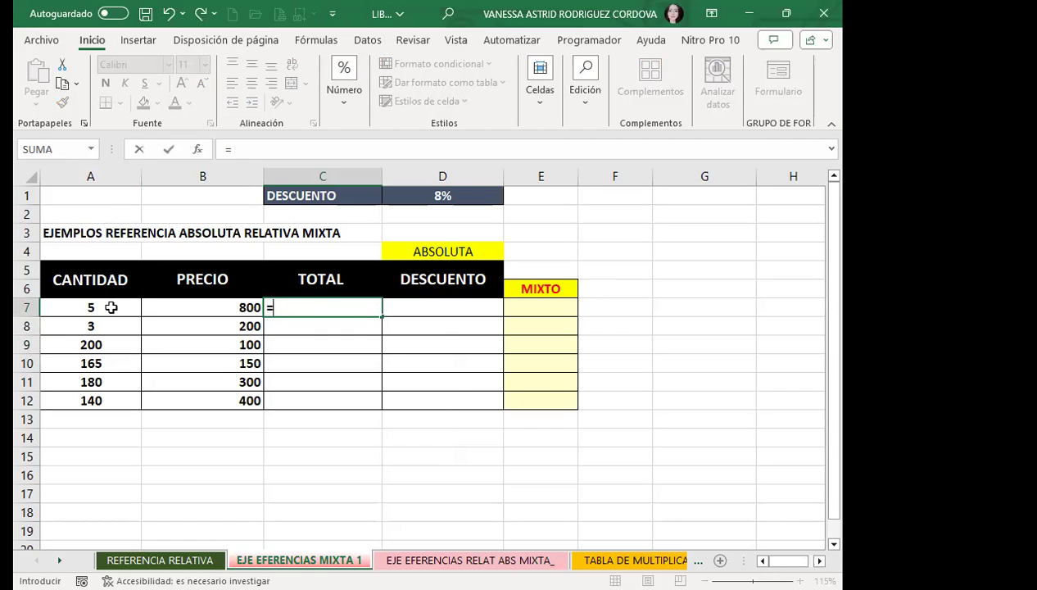
click(110, 307)
text(*)
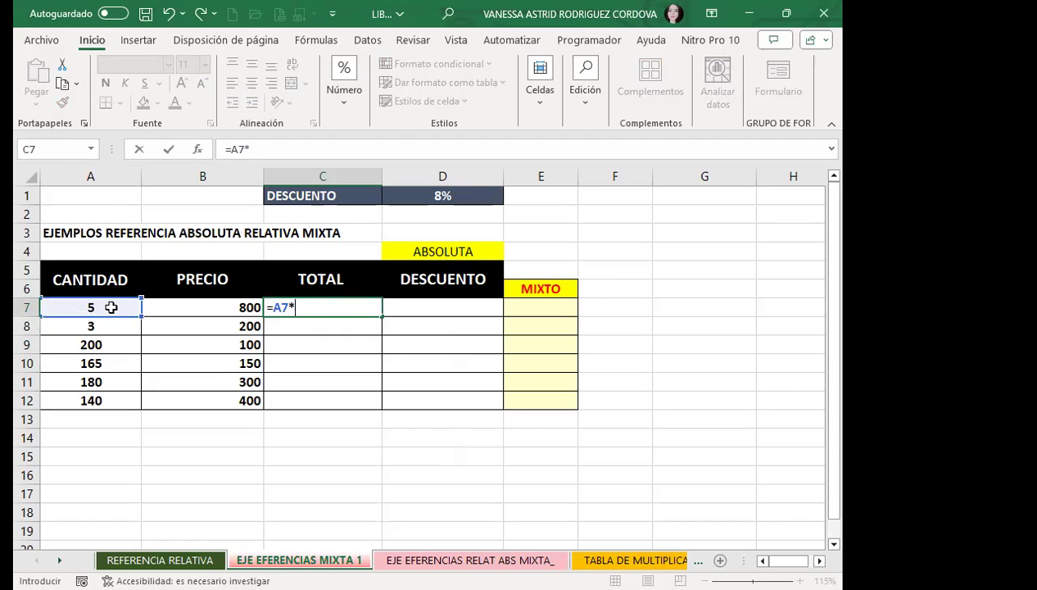
click(200, 308)
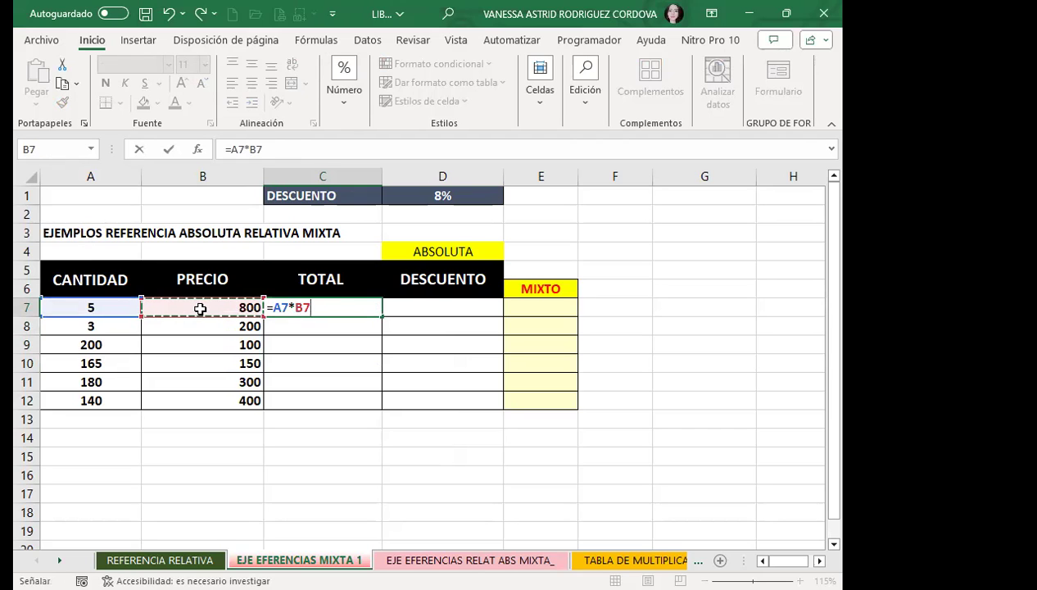
key(Return)
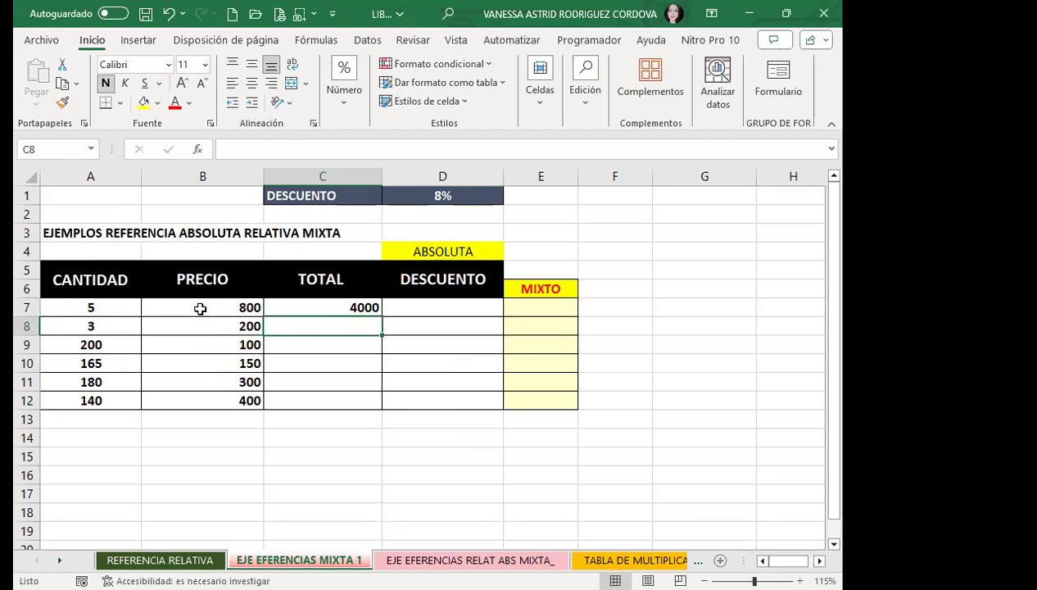
click(336, 300)
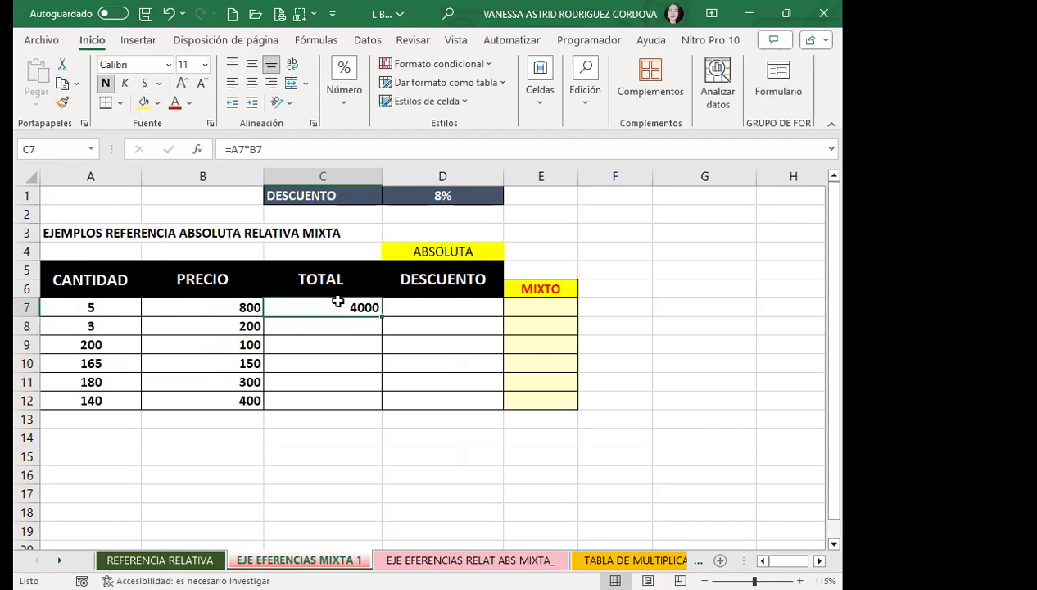
click(118, 310)
Test quantities 1 and 10 in A7 and 20 in A8, and fill C7's formula to C12.
text(1)
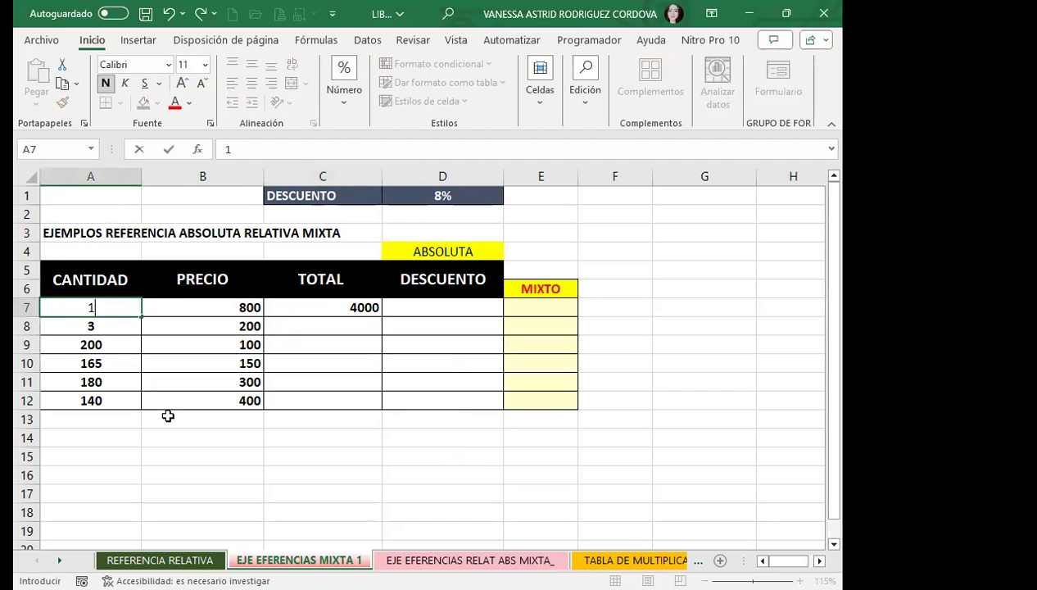
key(Return)
key(Up)
text(10)
key(Return)
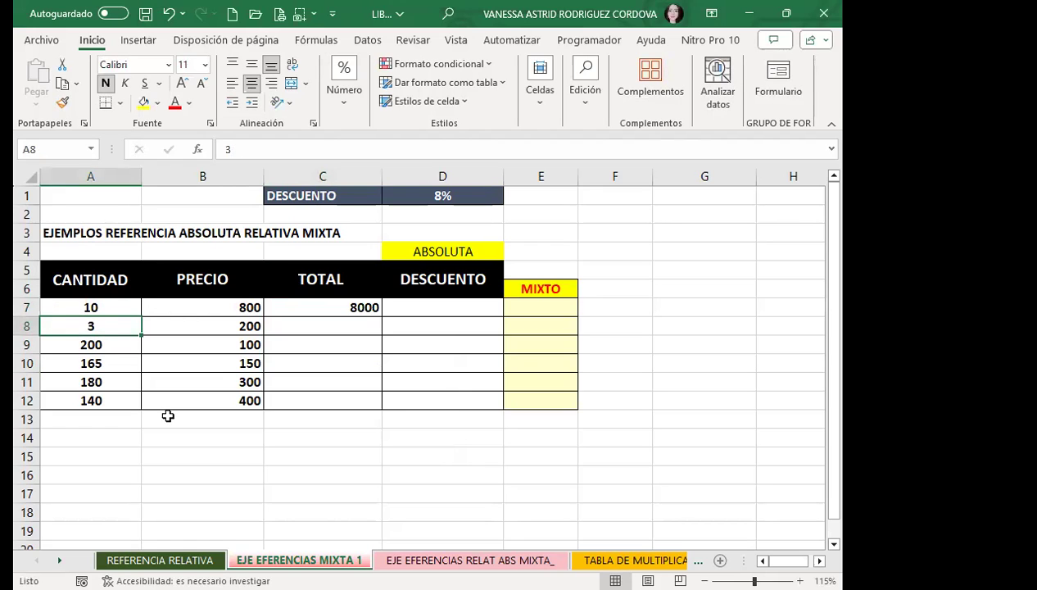
text(20)
key(Return)
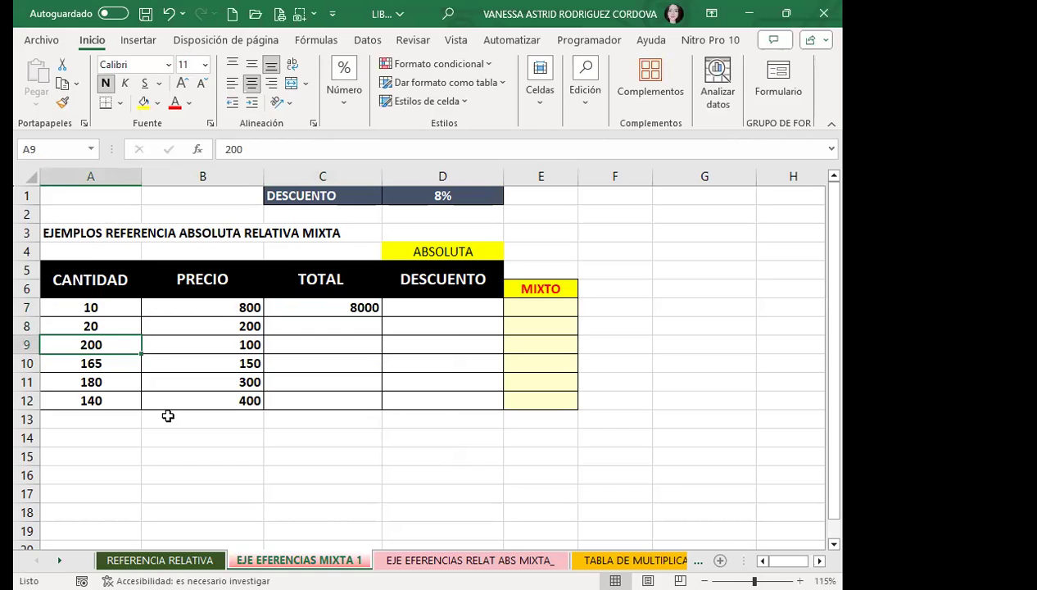
click(332, 304)
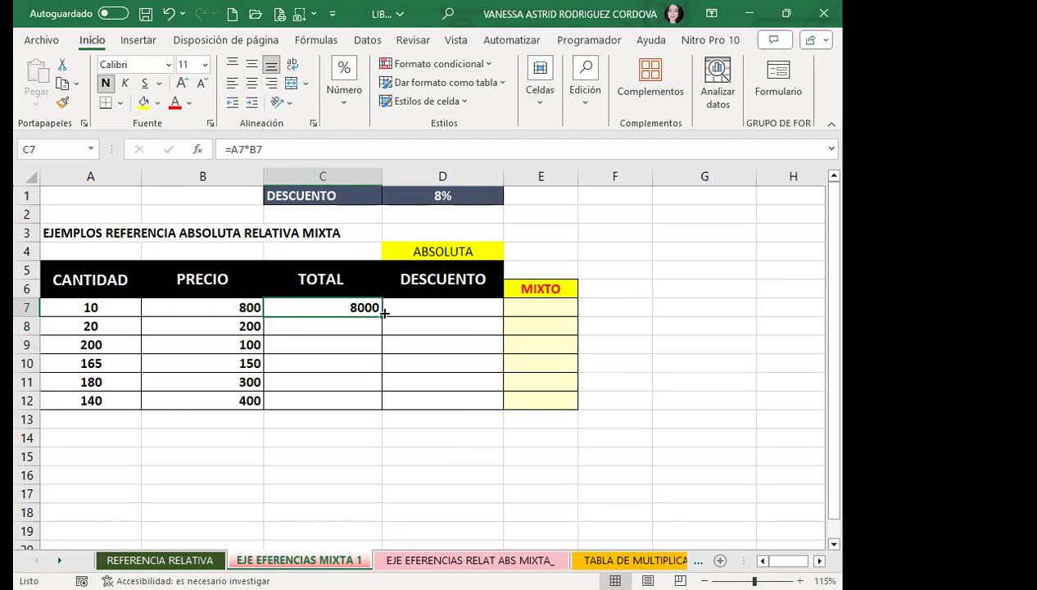
double_click(384, 313)
Change A8 to 3 then 20, then undo the quantity and fill changes three times.
click(121, 326)
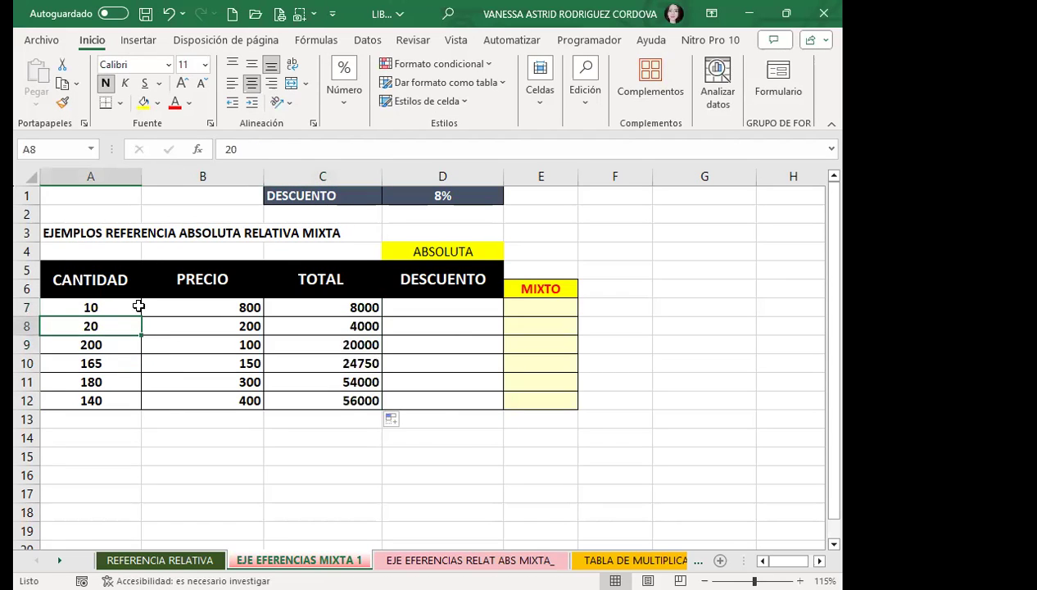
text(3)
key(Return)
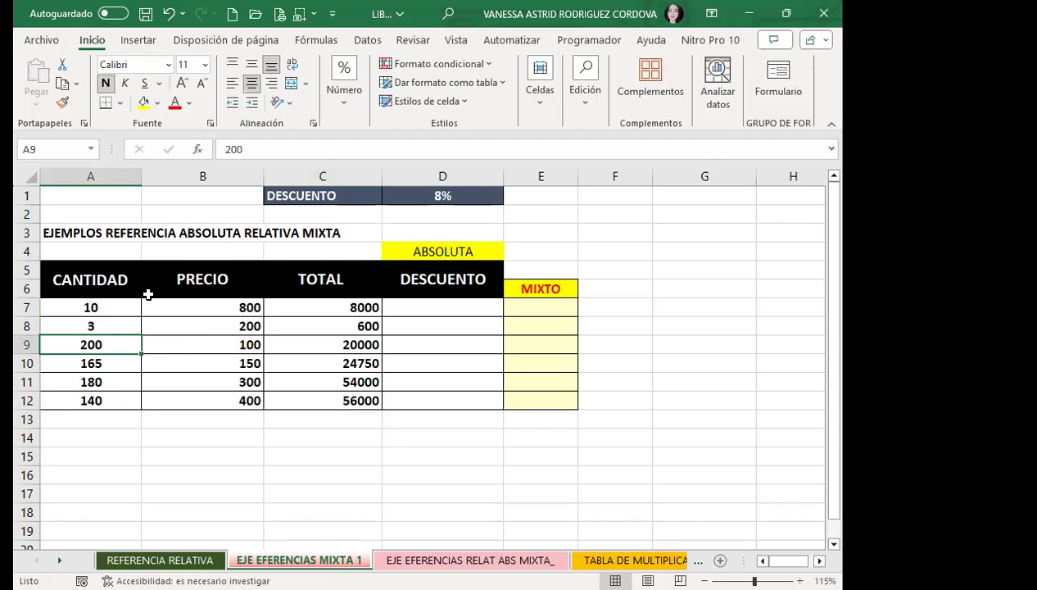
key(Up)
text(2)
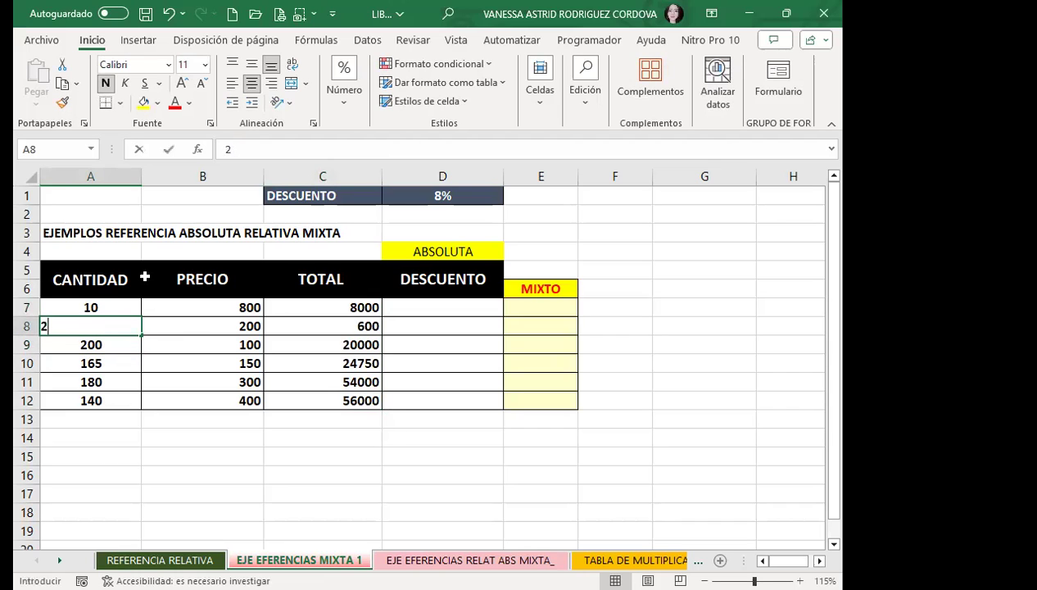
text(0)
key(Return)
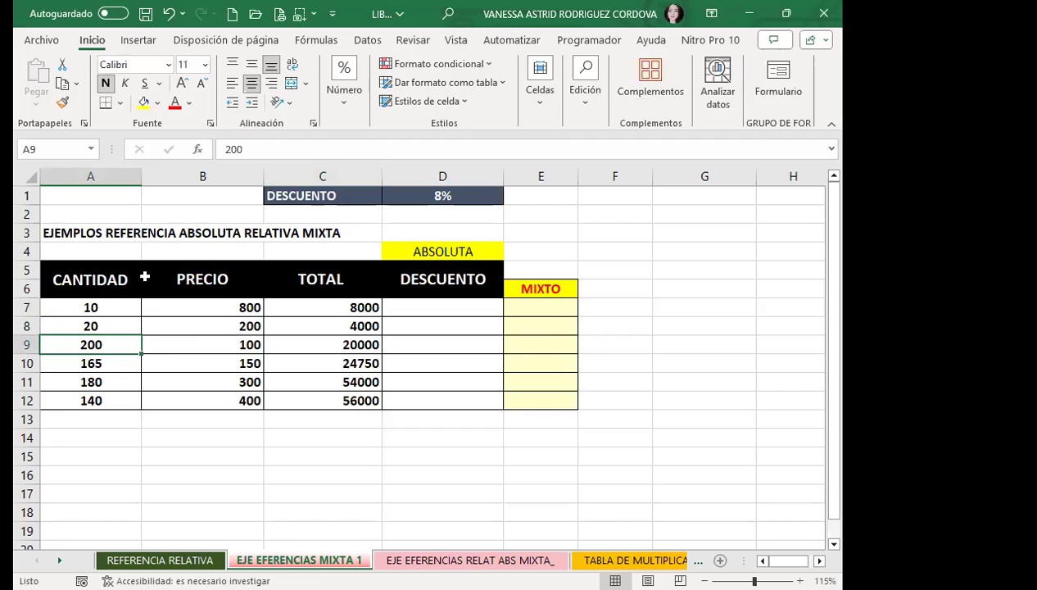
key(ctrl+z)
key(ctrl+z)
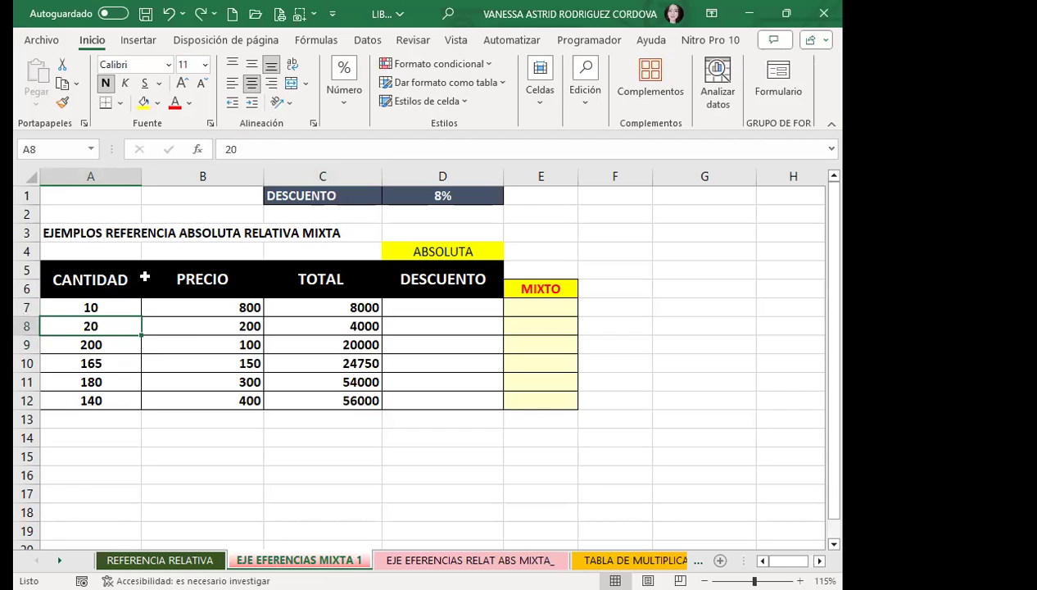
key(ctrl+z)
key(ctrl+z)
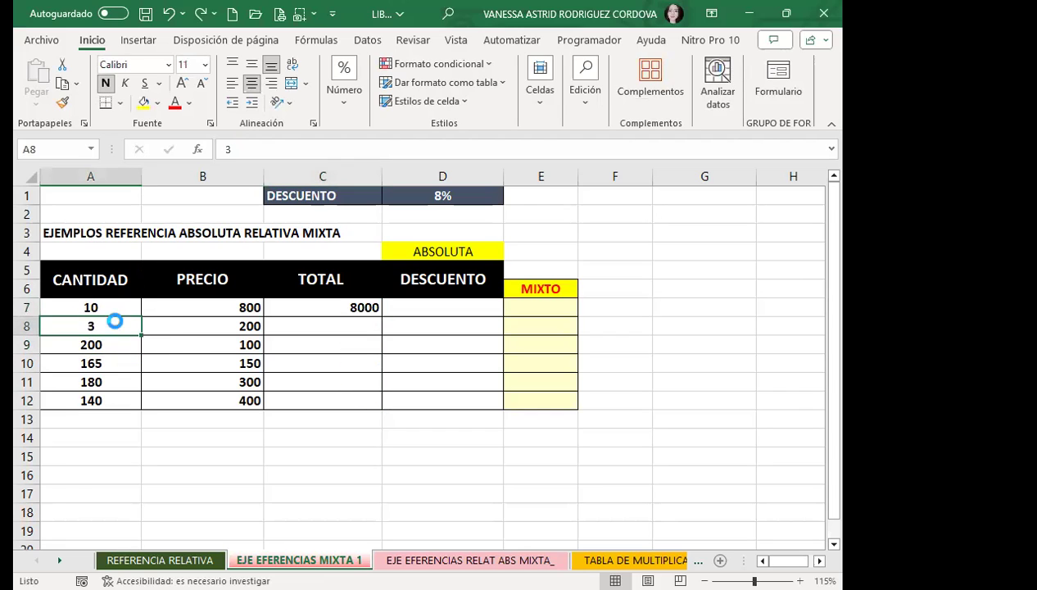
key(ctrl+z)
key(ctrl+z)
key(ctrl+z)
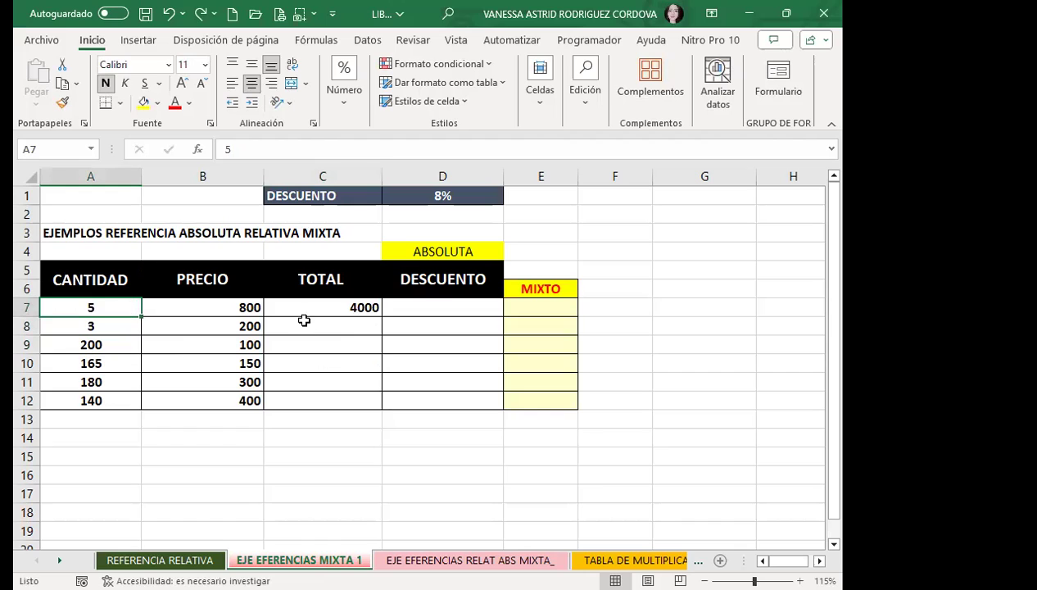
Fill =A7*B7 down to C12 (4000, 600, 20000, 24750, 54000, 56000) and check C8's formula.
click(319, 308)
drag(382, 316, 380, 406)
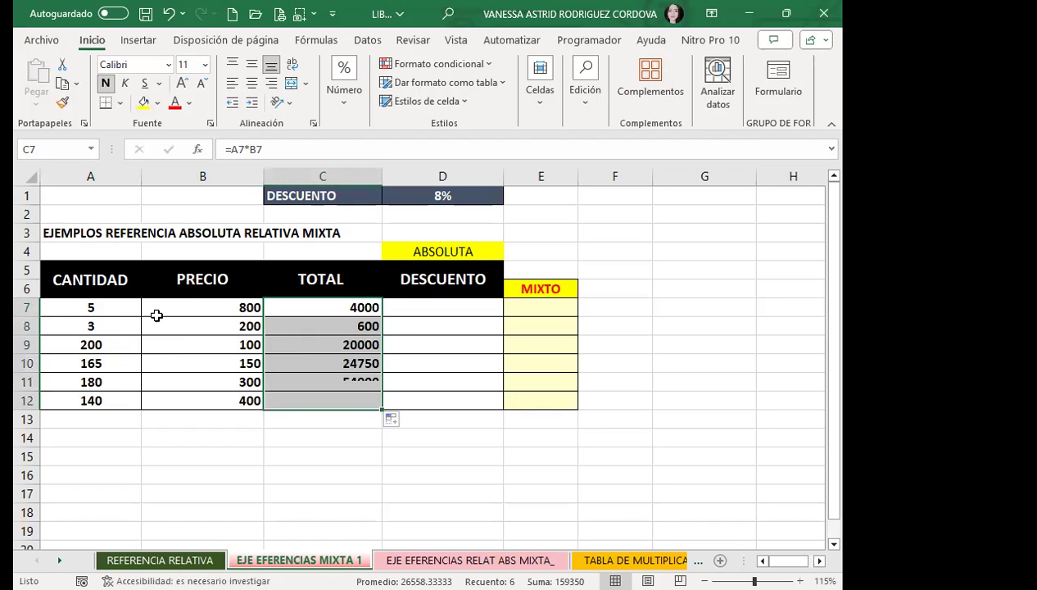
click(300, 307)
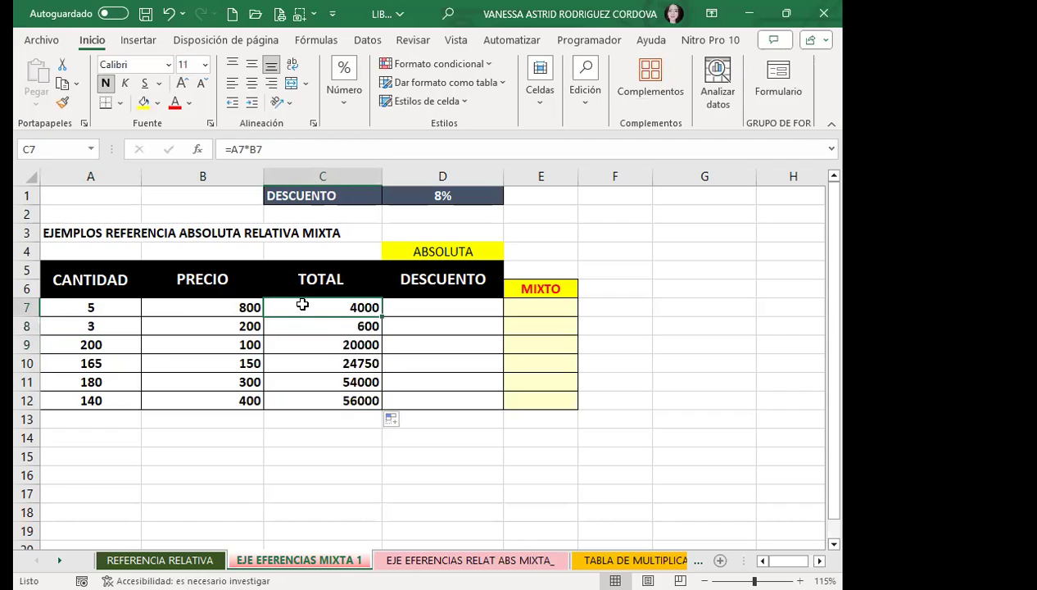
click(92, 315)
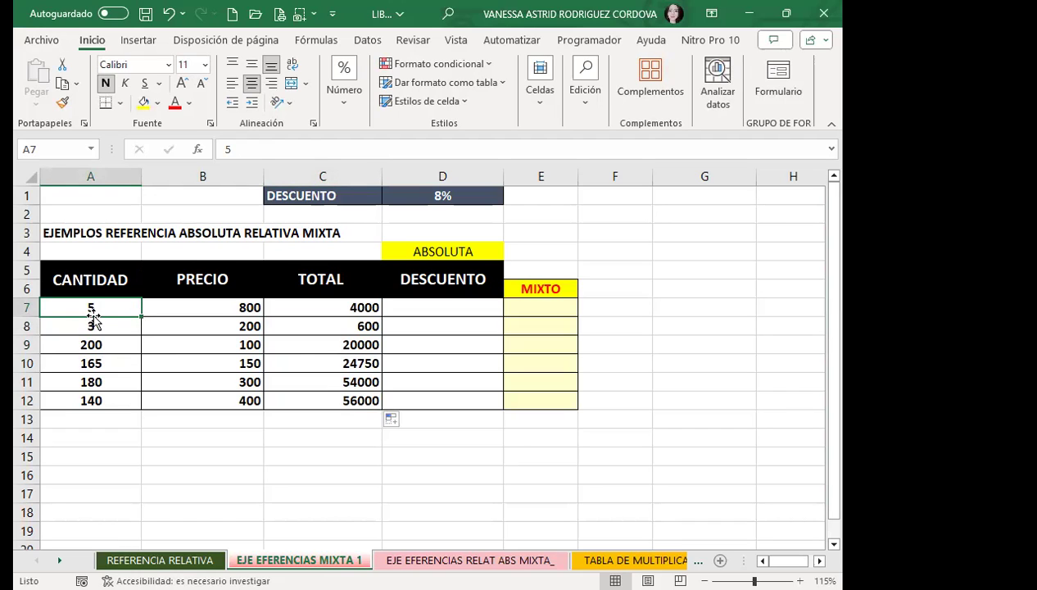
drag(325, 309, 320, 399)
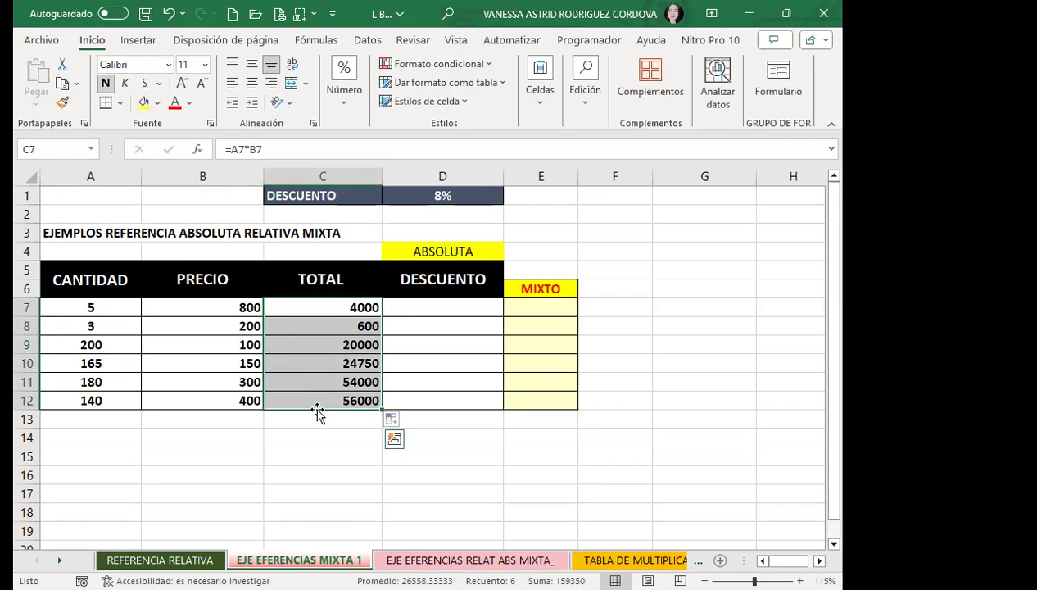
click(322, 326)
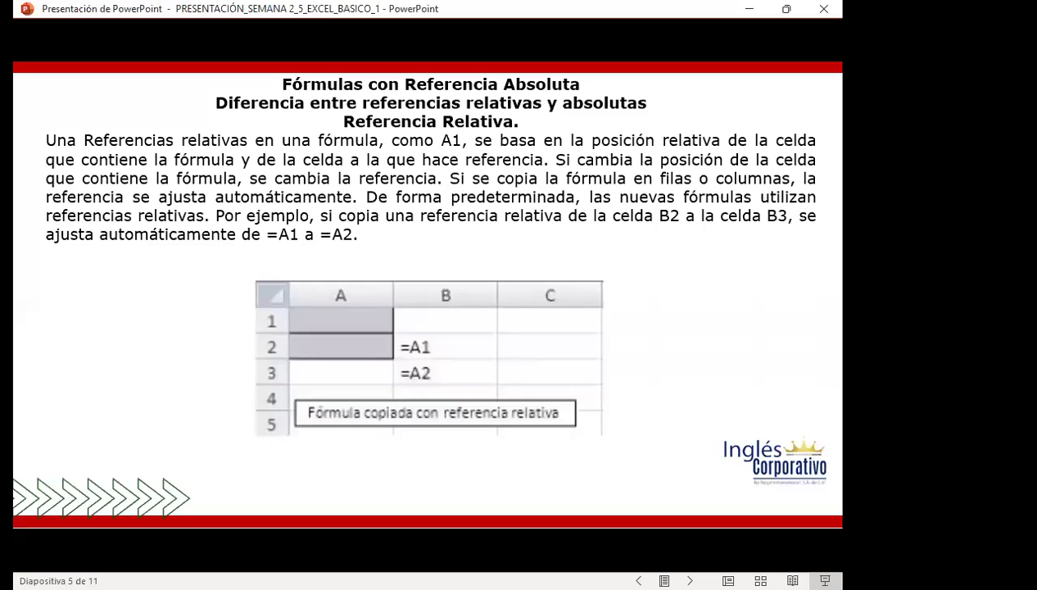
Advance the PowerPoint slideshow toward slide 6, 'Referencias absolutas'.
key(Right)
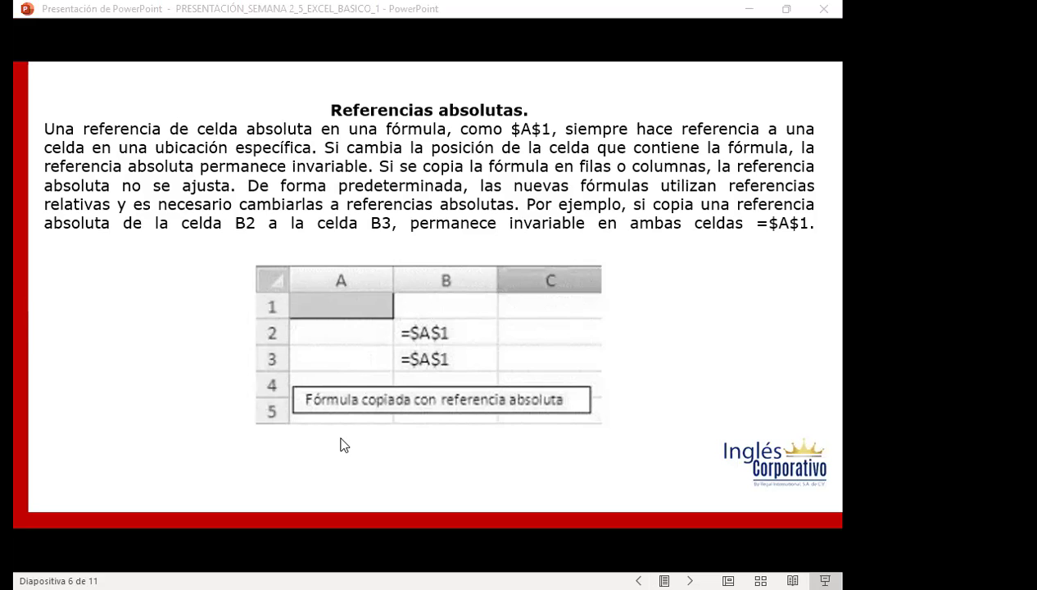
Switch from PowerPoint back to the Excel workbook's EJE EFERENCIAS MIXTA 1 sheet.
key(alt+Tab)
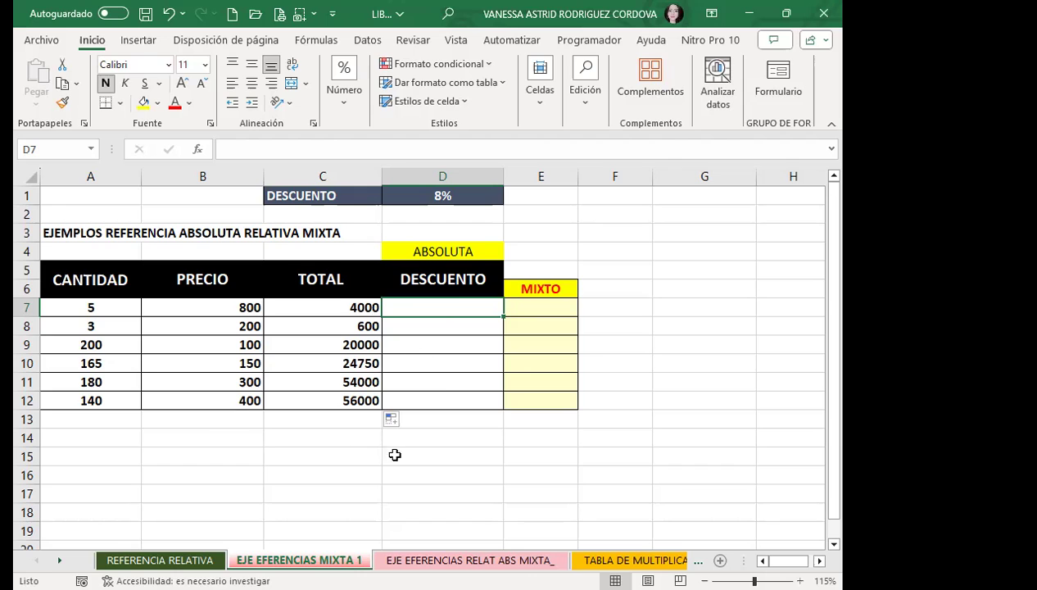
Enter =C7*D1 in D7 so the first row shows a 320 discount on 4000.
drag(329, 310, 331, 399)
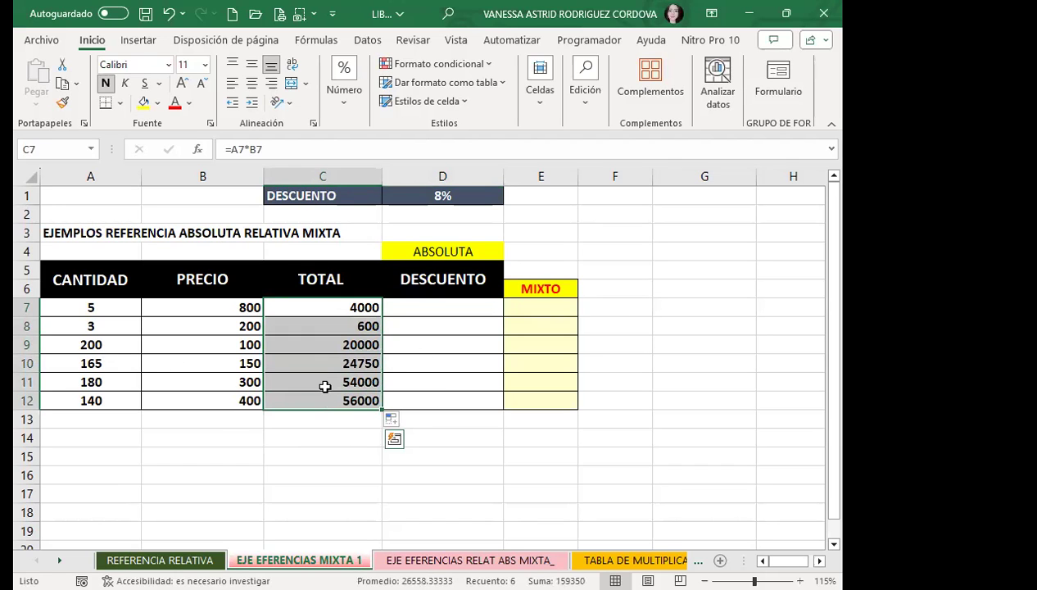
click(425, 307)
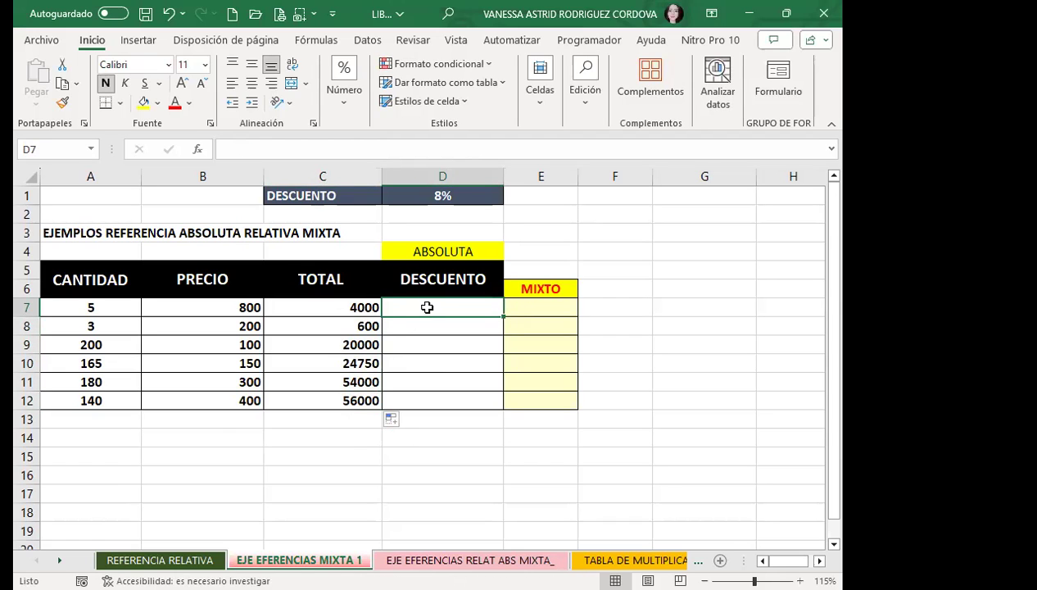
text(=)
click(368, 304)
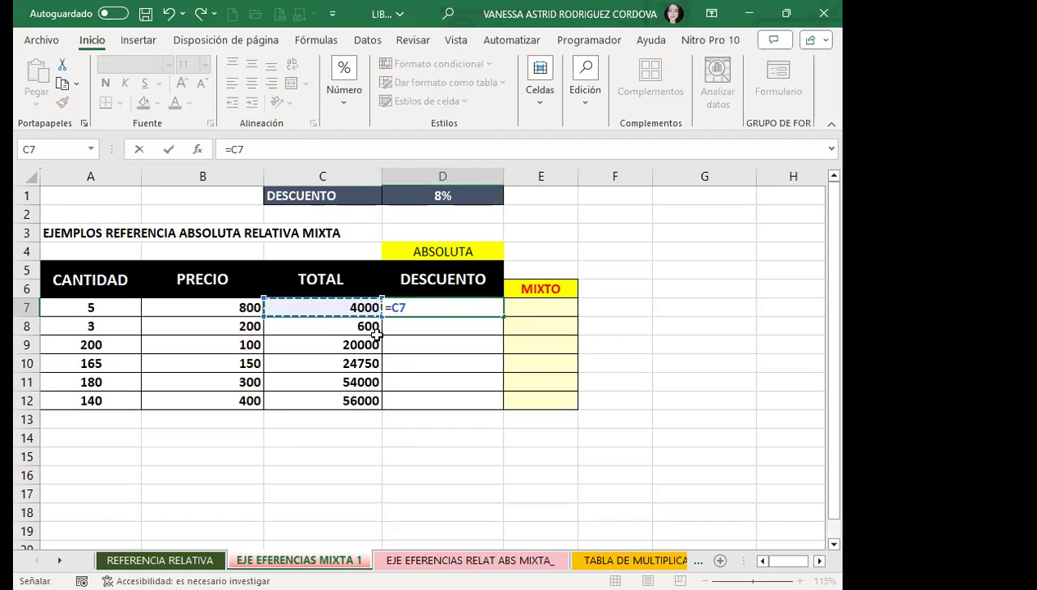
text(*)
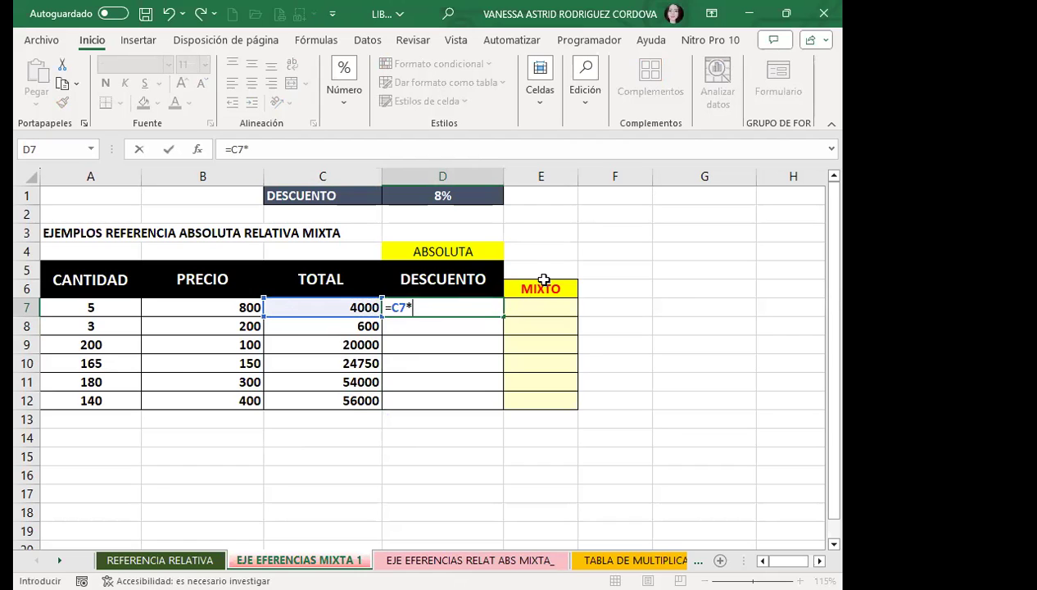
click(407, 197)
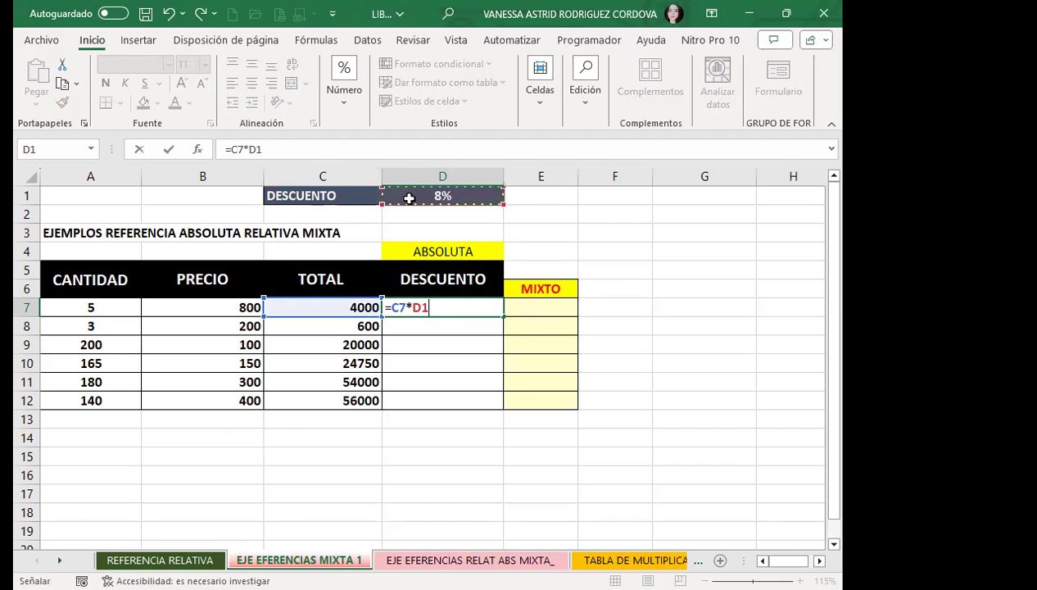
key(Return)
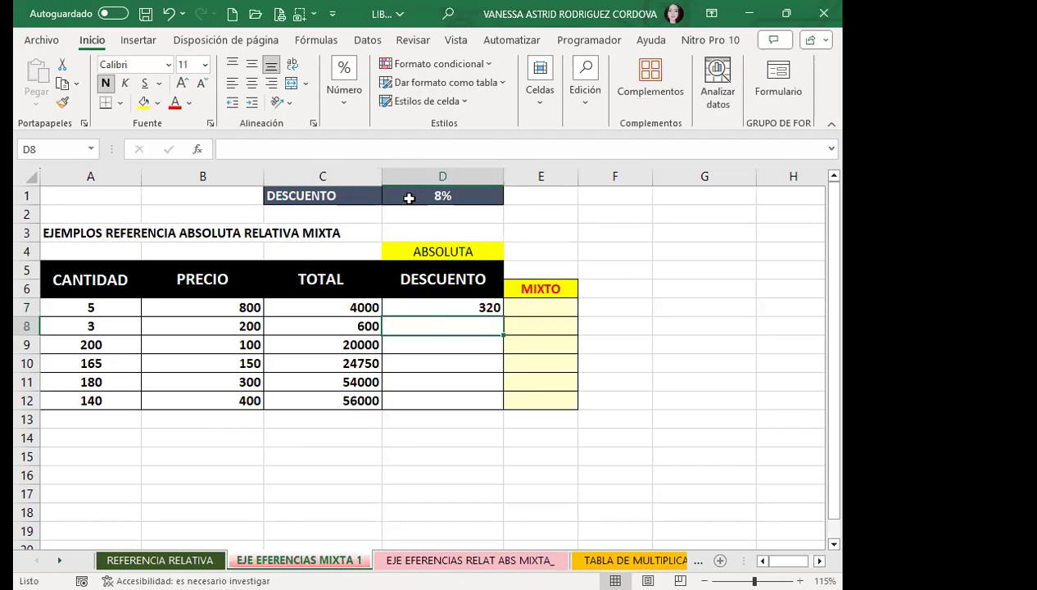
click(428, 308)
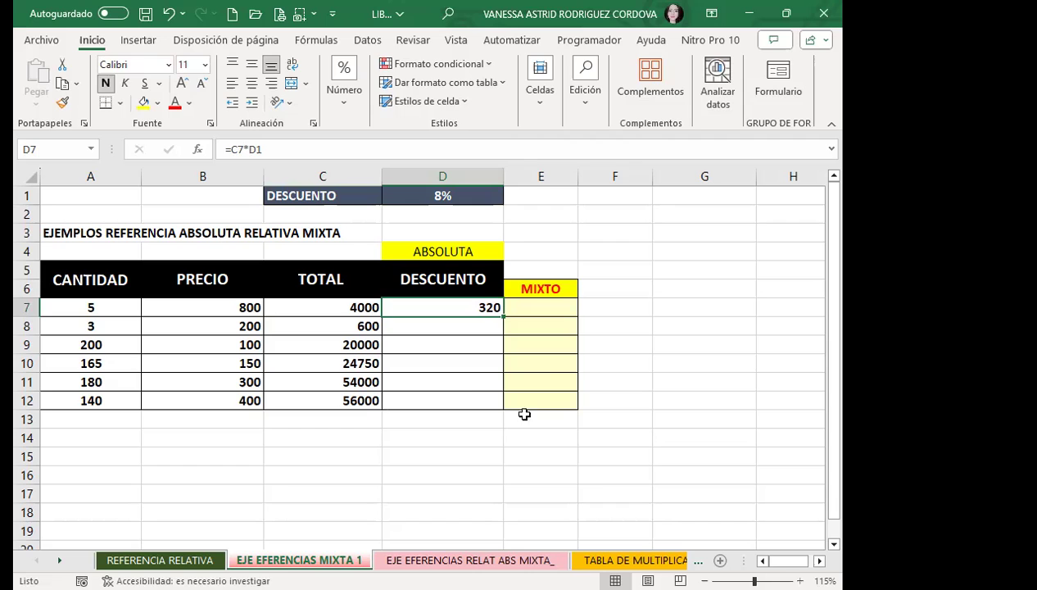
Fill D7's formula down to D12 and show D8 and D9 reference the empty D2 and D3.
drag(503, 318, 485, 409)
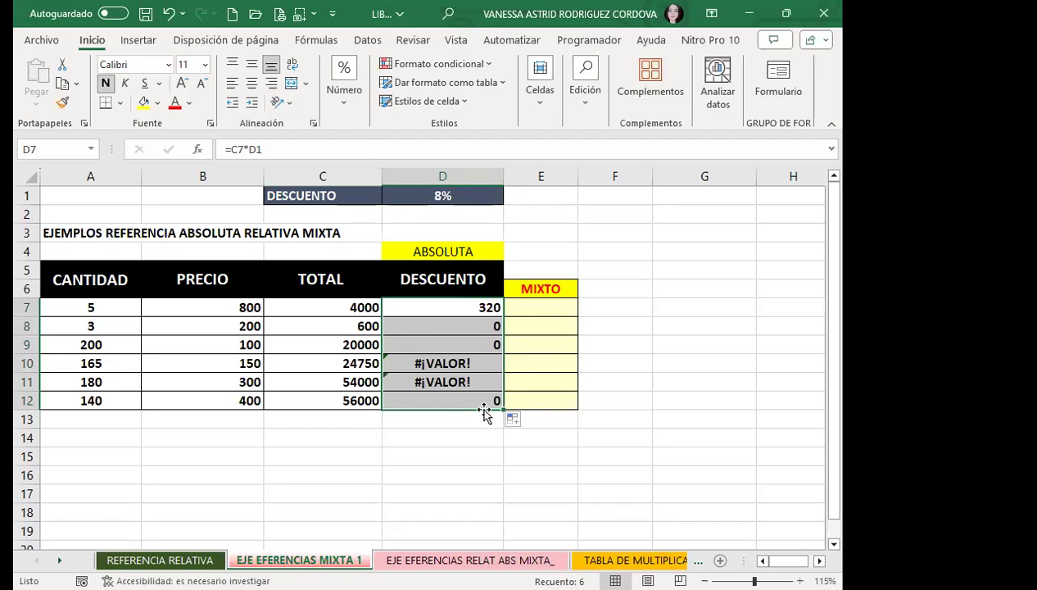
click(435, 321)
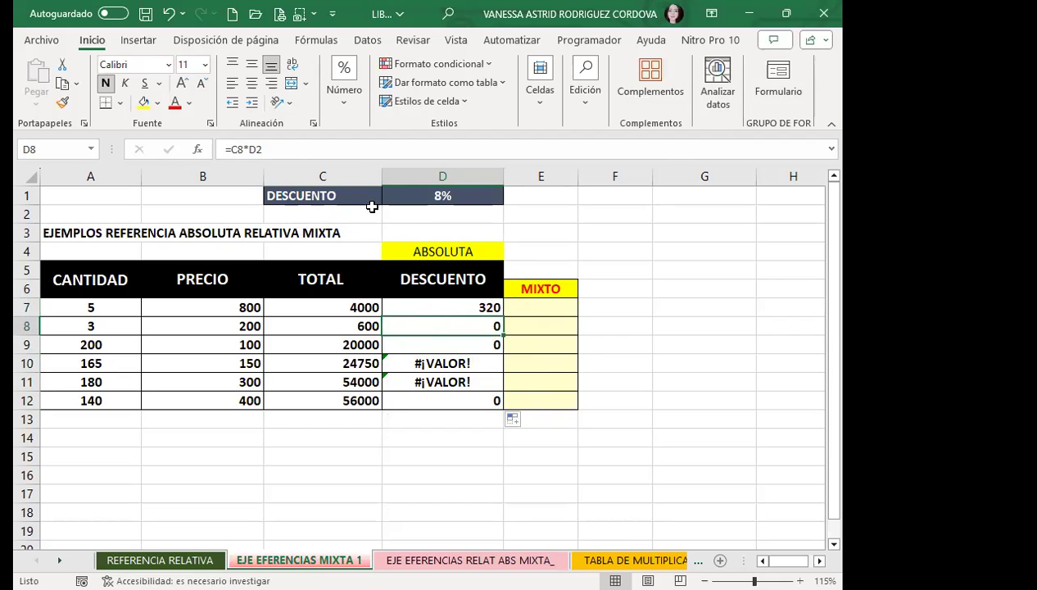
click(405, 214)
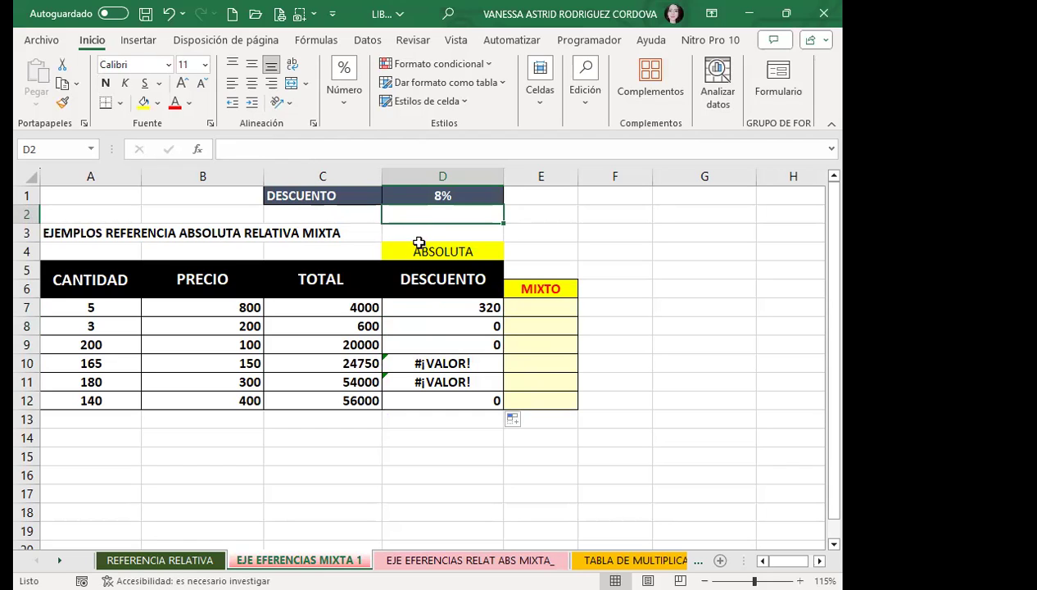
click(414, 236)
click(420, 339)
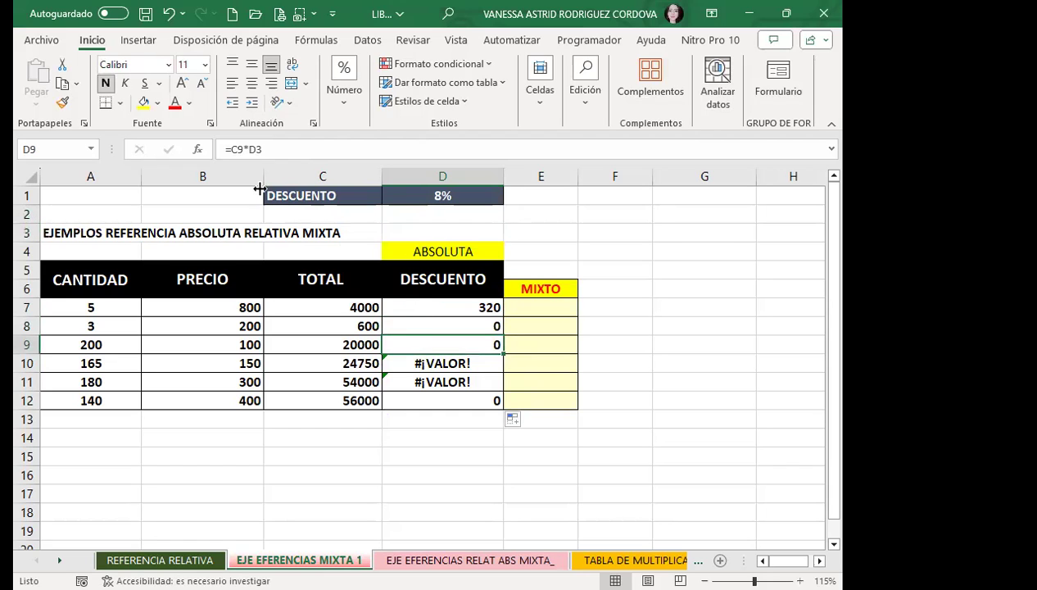
click(442, 233)
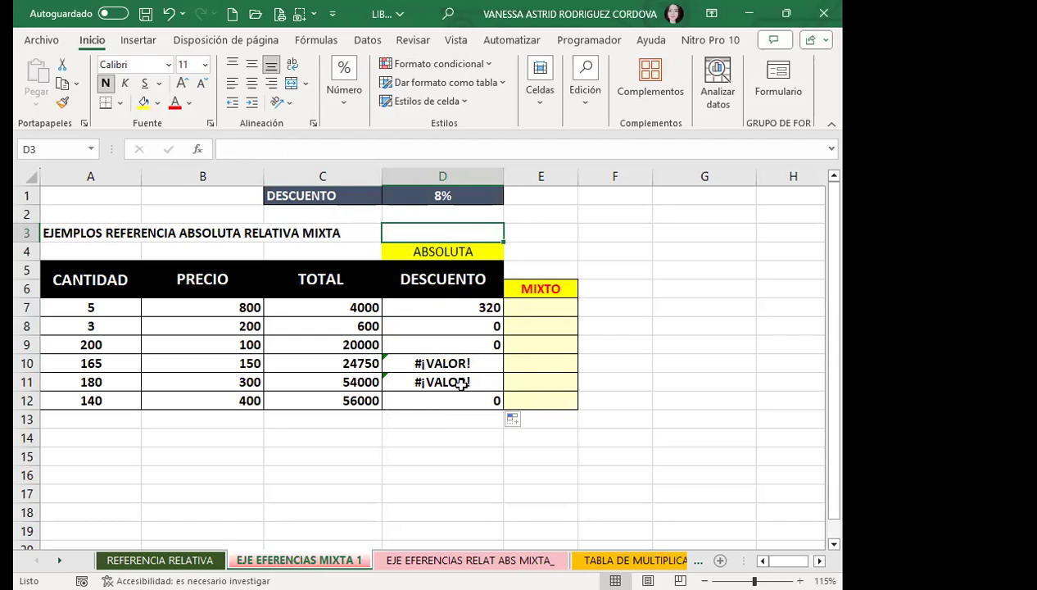
Inspect the #¡VALOR! formulas in D10–D12, which reference the DESCUENTO heading cells D5 and D6.
click(489, 363)
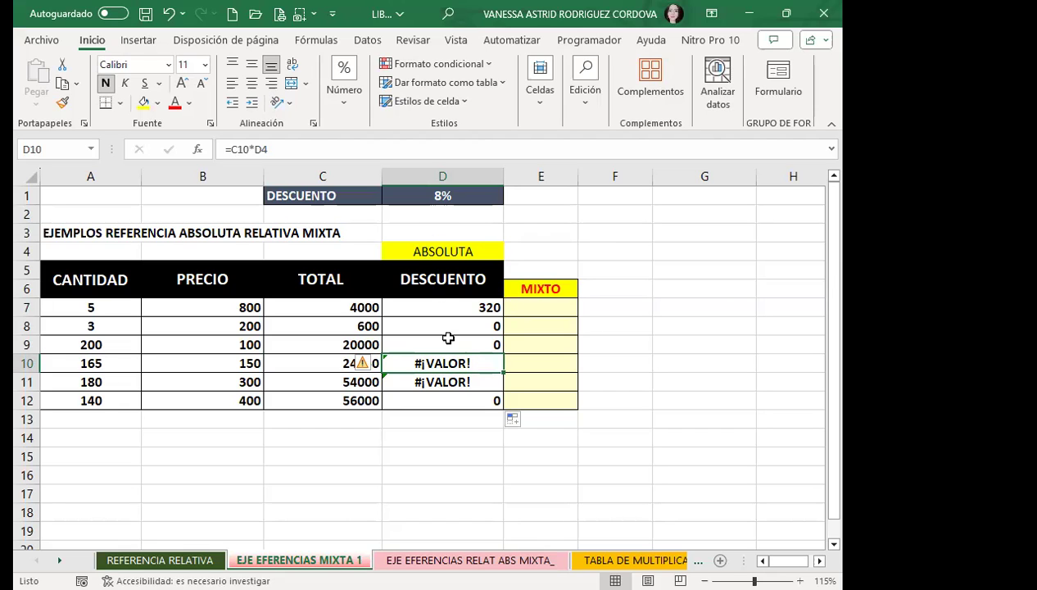
click(442, 273)
click(469, 380)
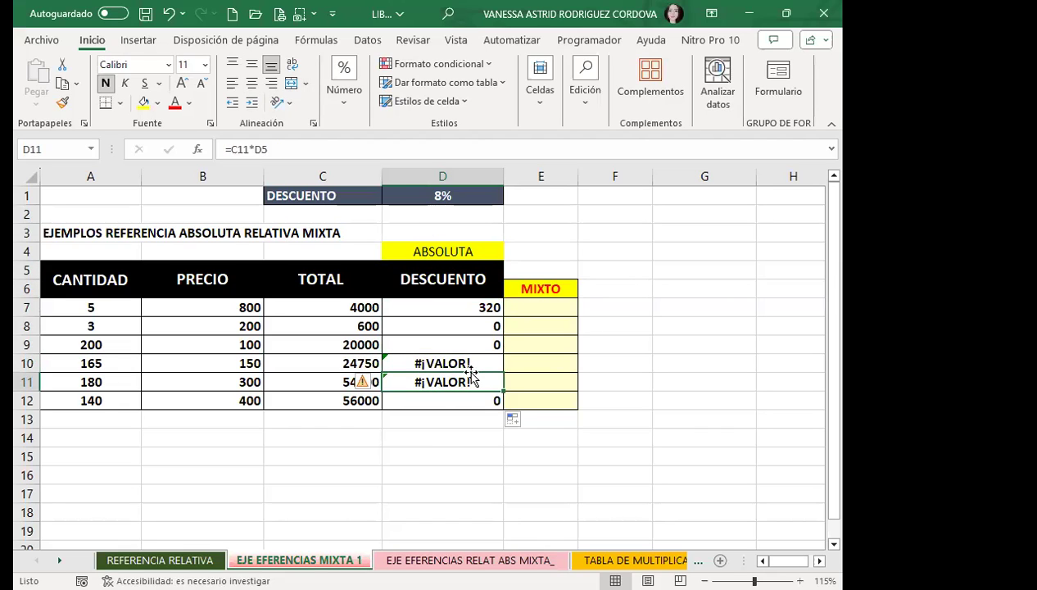
click(429, 398)
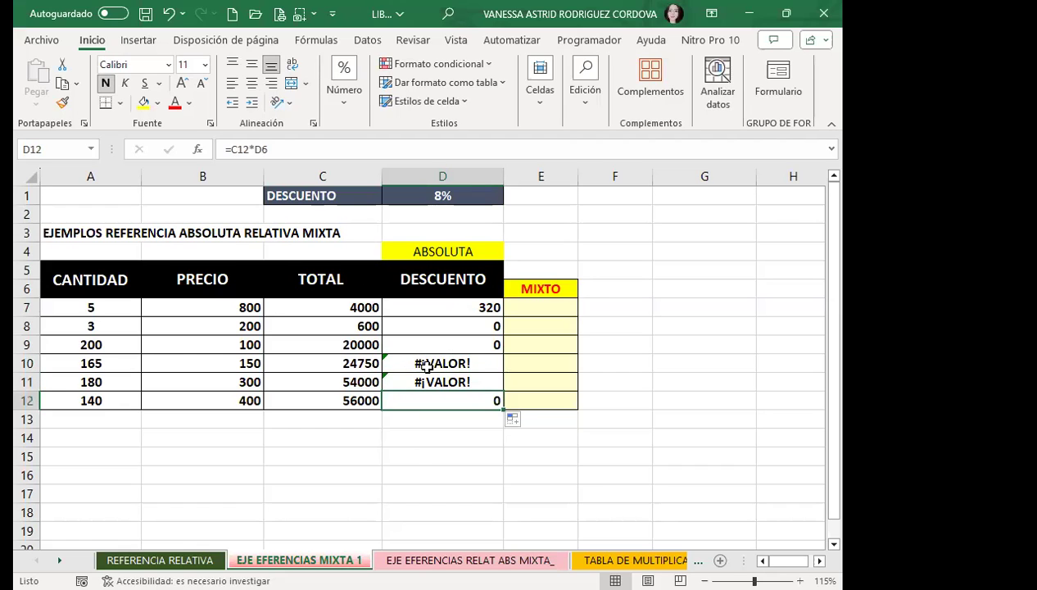
click(421, 287)
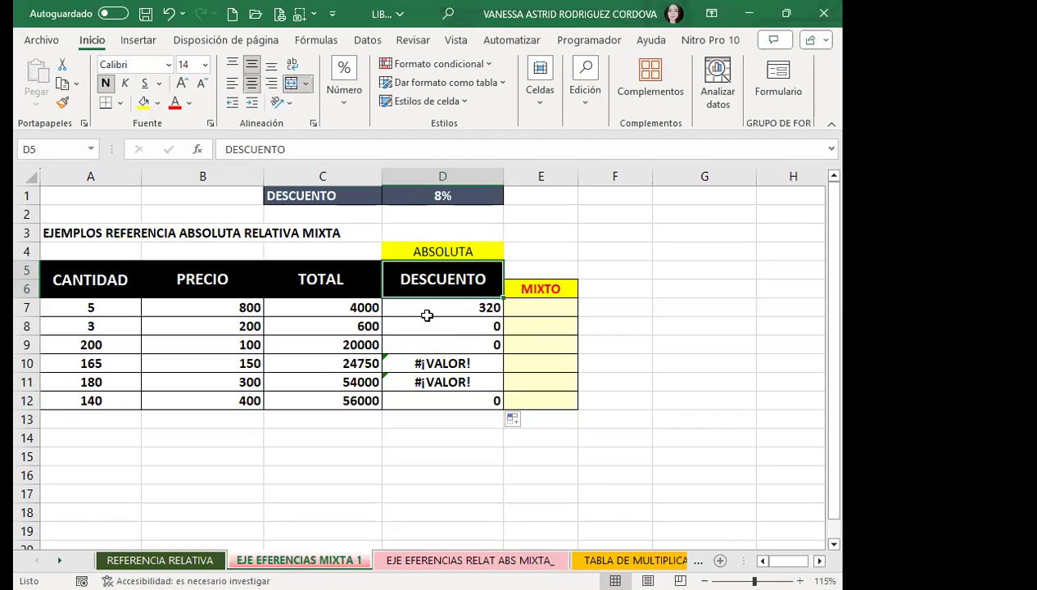
click(424, 322)
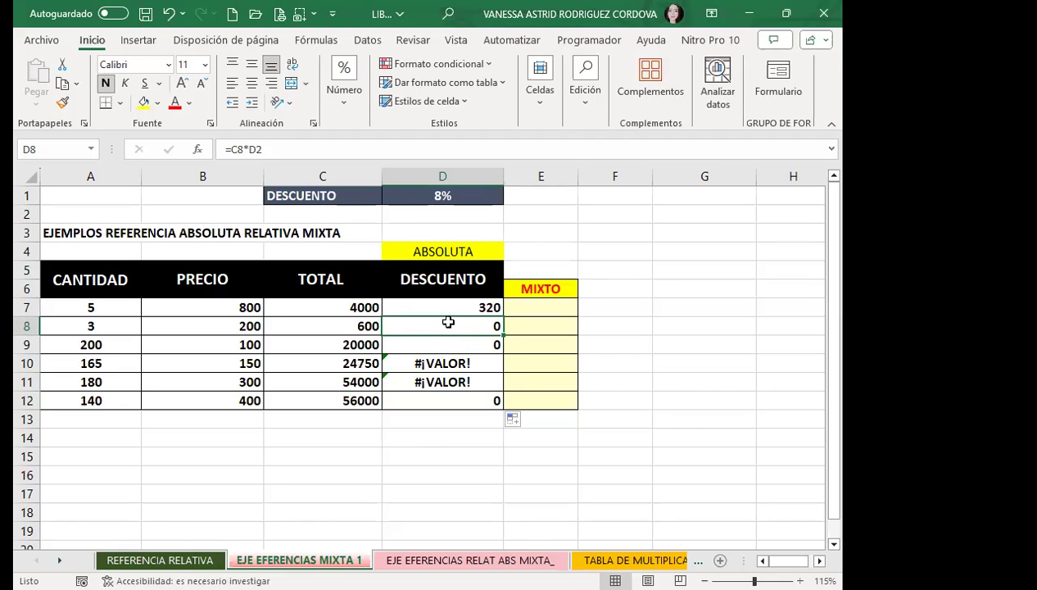
Highlight column F and rows 4 and 8 to explain columns versus rows.
click(635, 175)
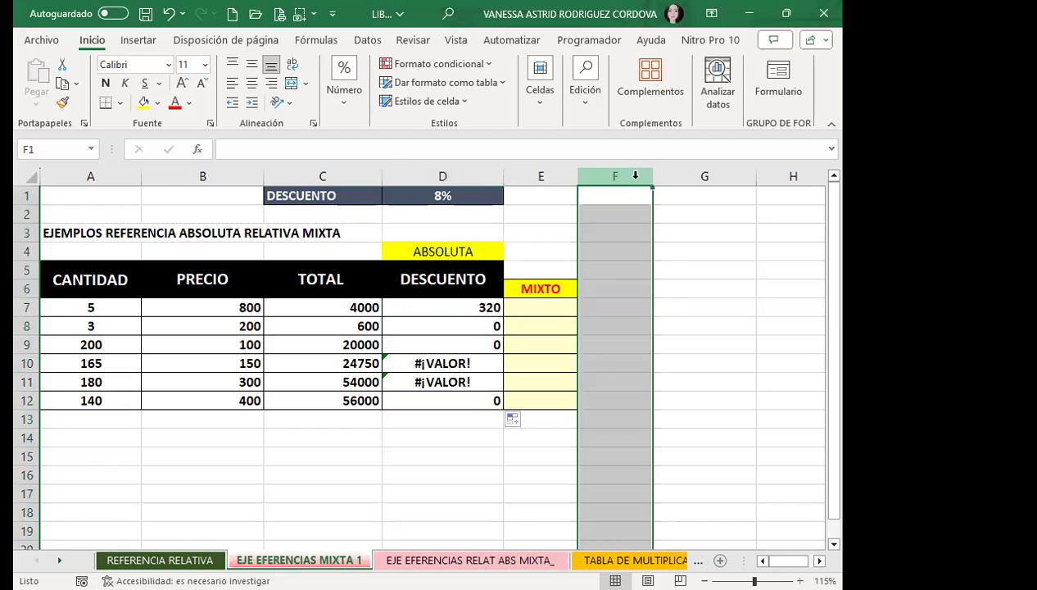
click(24, 250)
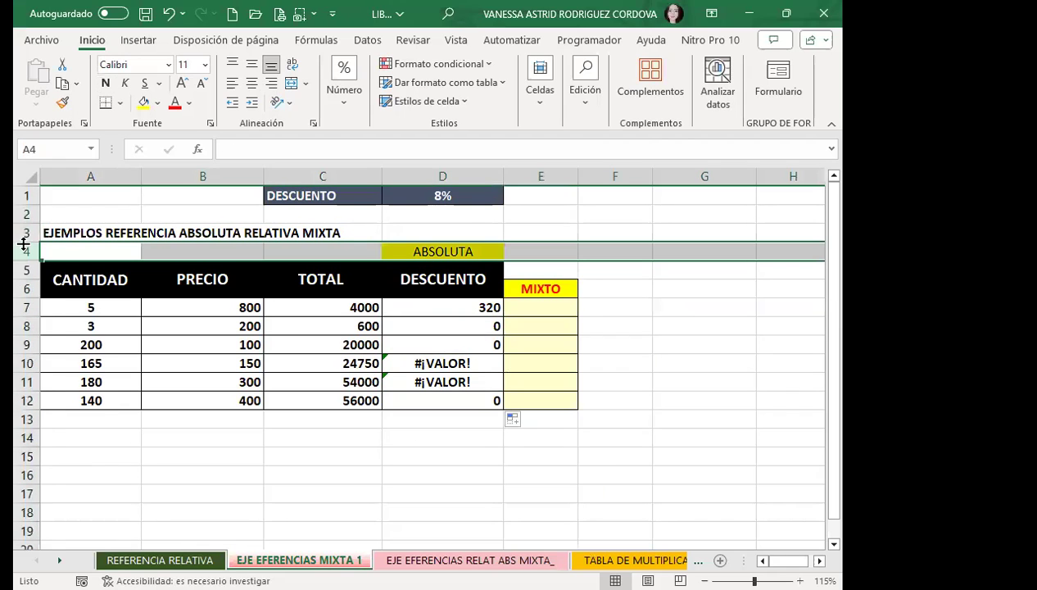
click(662, 270)
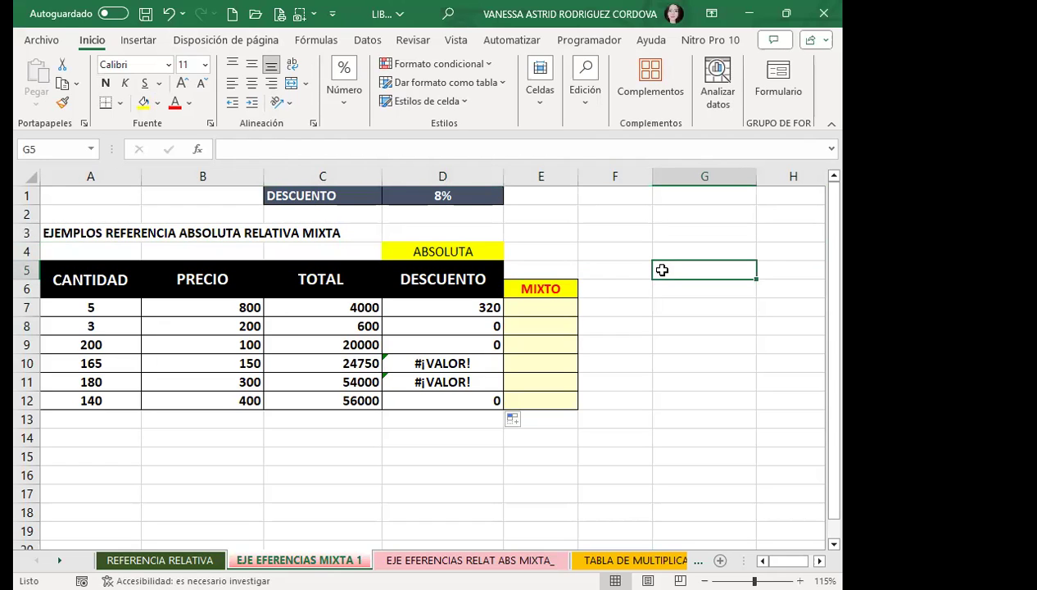
click(613, 176)
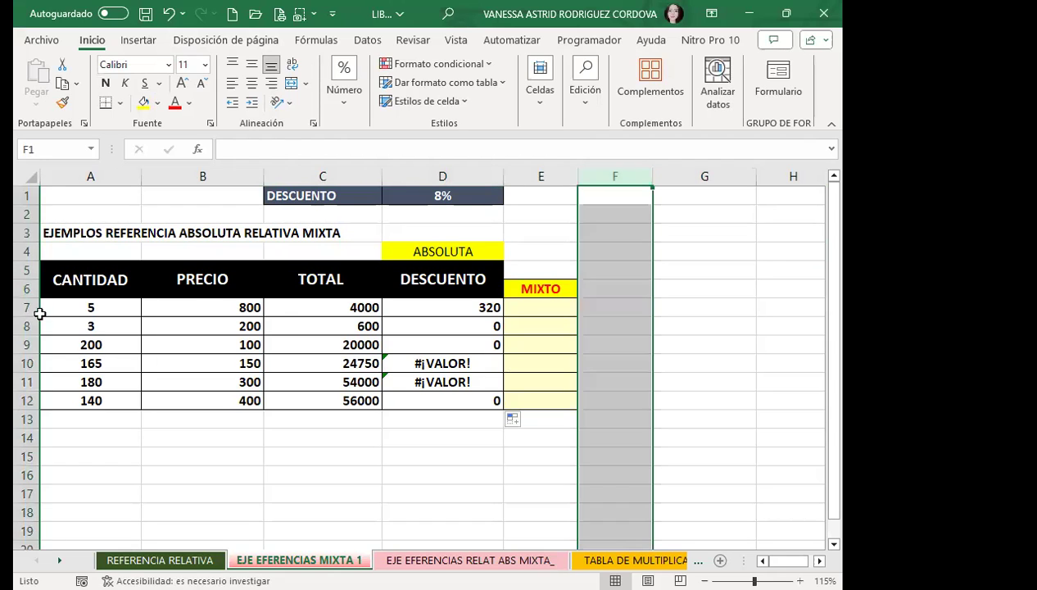
click(35, 324)
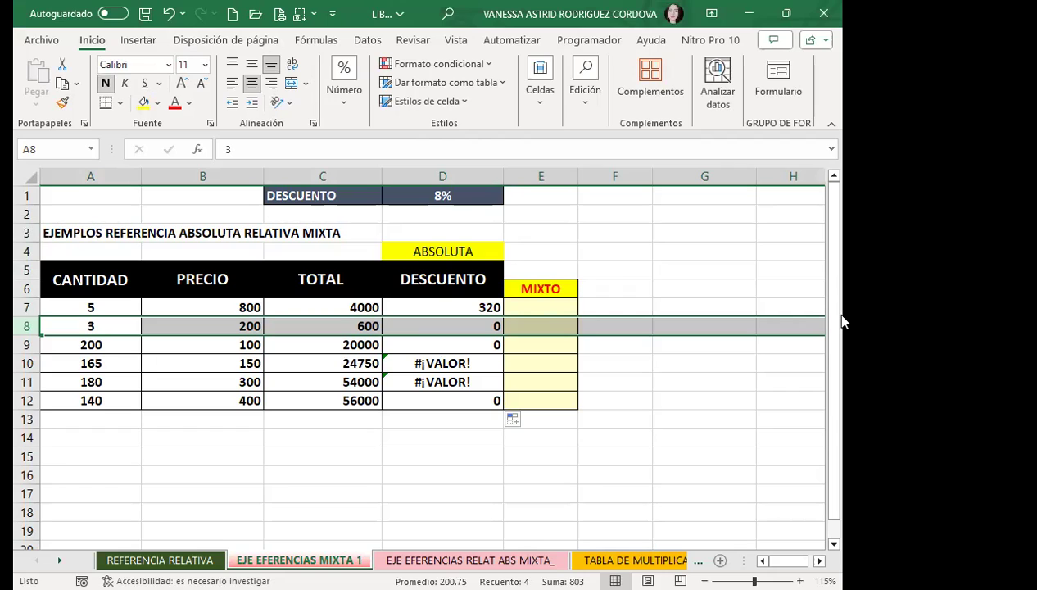
click(623, 179)
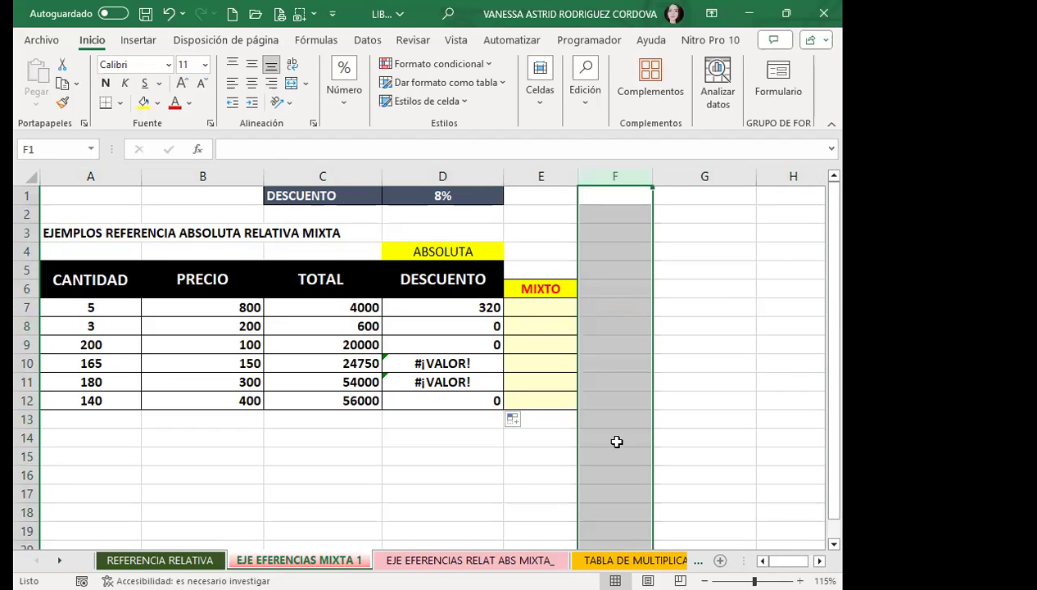
Compare D11's error with the 8% rate in D1 and select the wrong results D8:D12.
click(474, 377)
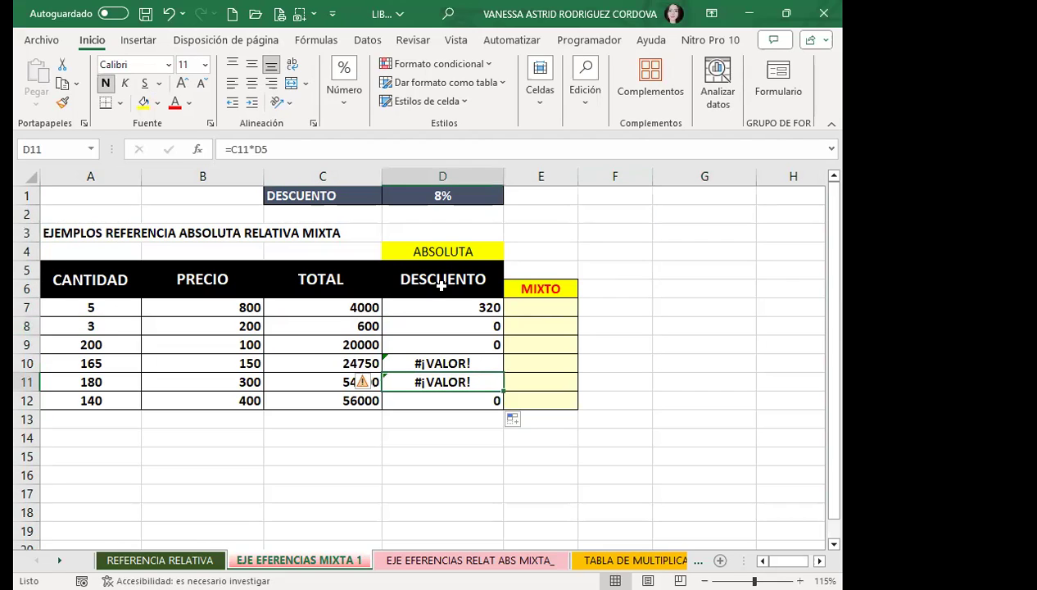
click(473, 197)
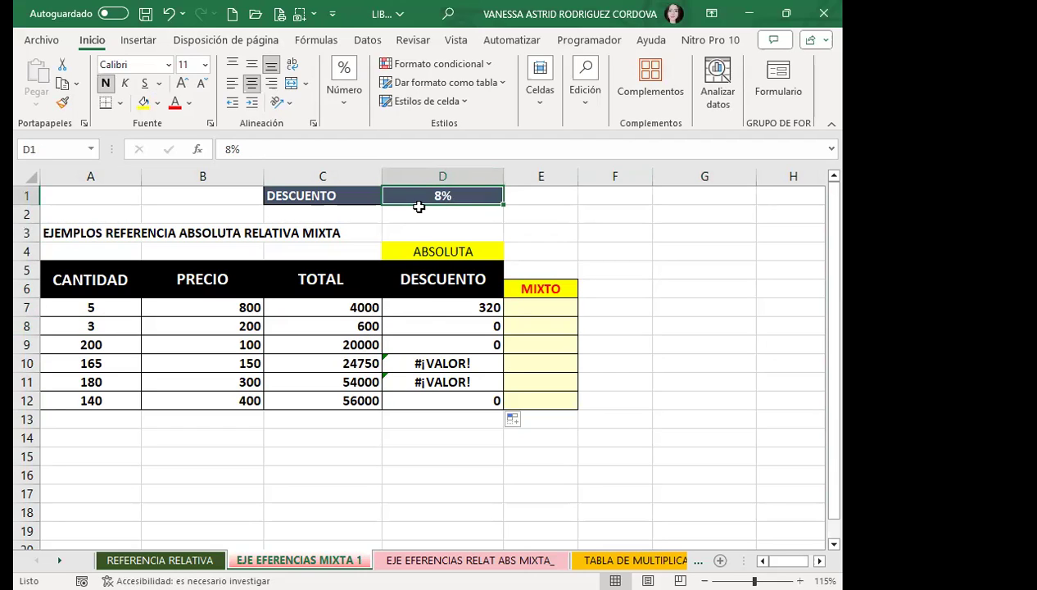
click(462, 326)
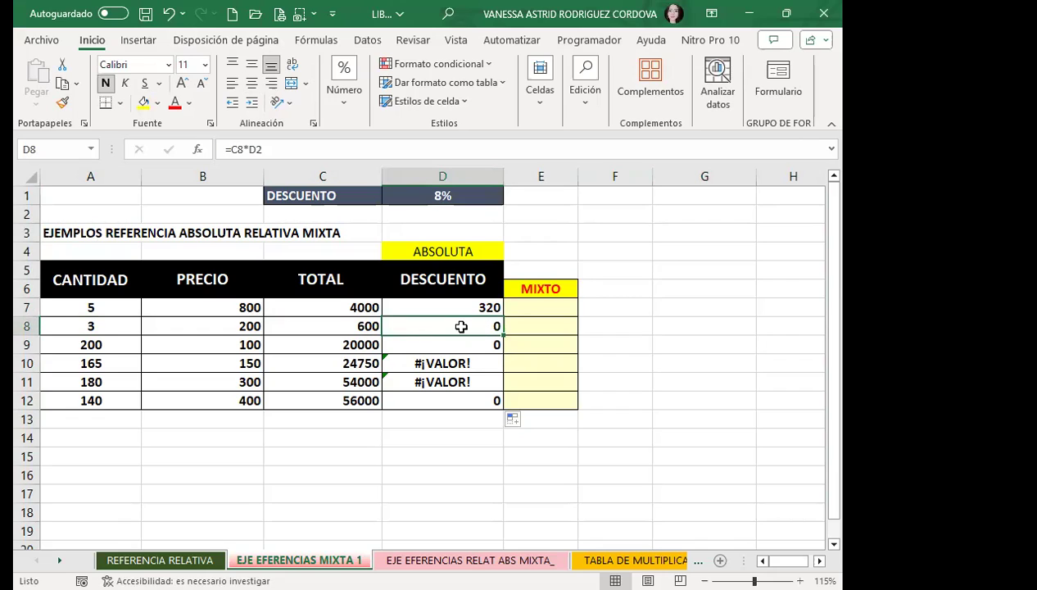
drag(461, 327, 458, 398)
key(Delete)
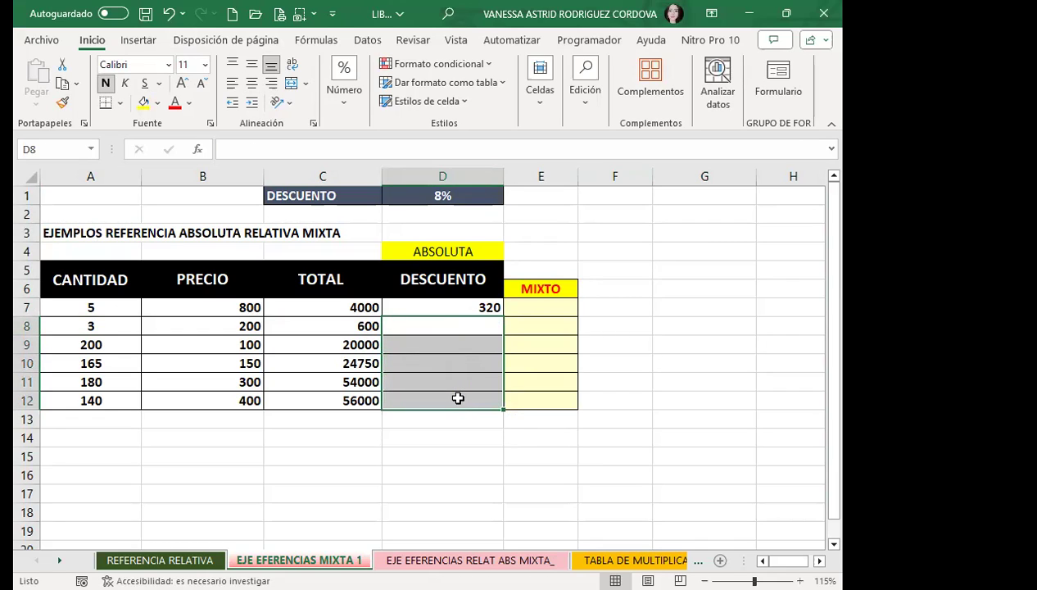
click(439, 301)
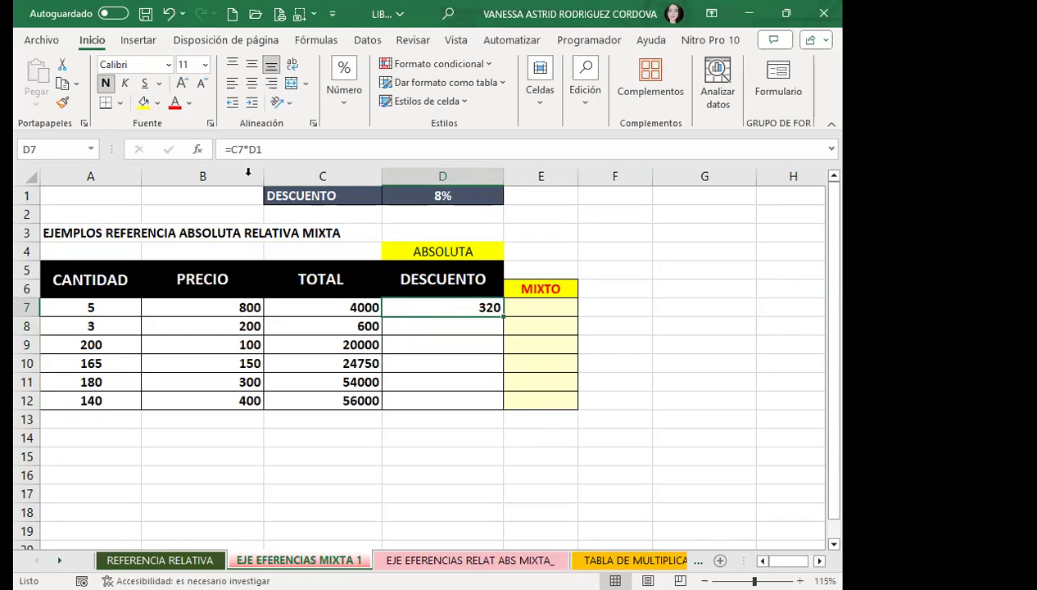
click(312, 307)
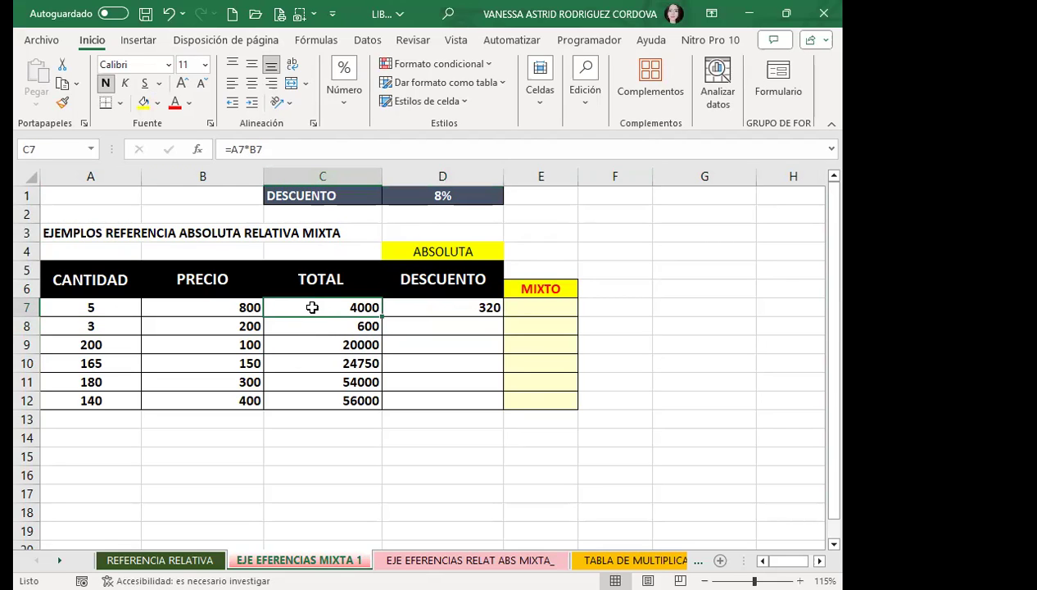
drag(312, 308, 318, 401)
drag(331, 316, 327, 399)
drag(322, 307, 322, 396)
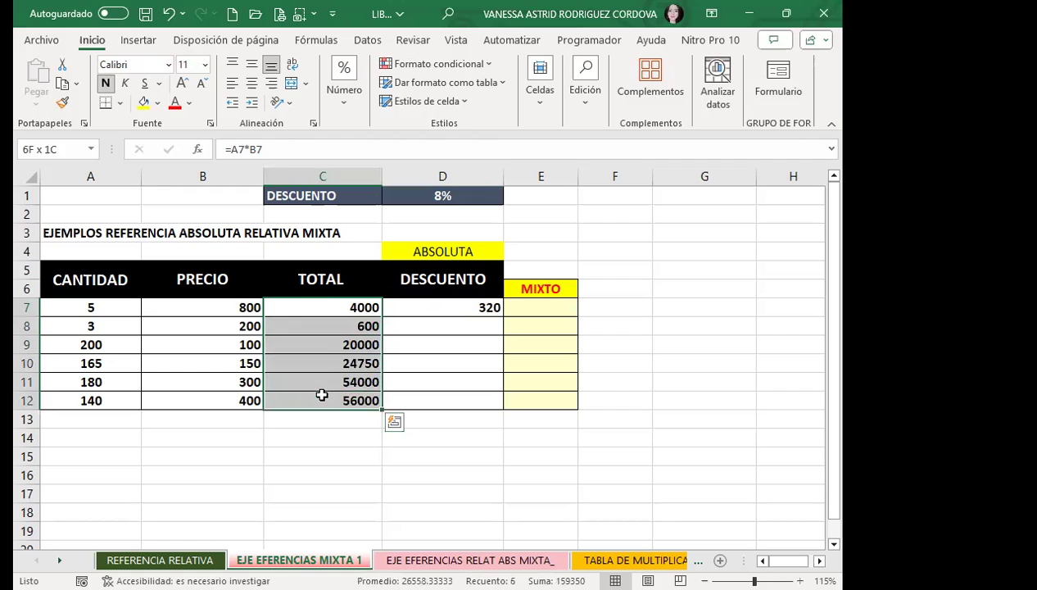
click(316, 309)
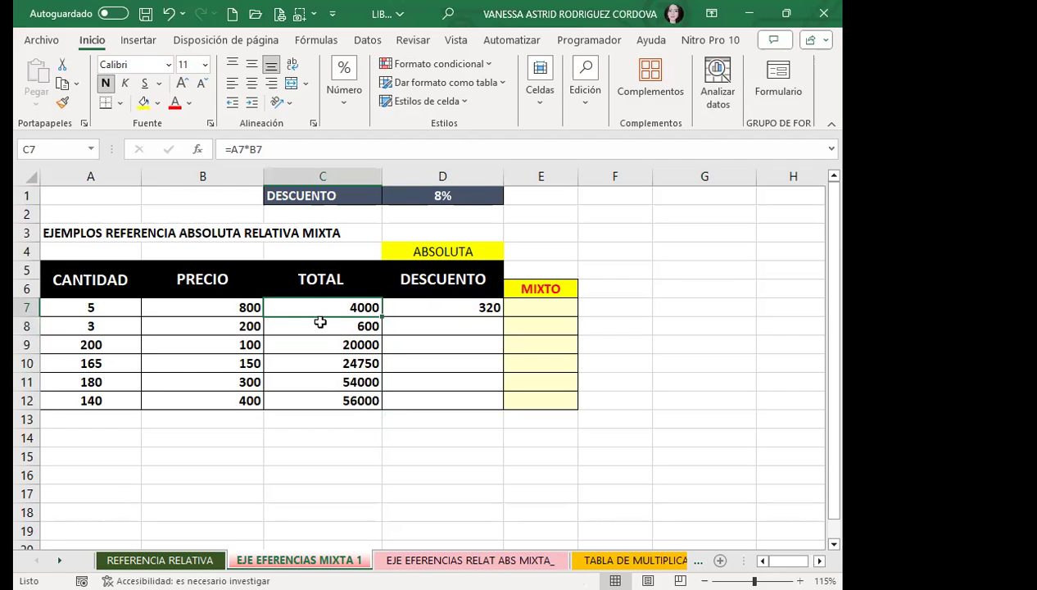
click(322, 330)
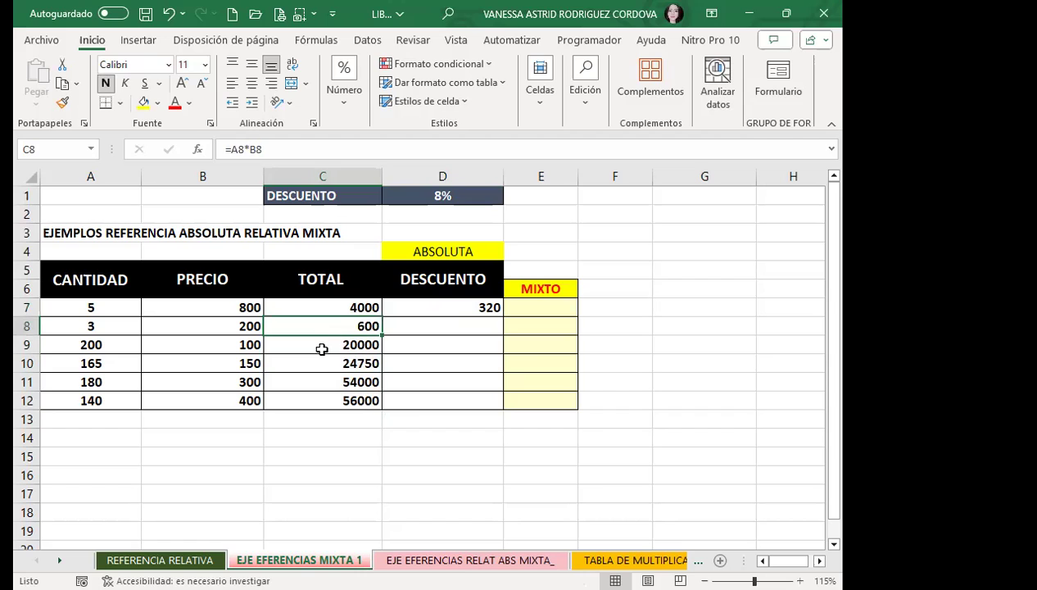
click(321, 347)
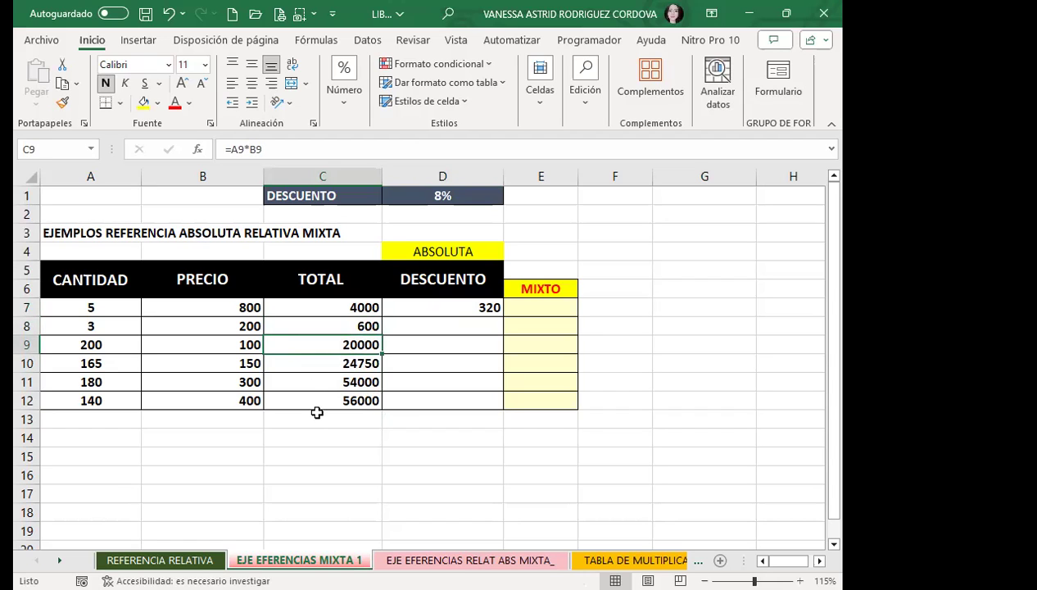
click(401, 305)
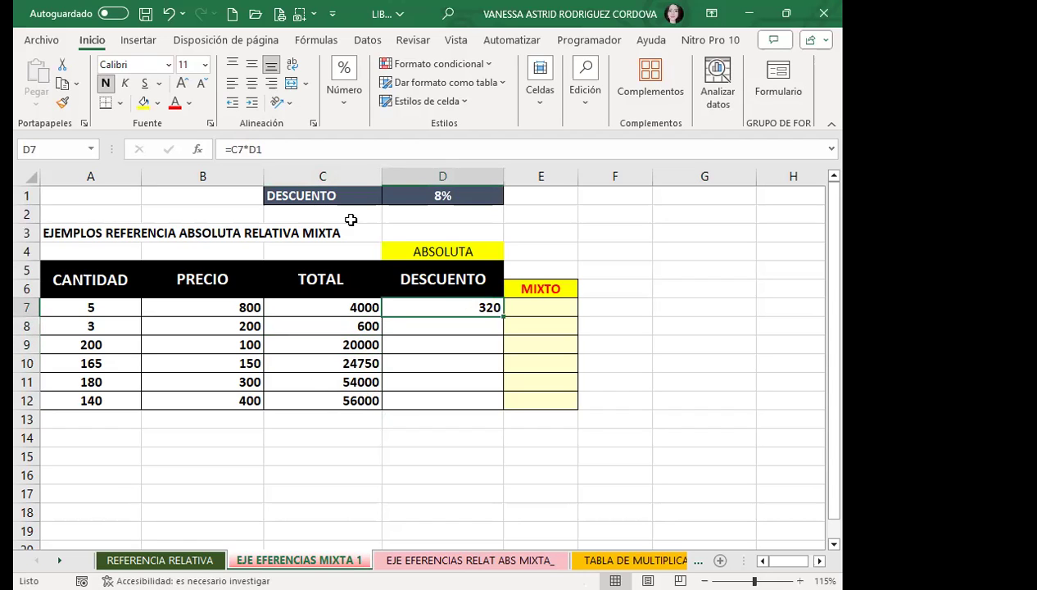
click(270, 150)
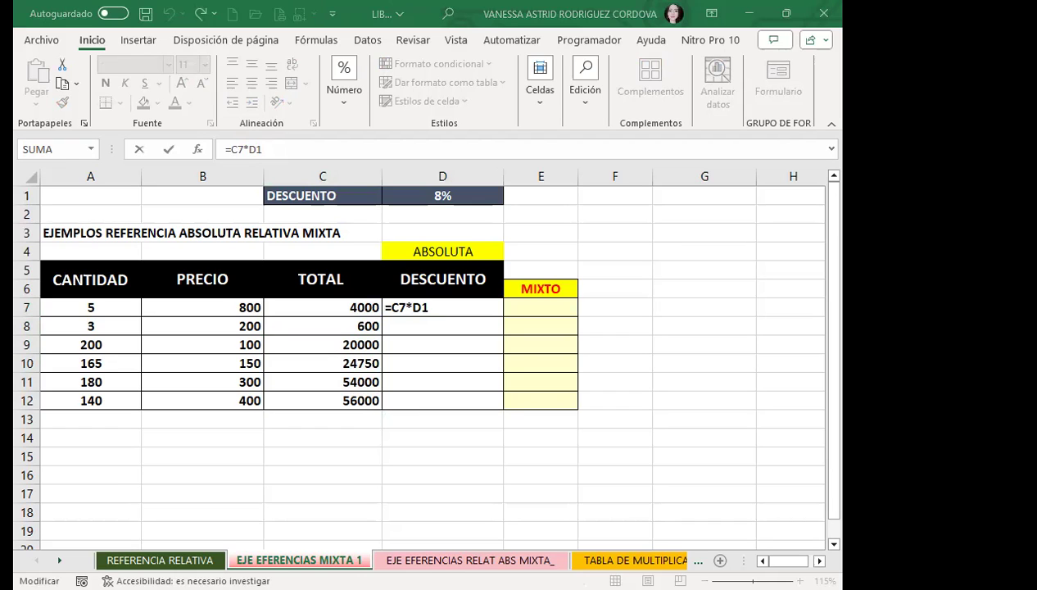
Make D1 absolute so D7 reads =C7*$D$1, still showing 320.
click(433, 307)
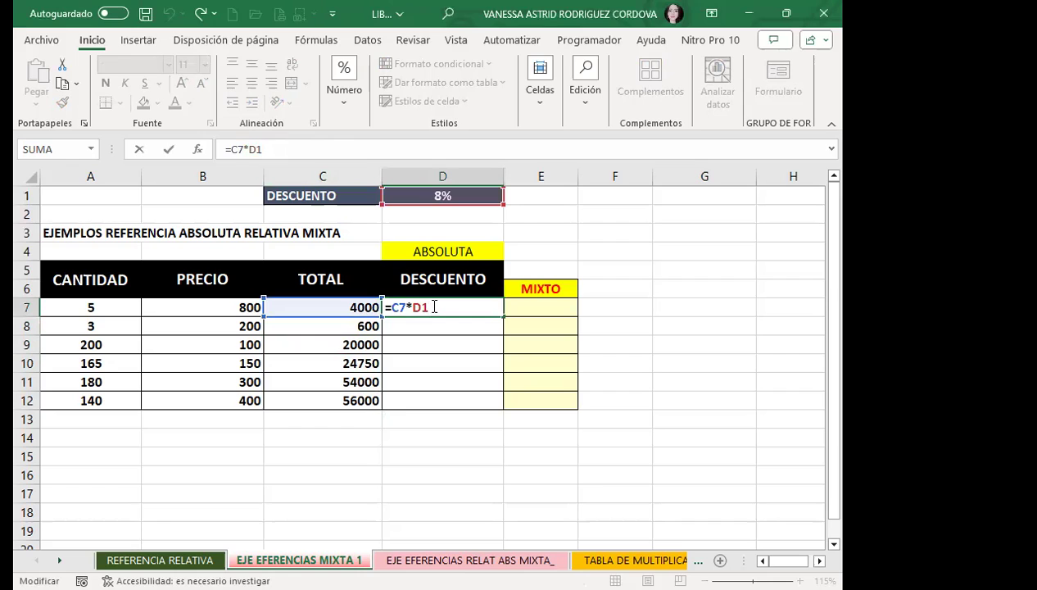
key(F4)
key(Return)
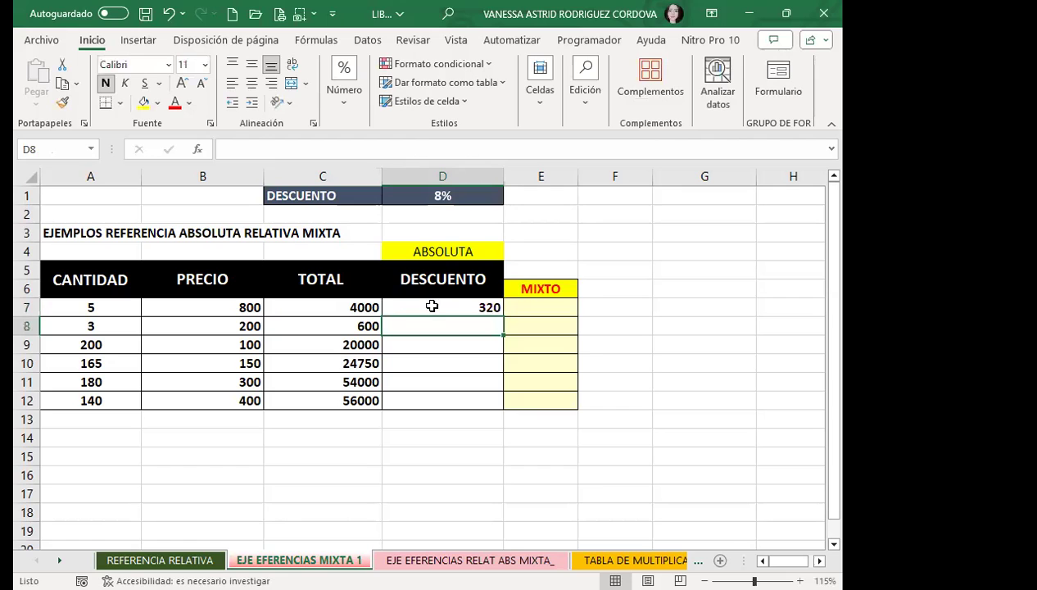
click(432, 305)
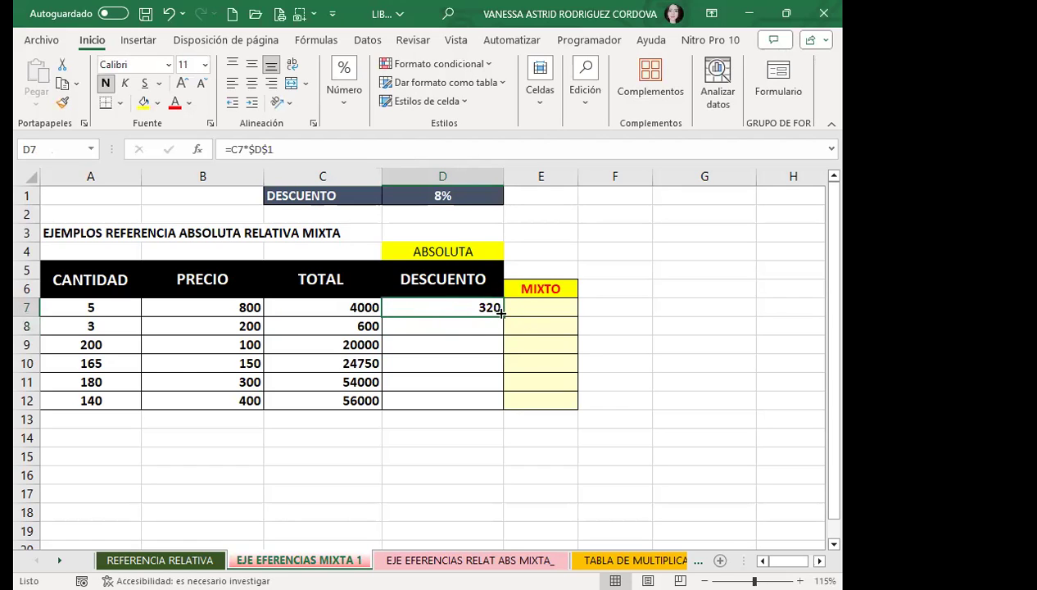
drag(504, 315, 494, 401)
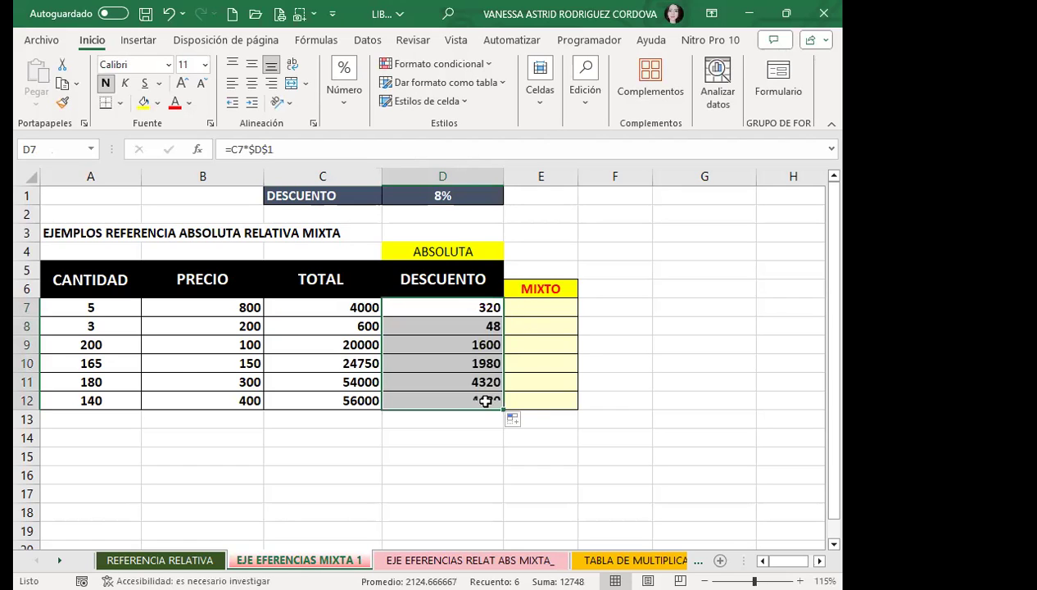
click(426, 330)
click(432, 350)
click(435, 383)
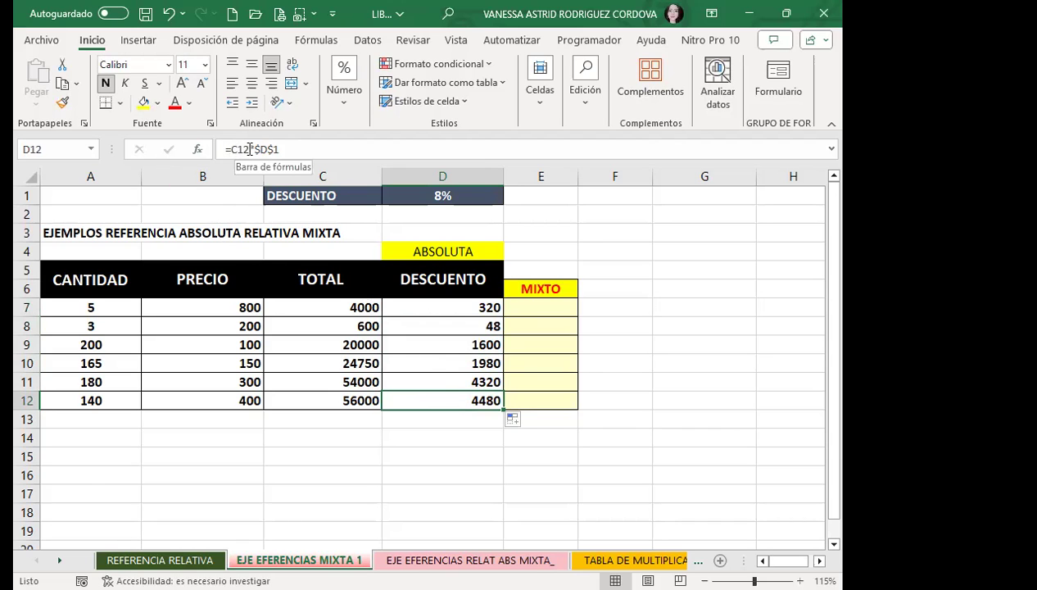
click(240, 149)
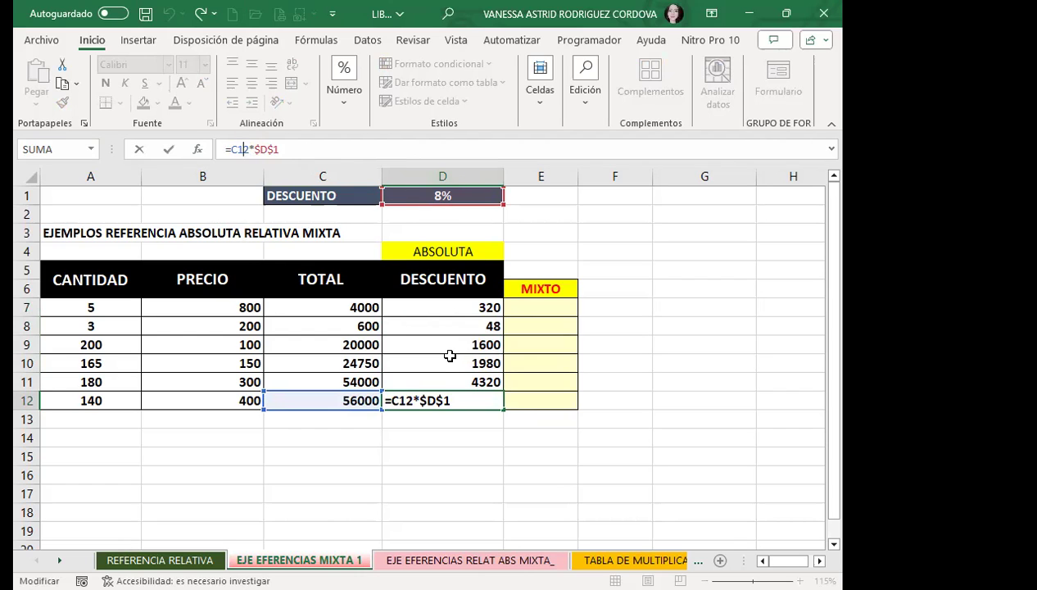
key(Return)
click(447, 377)
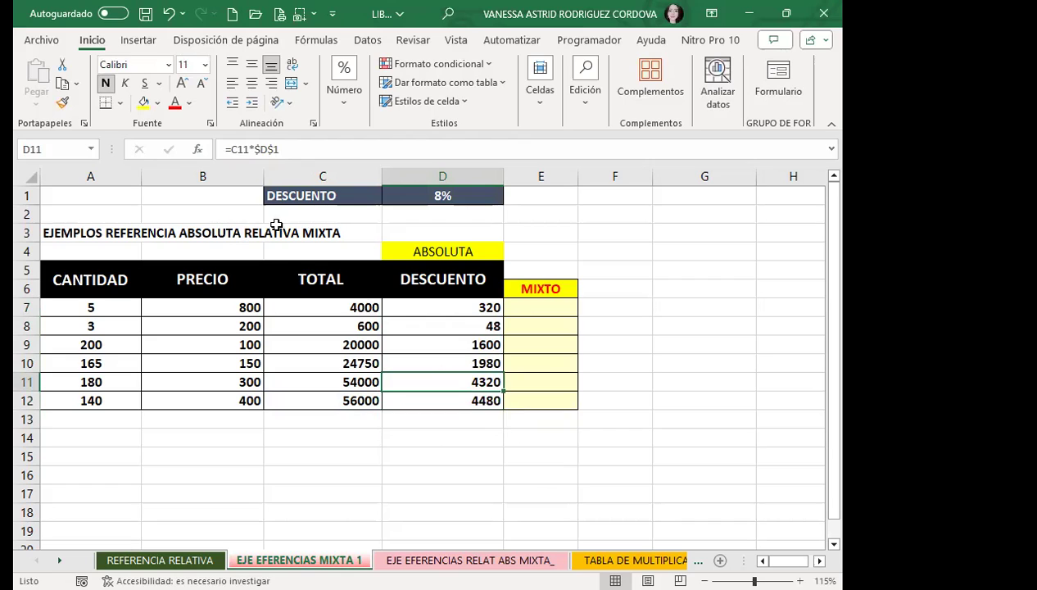
click(431, 343)
click(443, 325)
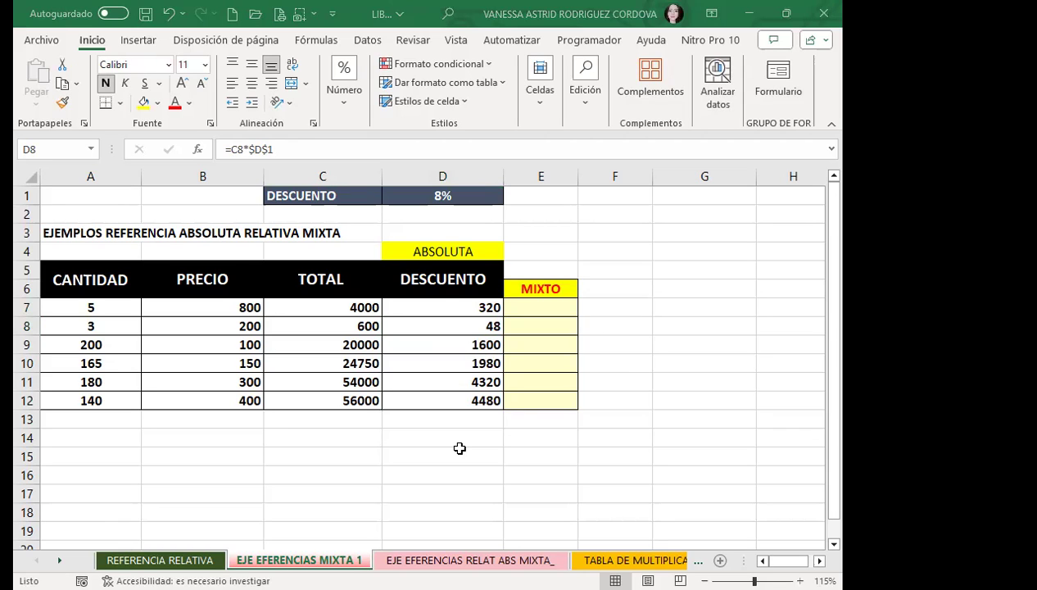
click(439, 309)
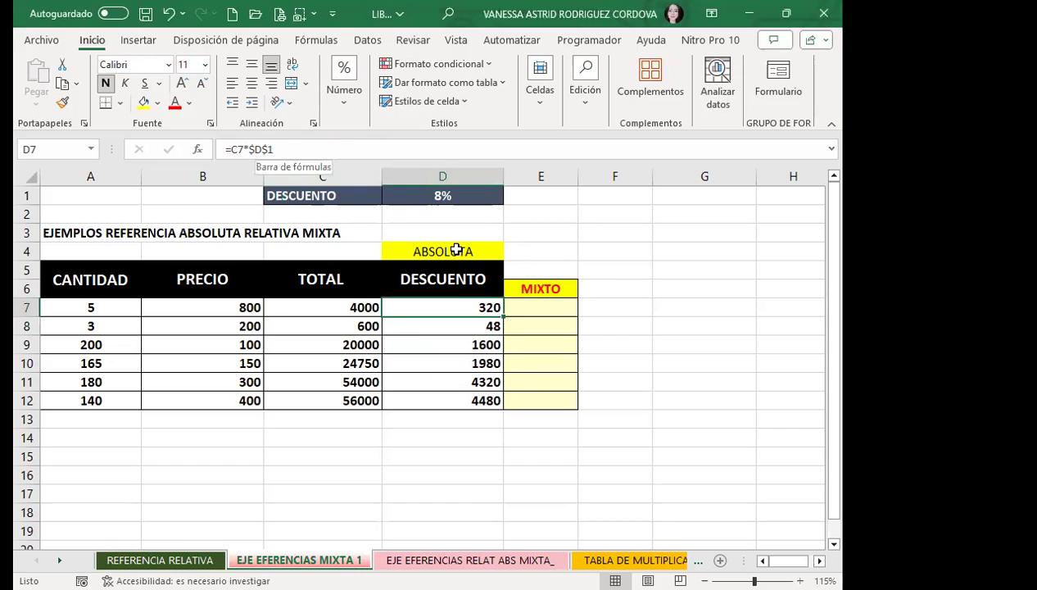
Fill the =C7*$D$1 formula down to D12 and check each formula in D8 through D12.
drag(502, 315, 494, 407)
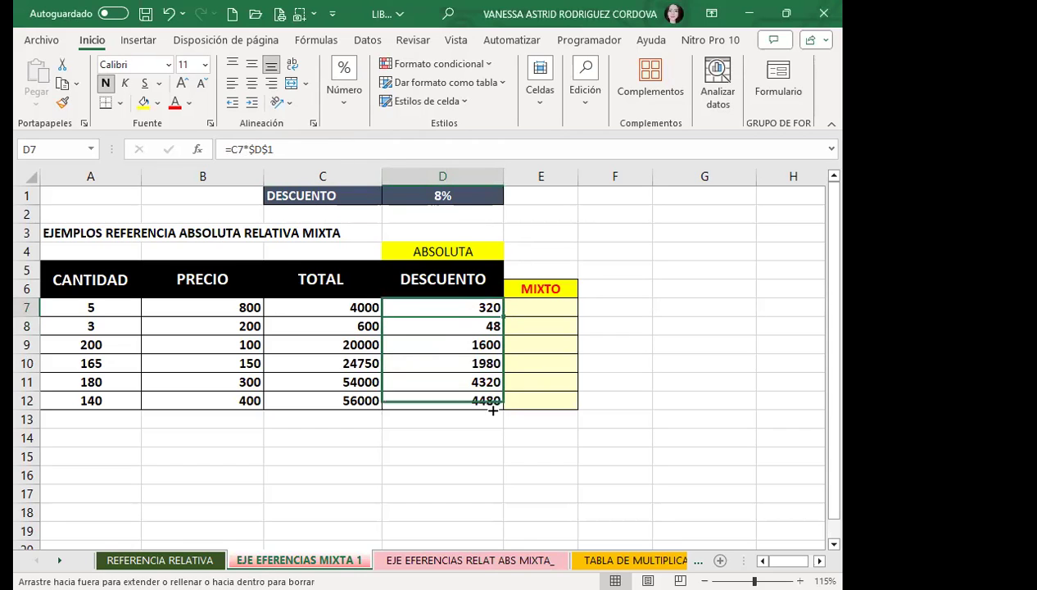
click(446, 303)
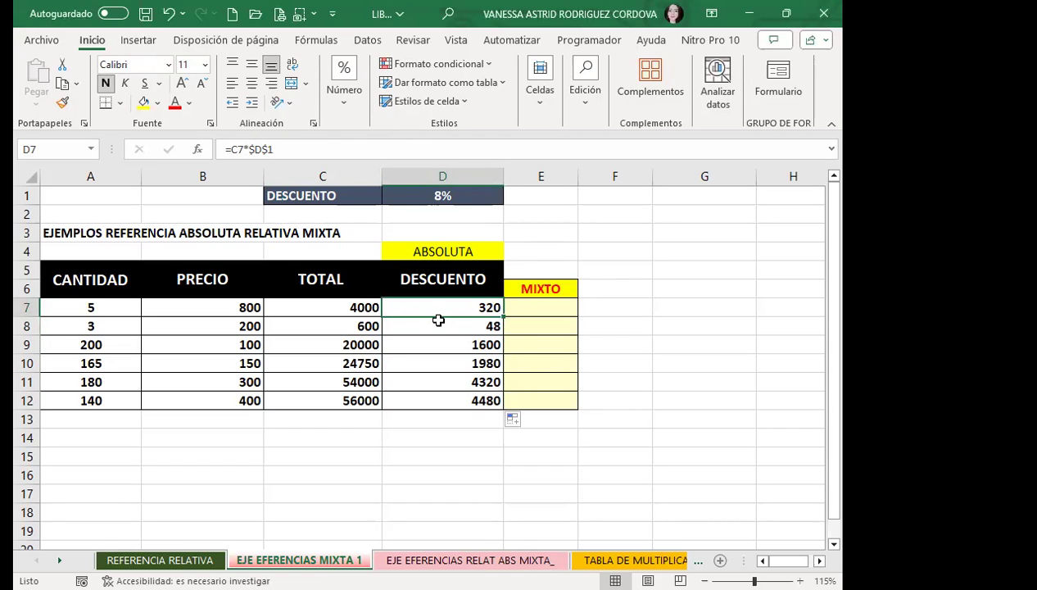
click(435, 323)
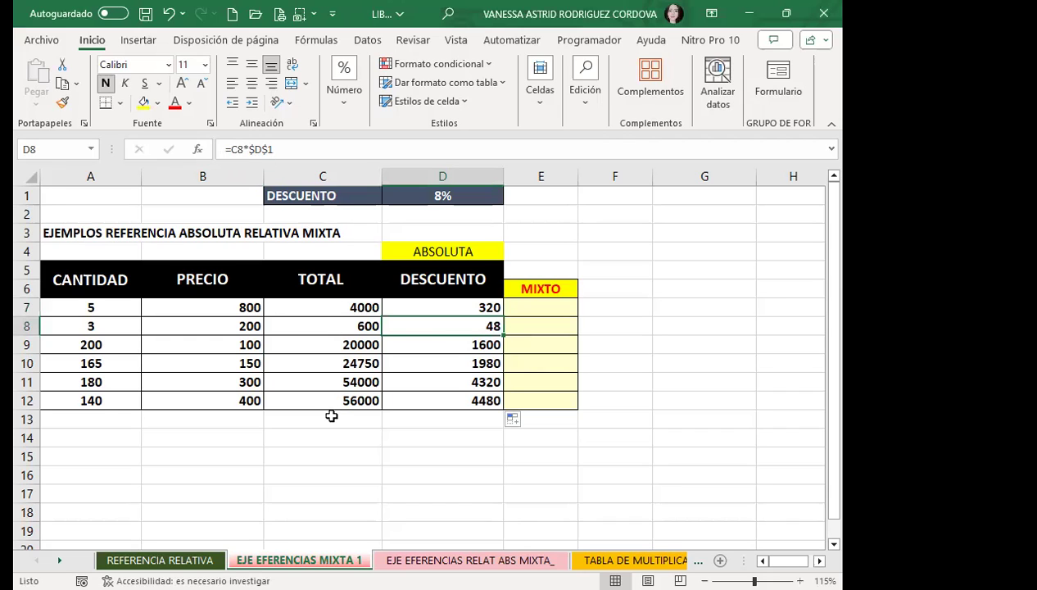
click(423, 339)
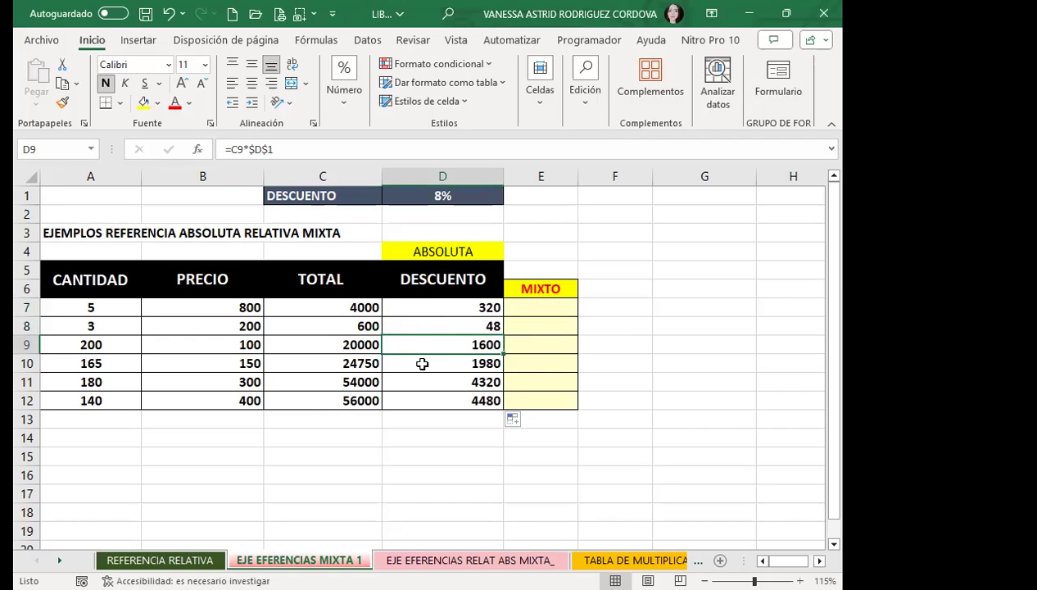
click(427, 363)
click(428, 384)
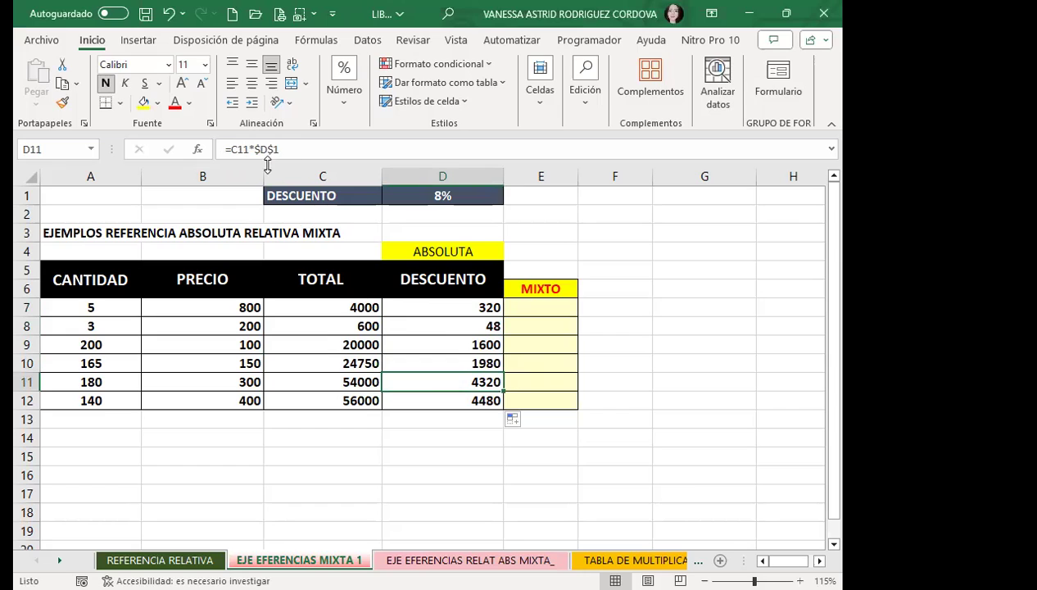
click(428, 396)
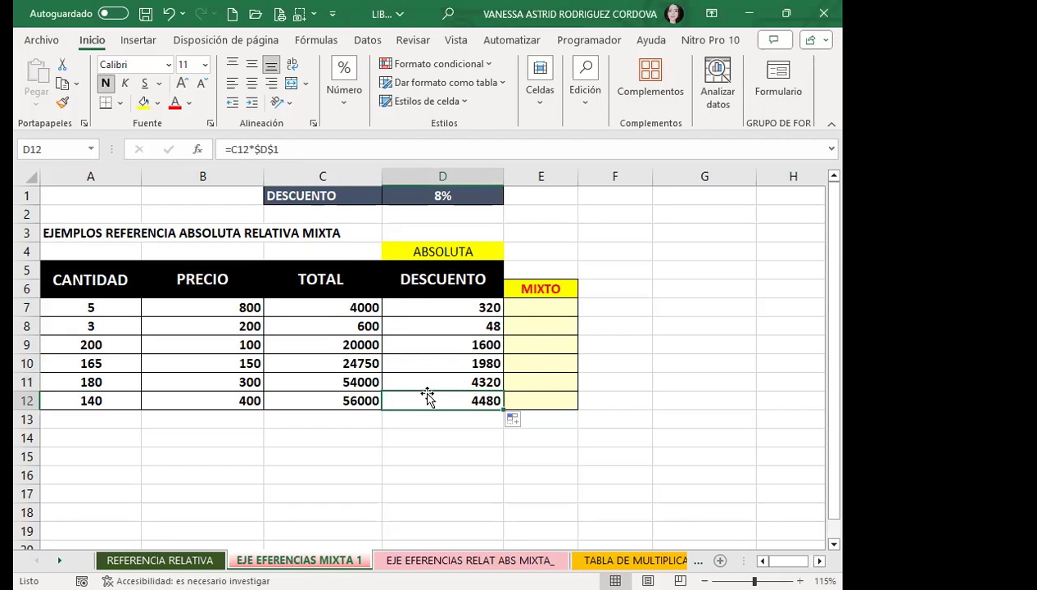
Select the discount results D7:D11, then show PowerPoint slide 7, 'Referencia Mixta'.
click(425, 299)
drag(425, 298, 426, 384)
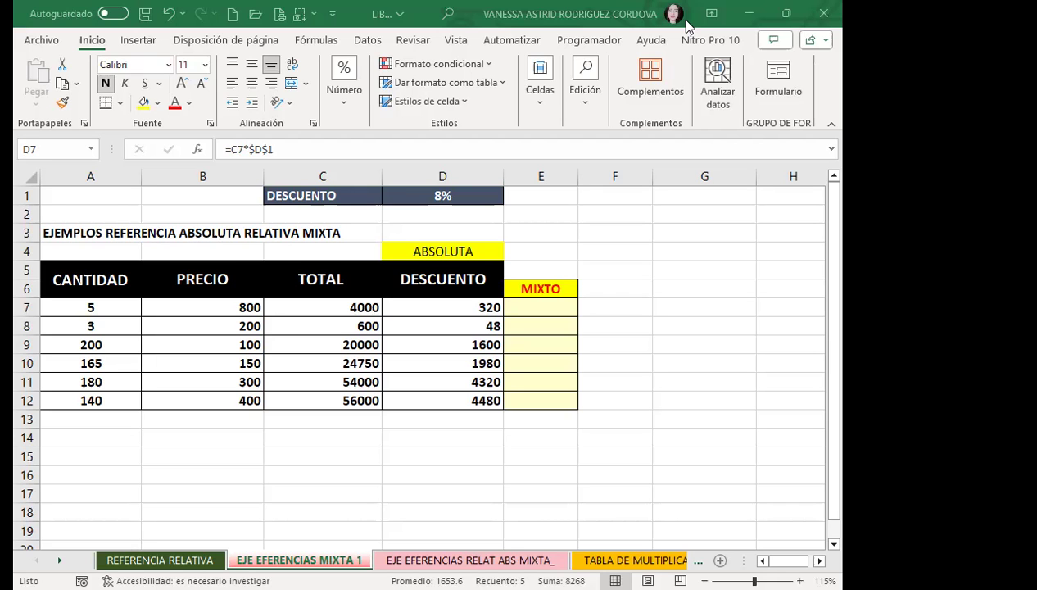
key(alt+Tab)
click(693, 382)
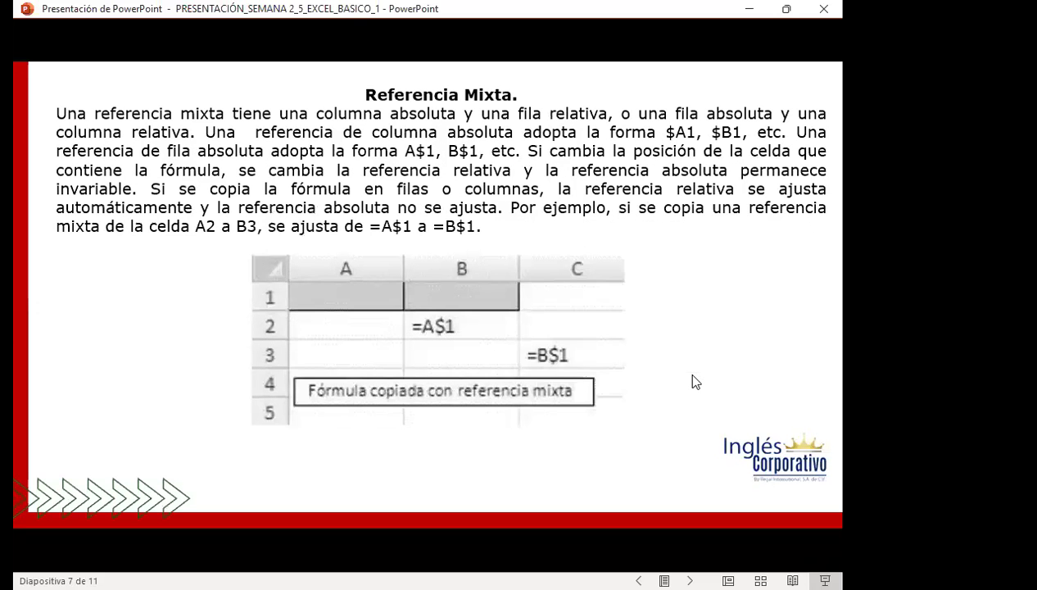
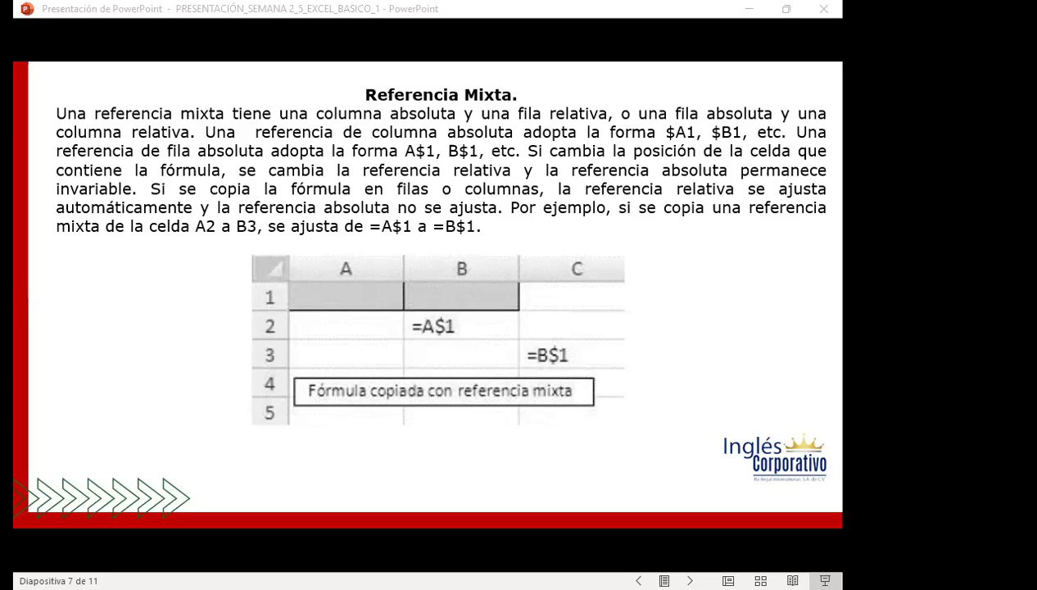
Switch from the PowerPoint mixed-reference slide to the Excel sheet EJE EFERENCIAS MIXTA 1.
key(alt+Tab)
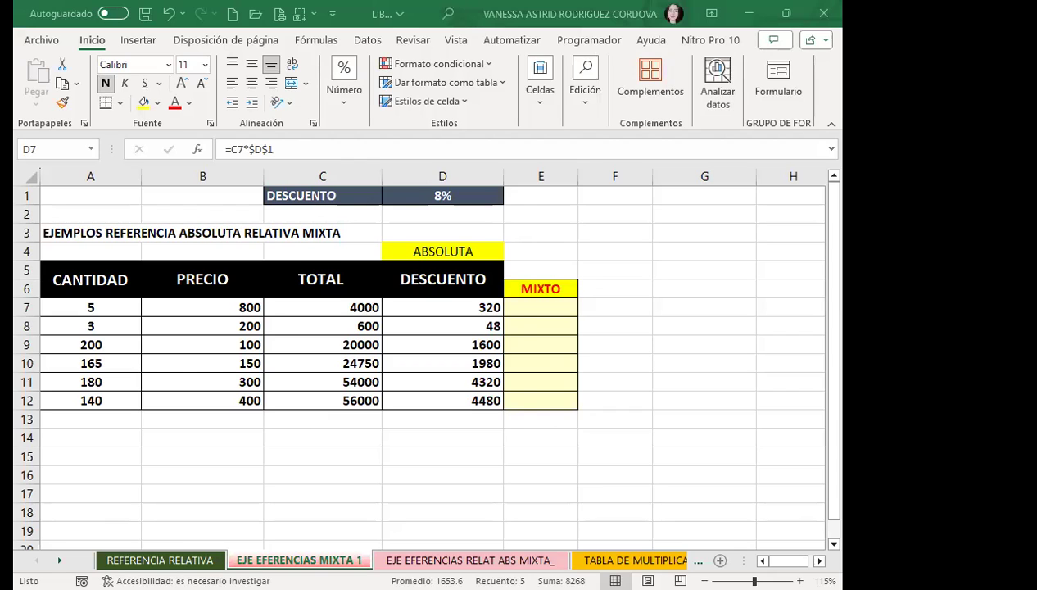
click(541, 309)
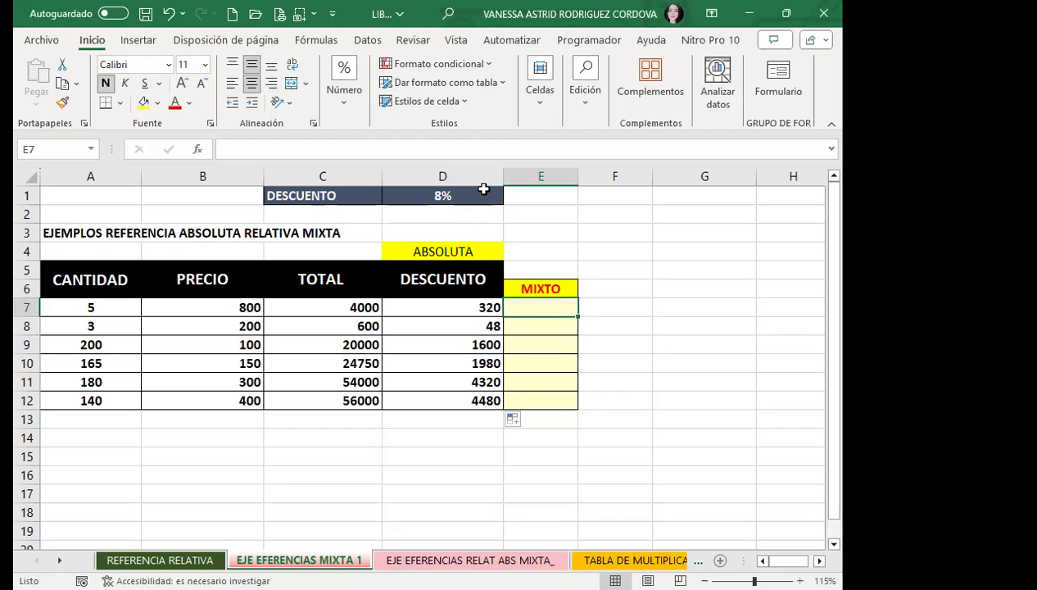
click(481, 194)
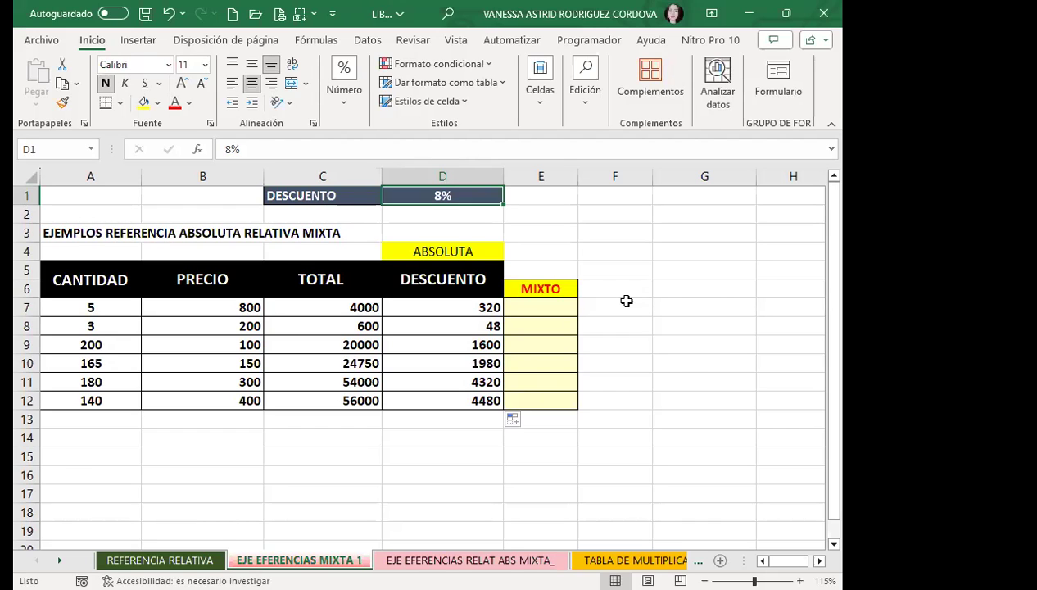
drag(295, 309, 299, 400)
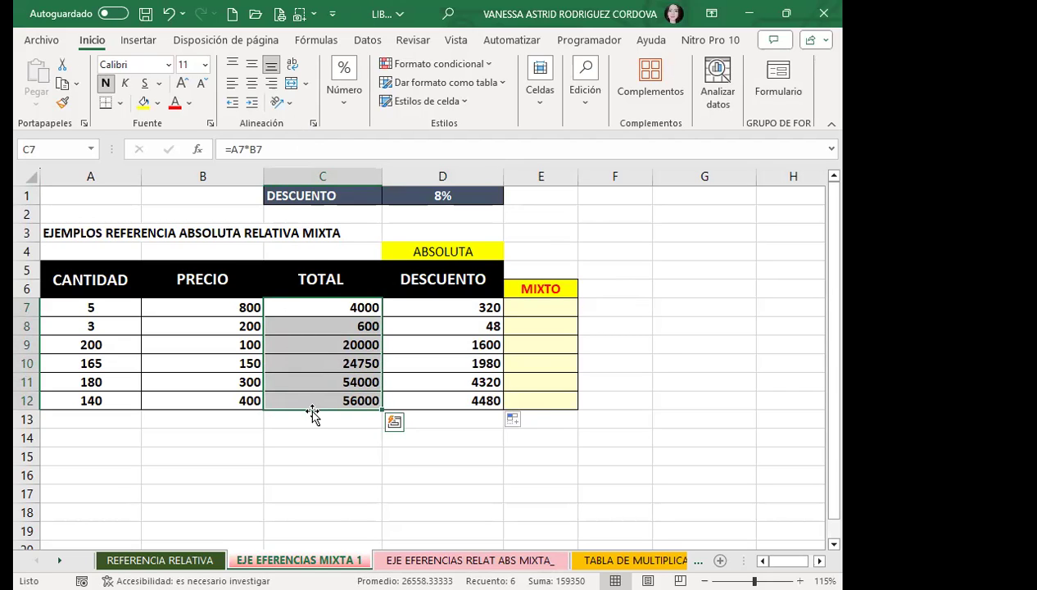
click(406, 199)
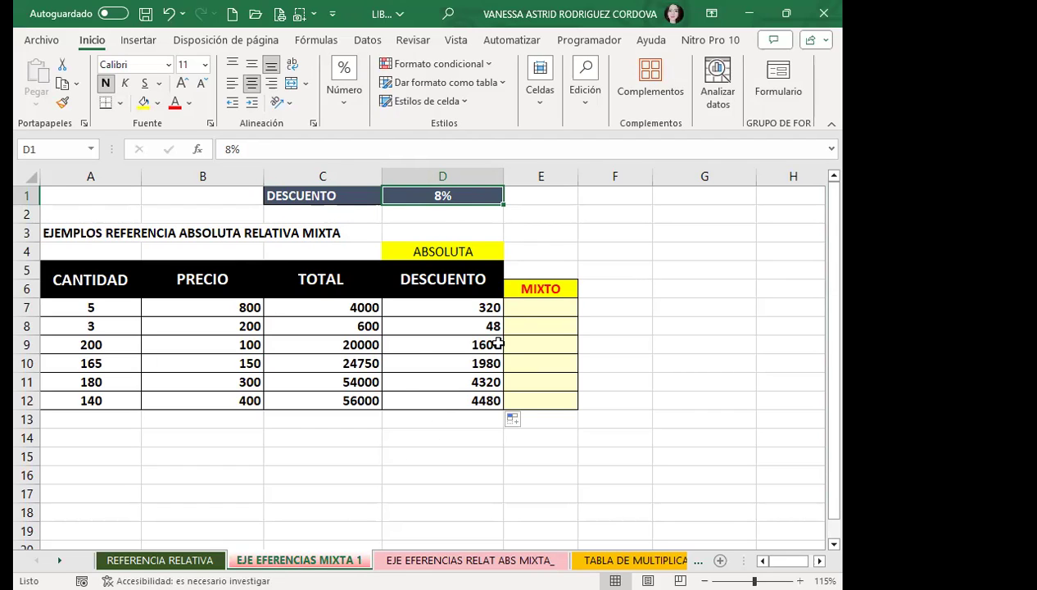
click(524, 308)
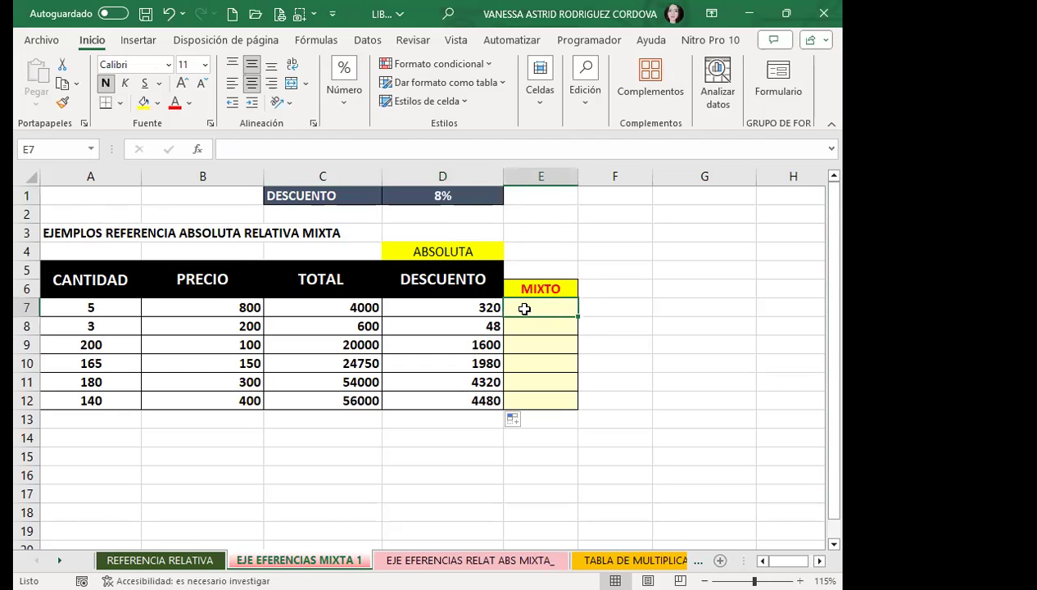
Enter =C7*D$1 in E7, locking only D1's row, to get the 320 discount.
text(=)
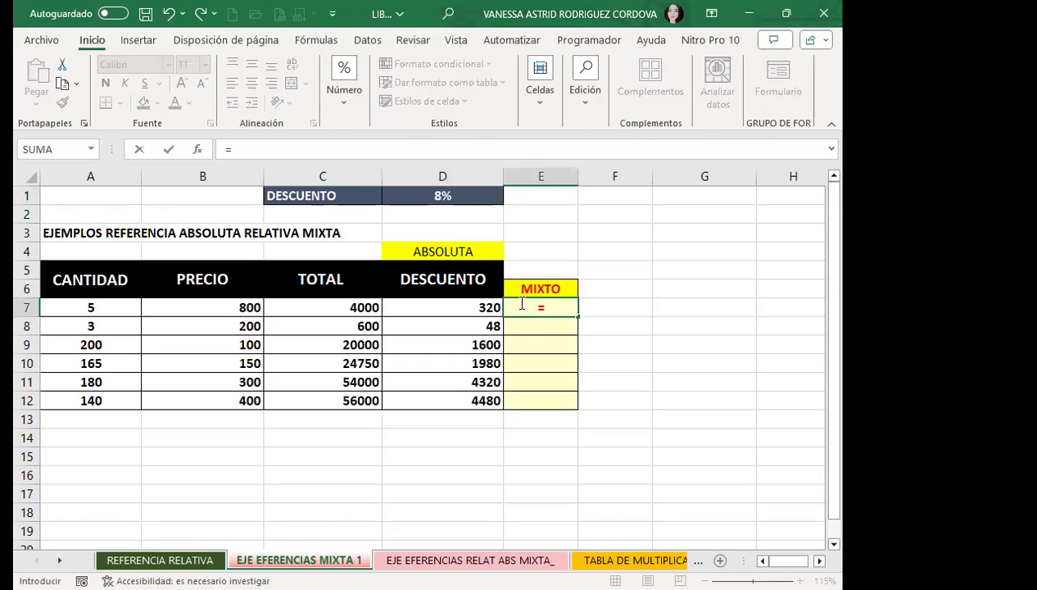
click(325, 307)
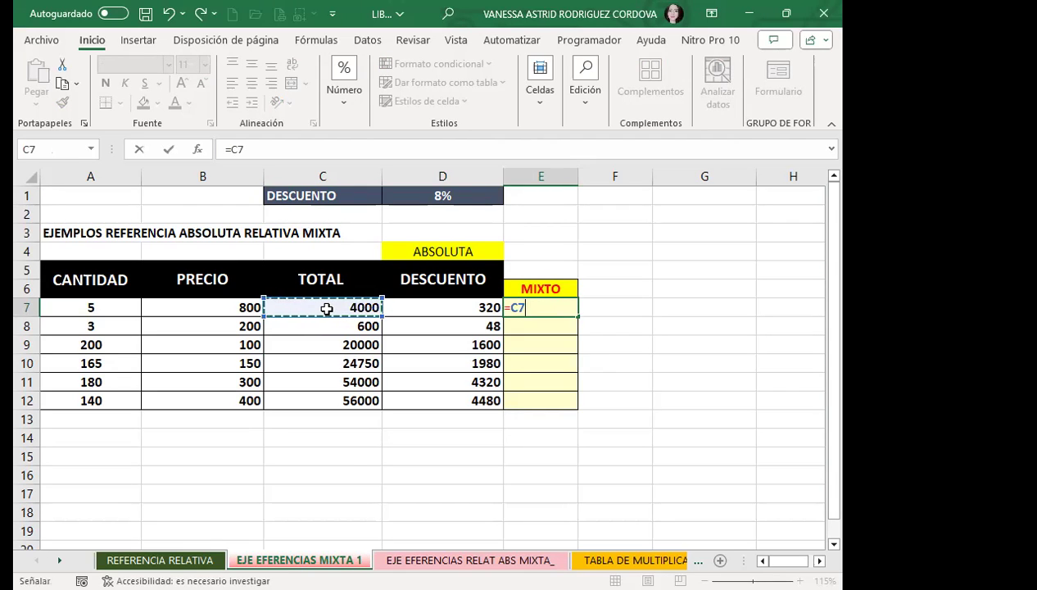
text(*)
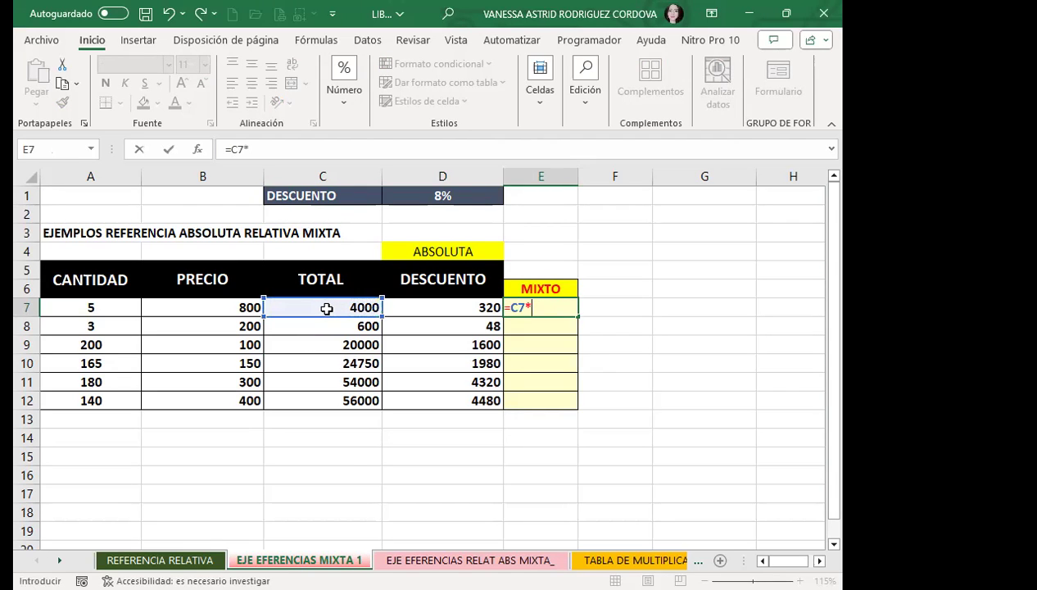
click(435, 196)
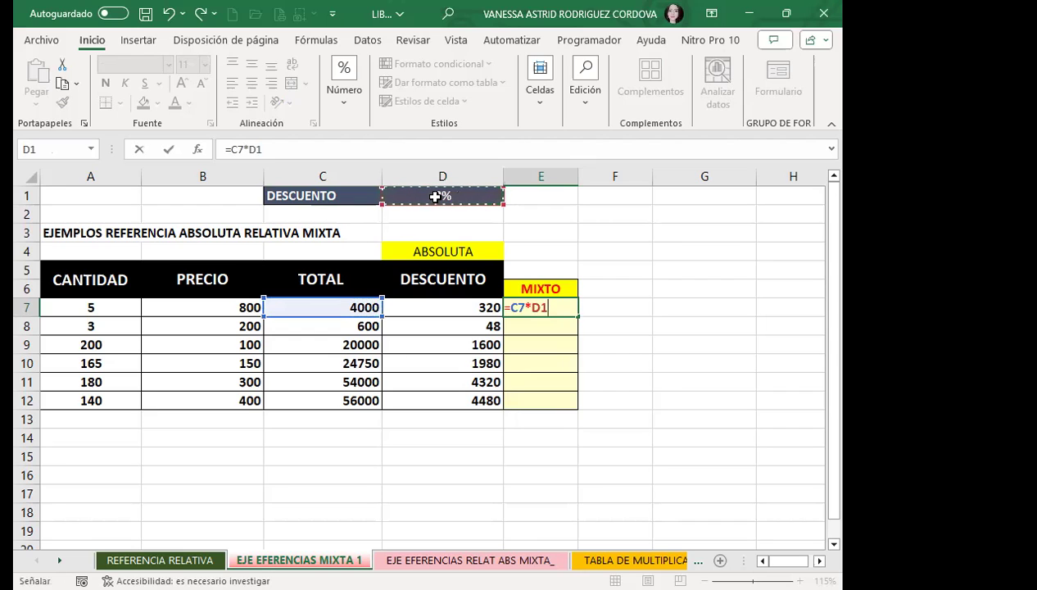
key(F4)
key(F4)
key(F4)
key(F4)
key(F4)
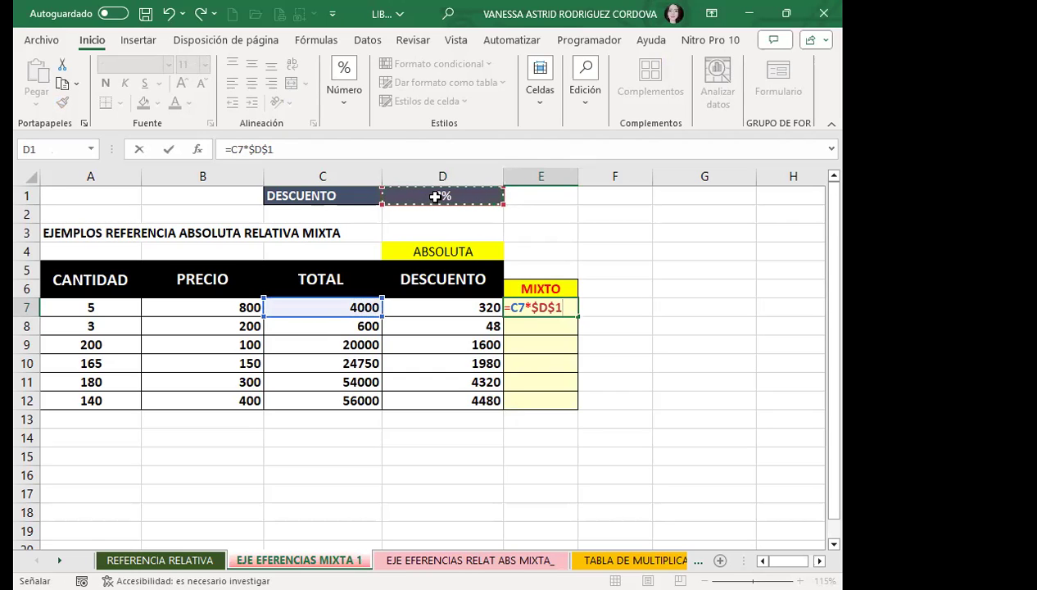
key(F4)
key(F4)
key(F4)
key(F4)
key(F4)
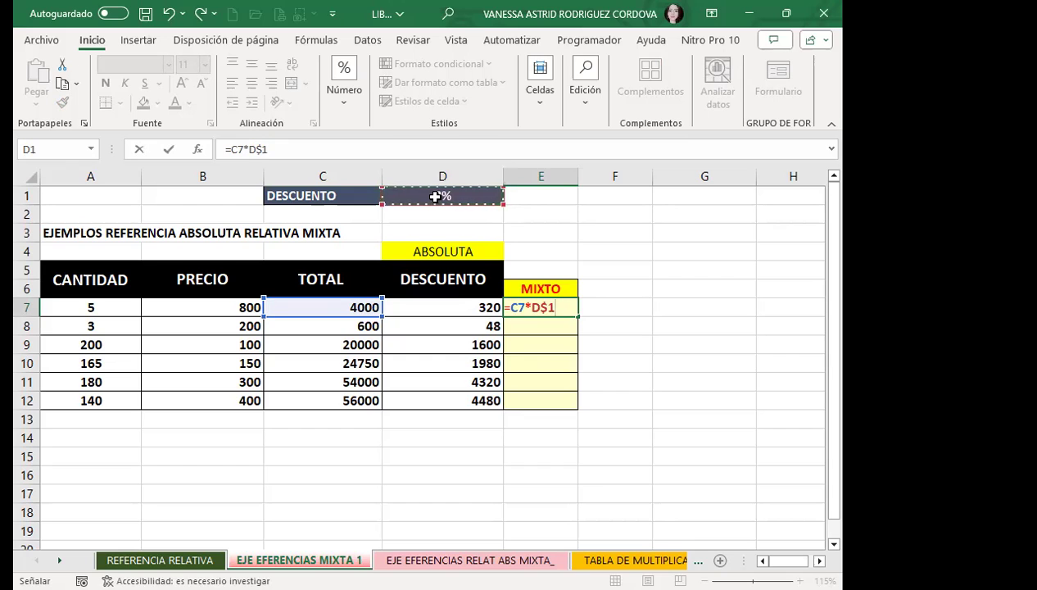
key(Return)
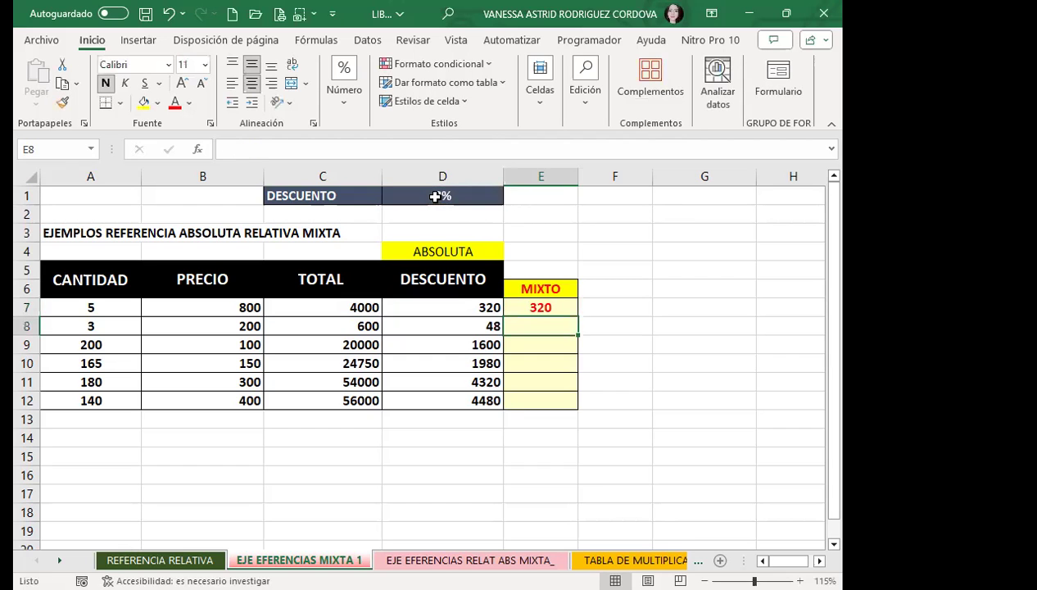
Copy E7's mixed formula down to E12, giving 48, 1600, 1980, 4320 and 4480.
click(455, 306)
click(563, 305)
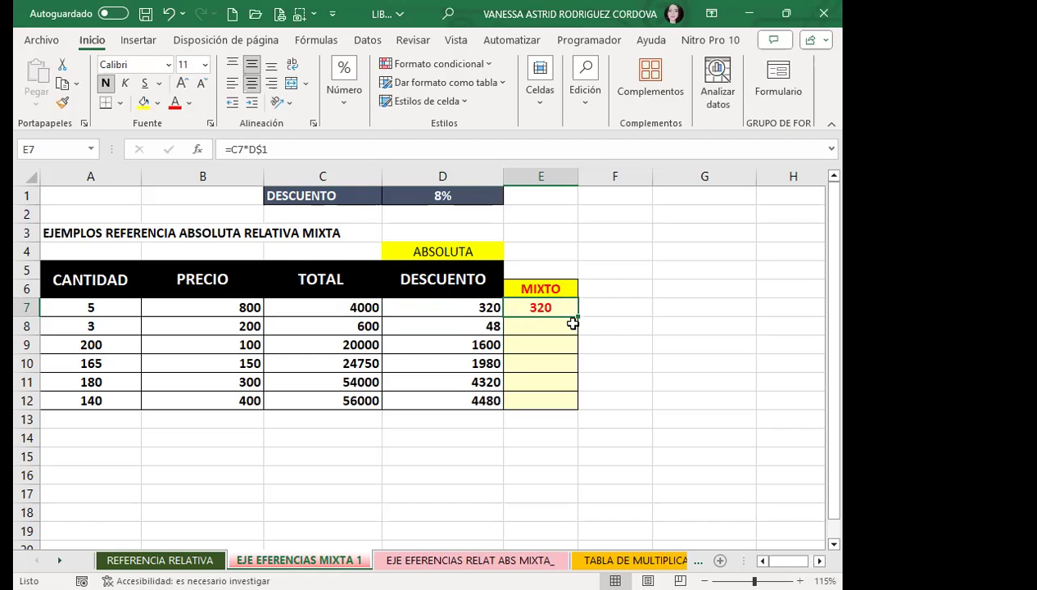
drag(578, 319, 580, 379)
drag(577, 406, 576, 407)
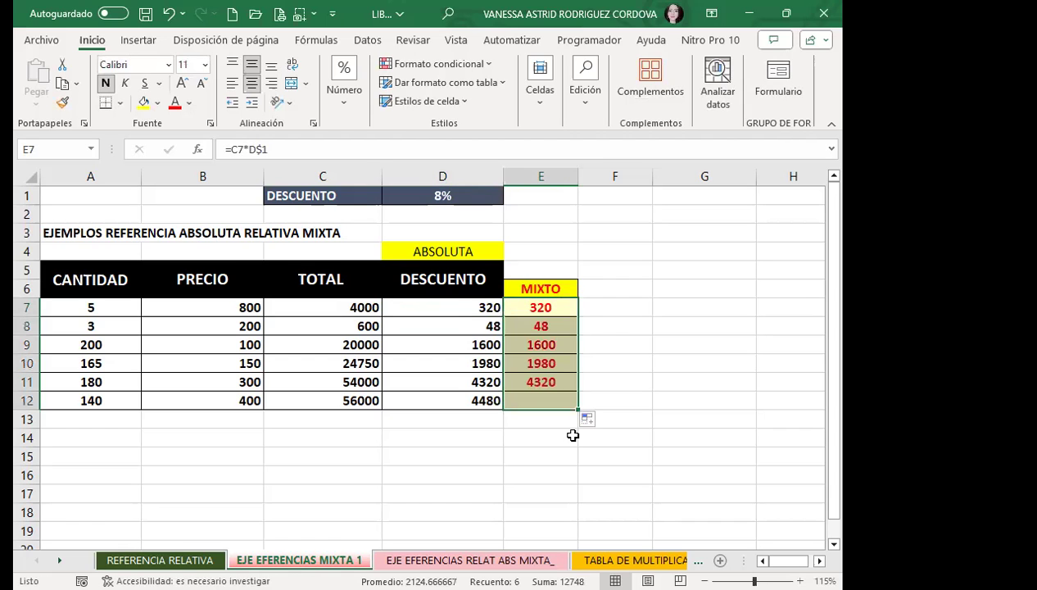
Compare the DESCUENTO and MIXTO formulas row by row from row 12 up to row 7.
click(483, 401)
click(533, 400)
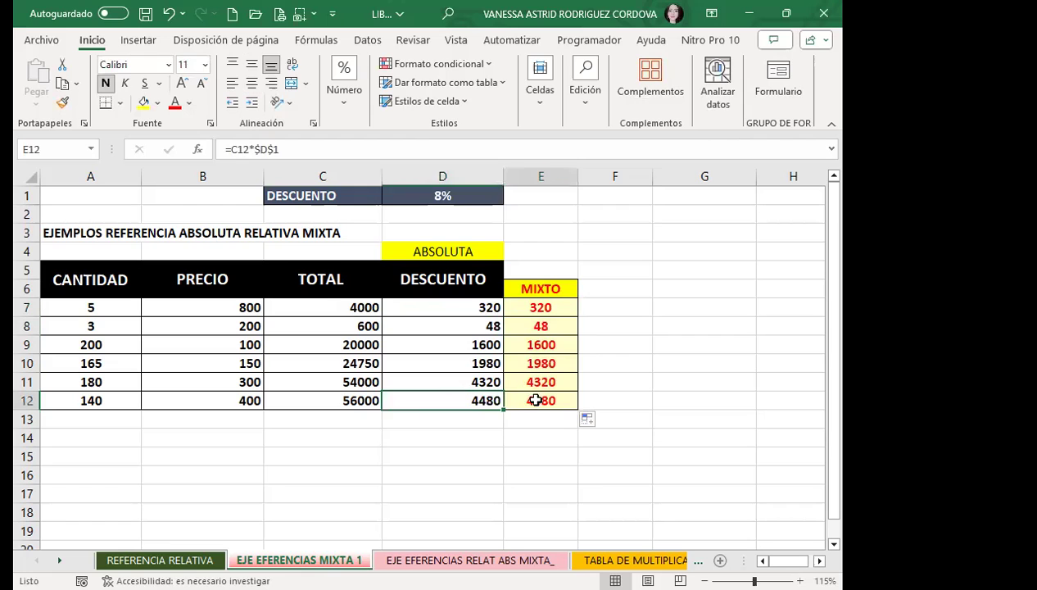
click(476, 381)
click(512, 379)
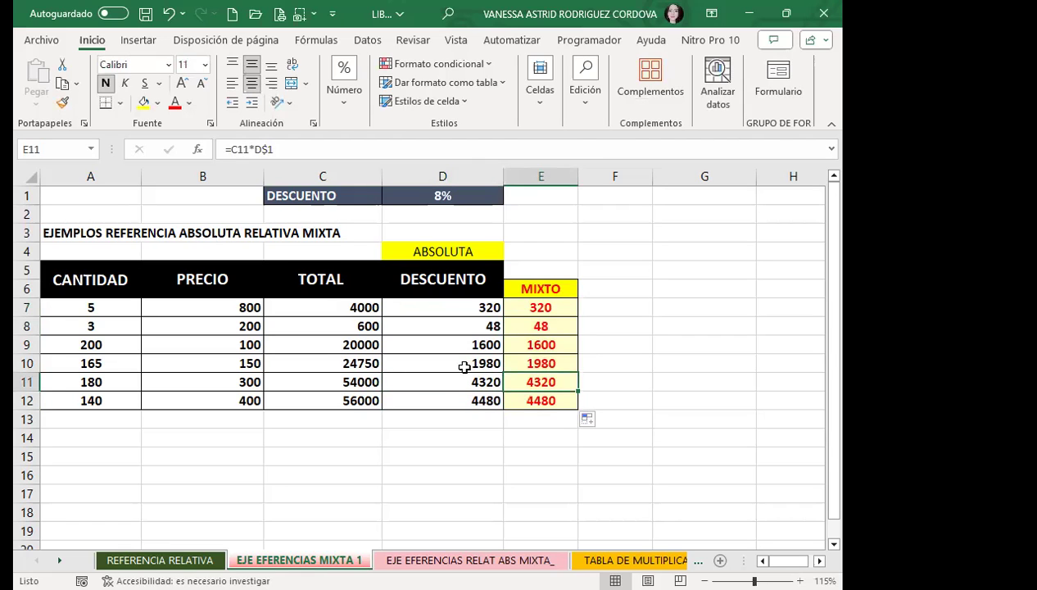
click(463, 367)
click(525, 360)
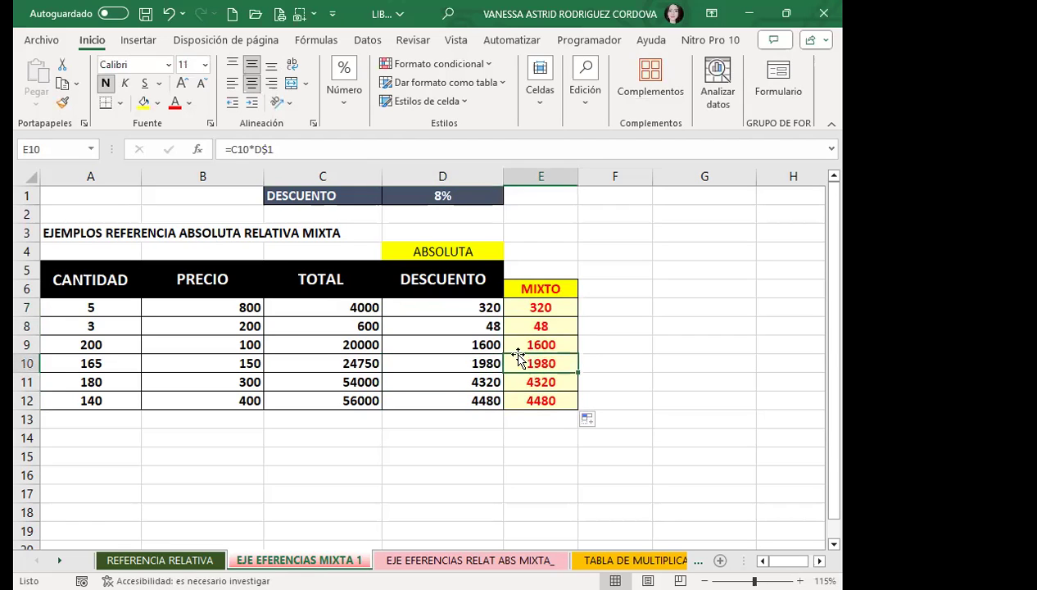
click(457, 344)
click(518, 341)
click(492, 326)
click(521, 324)
click(460, 306)
click(517, 306)
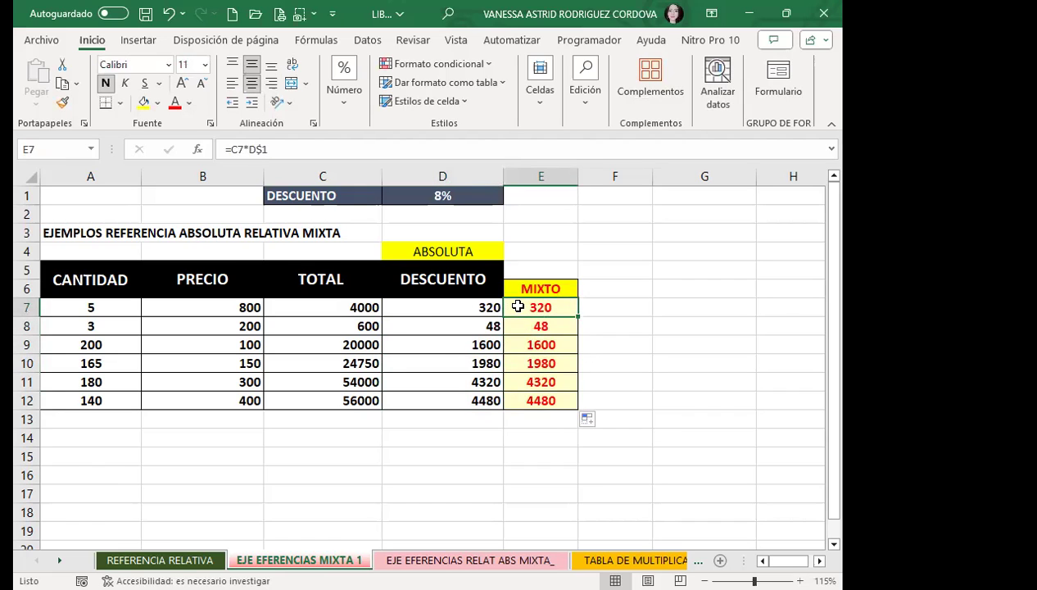
Review D7's absolute and E7's mixed formula, then put E7 into edit mode.
click(445, 304)
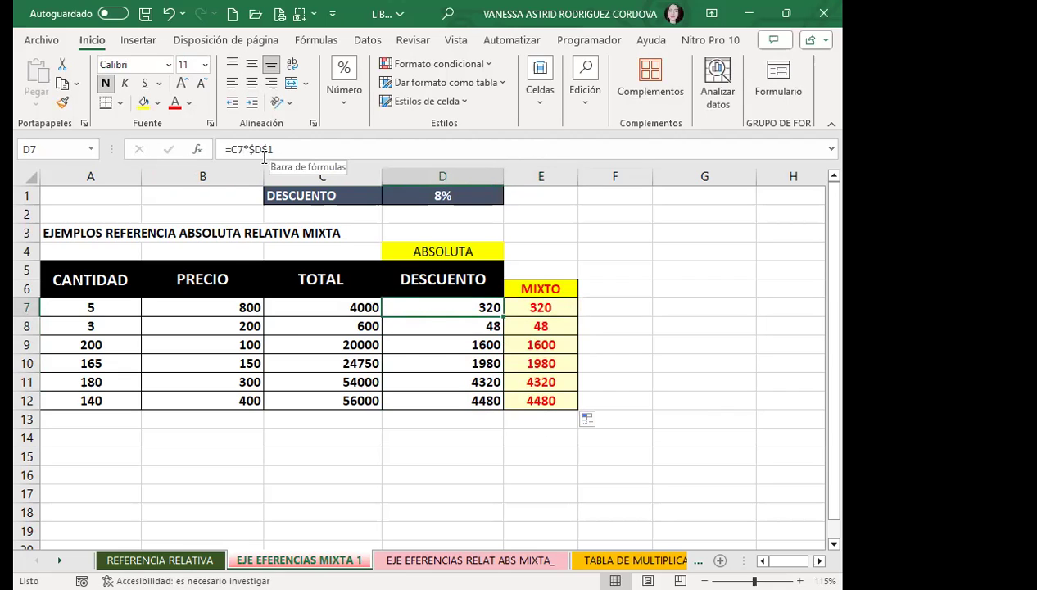
click(529, 305)
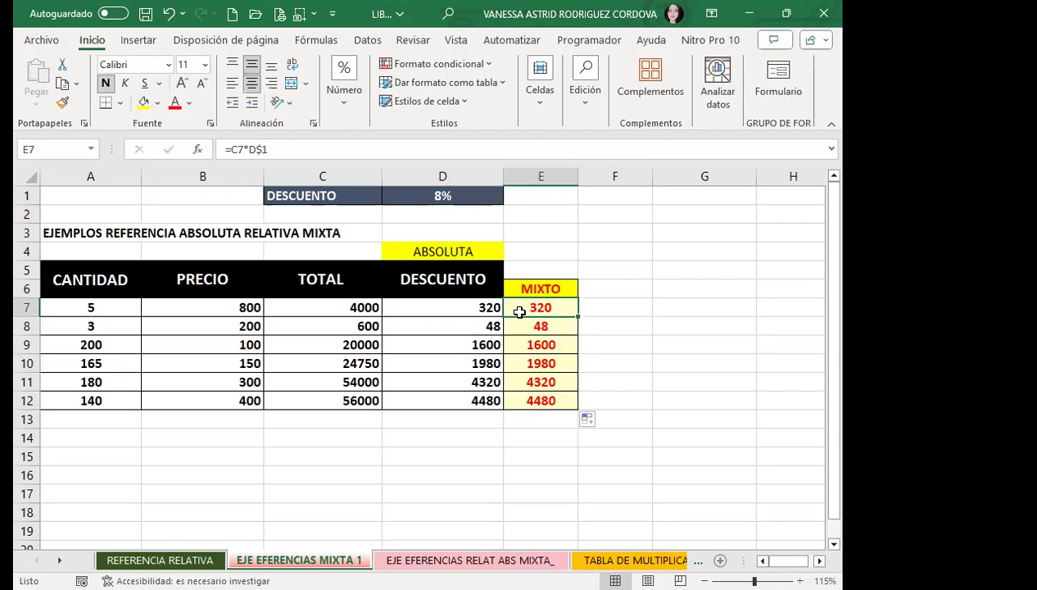
double_click(549, 308)
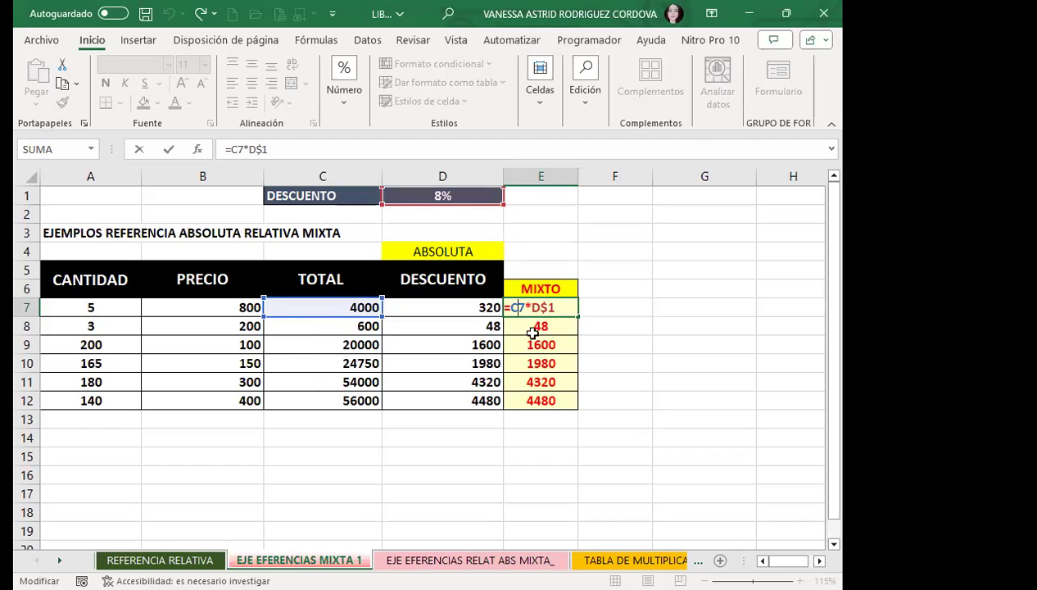
Change E7 to =$C7*D$1 and recopy it down through E12.
key(F4)
key(F4)
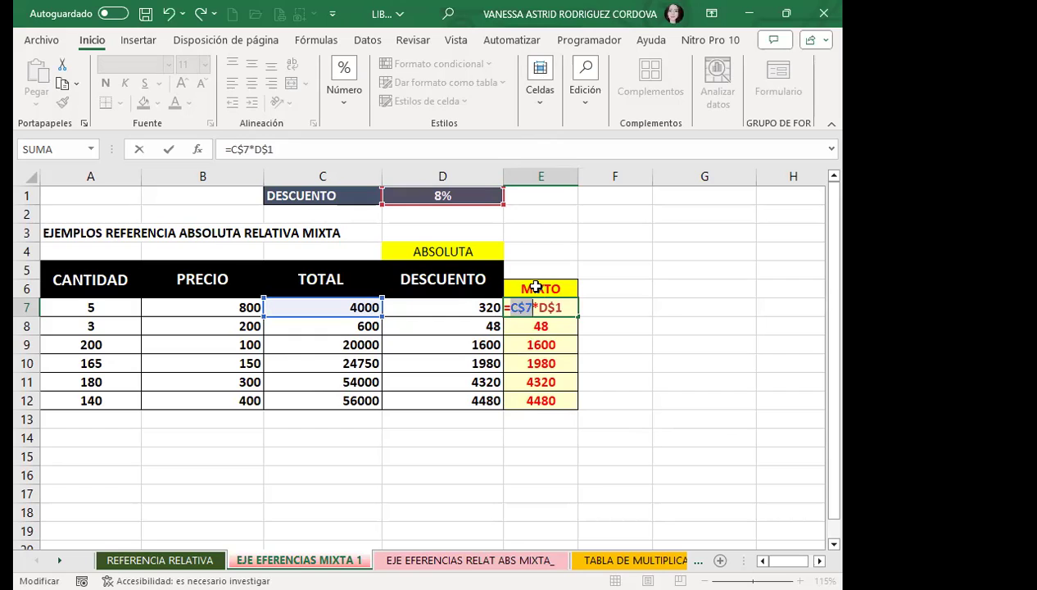
key(F4)
key(Return)
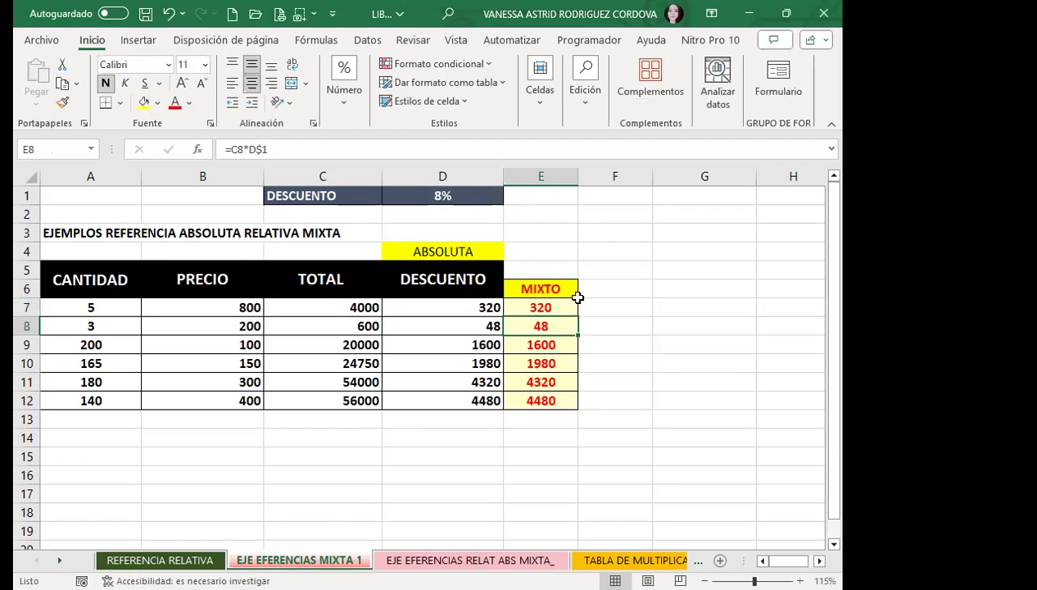
click(559, 306)
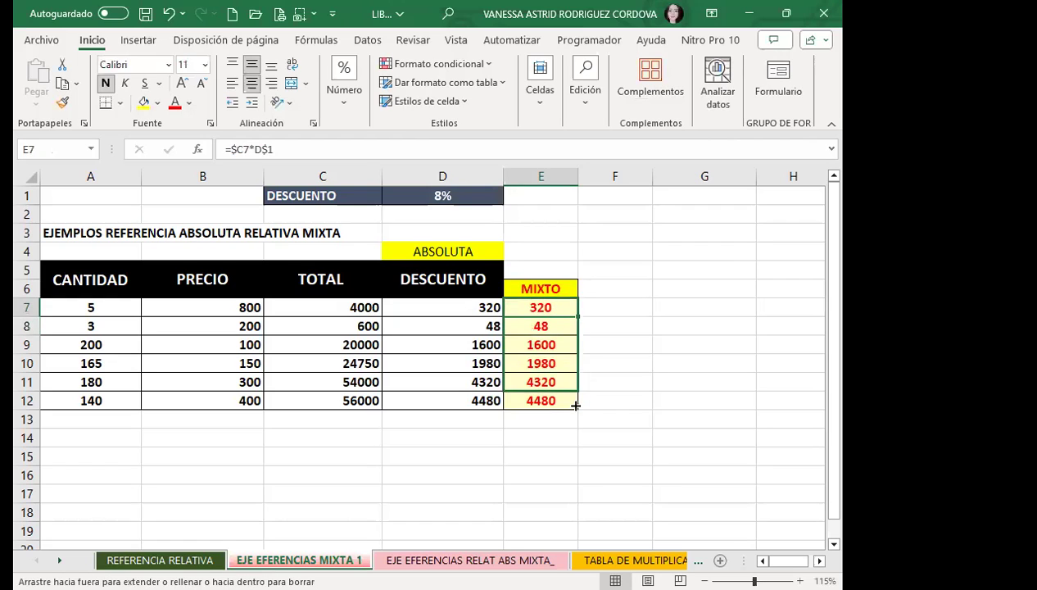
drag(580, 335, 572, 404)
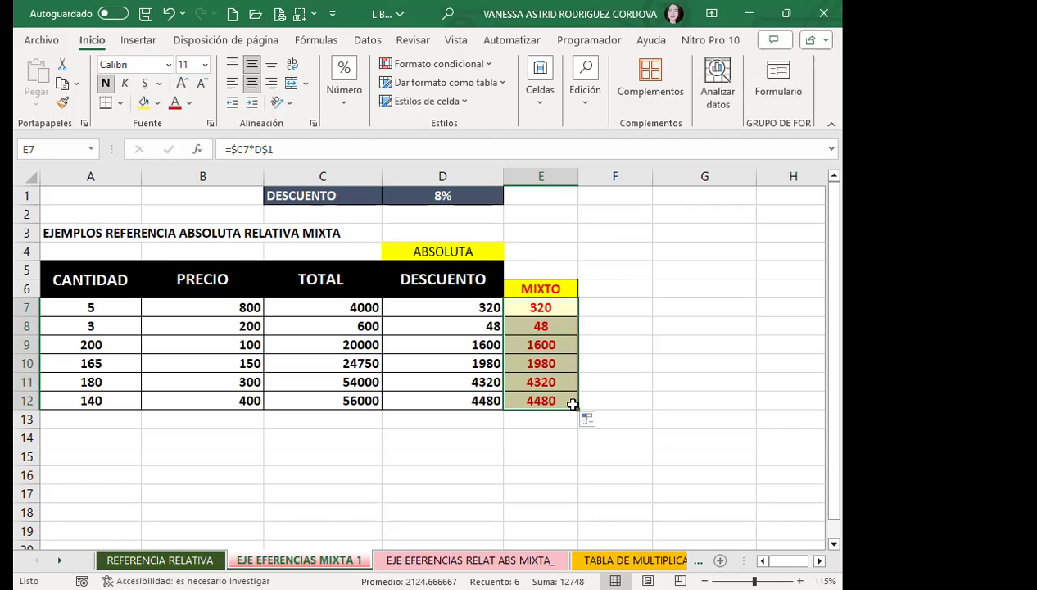
click(639, 379)
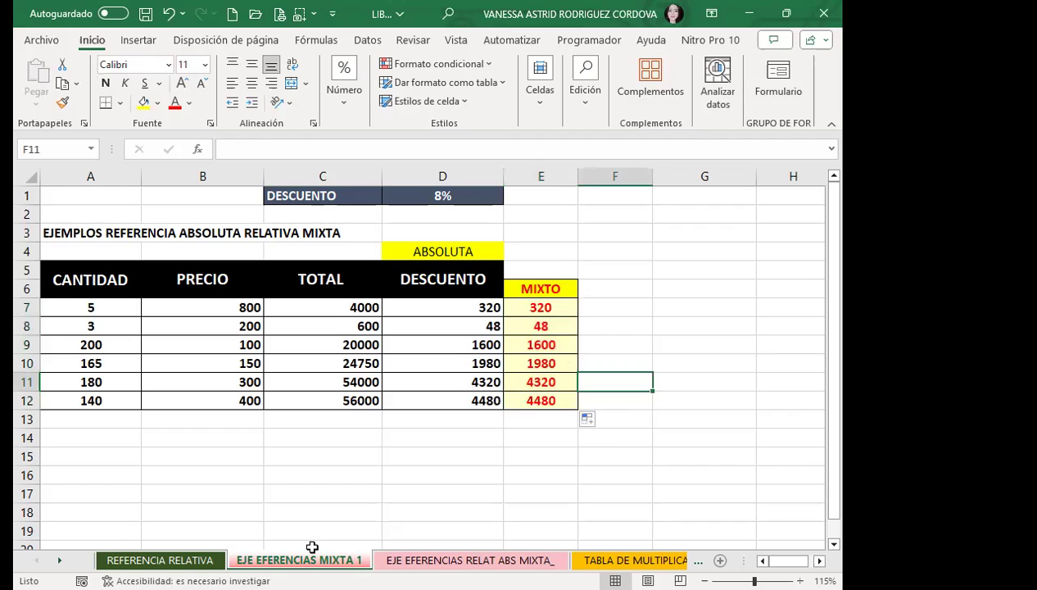
On the EJE EFERENCIAS RELAT ABS MIXTA_ sheet, set the discount rate in D1 to 10.
click(413, 558)
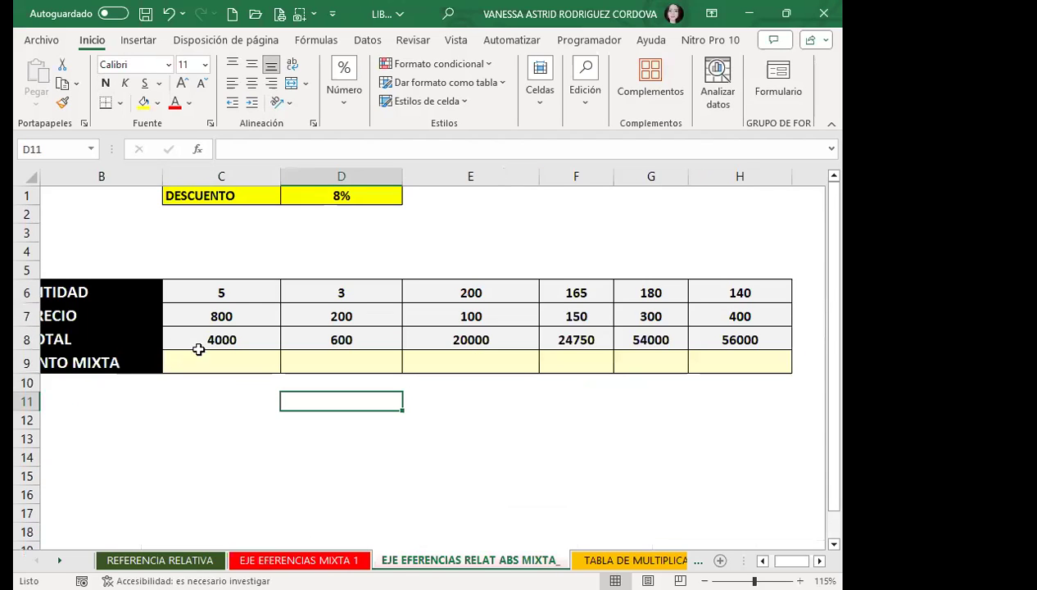
click(310, 225)
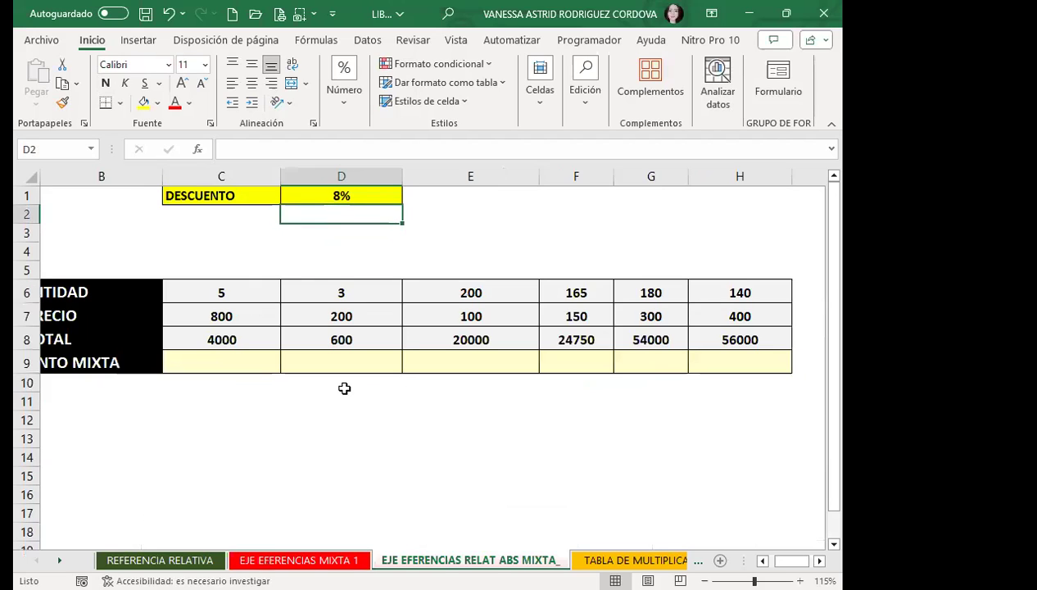
click(393, 193)
text(10)
key(Return)
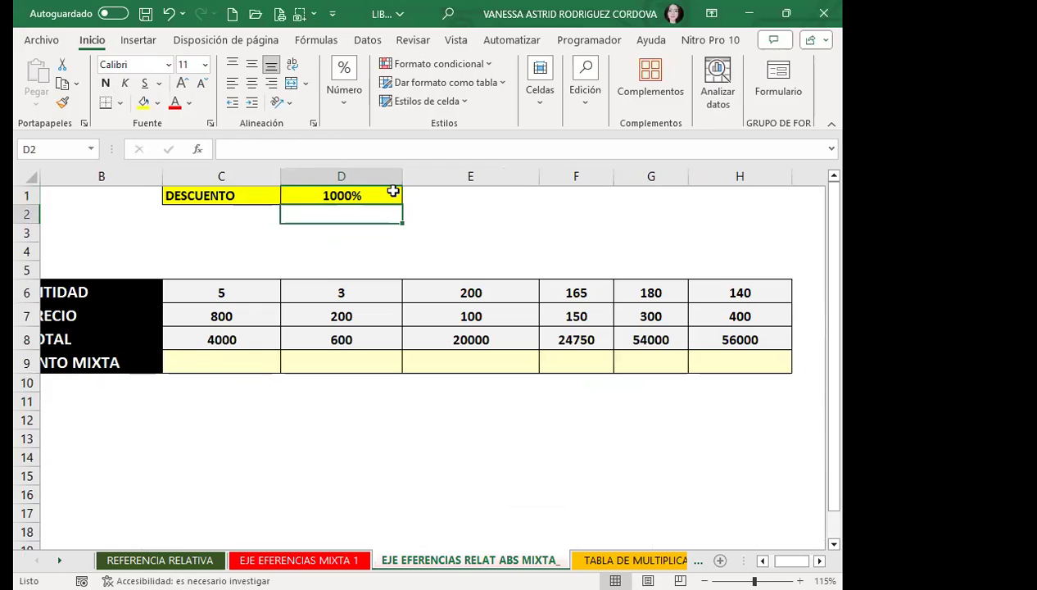
click(385, 191)
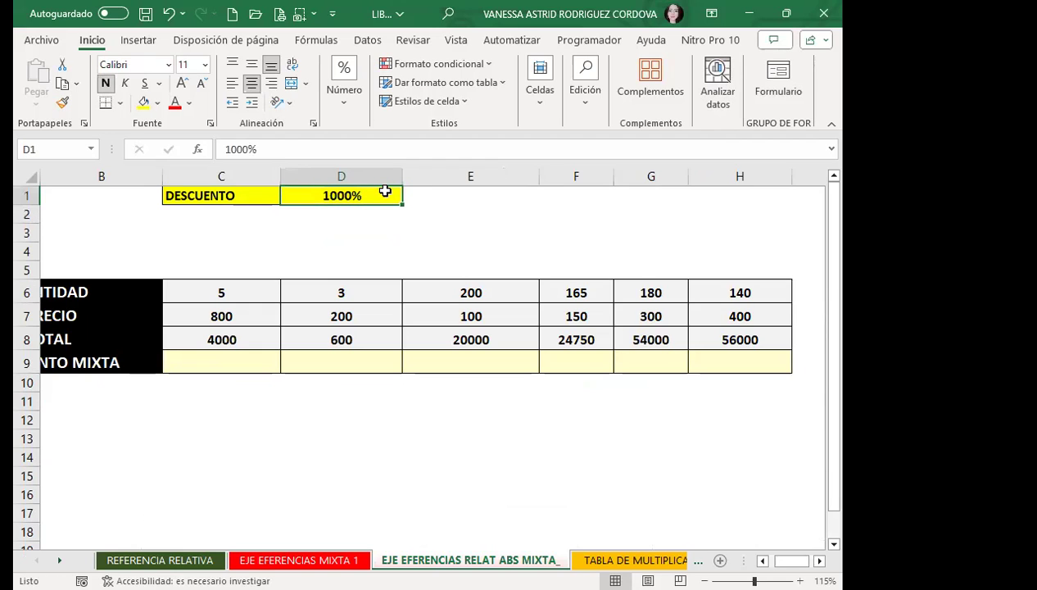
text(10)
key(Return)
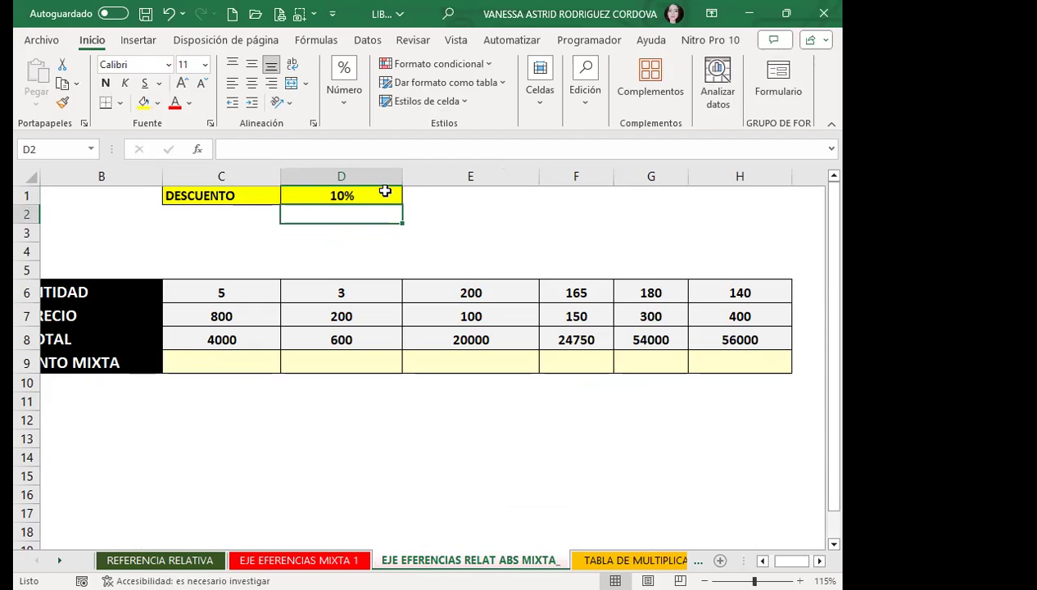
Enter =C8*D$1 in C9, showing a 400 discount on the 4000 total.
click(210, 370)
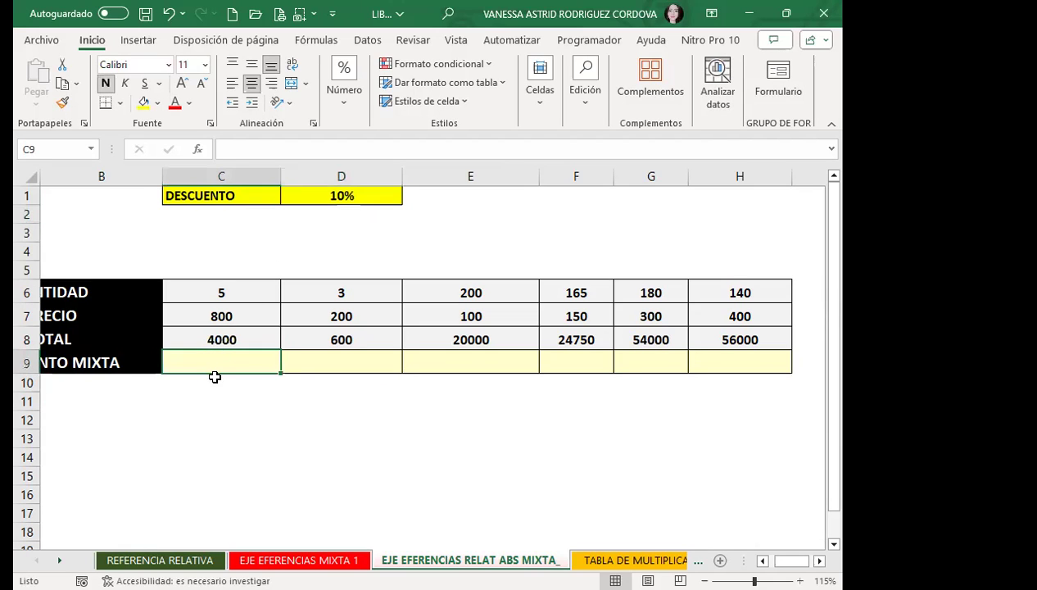
key(shift+F8)
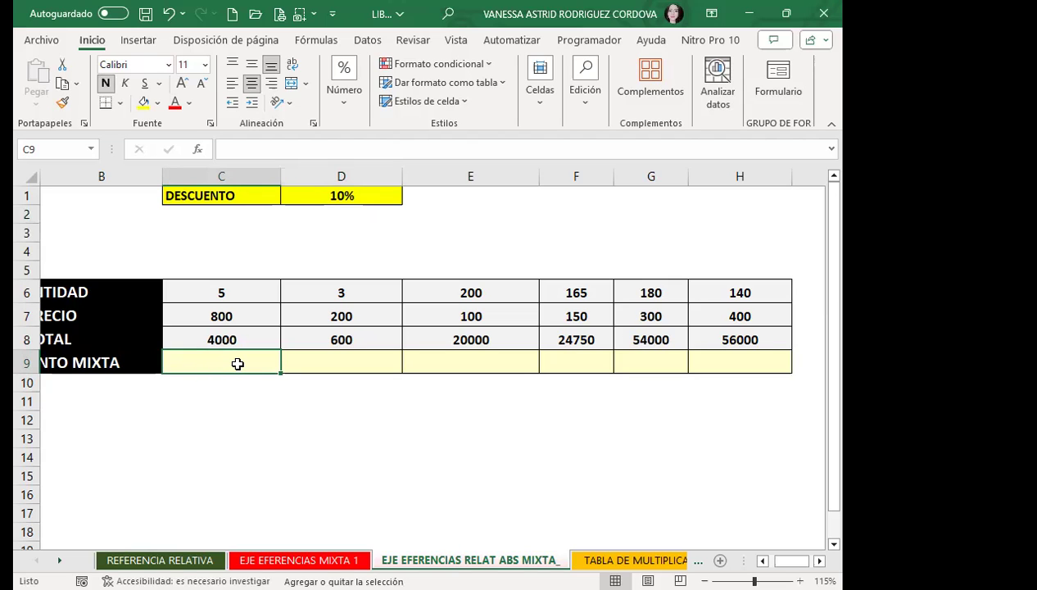
text(=)
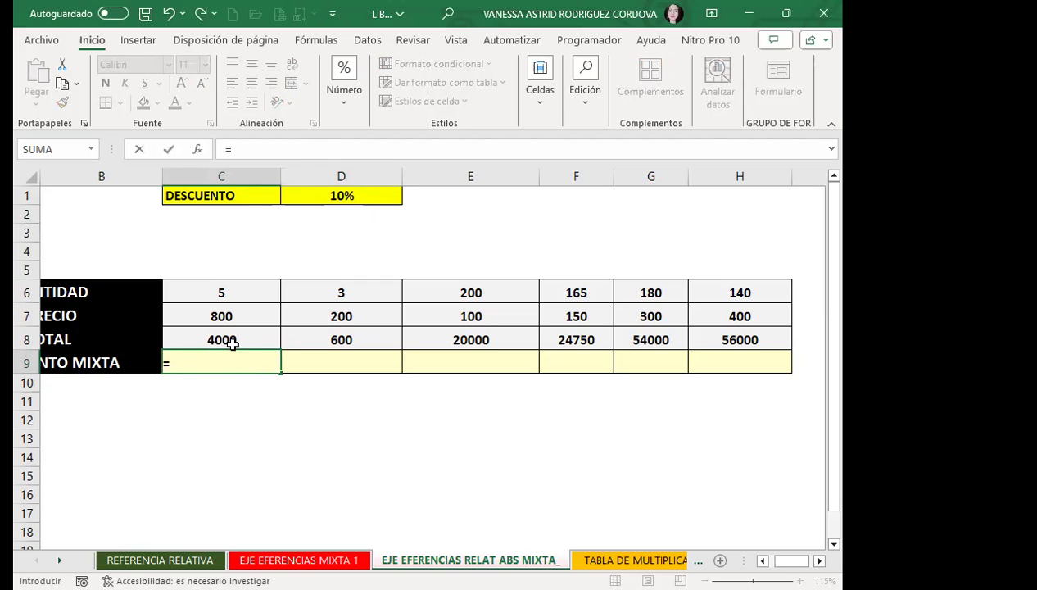
click(244, 334)
text(*)
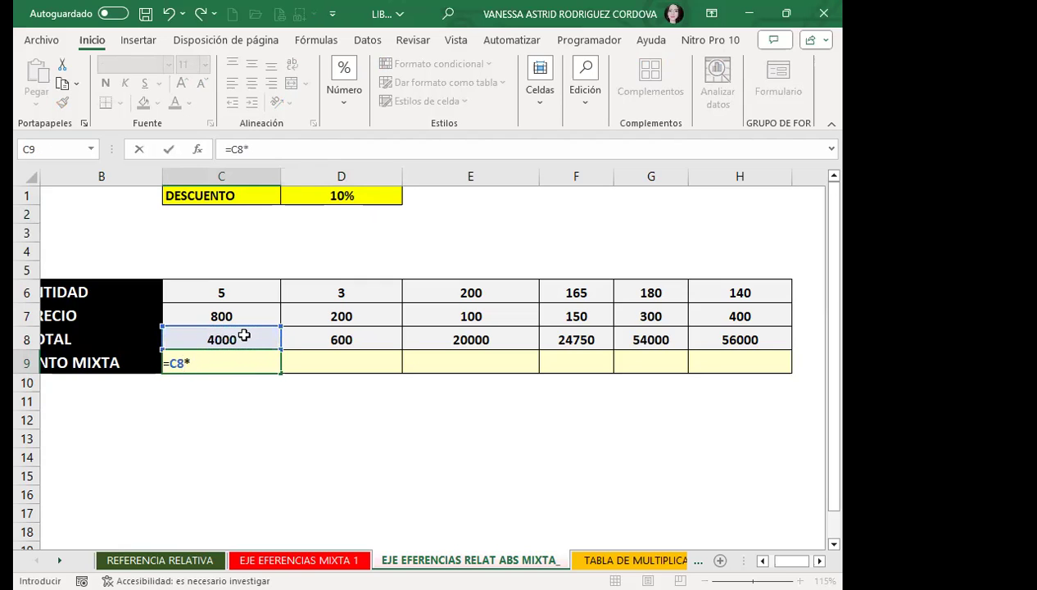
click(311, 196)
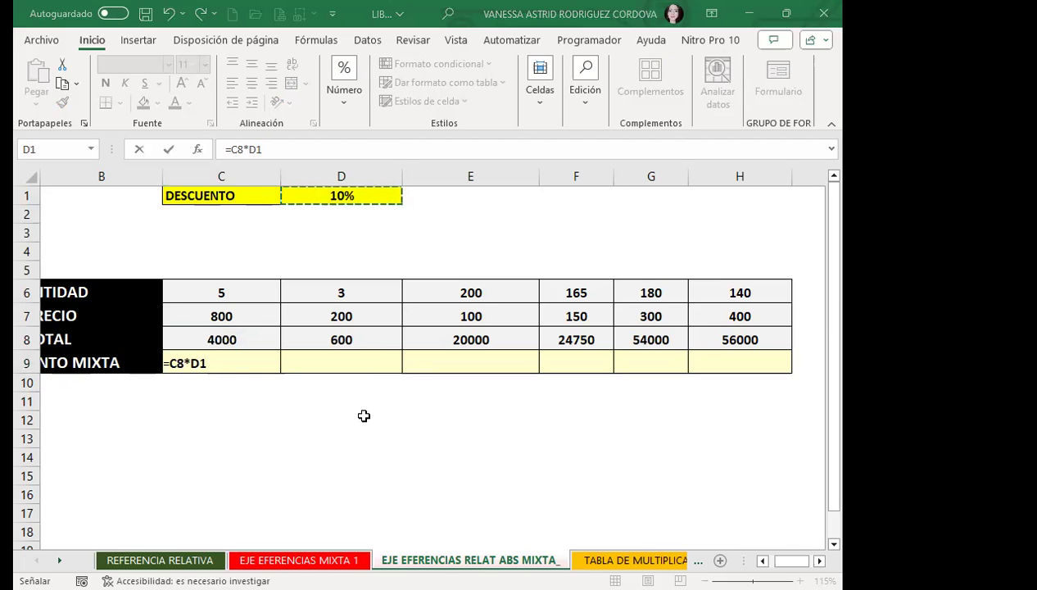
click(231, 363)
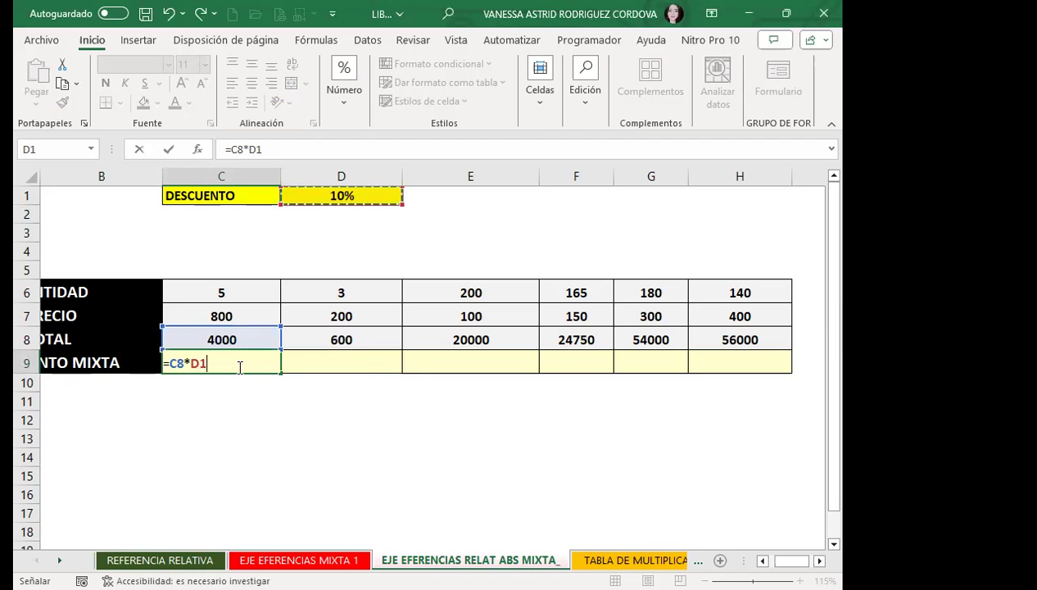
key(F4)
key(F4)
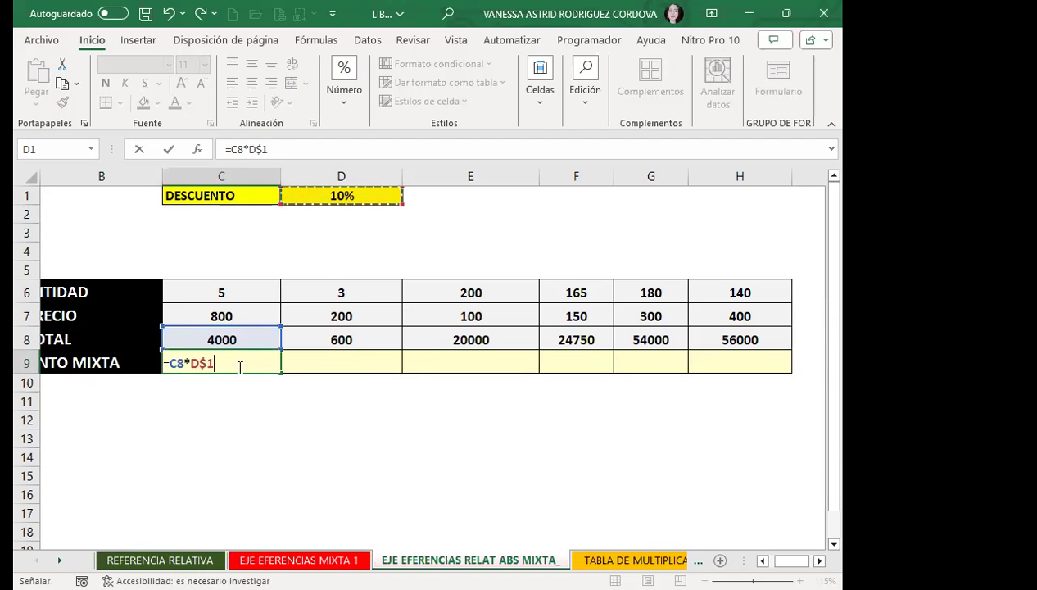
key(Return)
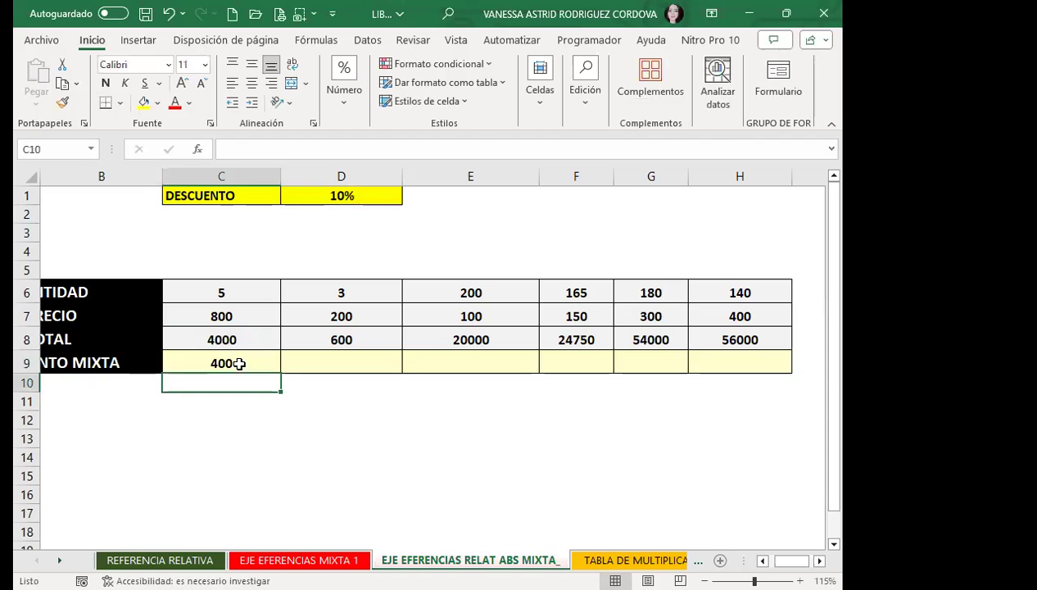
click(238, 365)
Copy C9's formula across to H9 and inspect D9–H9, which all show 0.
drag(280, 373, 738, 374)
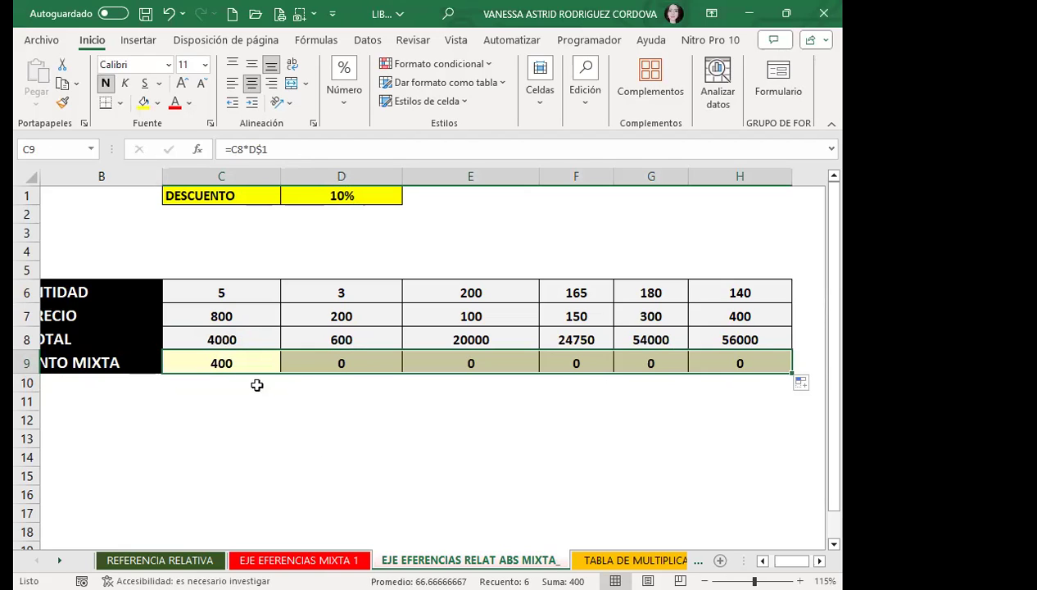
click(316, 361)
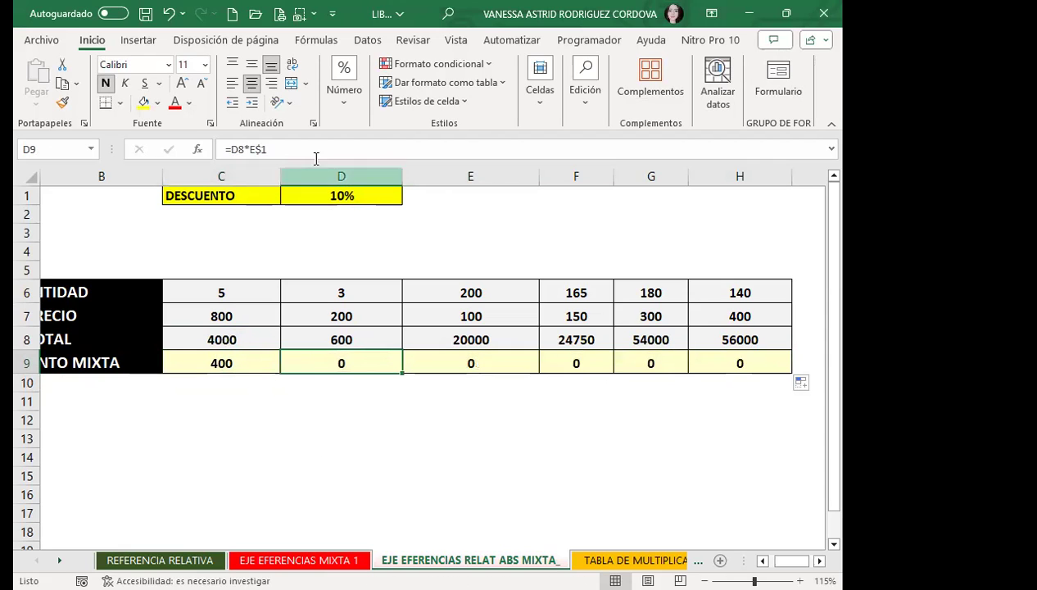
click(473, 365)
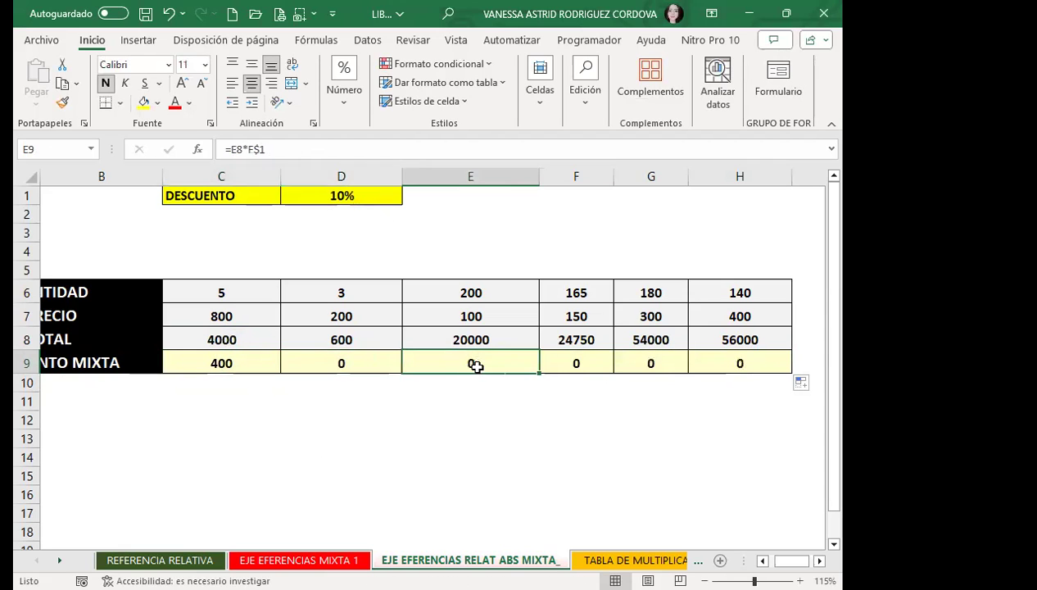
click(557, 368)
click(627, 365)
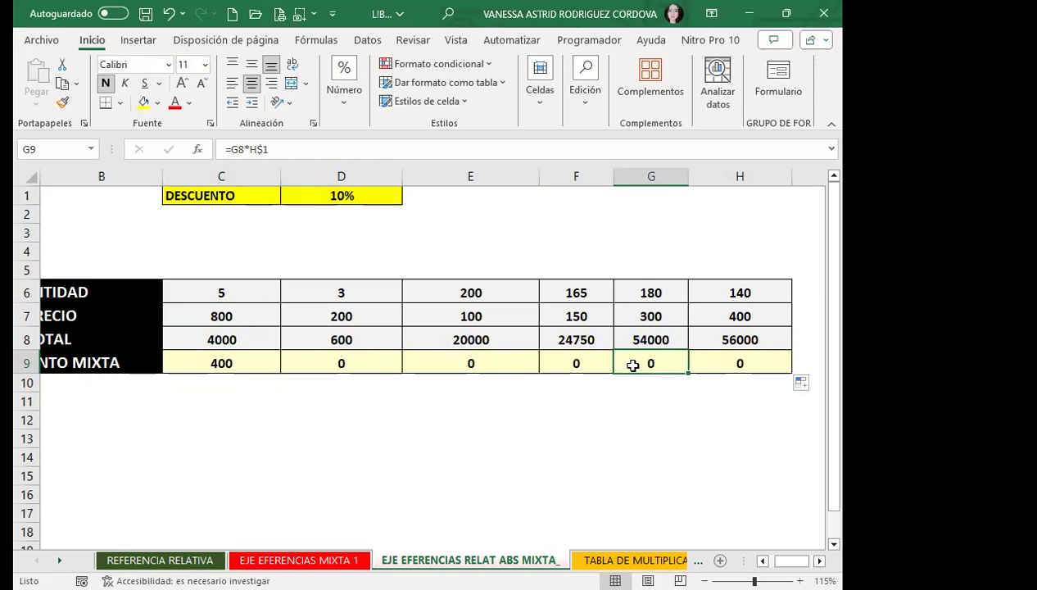
click(693, 362)
click(222, 363)
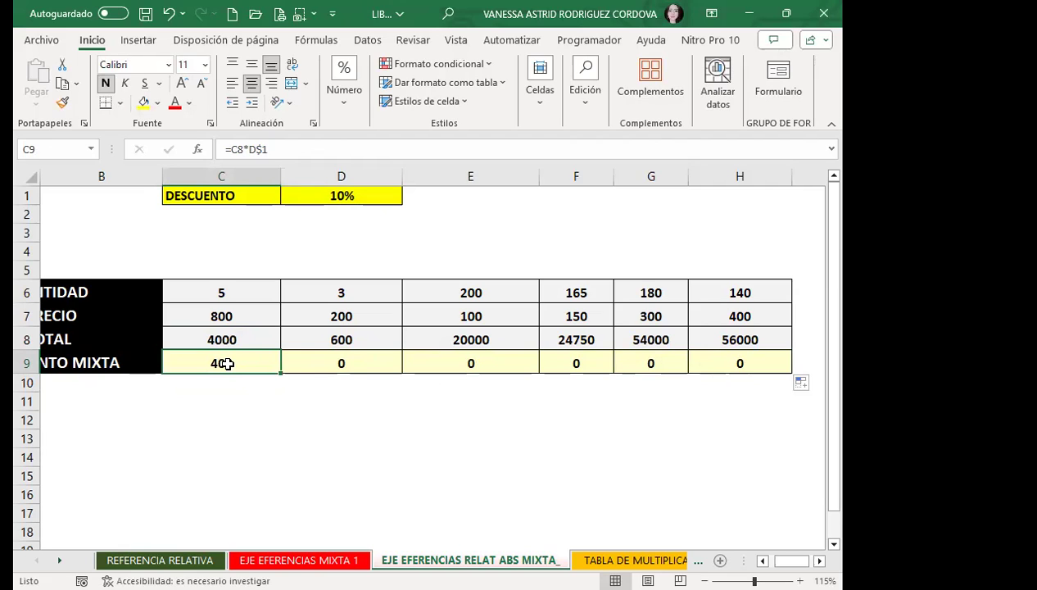
Revise C9's formula to lock D1's column instead, as =C8*$D1.
click(25, 195)
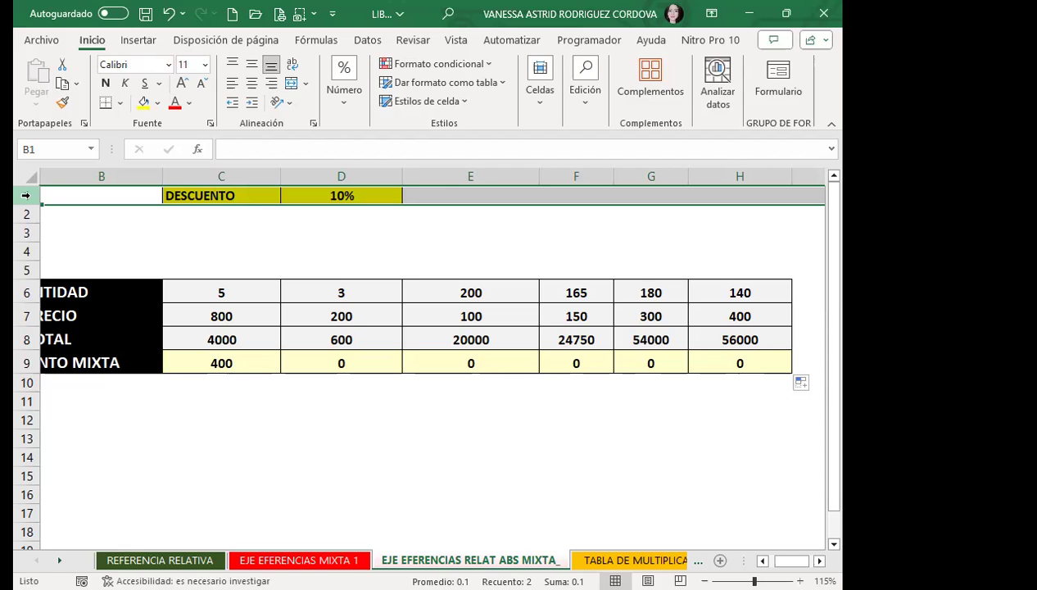
click(211, 358)
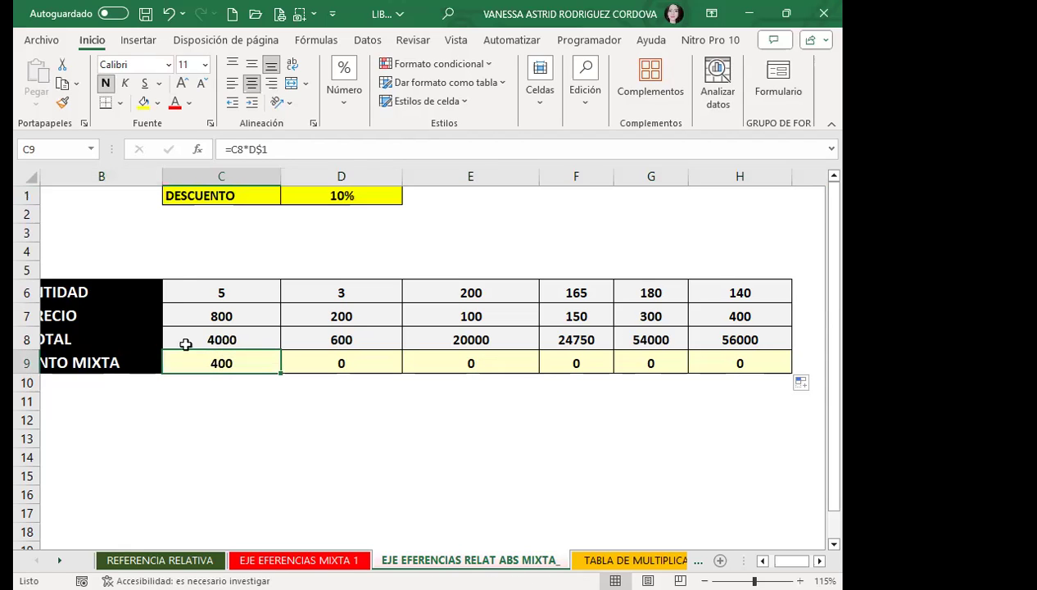
click(275, 148)
key(F4)
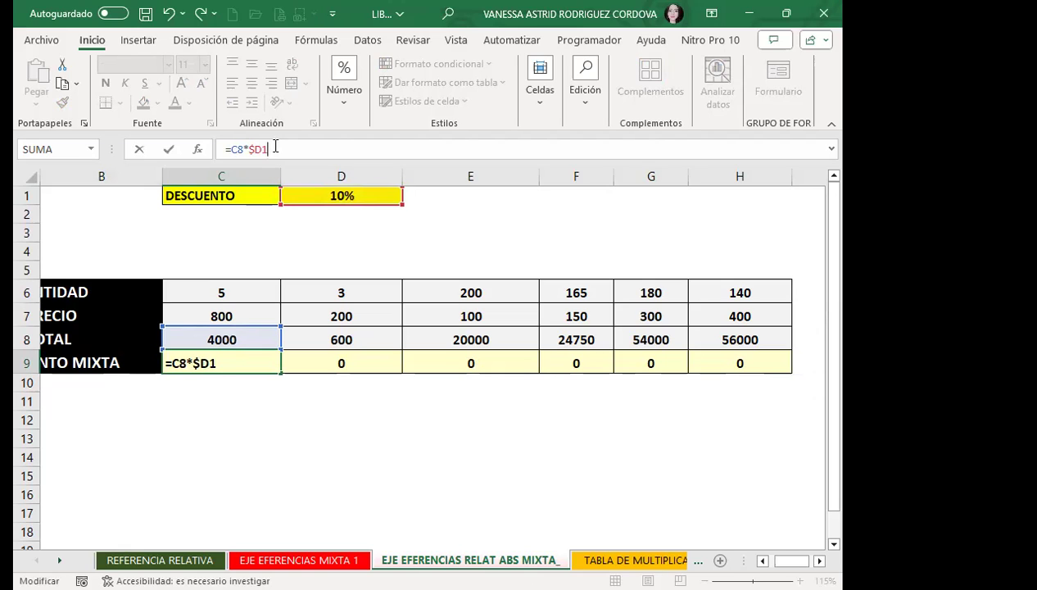
Confirm =C8*$D1, recopy it across to H9, and check the formulas in D9, E9 and F9.
key(Return)
click(250, 360)
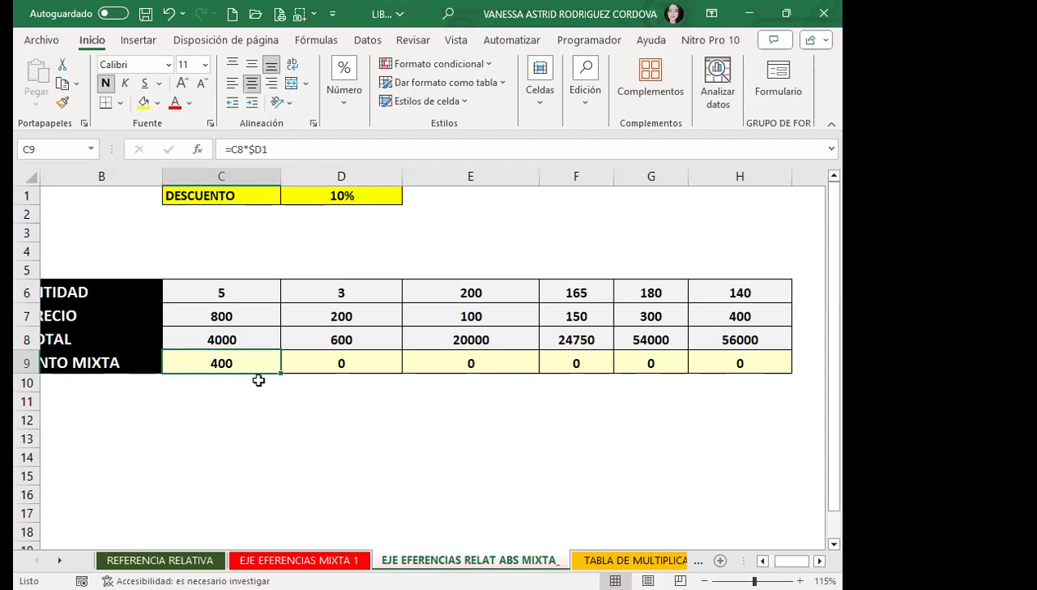
drag(280, 373, 771, 363)
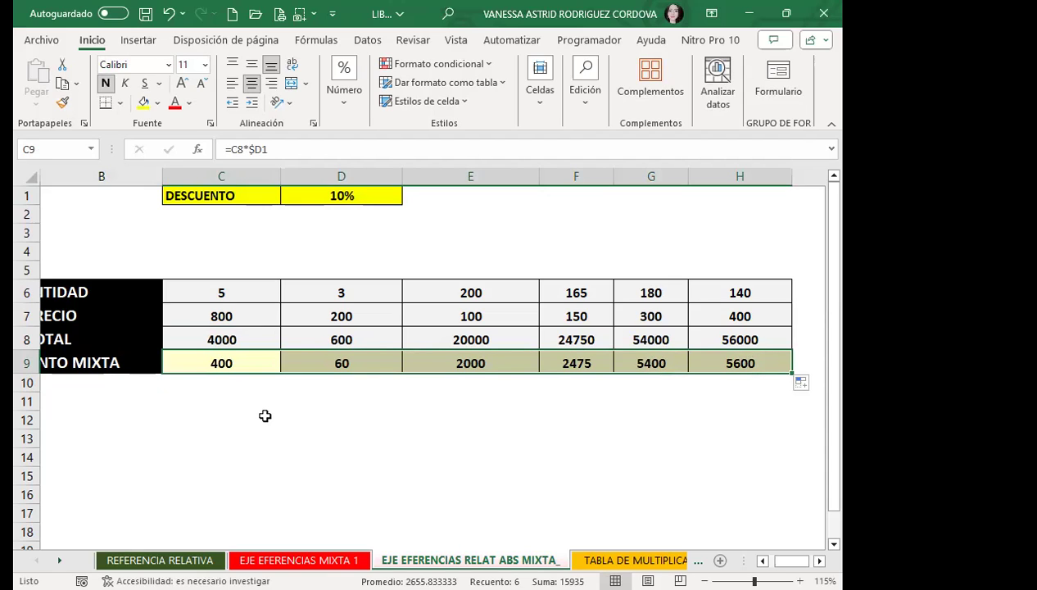
click(306, 359)
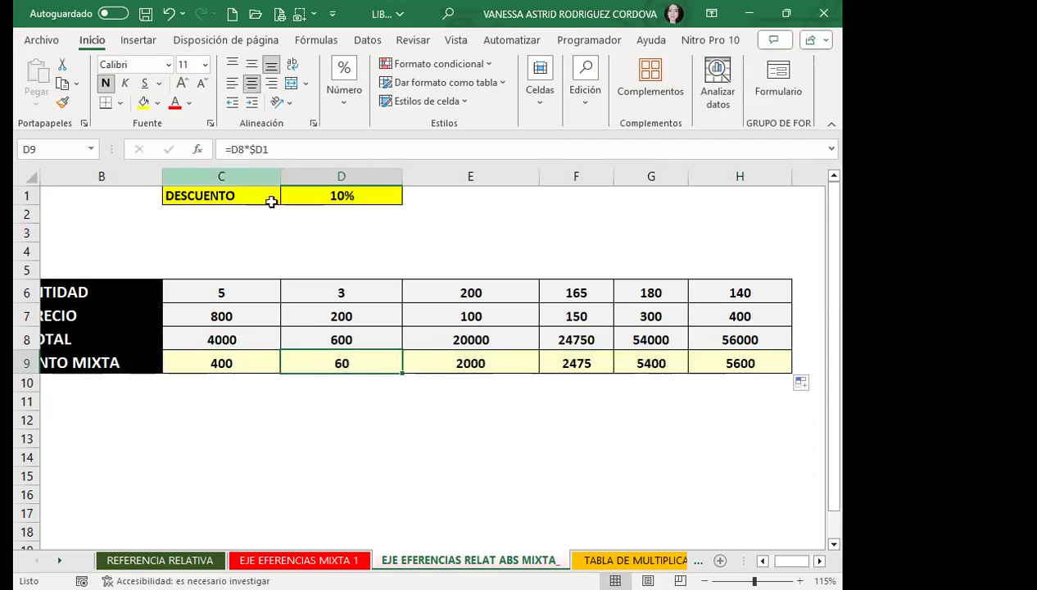
click(440, 358)
click(568, 358)
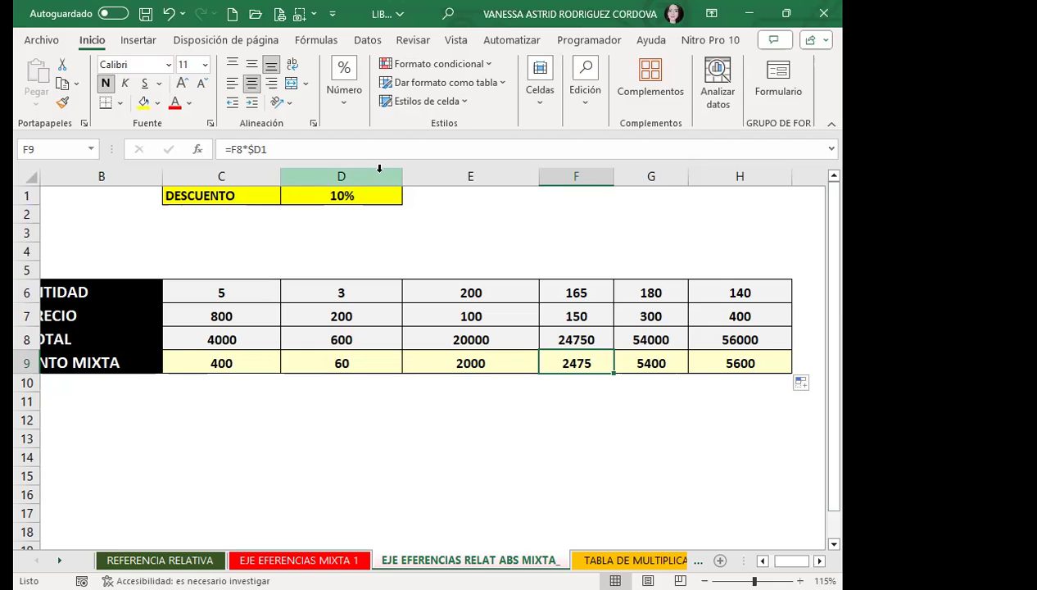
Highlight the totals in row 8, then reopen C9's =C8*$D1 formula for editing.
click(26, 339)
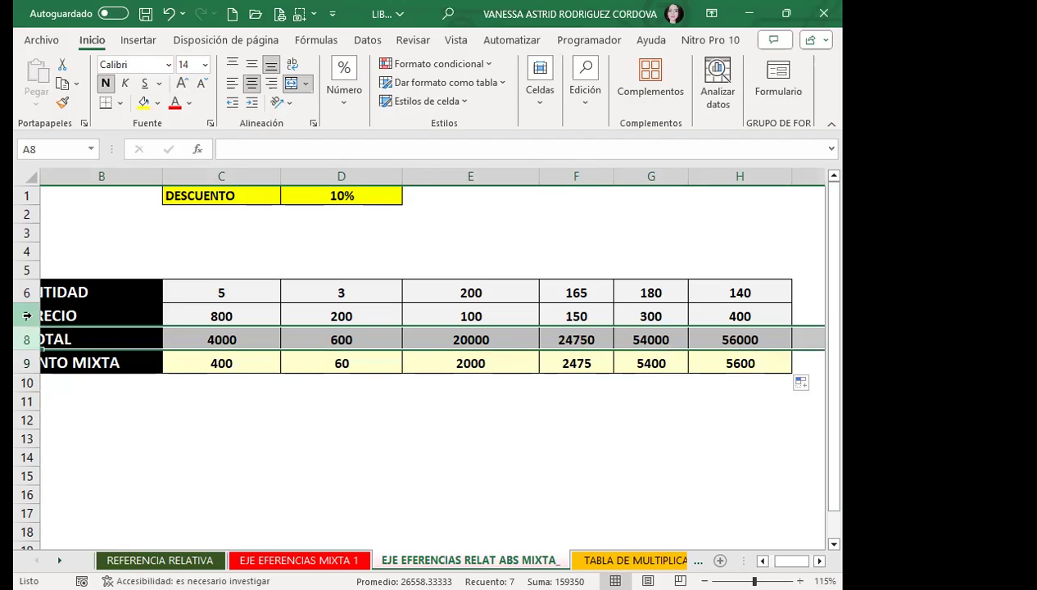
click(187, 368)
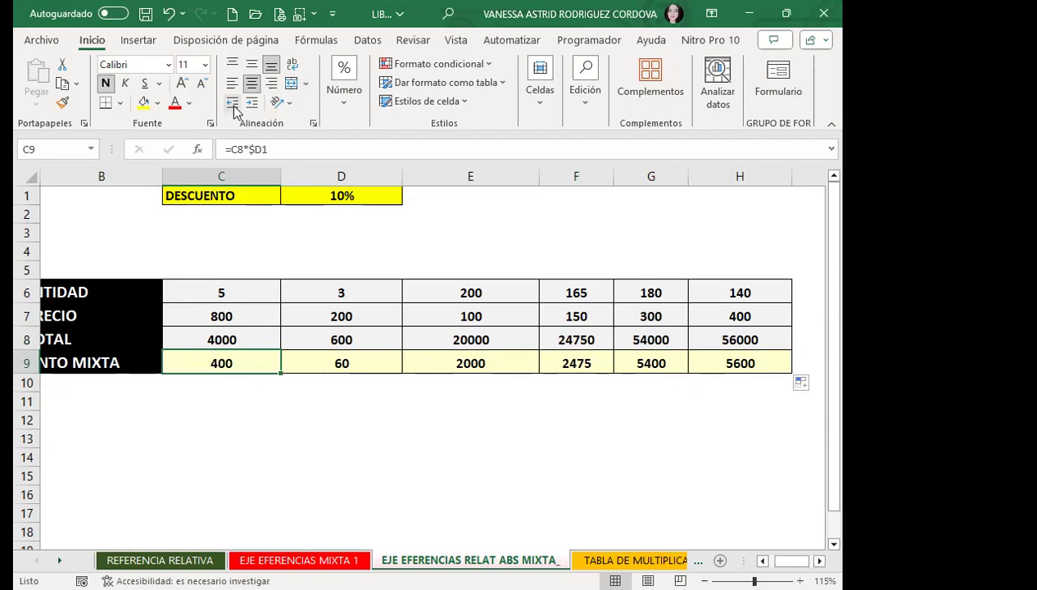
click(233, 149)
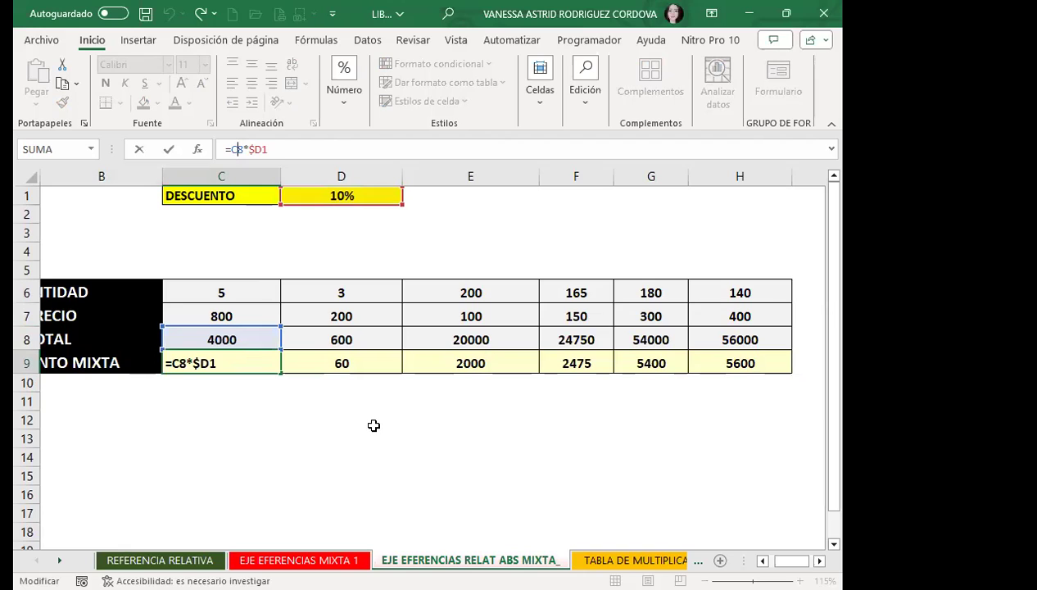
Change C9 to =C$8*$D1, copy it across to H9, and verify D9, E9 and C8.
key(F4)
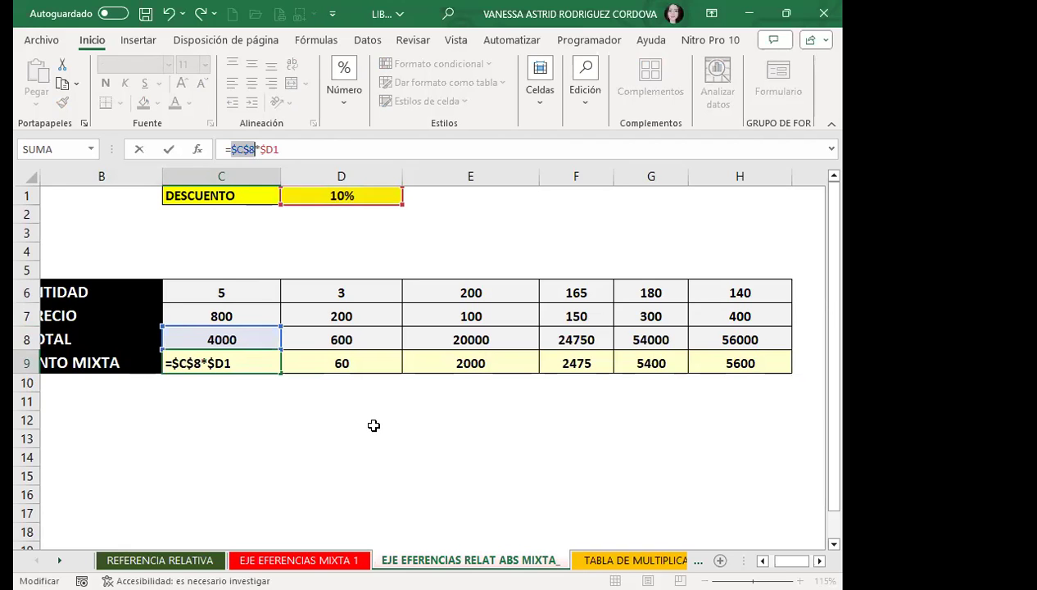
key(F4)
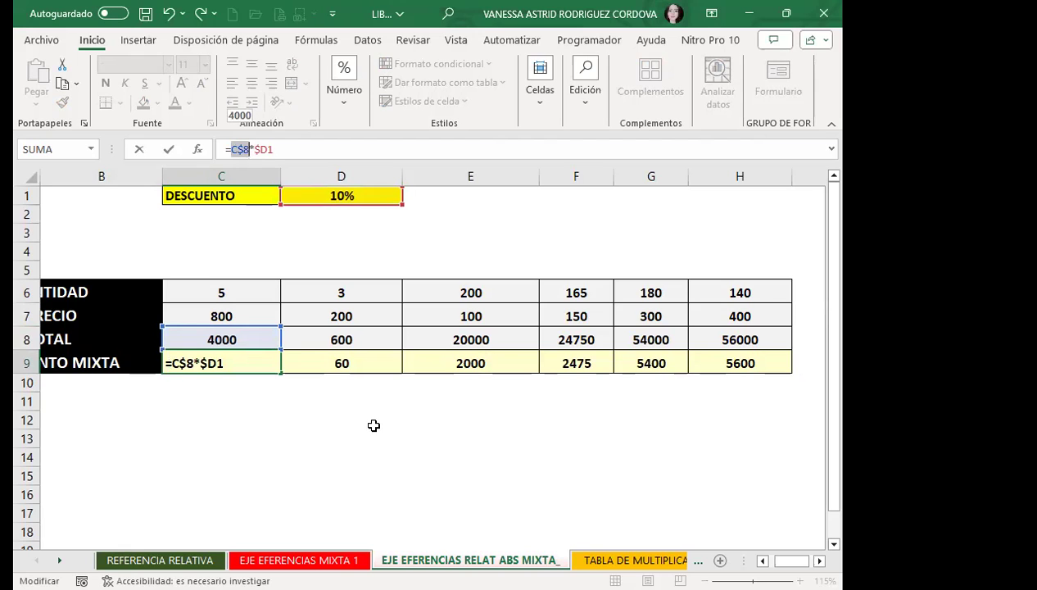
key(Return)
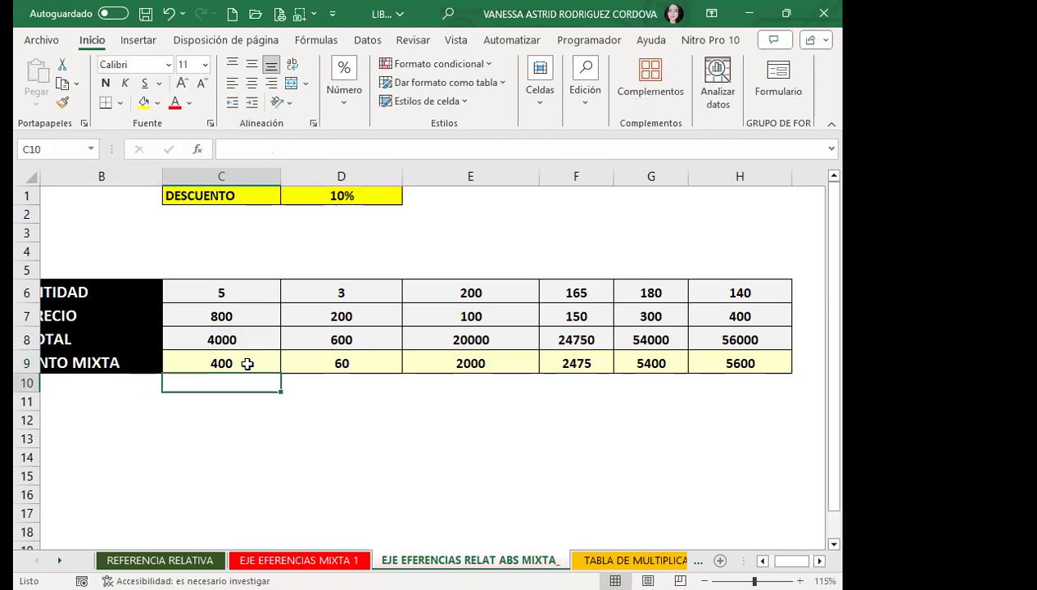
click(244, 360)
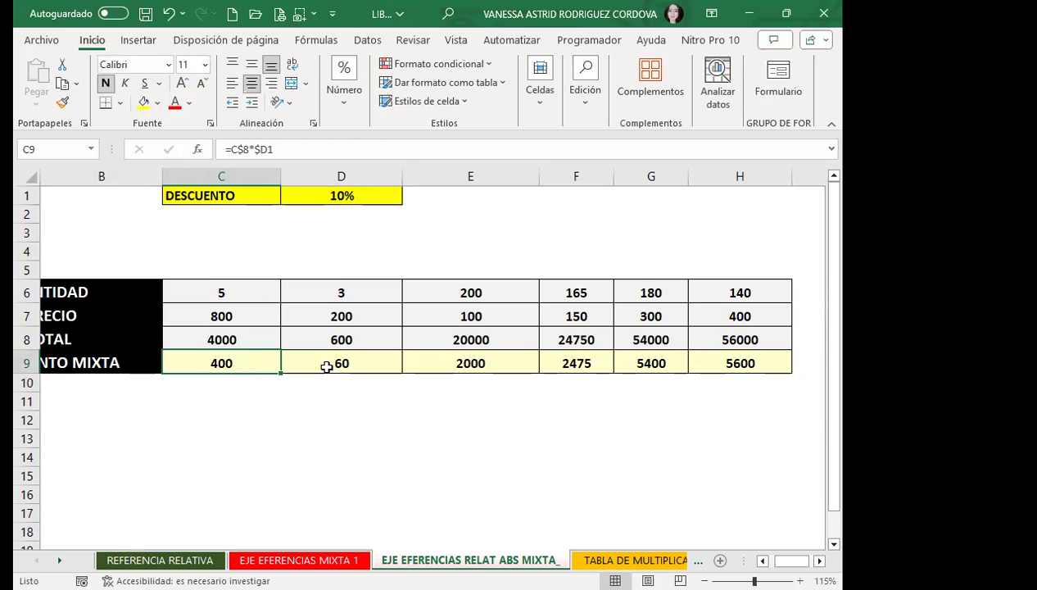
drag(281, 373, 782, 375)
click(242, 363)
click(332, 363)
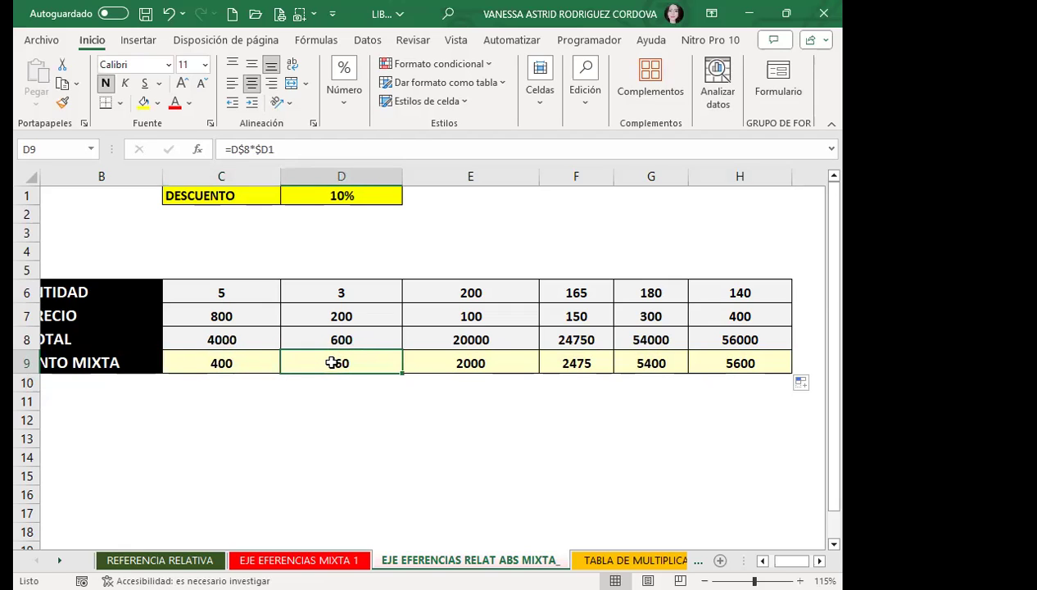
click(426, 366)
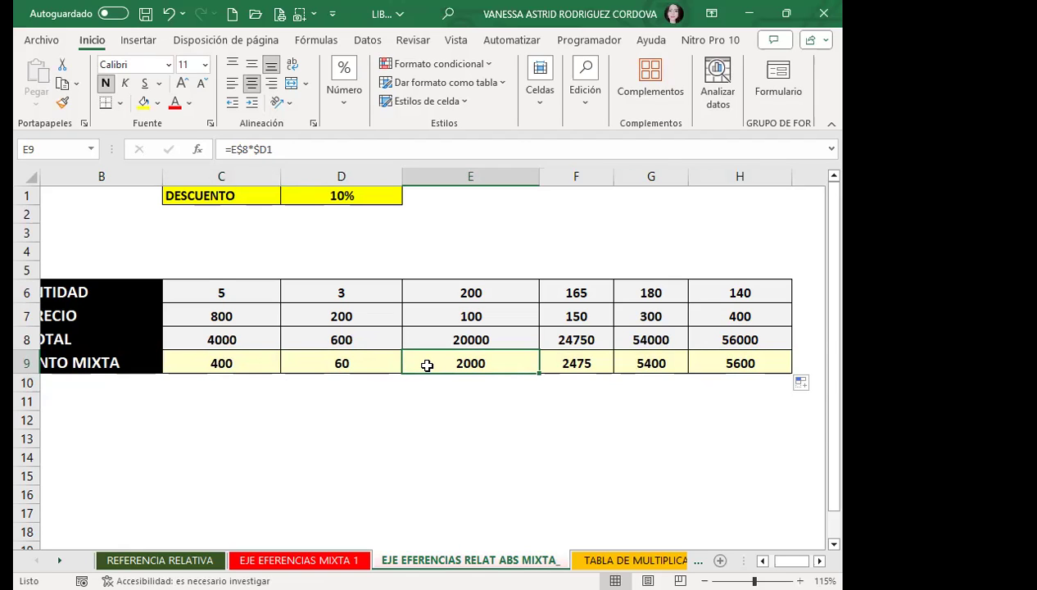
click(201, 331)
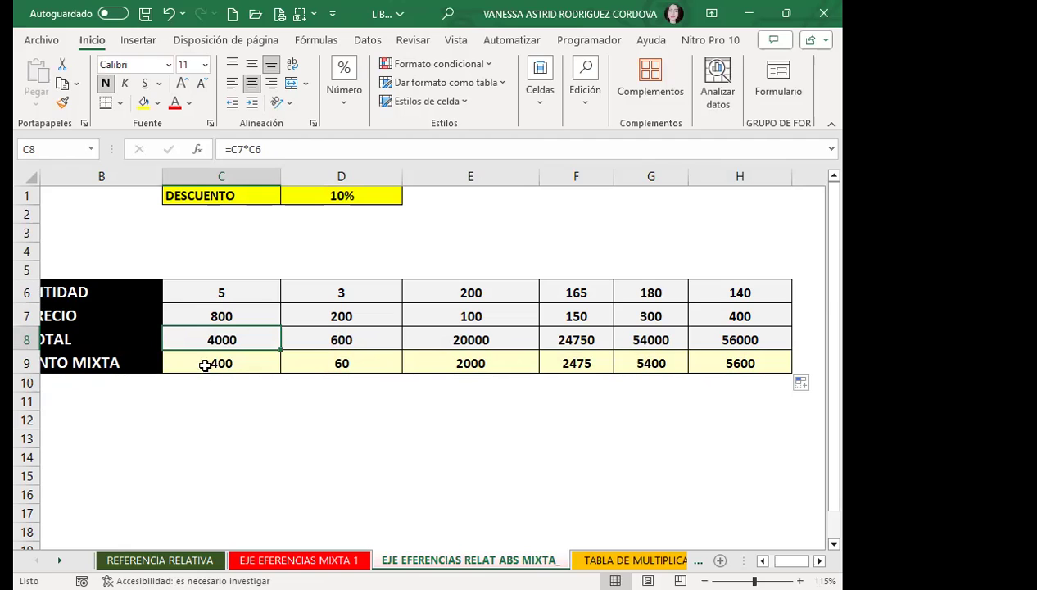
Review the =C$8*$D1 discount formula in C9, then deselect the discount row.
click(191, 359)
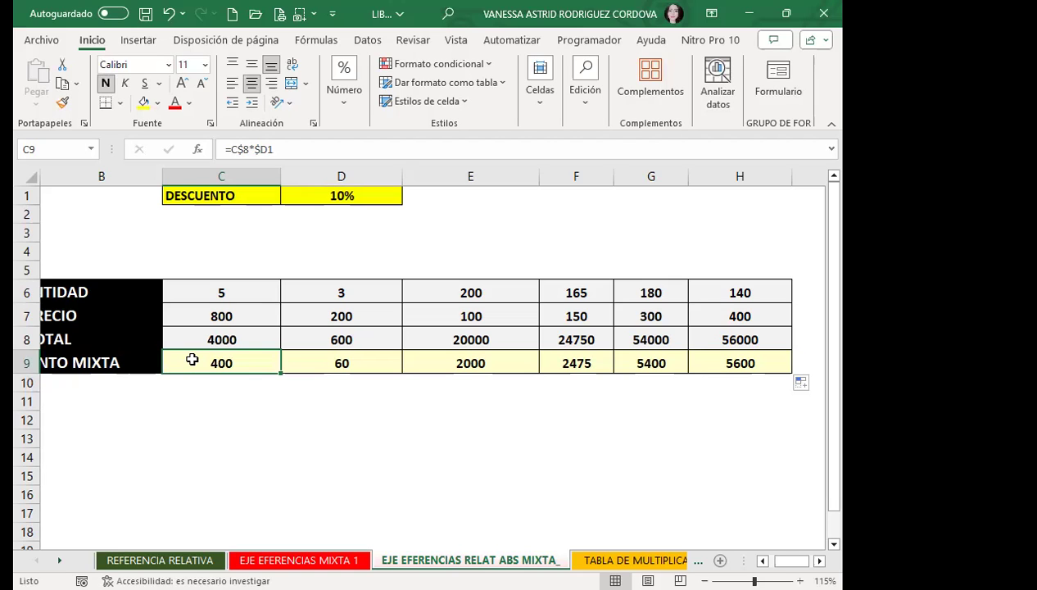
click(220, 211)
Select the cells beside DESCUENTO and the 10%, then row 1 and column B.
click(453, 195)
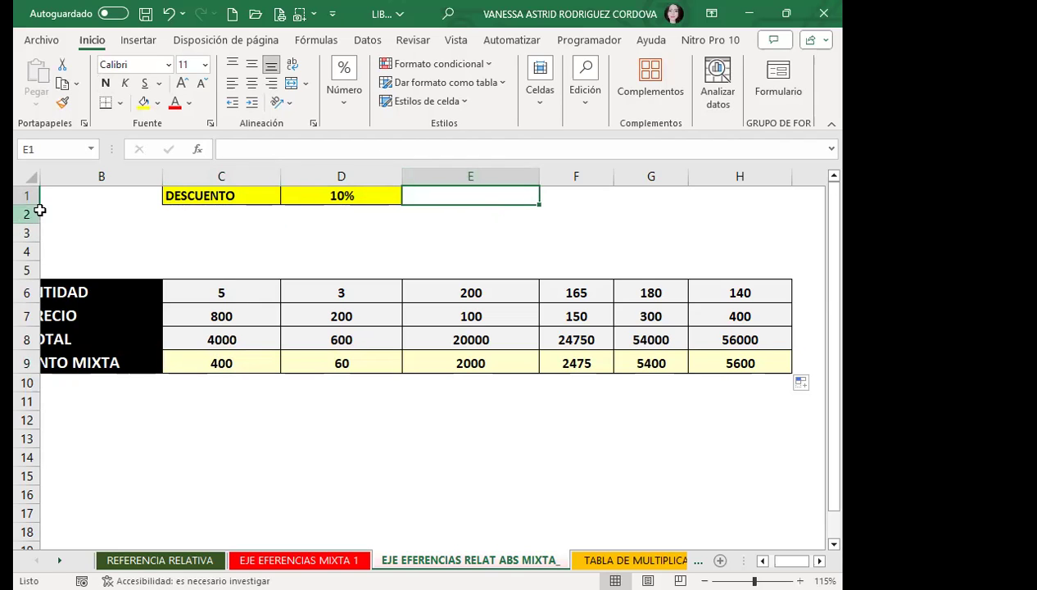
click(119, 195)
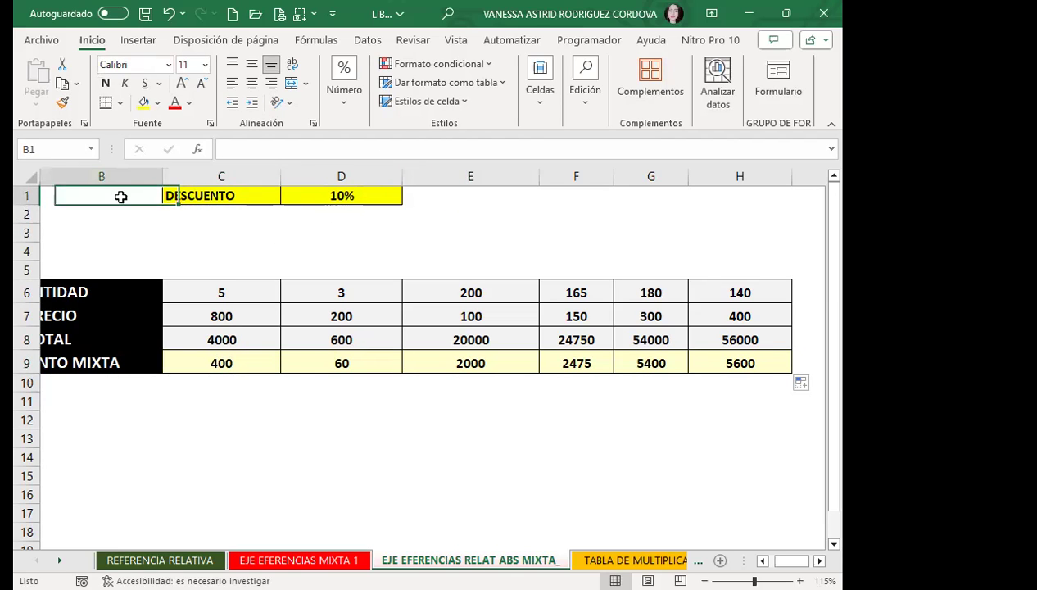
click(460, 195)
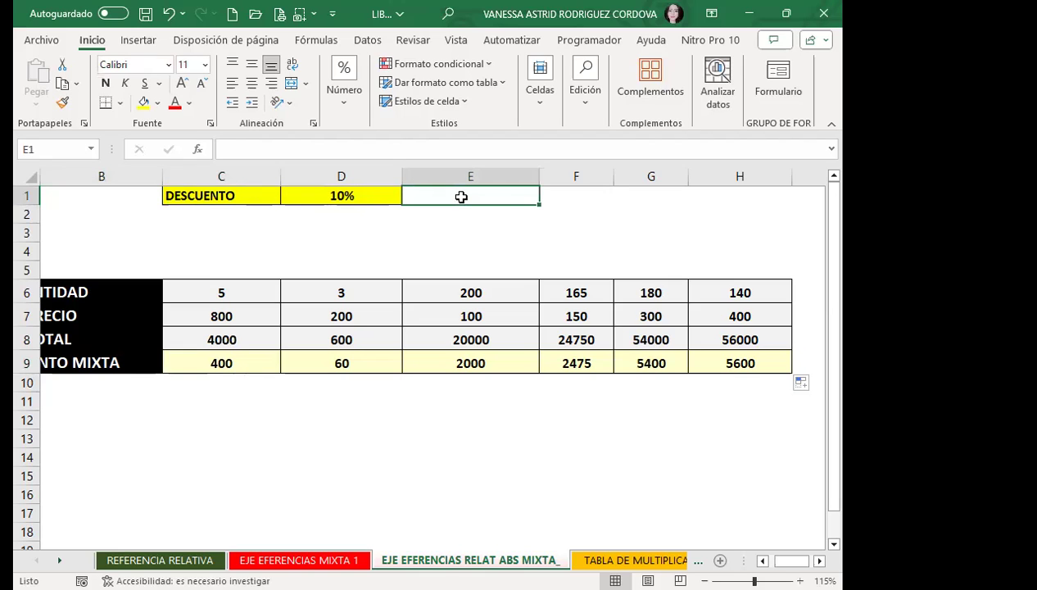
click(25, 195)
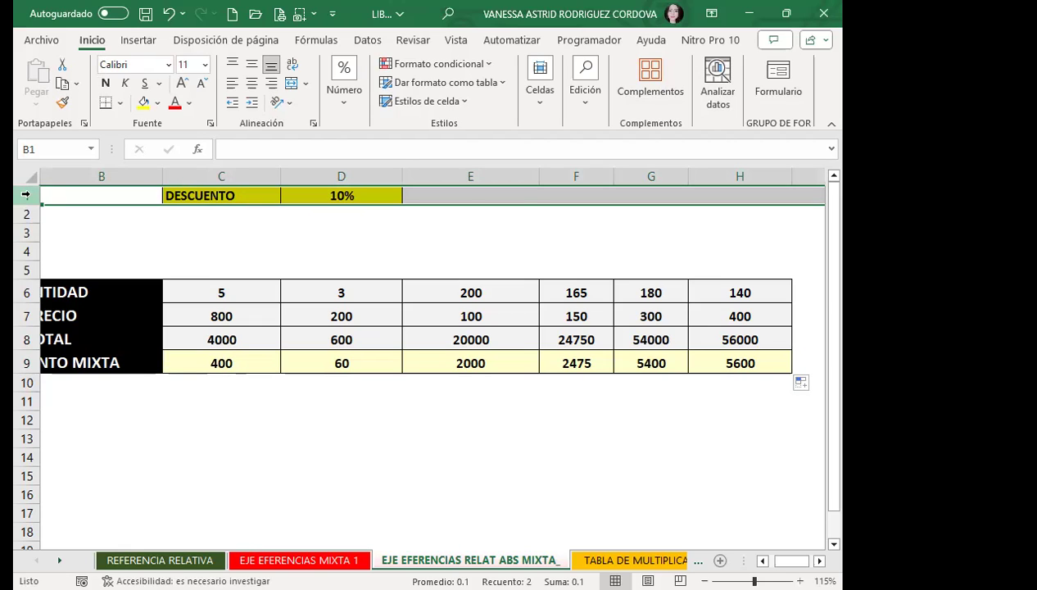
click(93, 170)
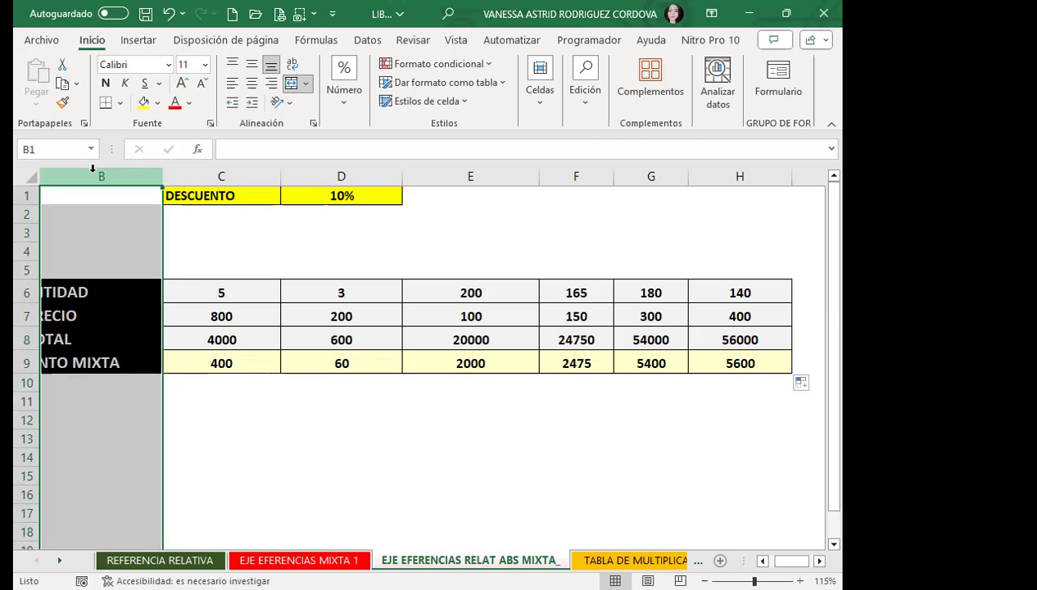
Compare the mixed-reference formulas in C9 and D9, then go to the TABLA DE MULTIPLICAR sheet.
click(200, 361)
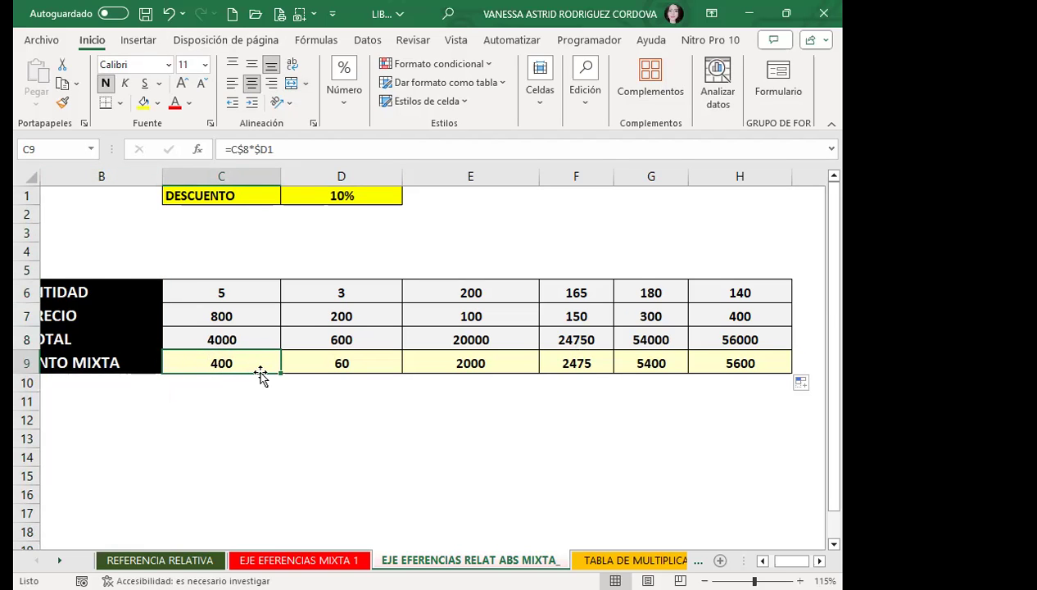
click(363, 364)
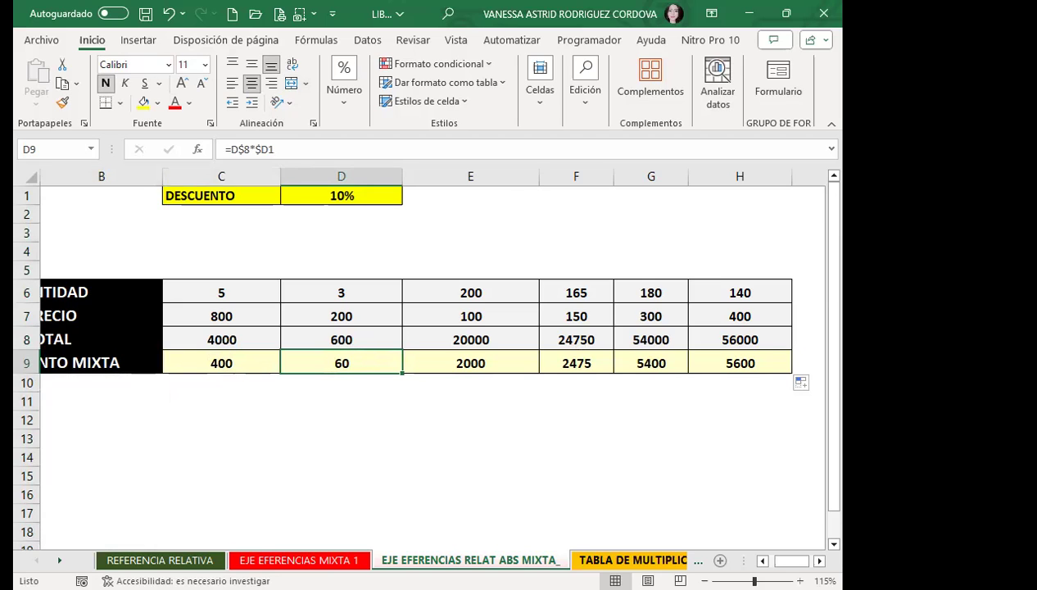
click(586, 560)
click(282, 322)
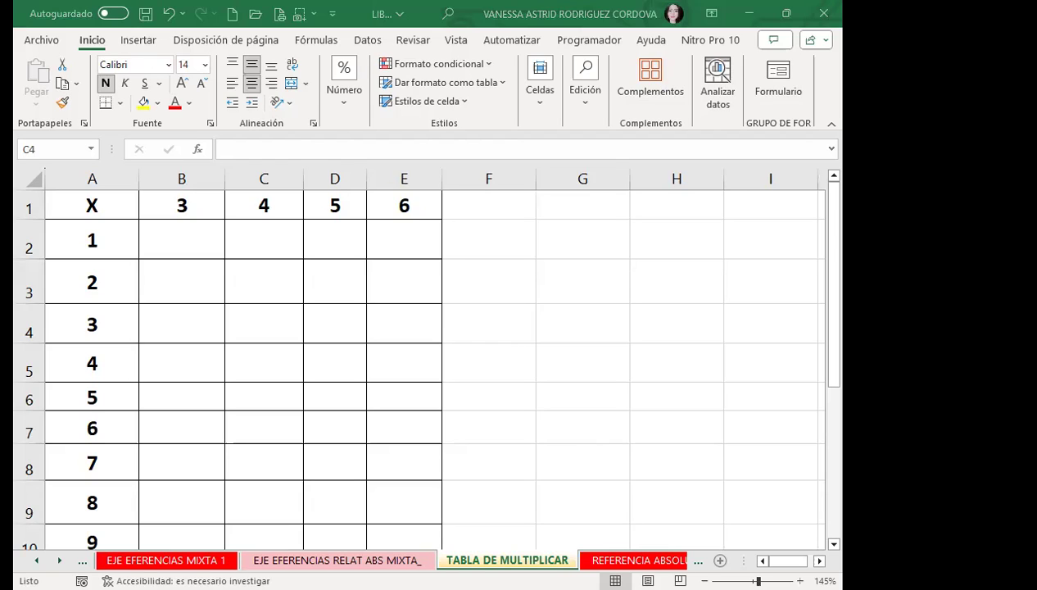
scroll(94, 405, down, 3)
scroll(102, 311, up, 1)
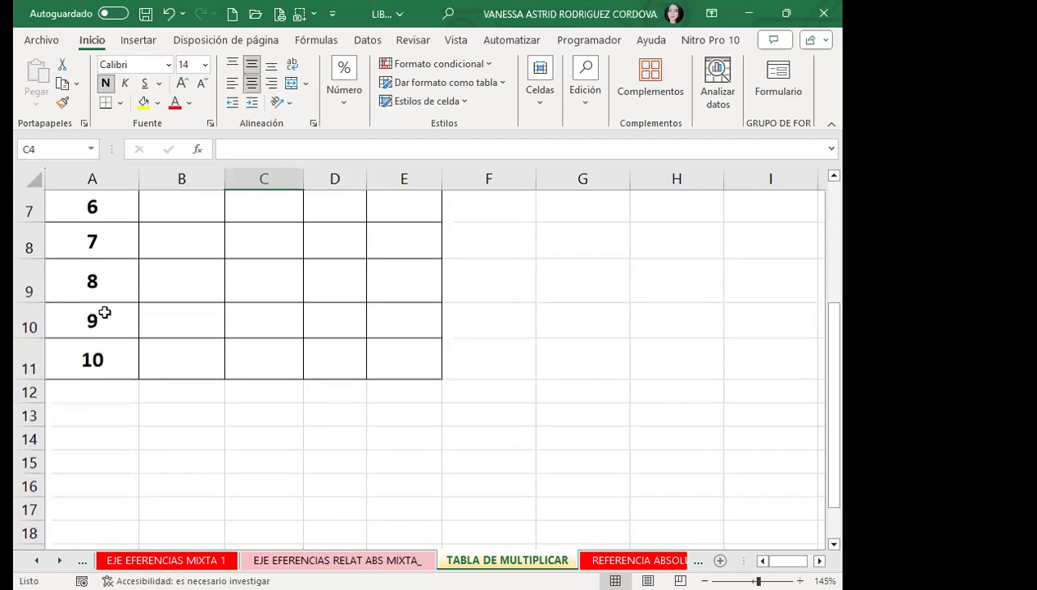
scroll(104, 307, up, 2)
click(189, 248)
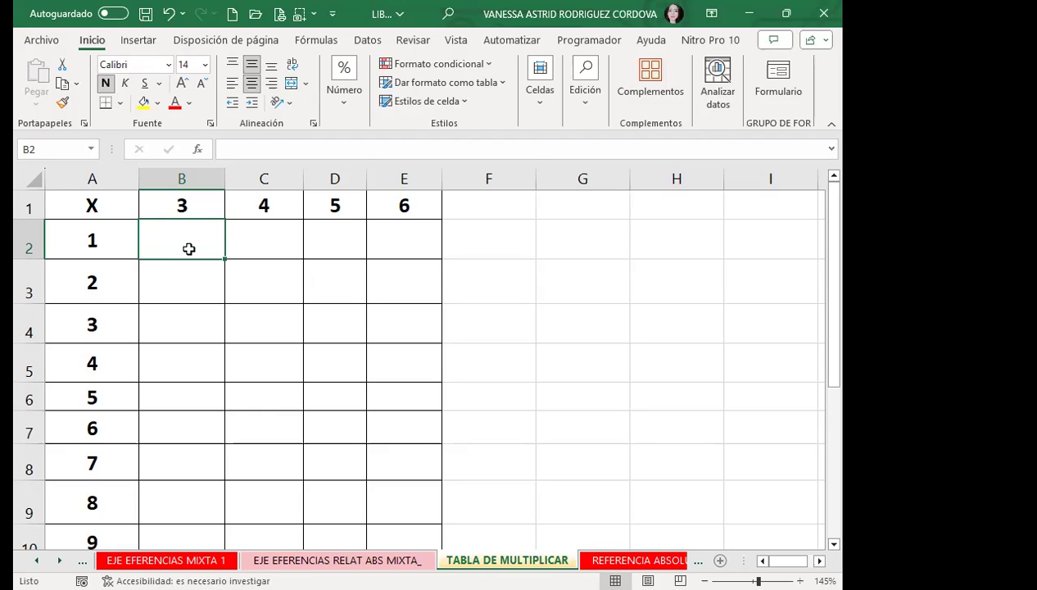
Enter =$B$1*A2 in B2, using F4 to make the B1 reference absolute.
text(=)
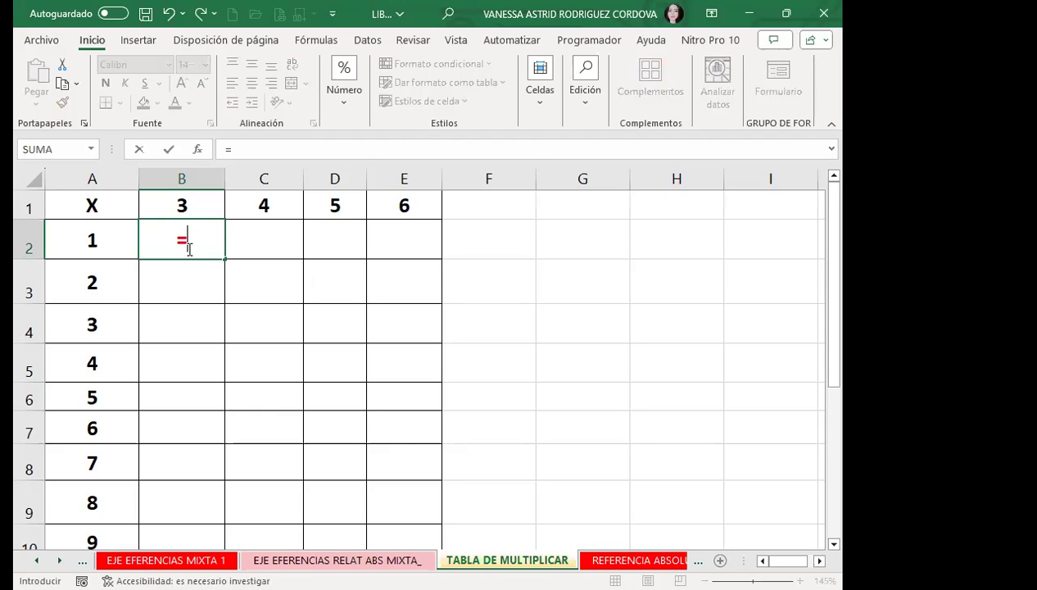
click(208, 201)
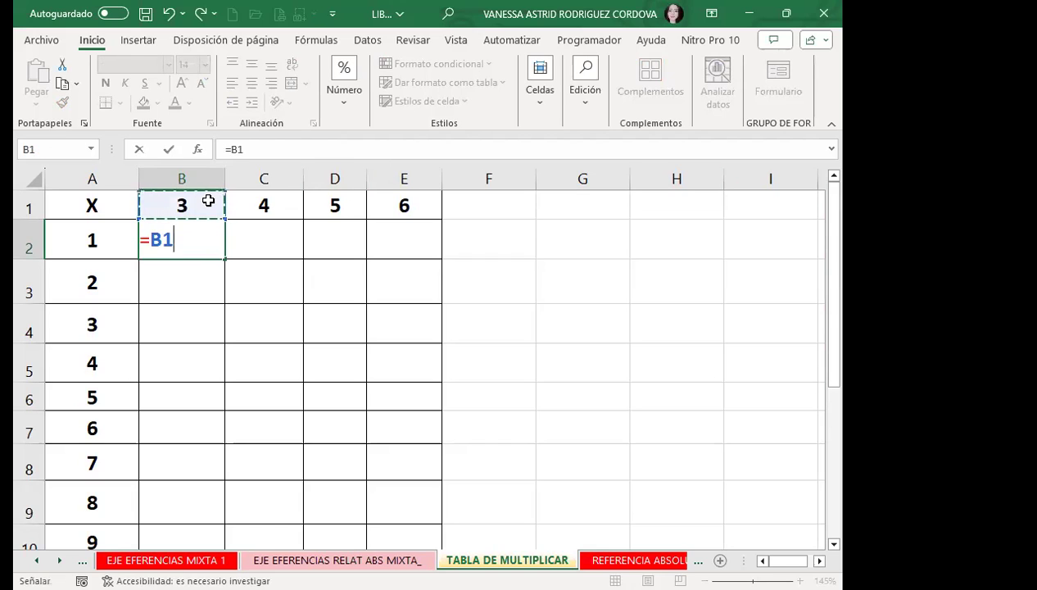
text(*)
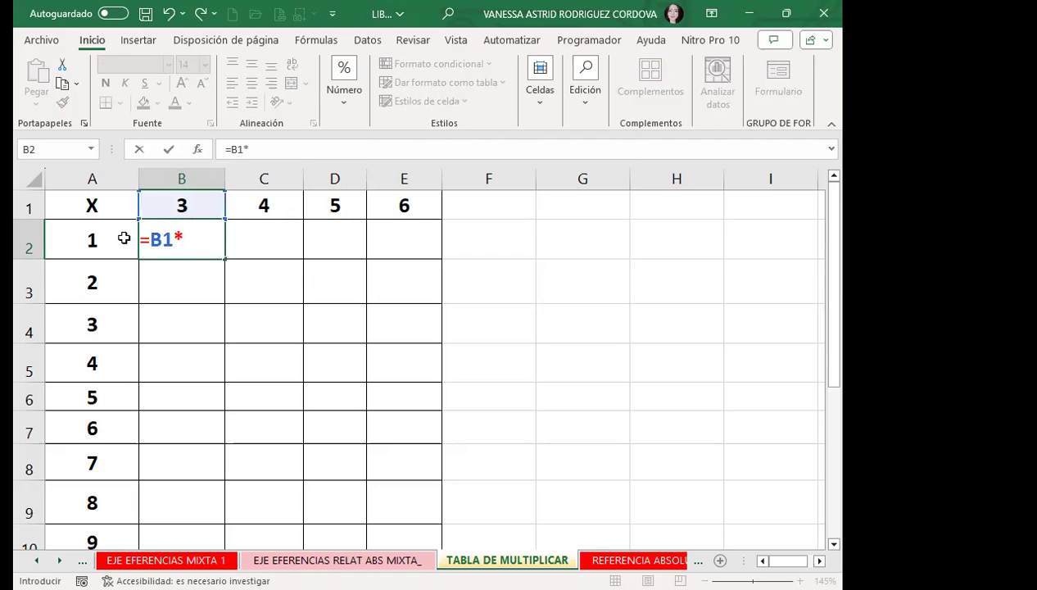
click(125, 235)
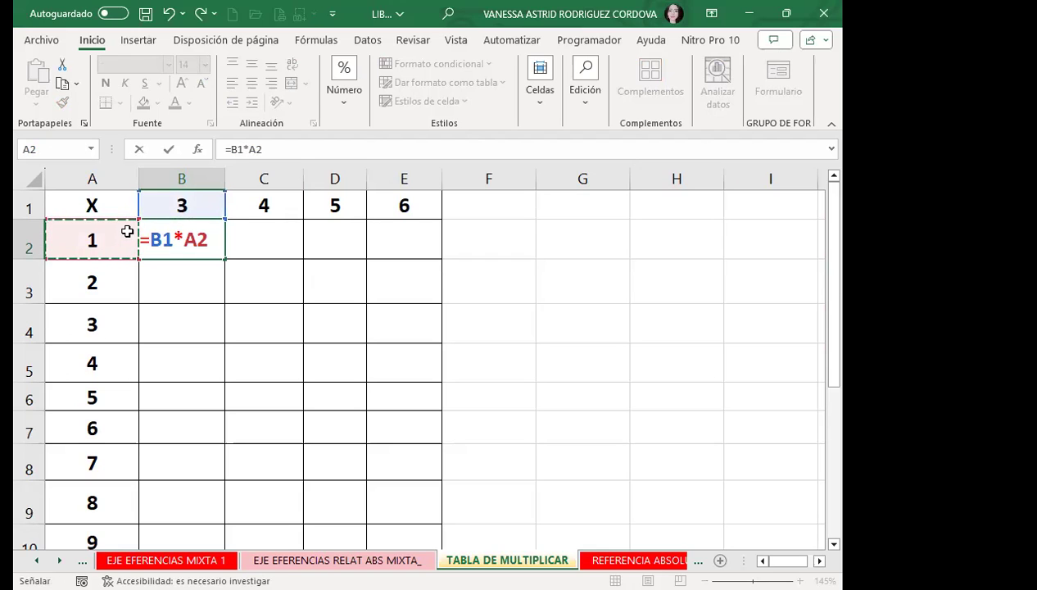
click(164, 242)
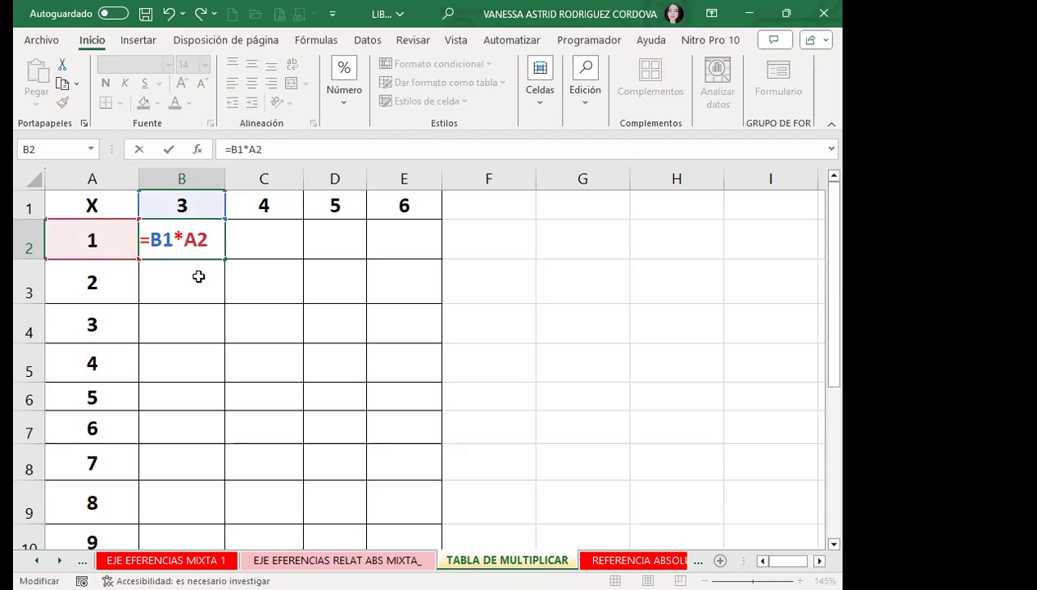
key(F4)
key(Return)
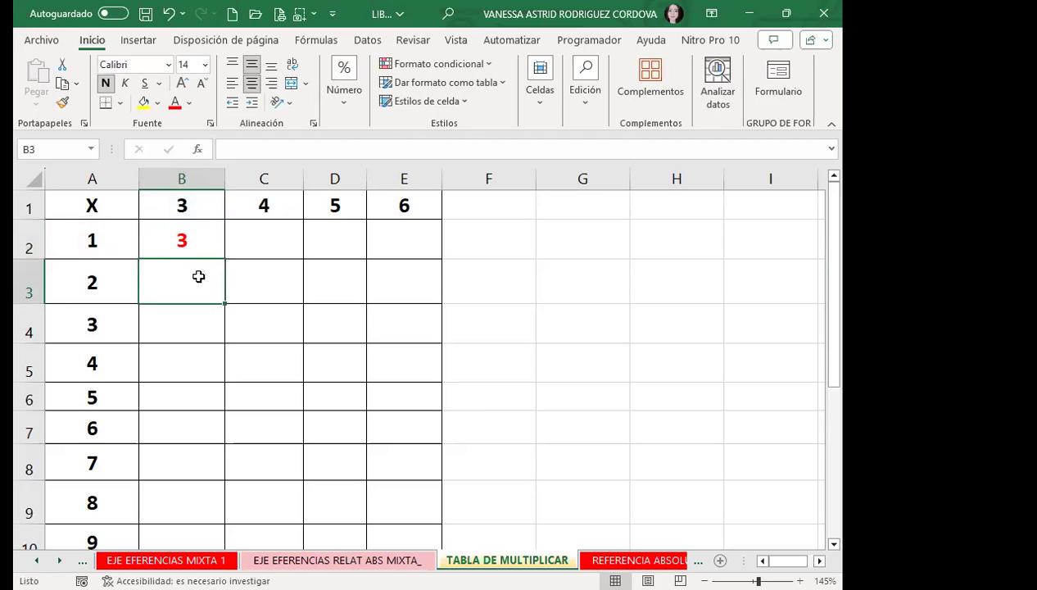
Fill B2's formula down to B11 and check the copied formulas, ending at 30.
click(218, 246)
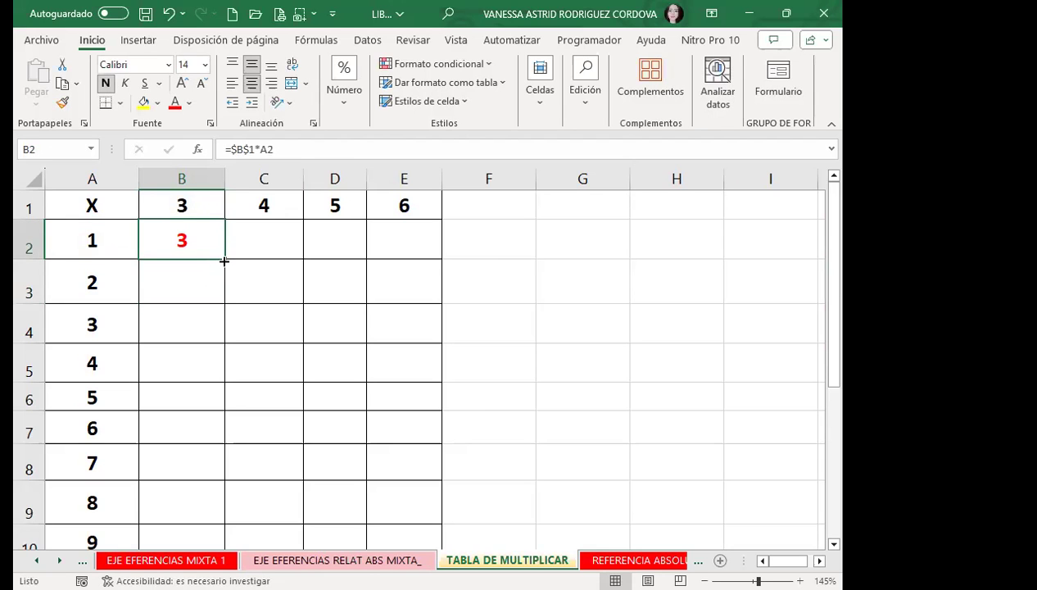
double_click(224, 261)
scroll(182, 359, down, 1)
scroll(194, 418, down, 1)
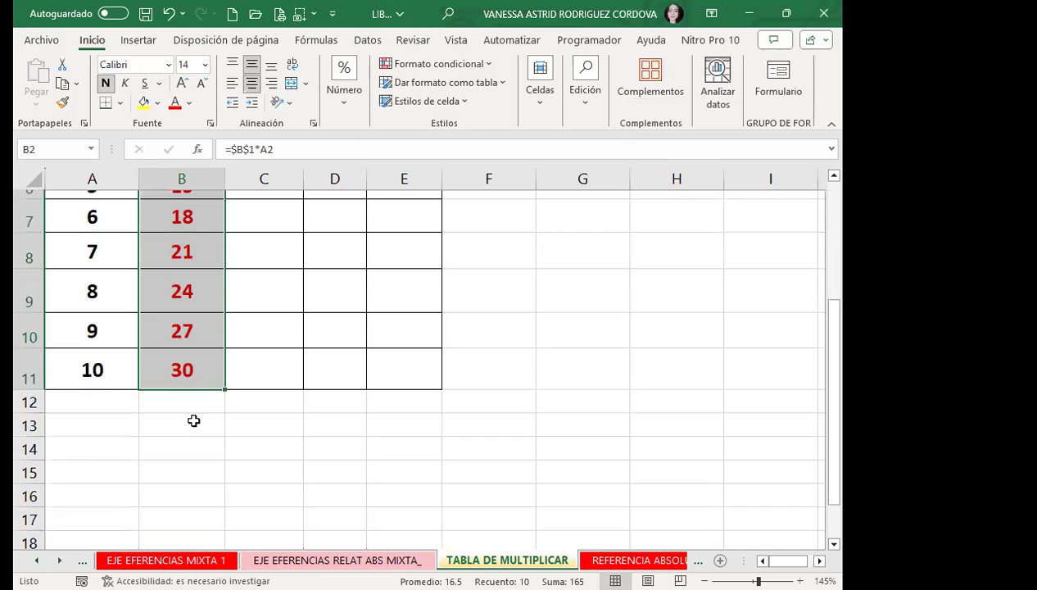
click(175, 375)
scroll(94, 322, up, 2)
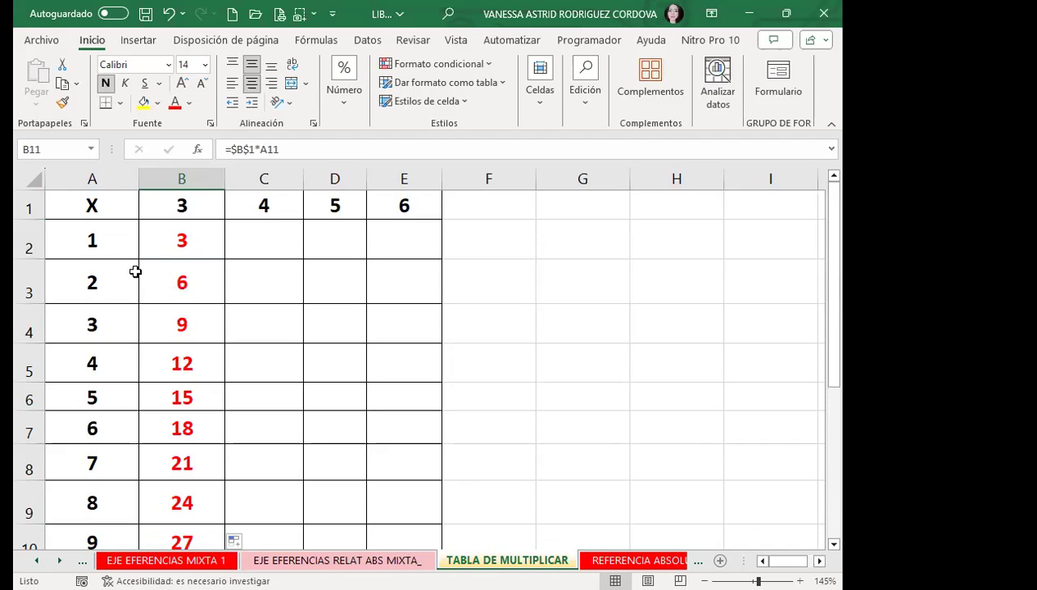
scroll(91, 410, down, 1)
click(107, 434)
click(197, 438)
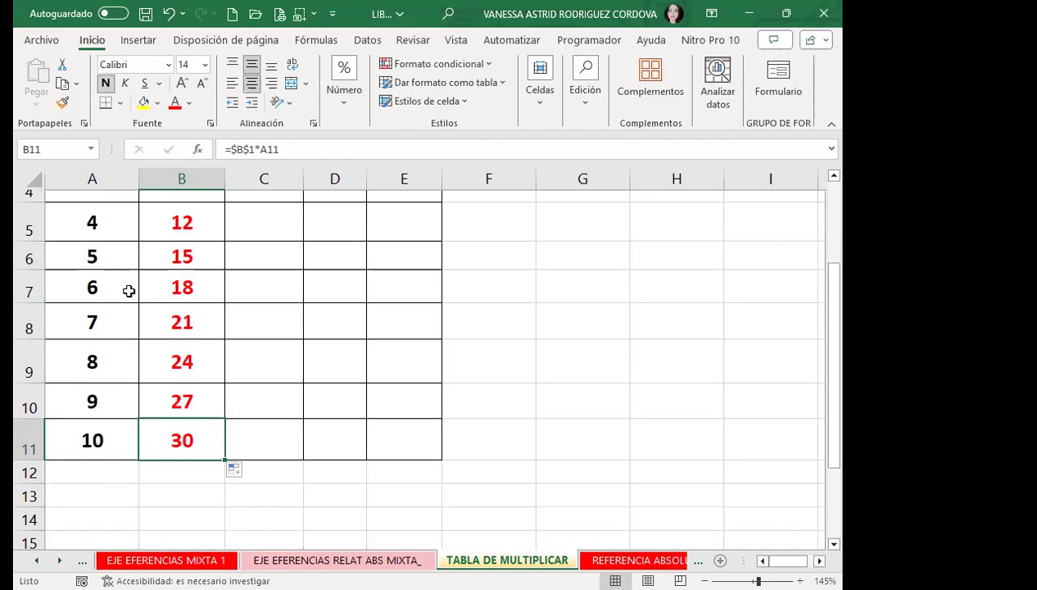
scroll(208, 347, up, 1)
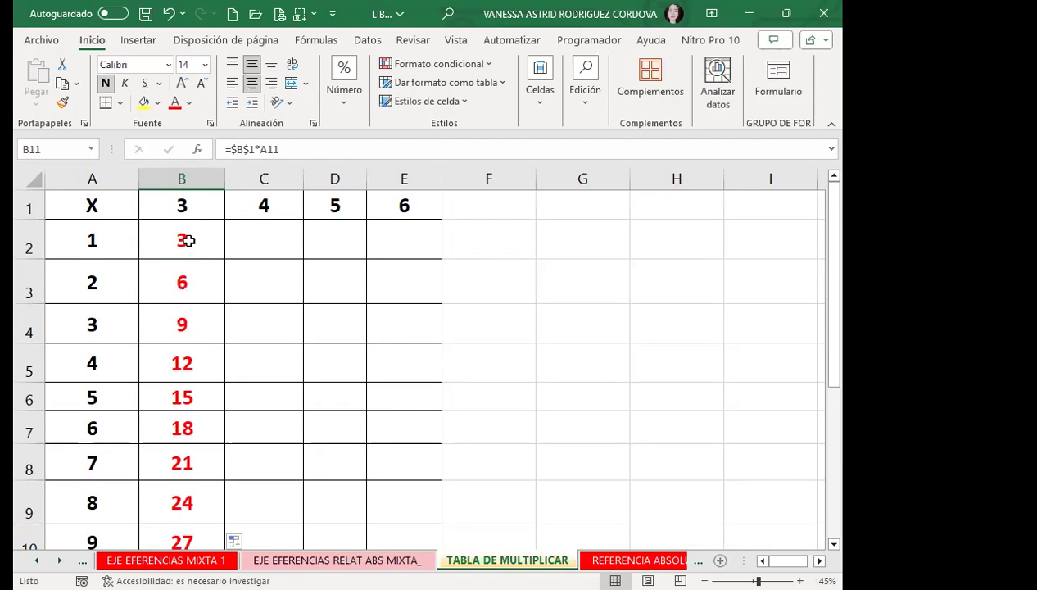
click(188, 240)
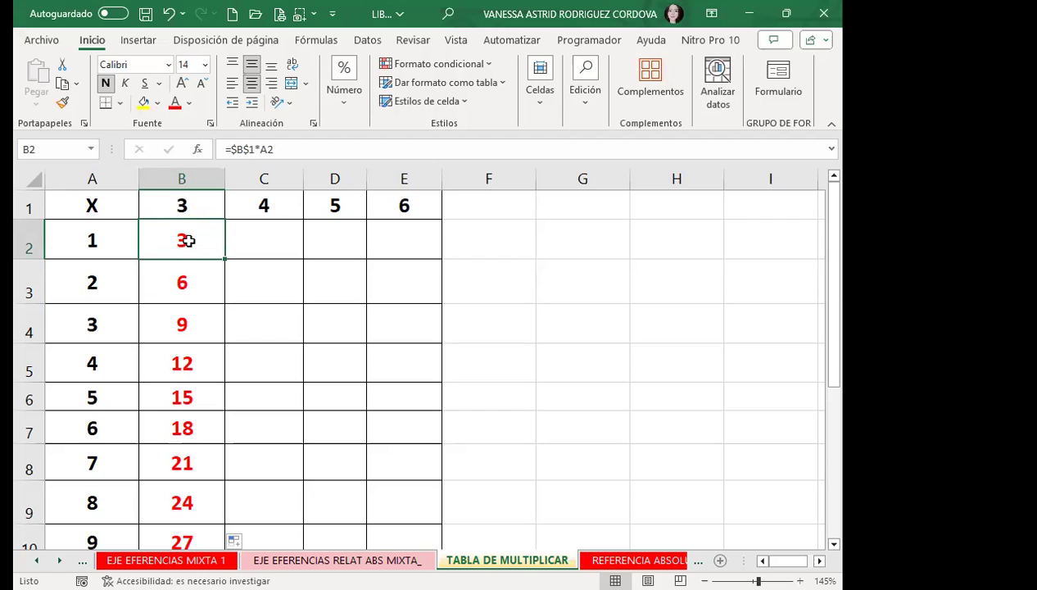
Test the B1 multiplier with 8, undo back to 3, and start a formula in C2.
click(203, 200)
text(8)
key(Return)
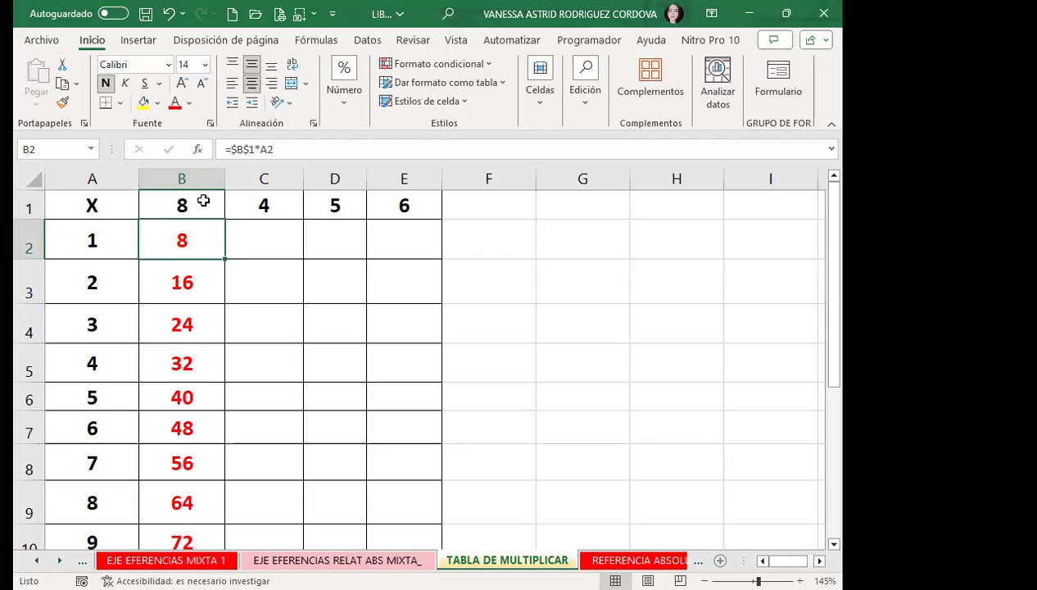
key(ctrl+z)
click(261, 233)
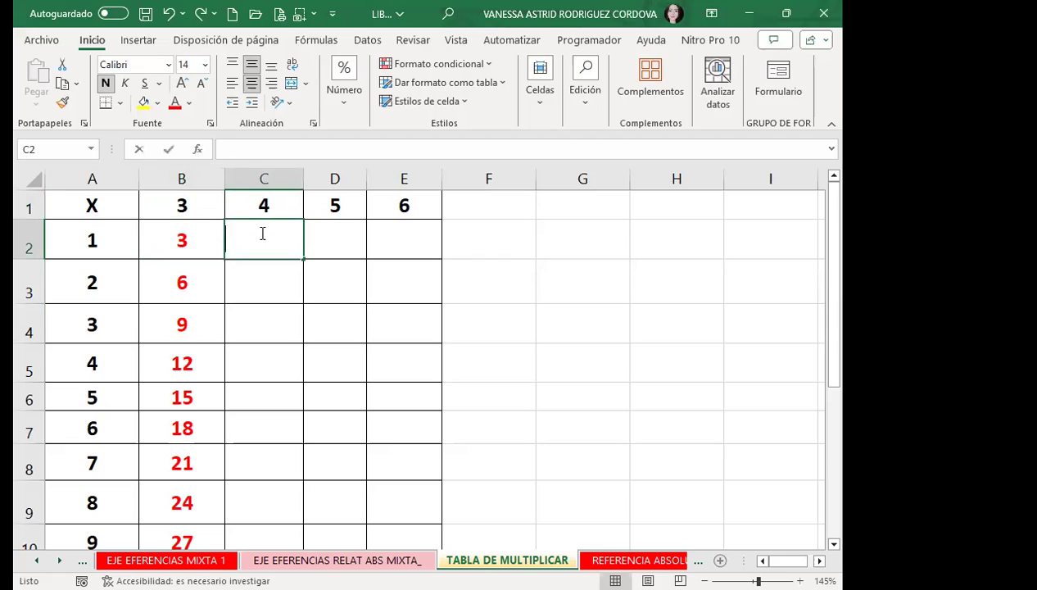
text(=)
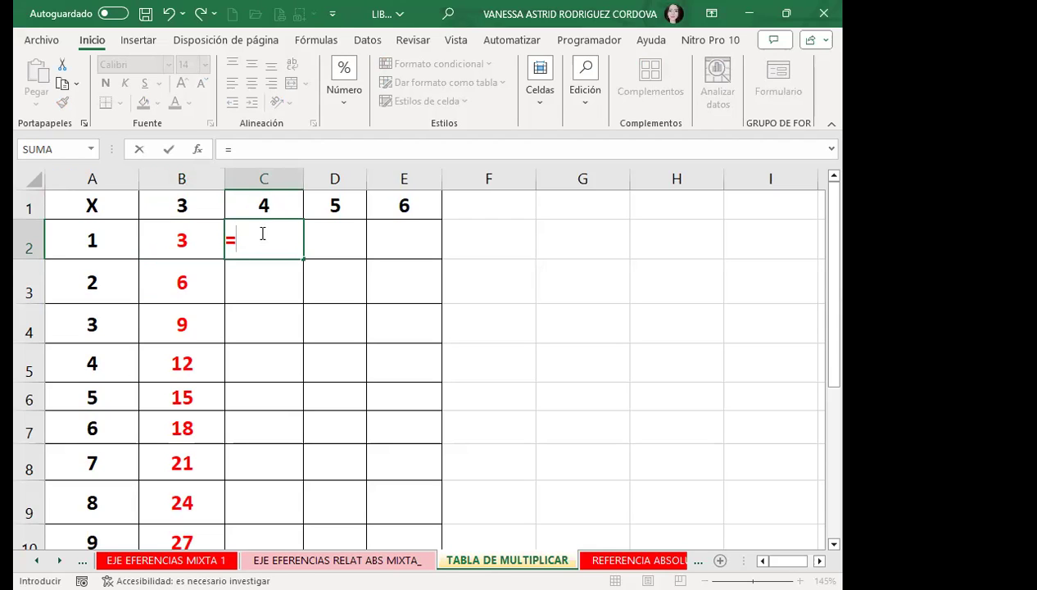
Build =C$1*$A2 in C2, locking row 1 of C1 and column A of A2.
click(294, 207)
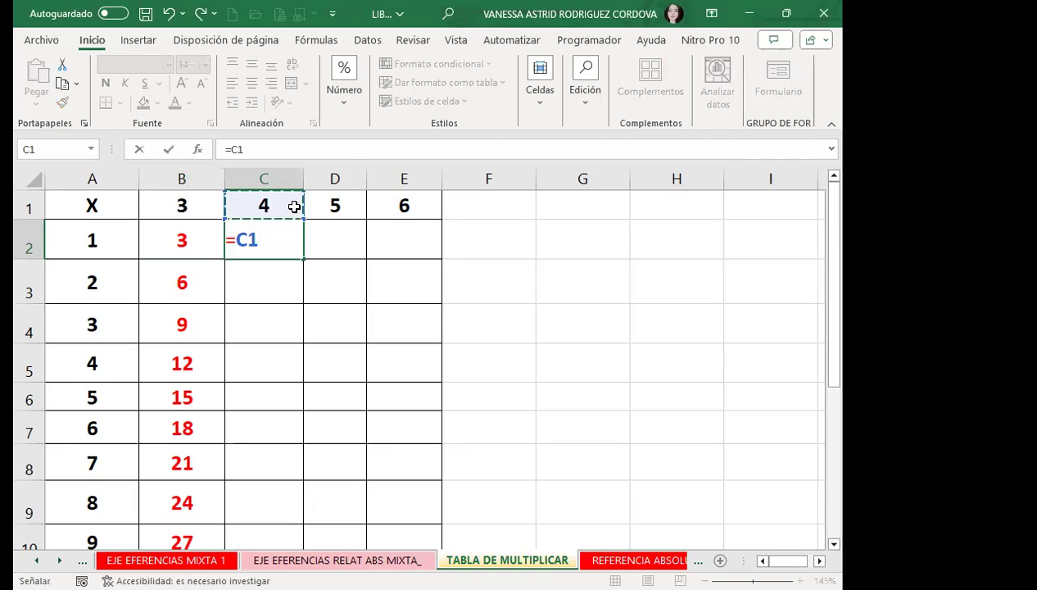
key(F4)
key(F4)
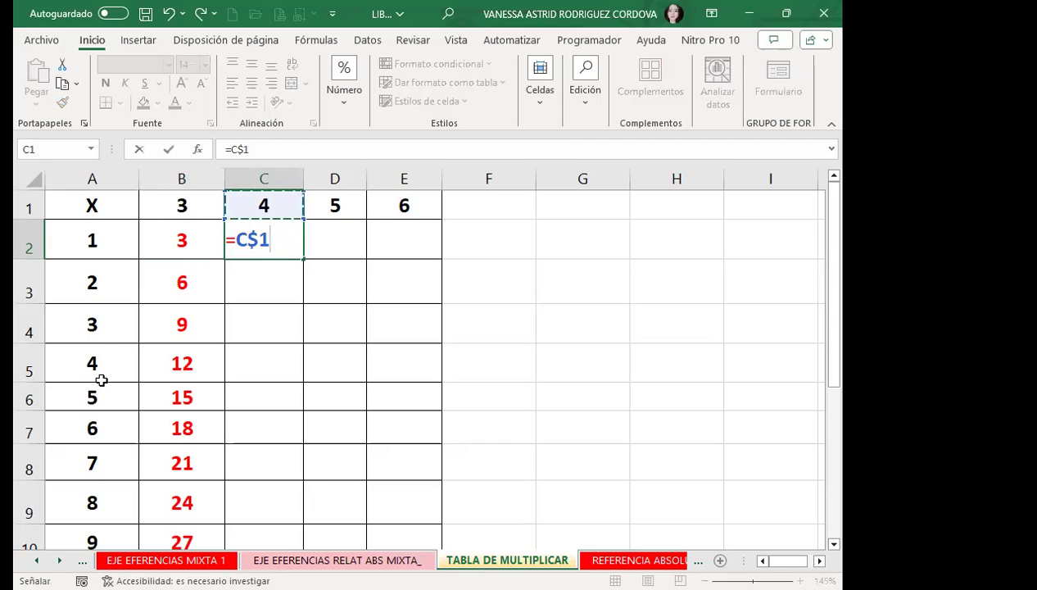
text(*)
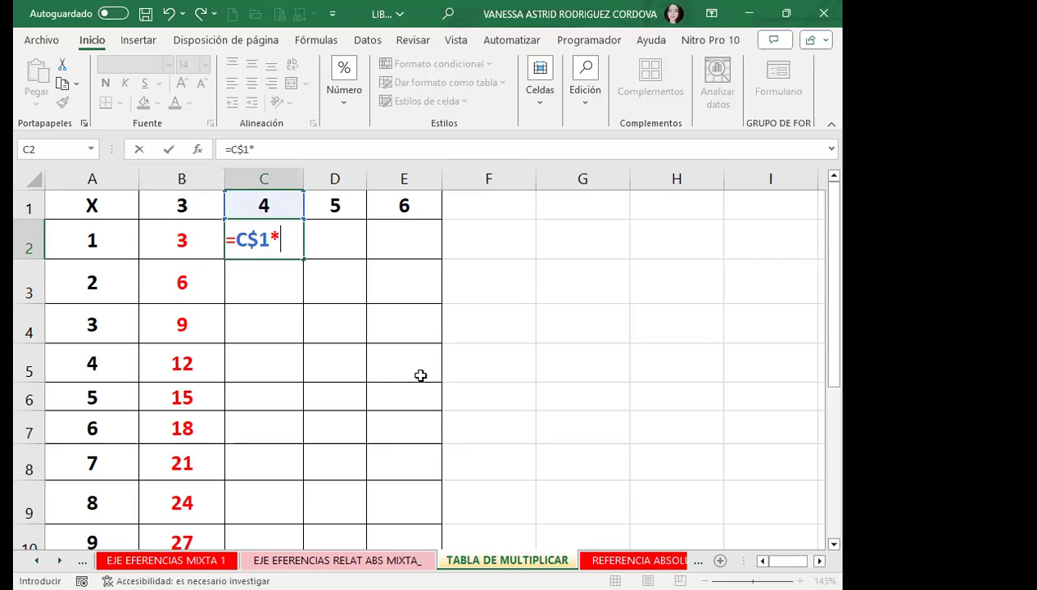
click(111, 238)
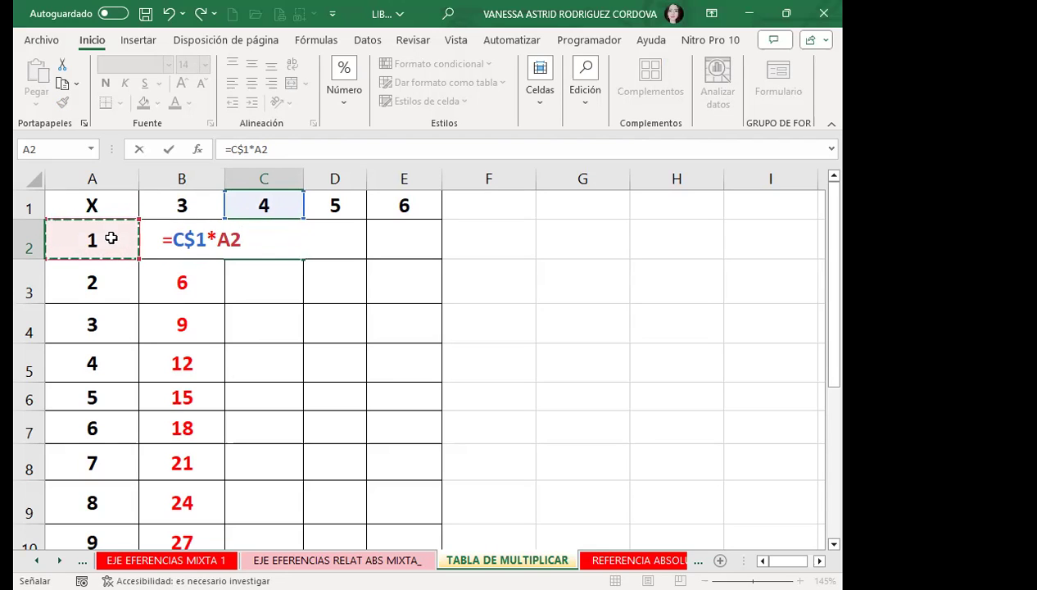
key(F4)
key(F4)
key(F4)
key(Return)
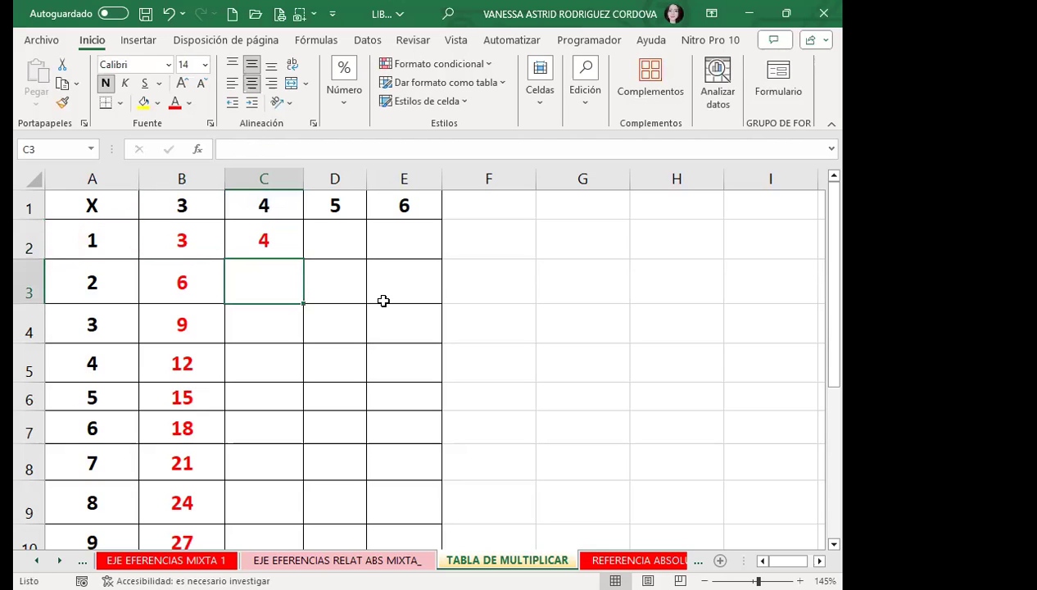
click(293, 239)
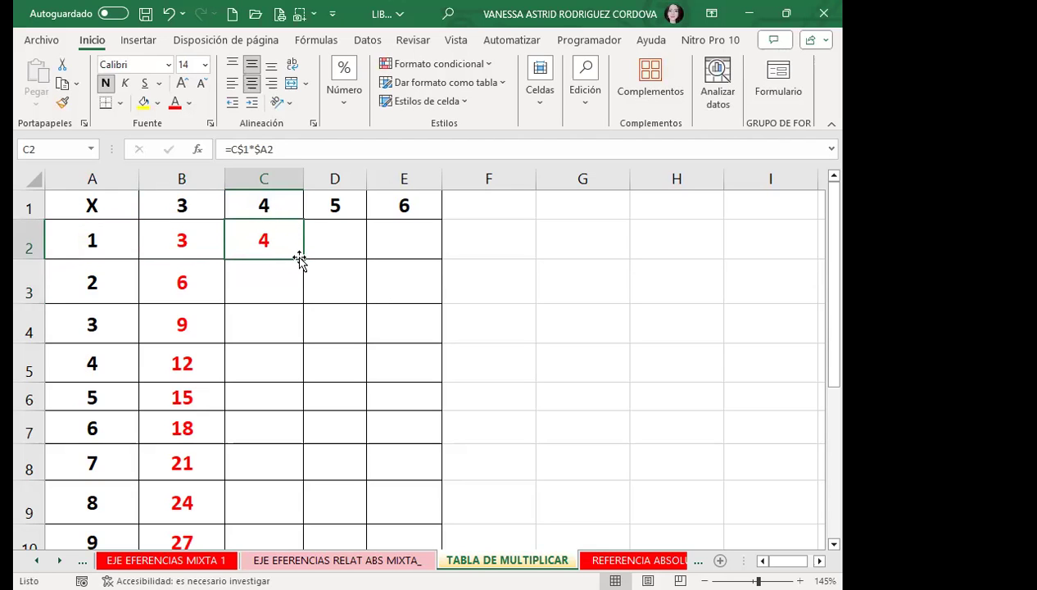
Fill =C$1*$A2 down column C to C11, giving 4 through 40.
double_click(302, 258)
scroll(290, 283, down, 1)
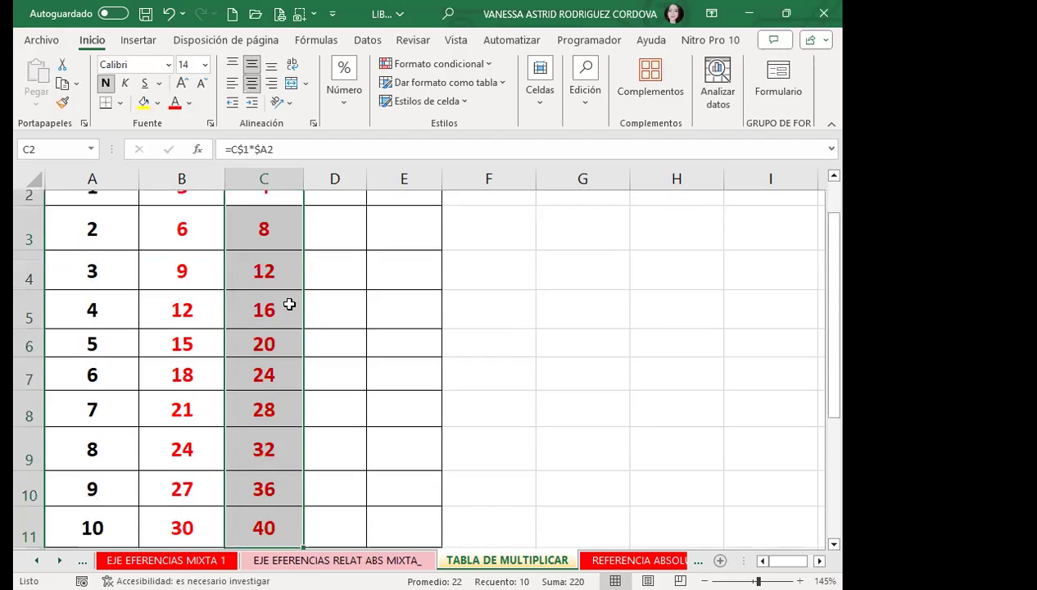
click(292, 440)
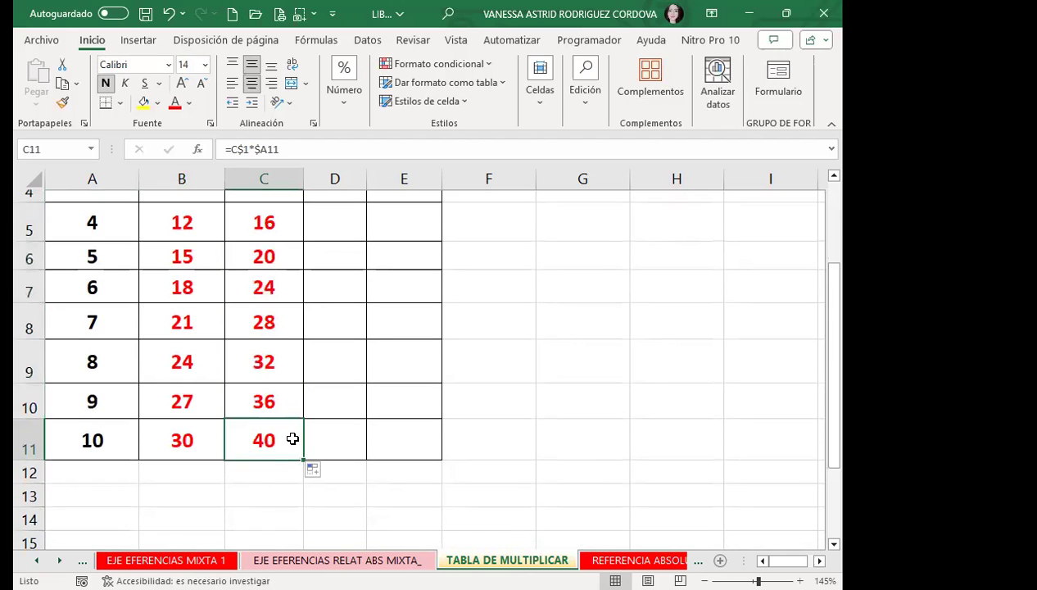
scroll(264, 333, up, 1)
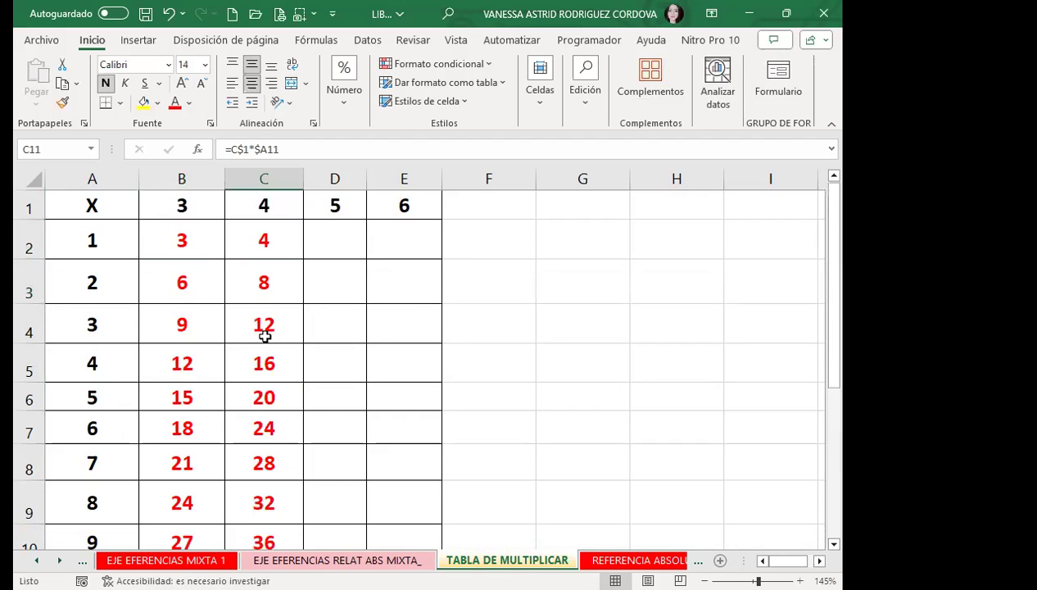
Inspect the copied formulas in C2, C3, C4 and C11 and compare them with B2.
click(273, 236)
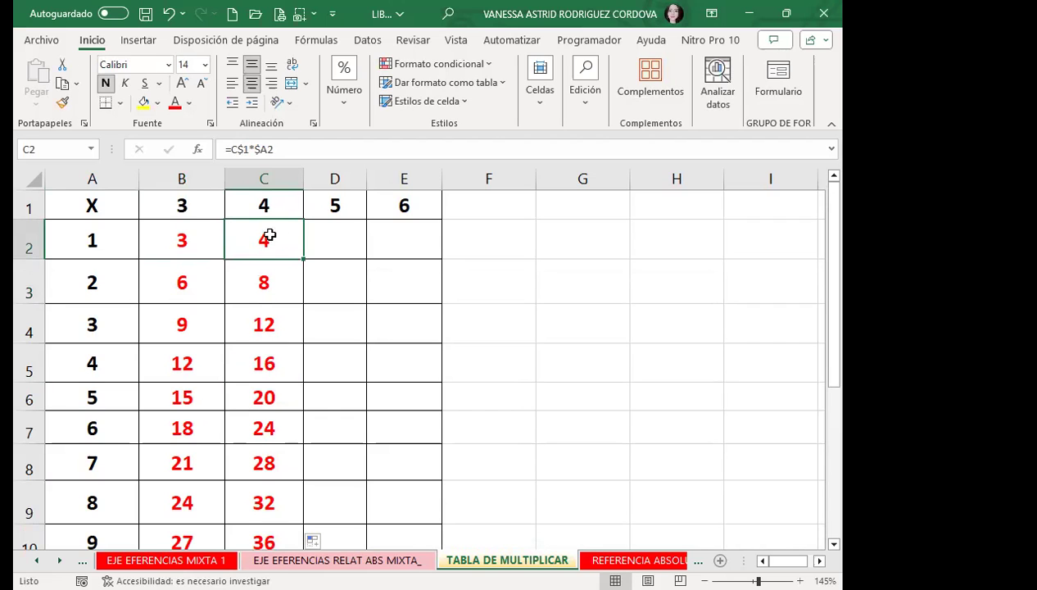
click(264, 291)
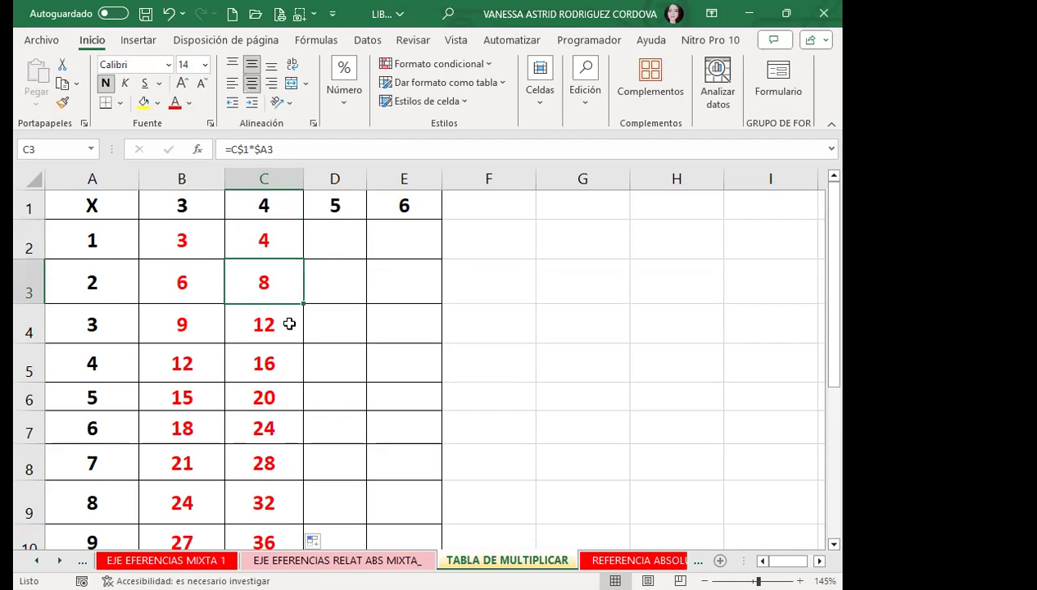
click(275, 324)
scroll(286, 367, down, 1)
click(306, 426)
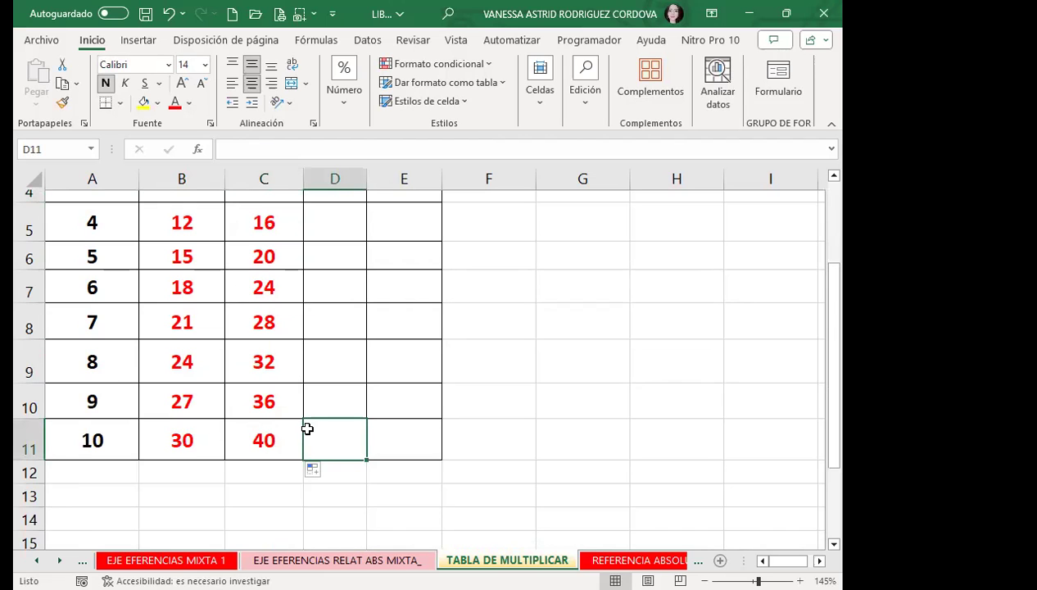
click(267, 432)
scroll(267, 426, up, 1)
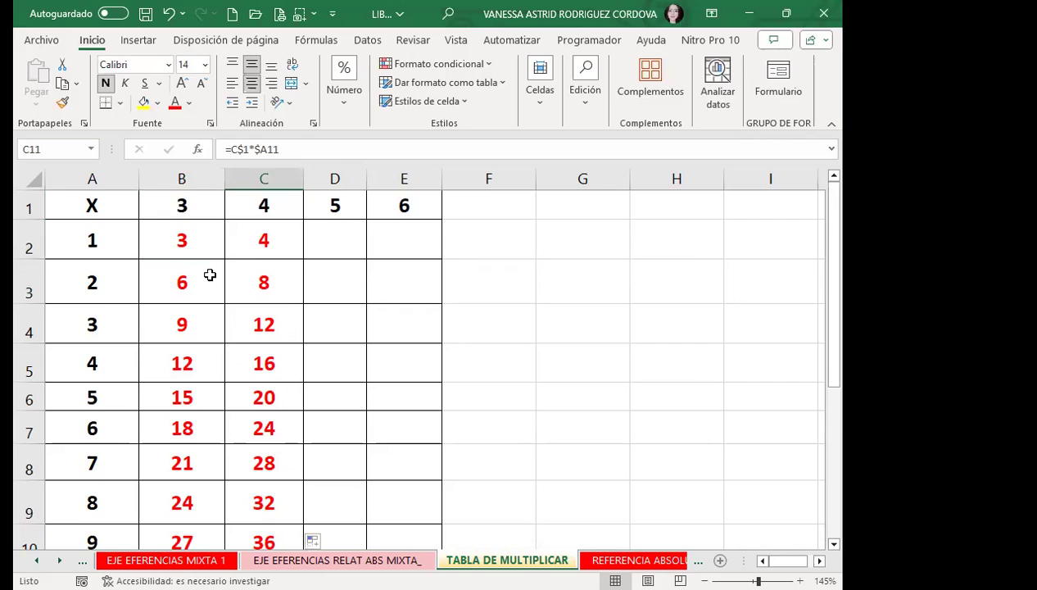
click(177, 238)
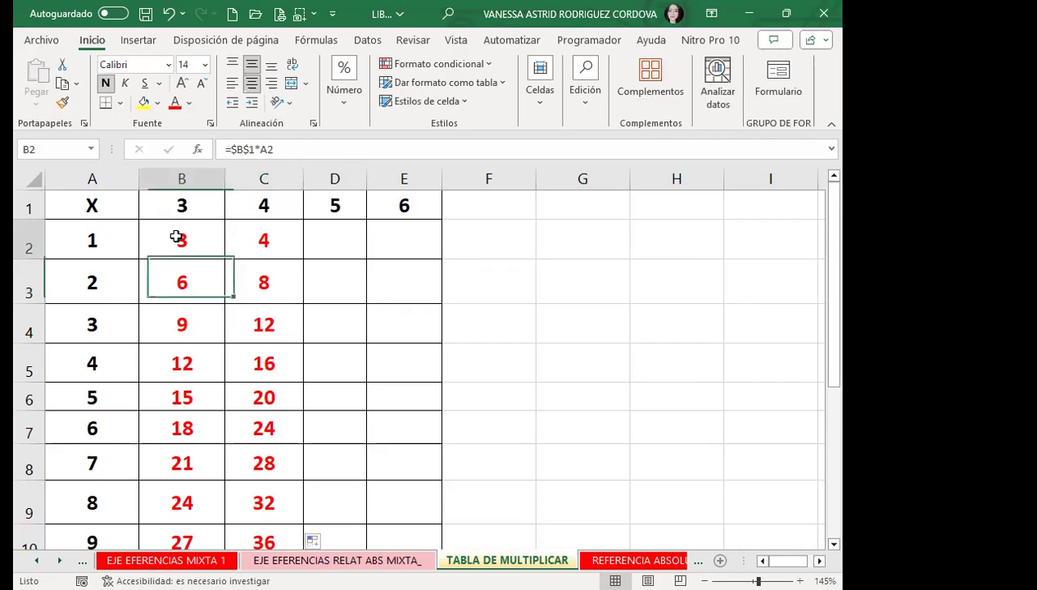
click(322, 240)
Enter =D$1*$A2 in D2, locking row 1 of D1 and column A of A2.
text(=)
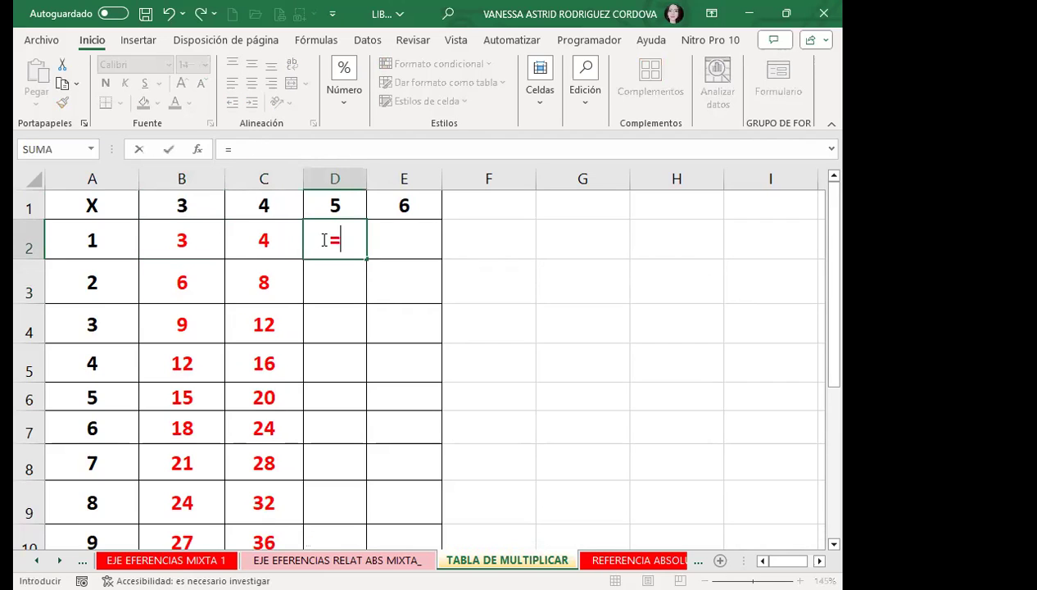
click(360, 205)
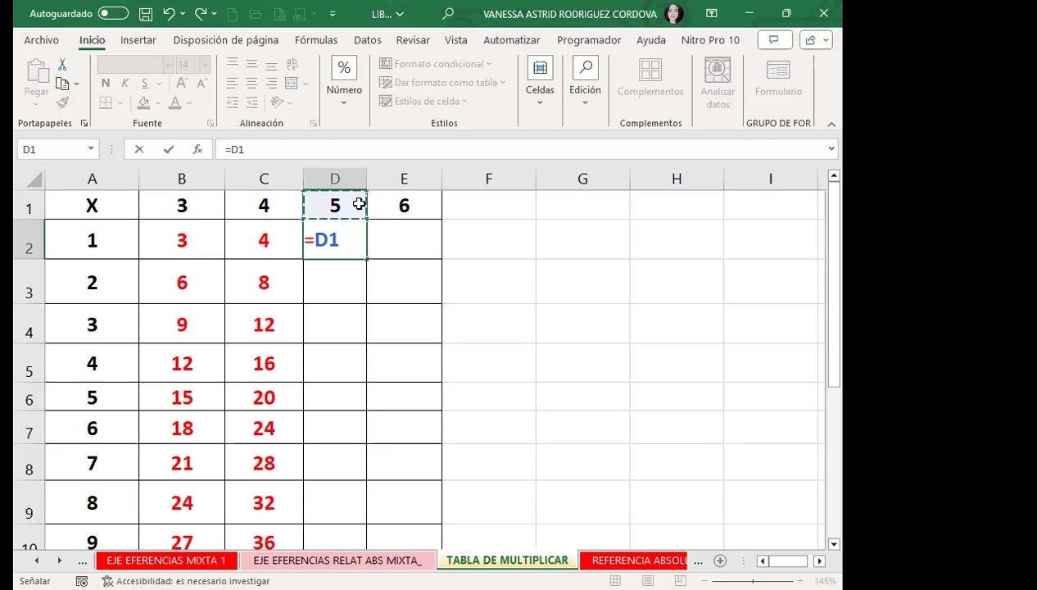
key(F4)
key(F4)
key(F4)
key(F4)
key(F4)
key(F4)
text(*)
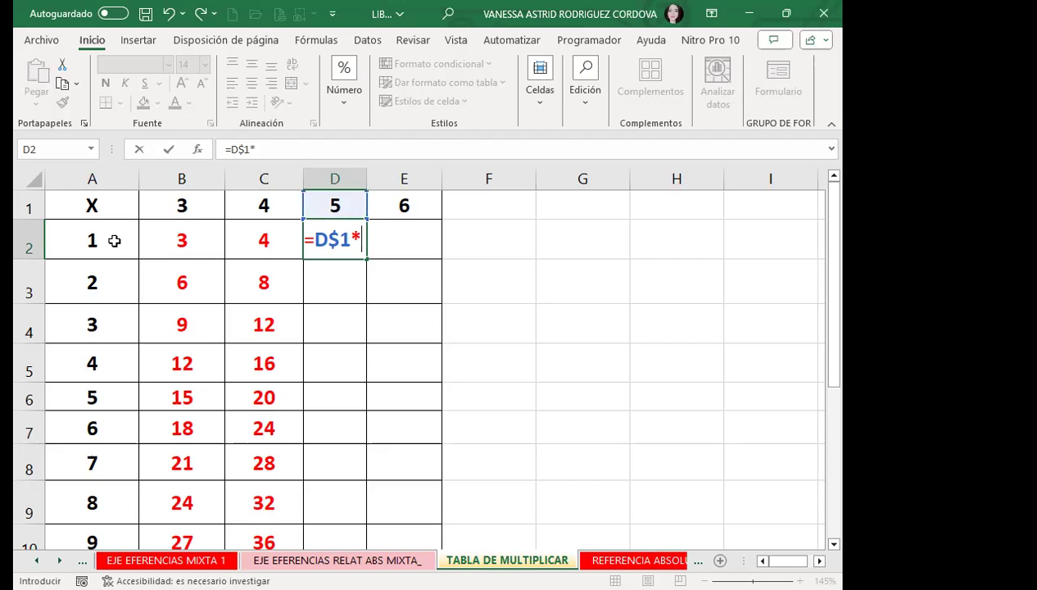
click(114, 240)
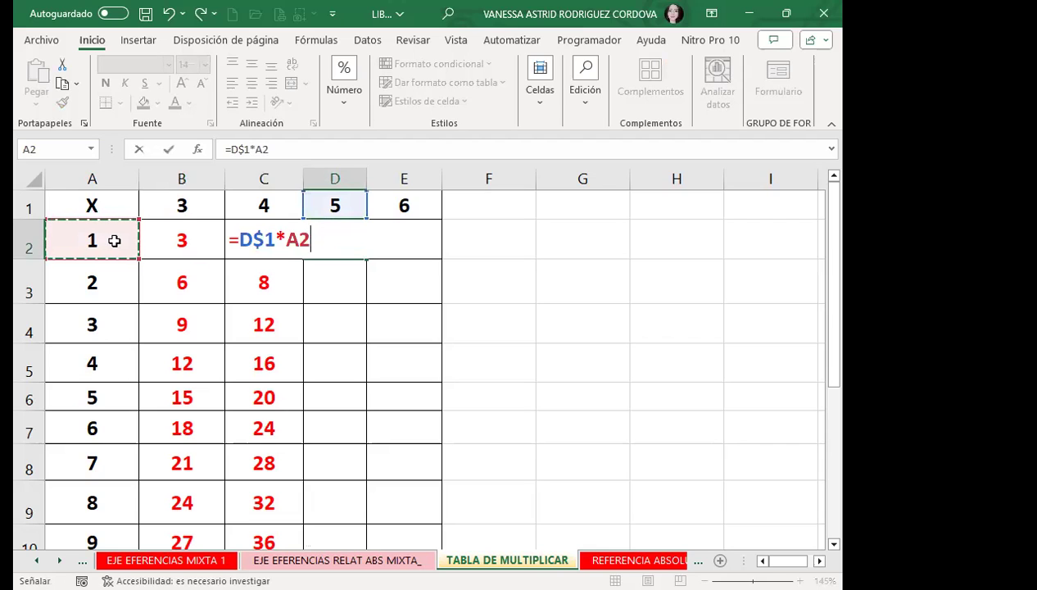
key(F4)
key(F4)
key(F4)
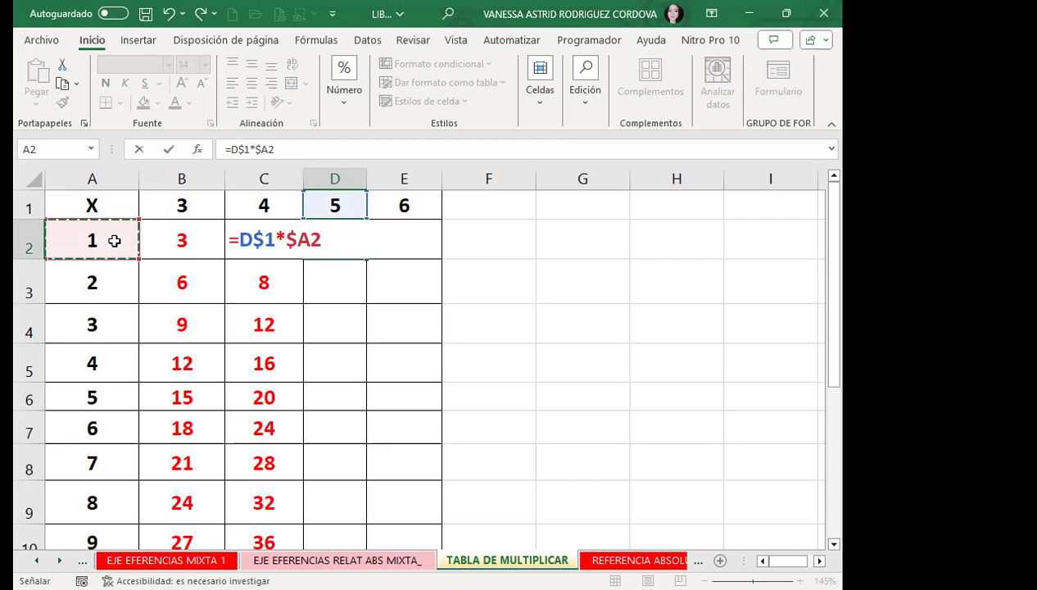
key(Return)
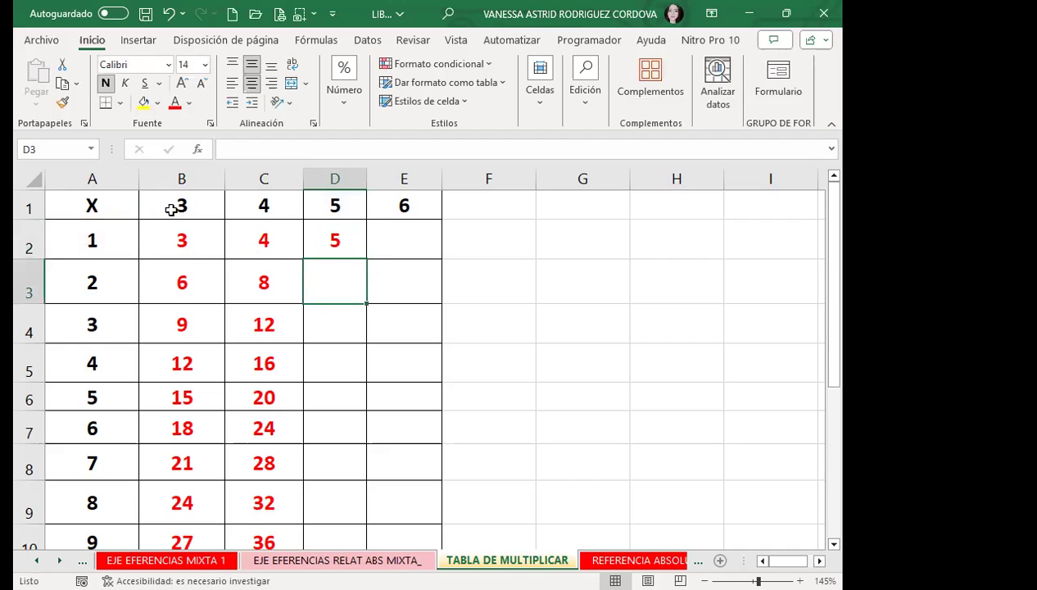
Fill the D2 formula down column D for the 5 times table (5, 10, 15 …).
key(Up)
double_click(367, 259)
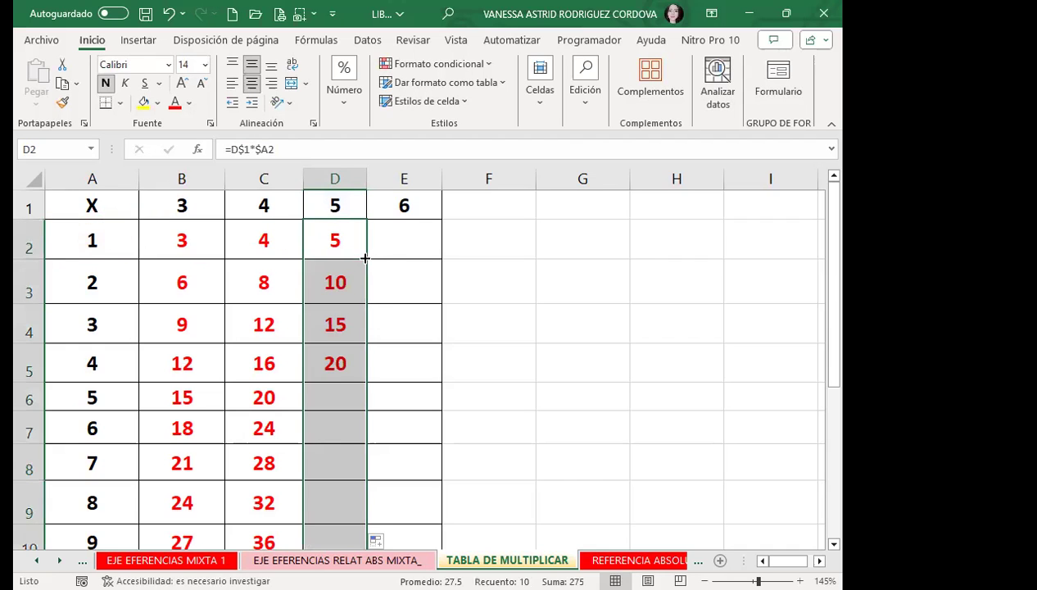
scroll(332, 410, down, 1)
scroll(333, 373, up, 1)
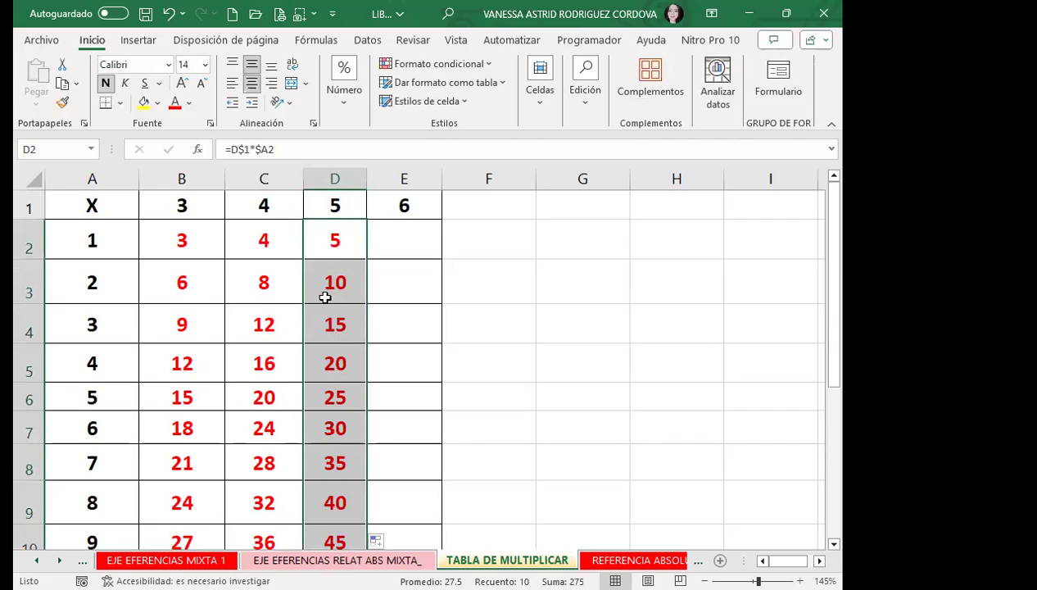
click(406, 240)
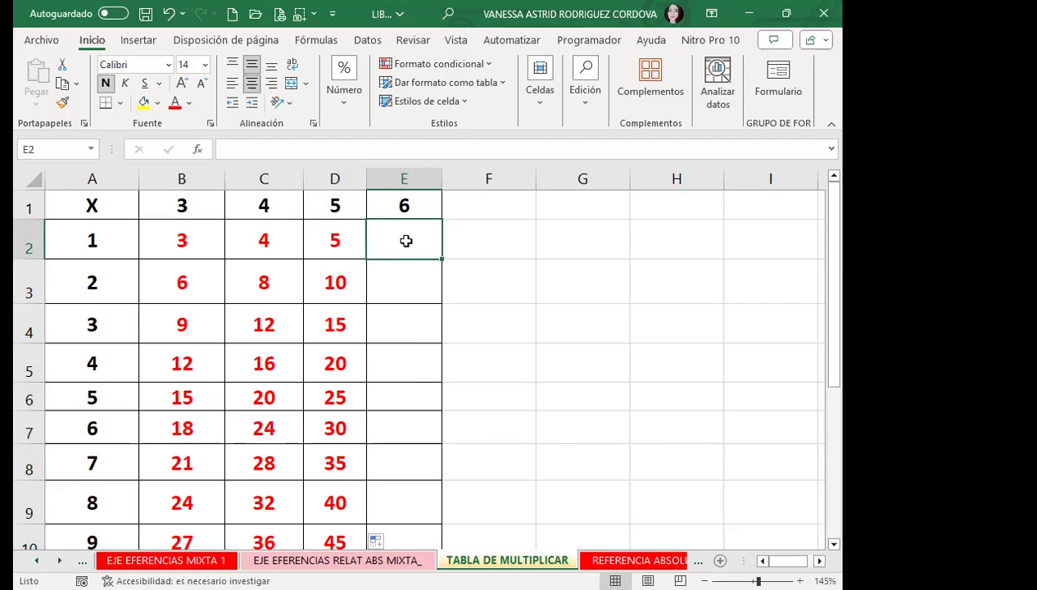
Enter =$E$1*A2 in E2 and fill it down column E for the 6 times table.
text(=)
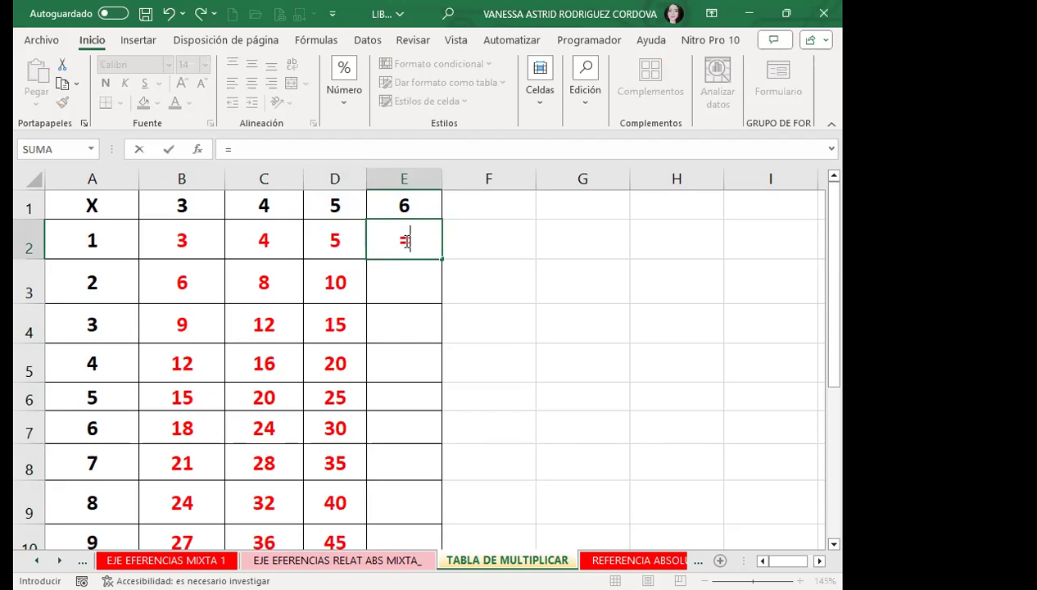
click(419, 206)
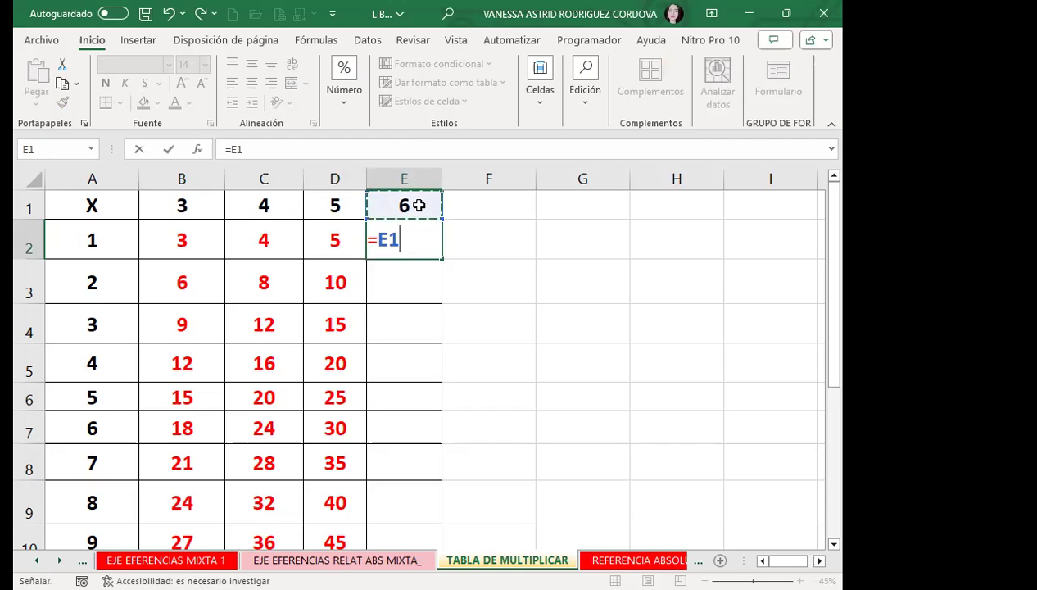
key(F4)
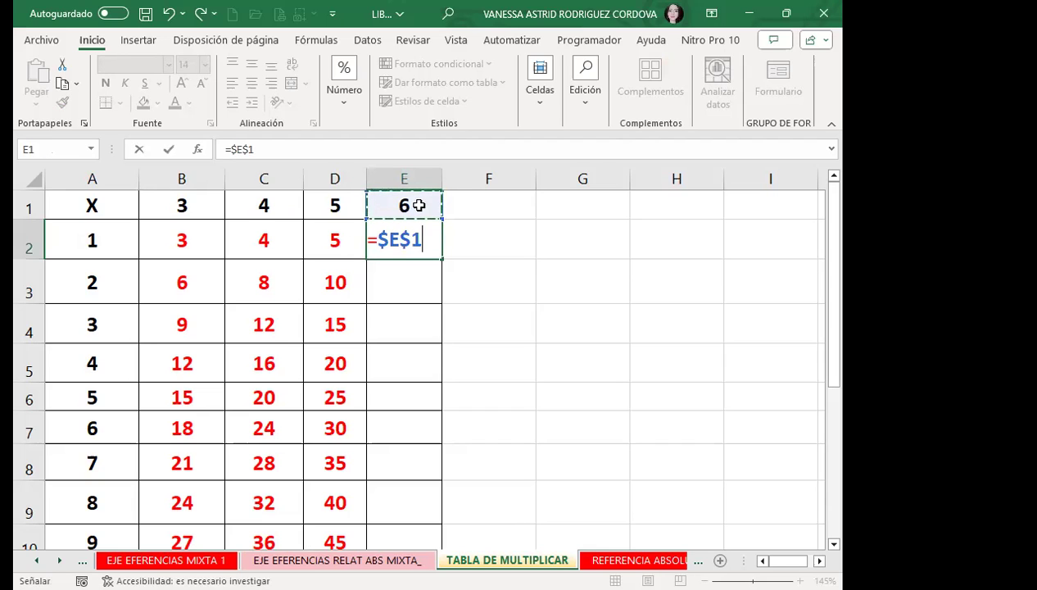
text(*)
click(112, 252)
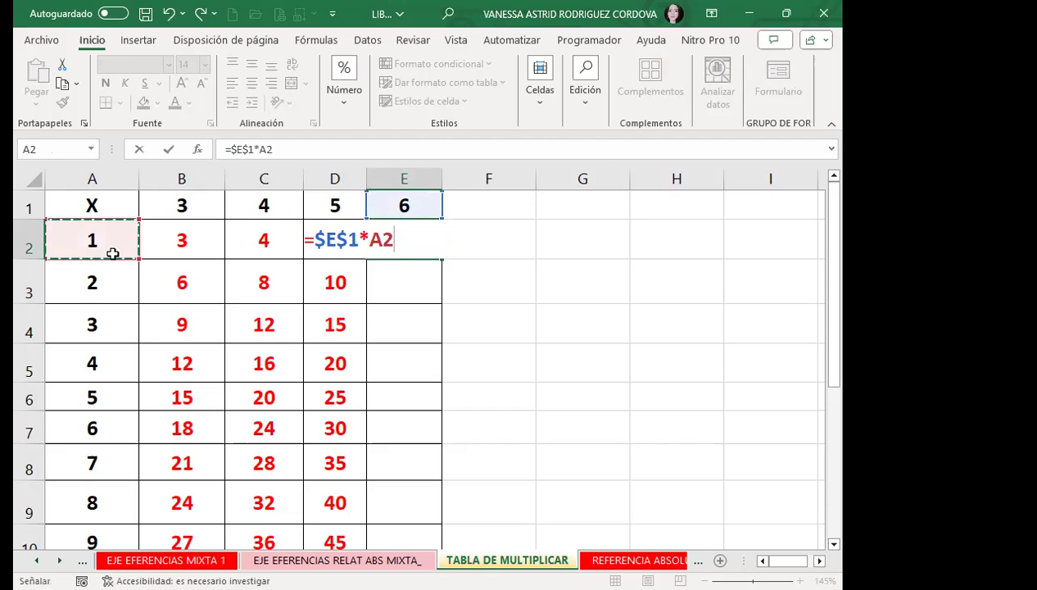
key(Return)
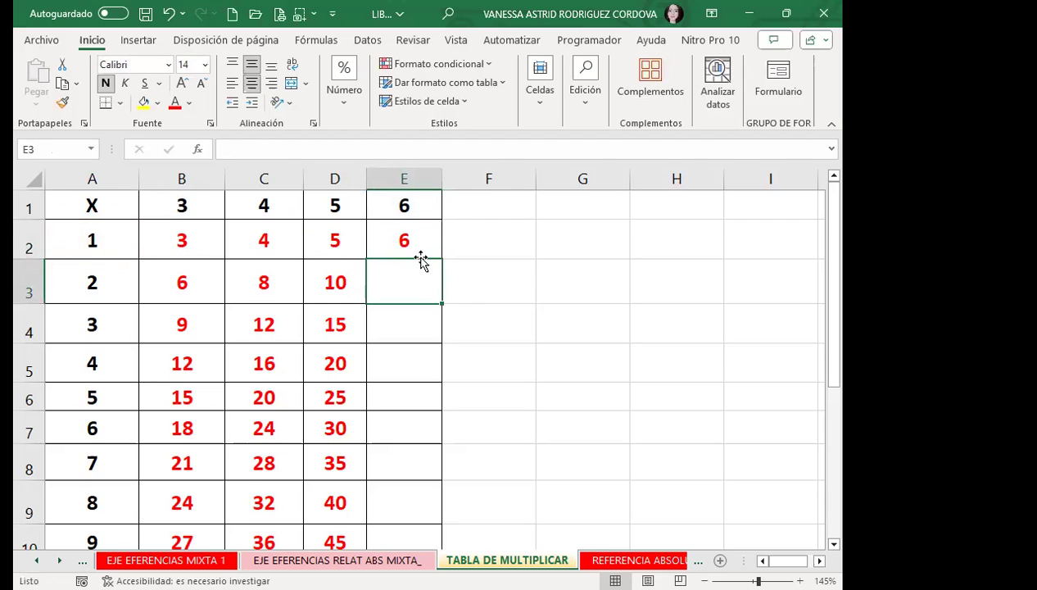
click(432, 254)
double_click(433, 259)
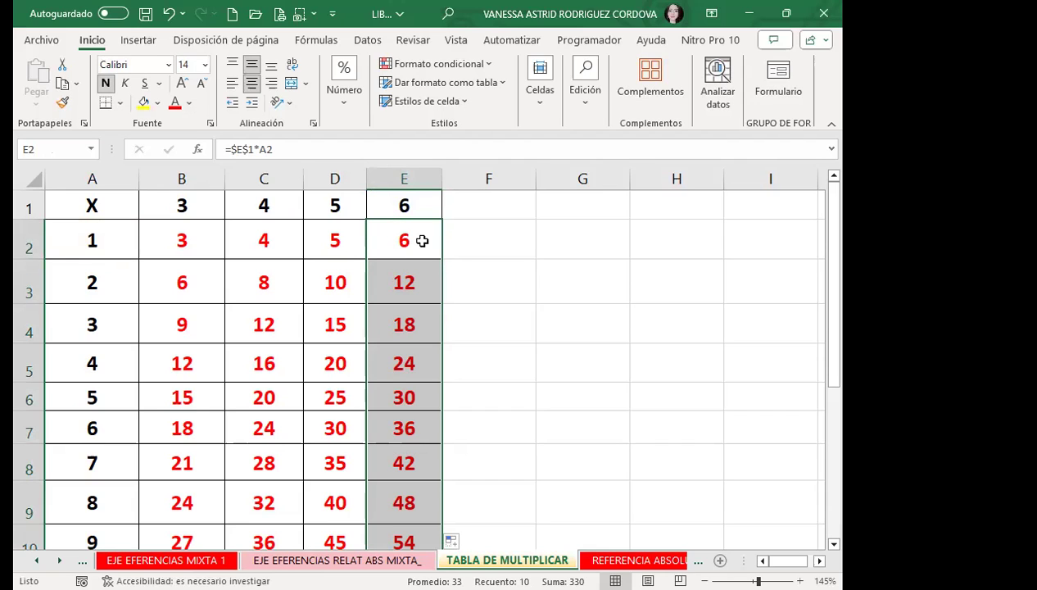
click(201, 242)
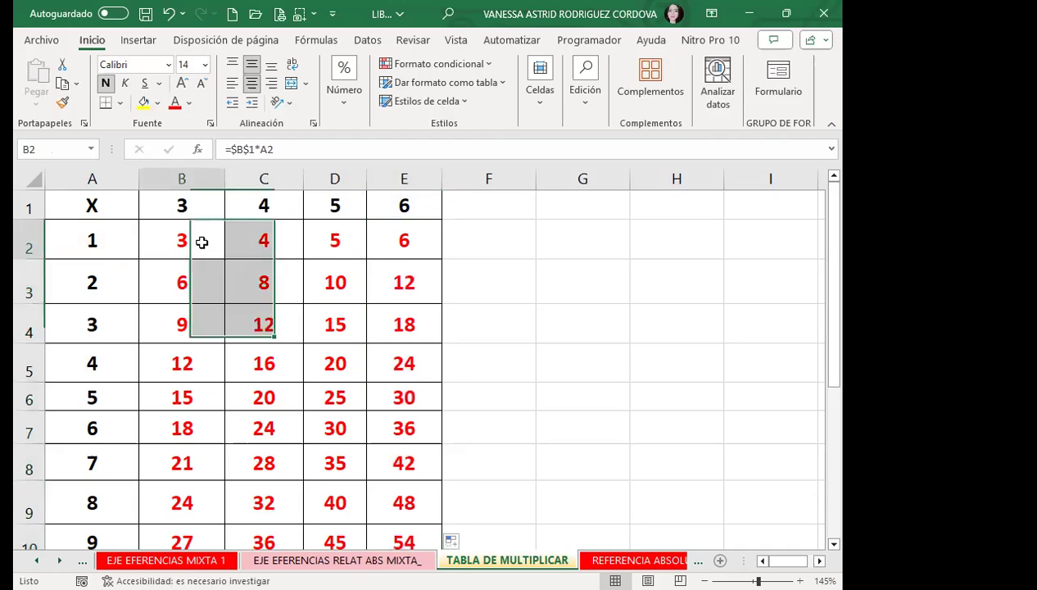
Delete the products in B3:E11, then review B2's formula and B1's header 3.
click(204, 296)
drag(205, 307, 407, 479)
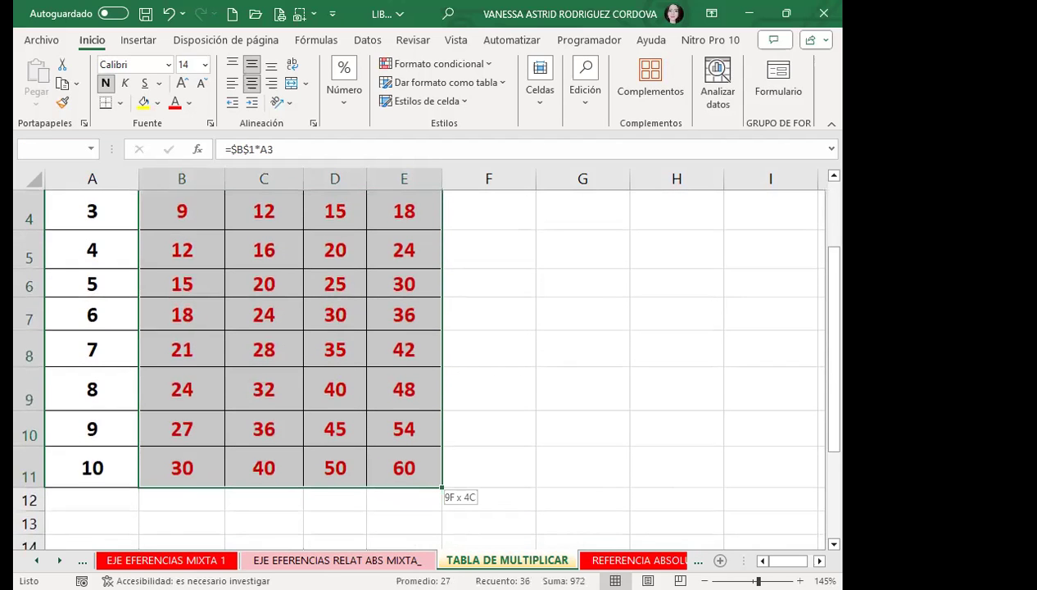
scroll(414, 464, up, 1)
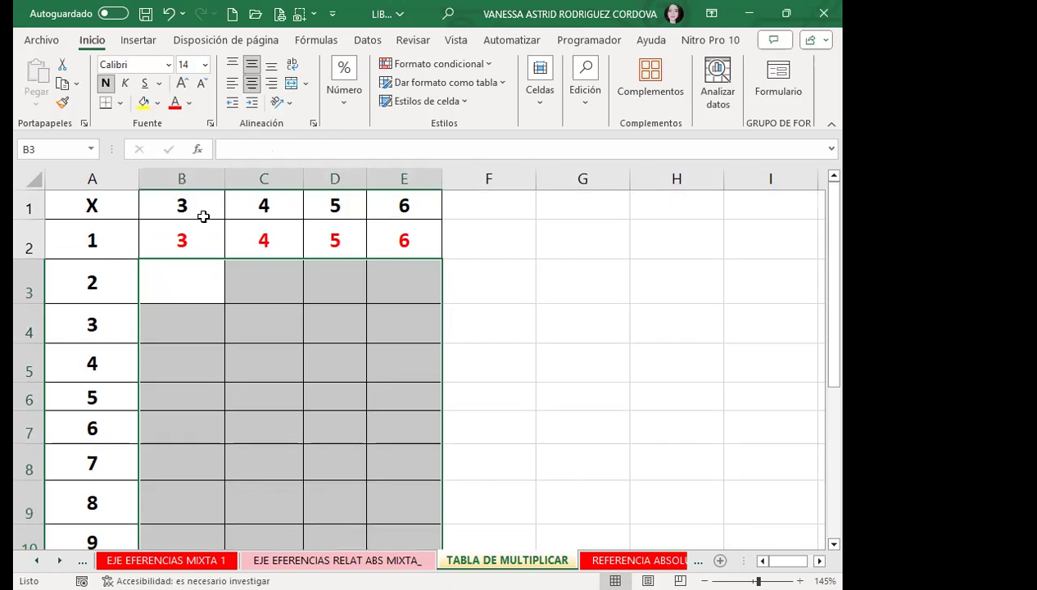
click(187, 226)
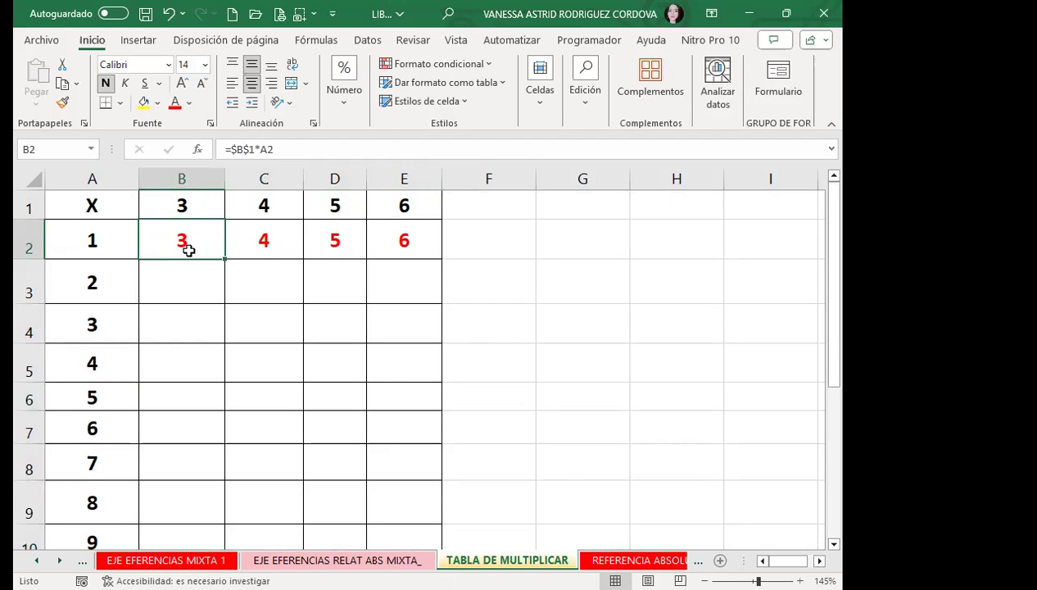
click(202, 203)
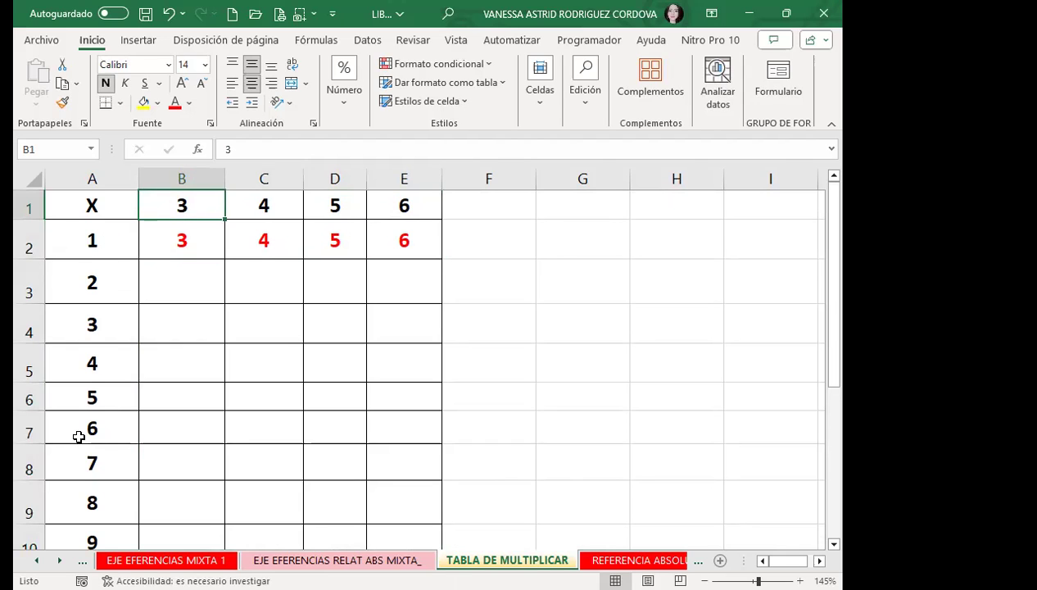
click(157, 238)
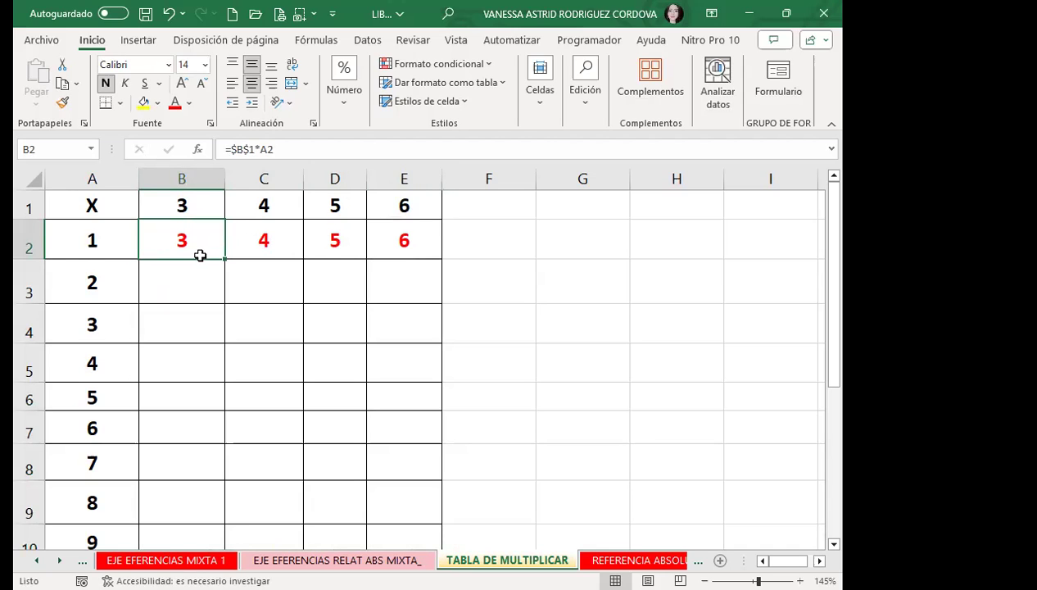
drag(224, 259, 433, 255)
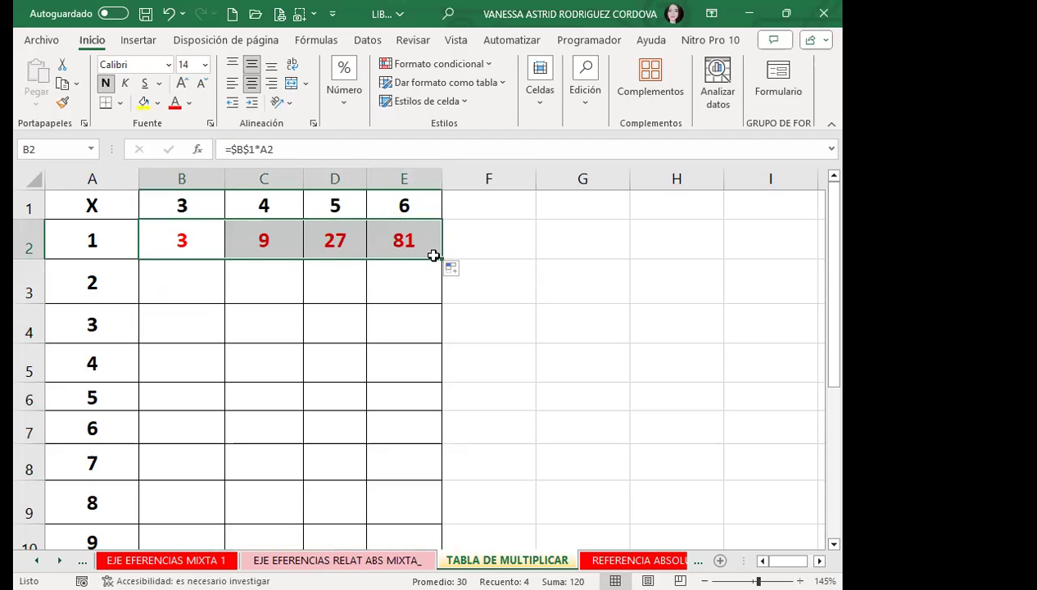
click(197, 260)
click(199, 208)
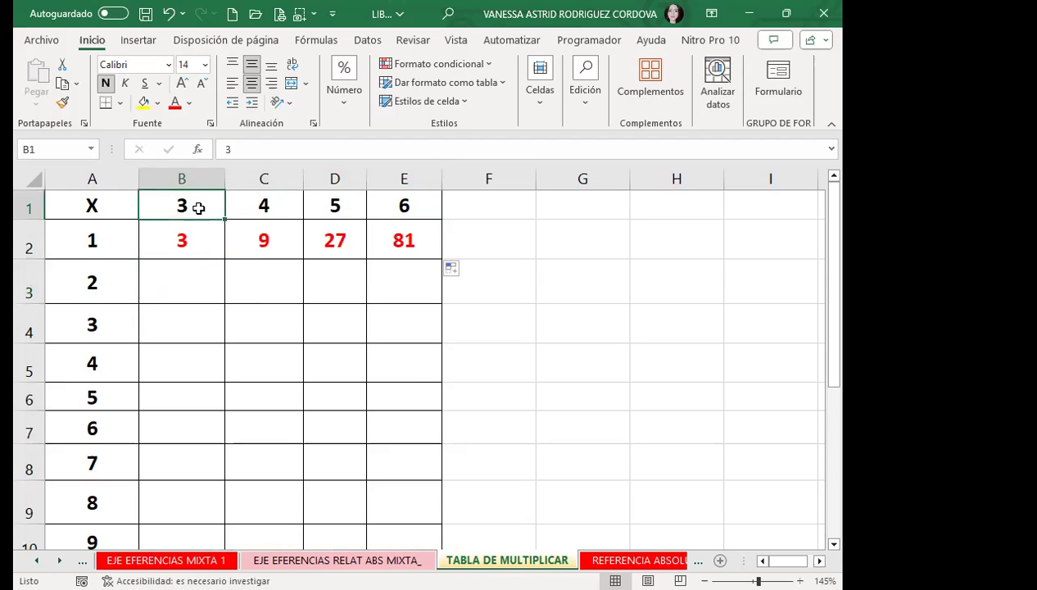
click(261, 233)
click(250, 151)
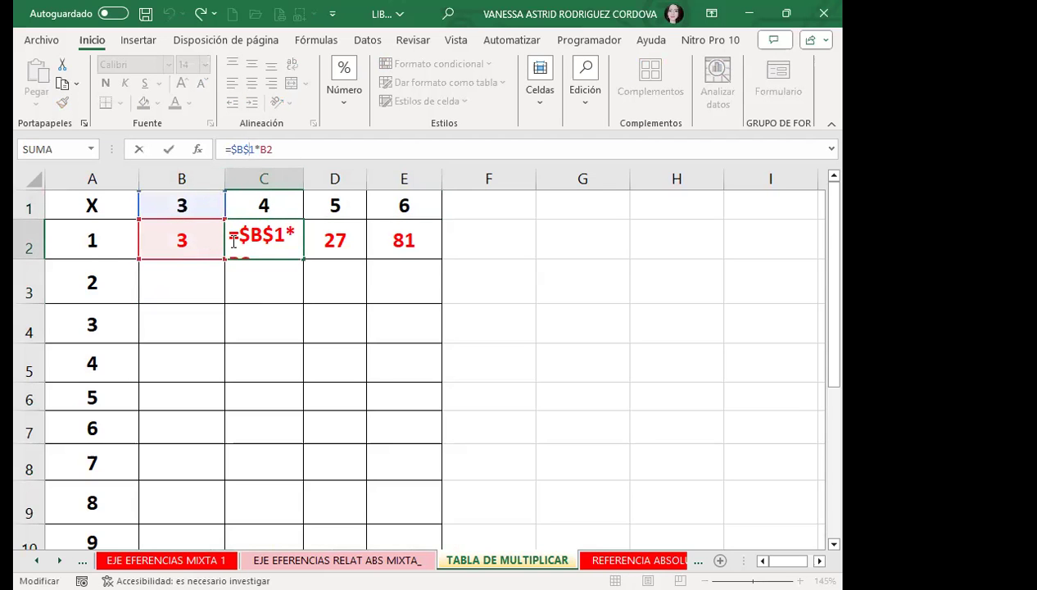
click(336, 239)
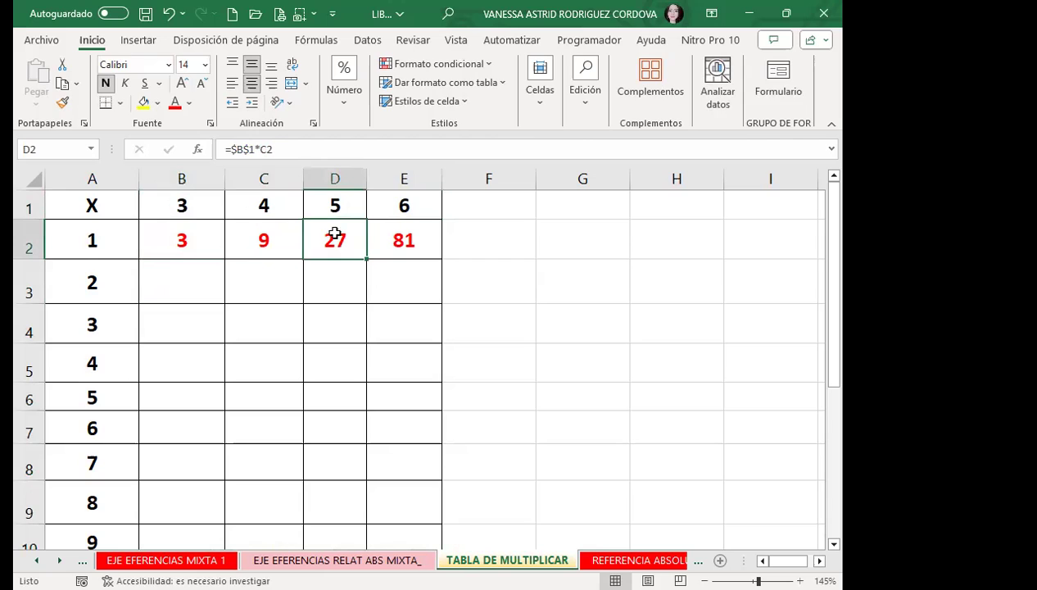
double_click(243, 151)
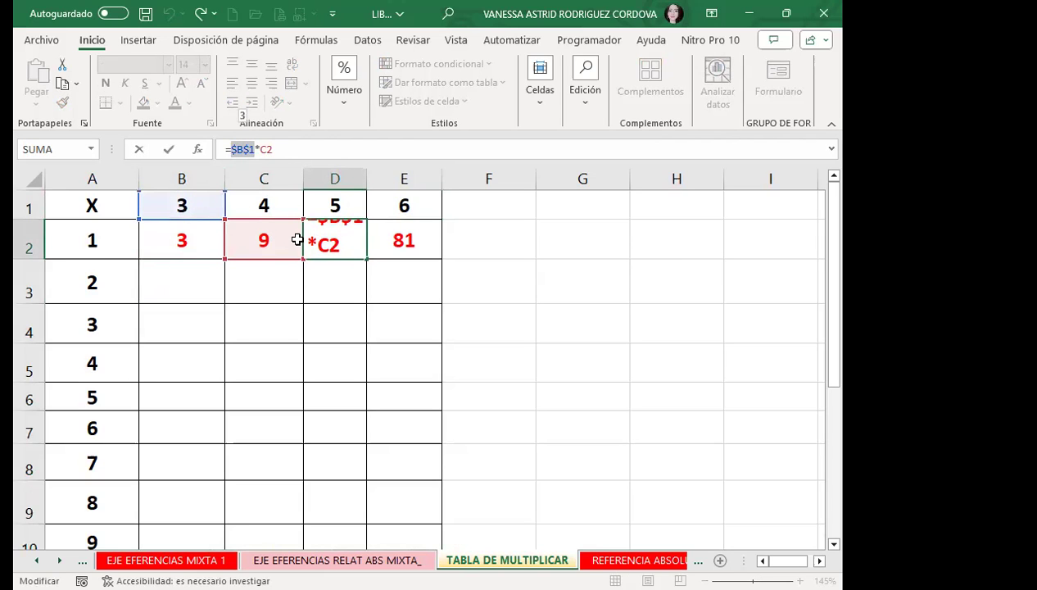
key(Return)
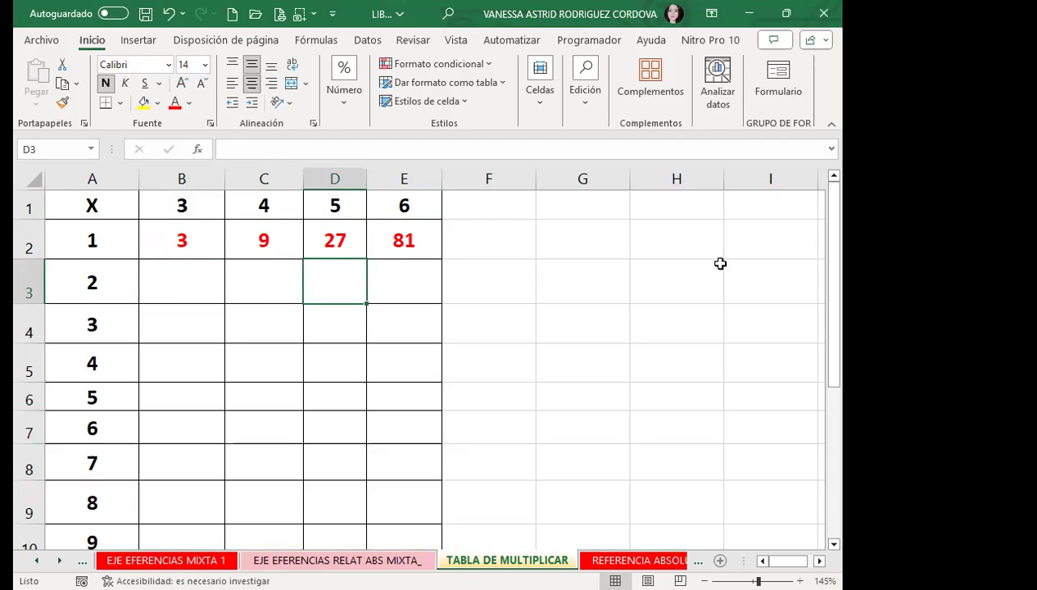
click(181, 238)
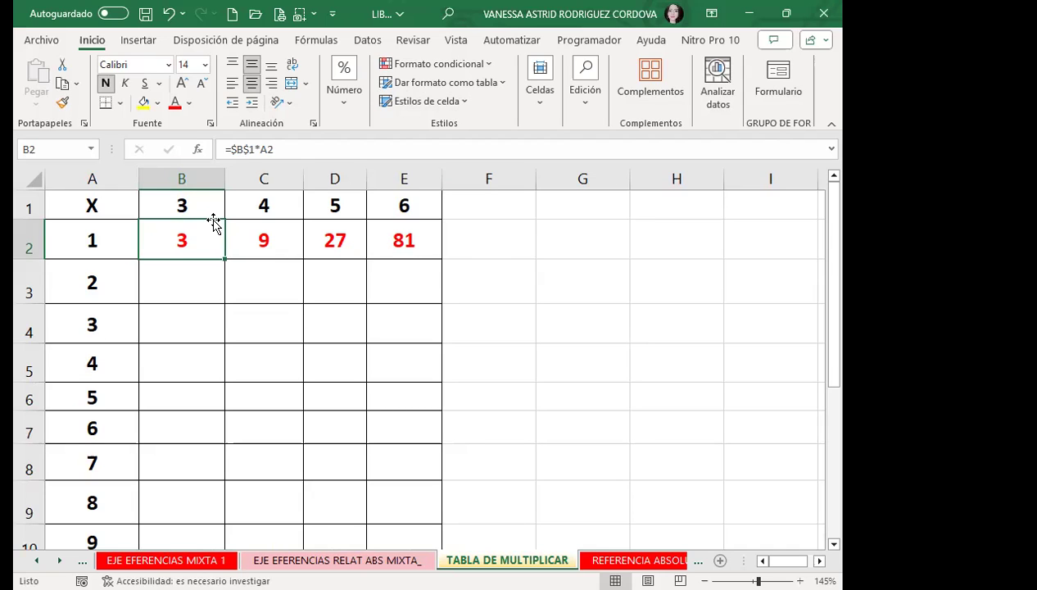
Copy B2's mixed-reference formula and paste it across the whole multiplication table.
drag(199, 207, 572, 209)
key(ctrl+c)
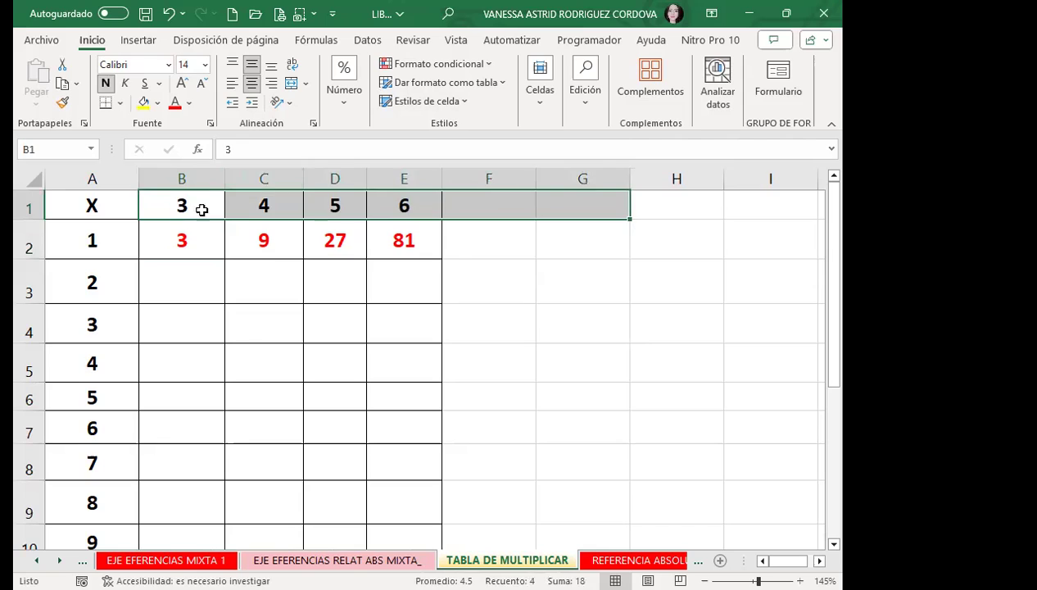
click(195, 239)
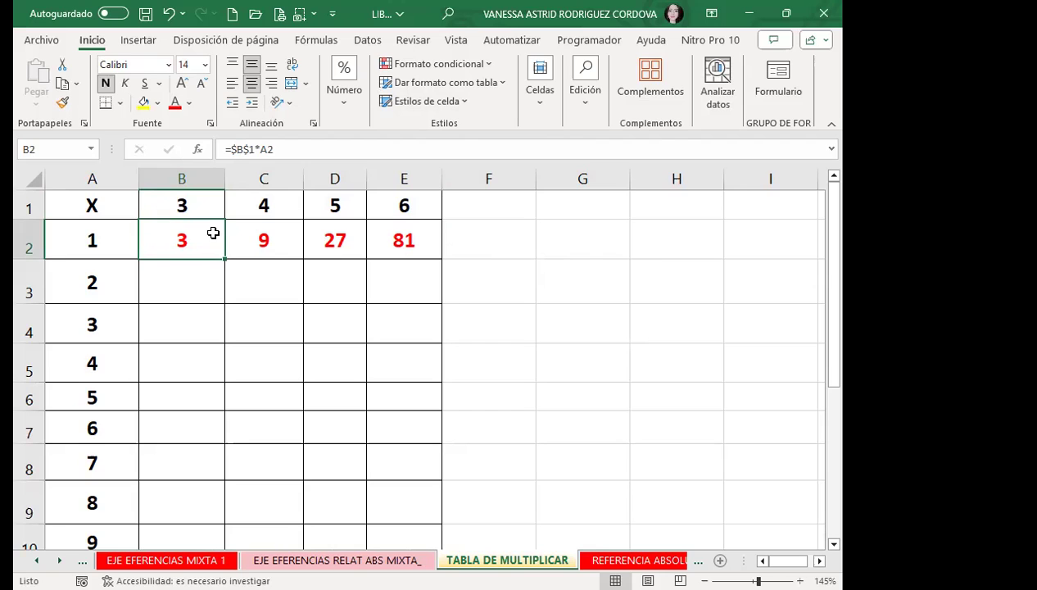
key(Right)
key(Right)
key(Left)
key(ctrl+v)
key(ctrl+v)
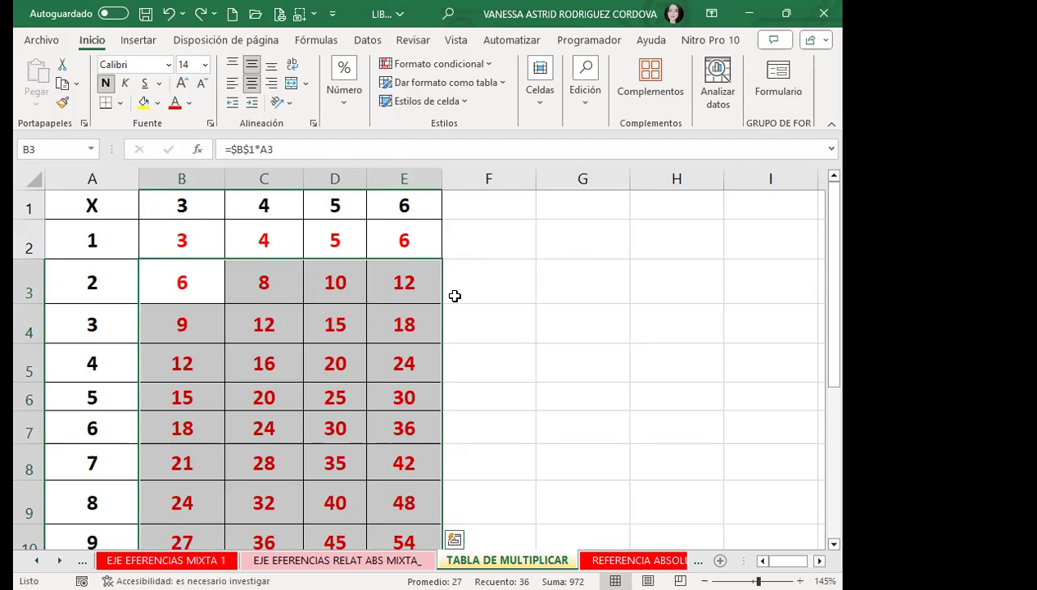
Check the formulas in B2 and D2, then move to the REFERENCIA ABSOLUTA MIXTA sheet.
click(202, 235)
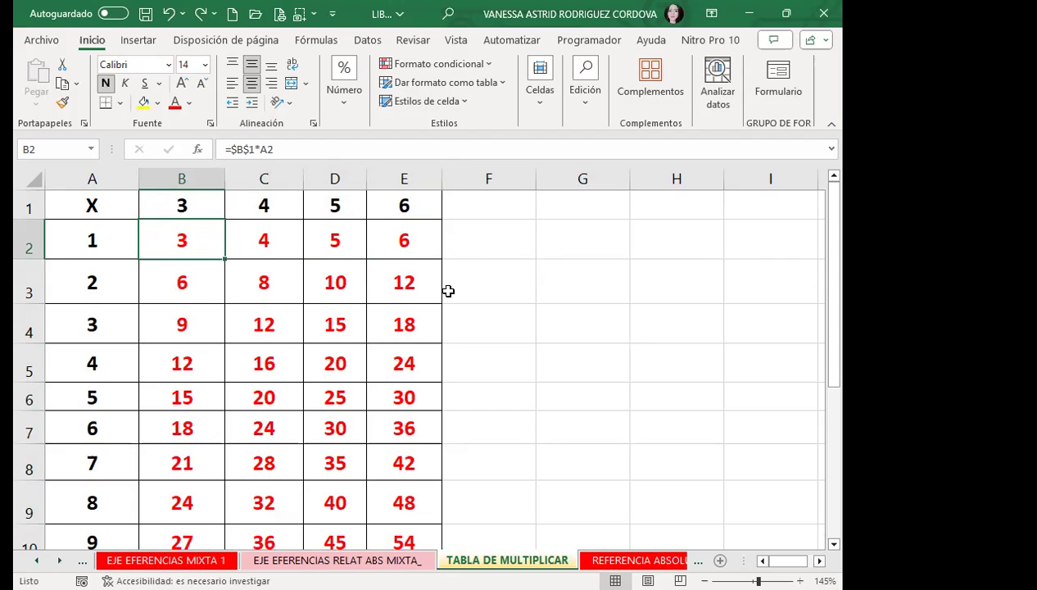
click(339, 254)
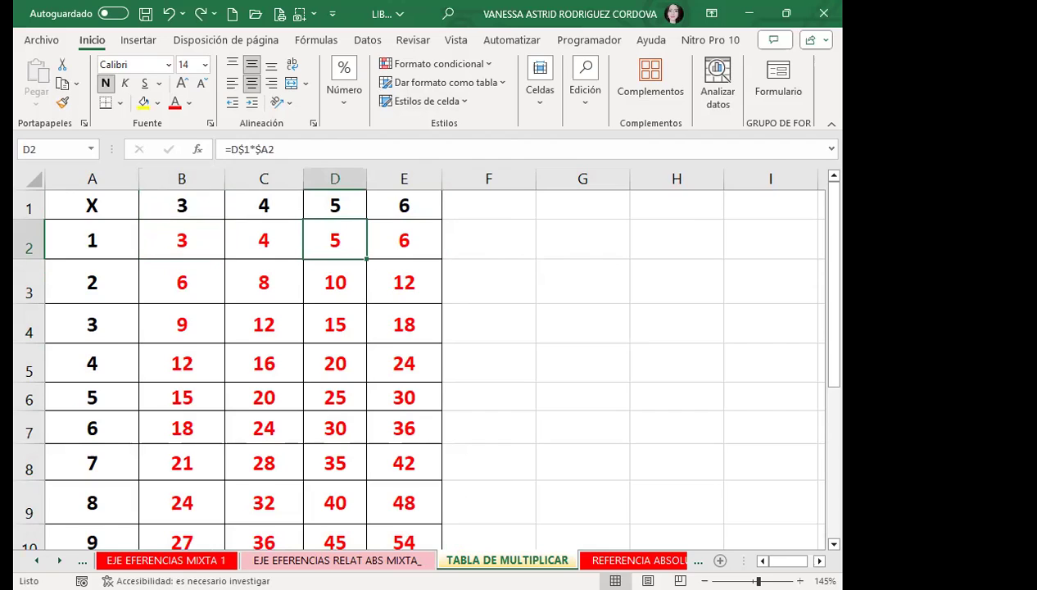
key(ctrl+Page_Down)
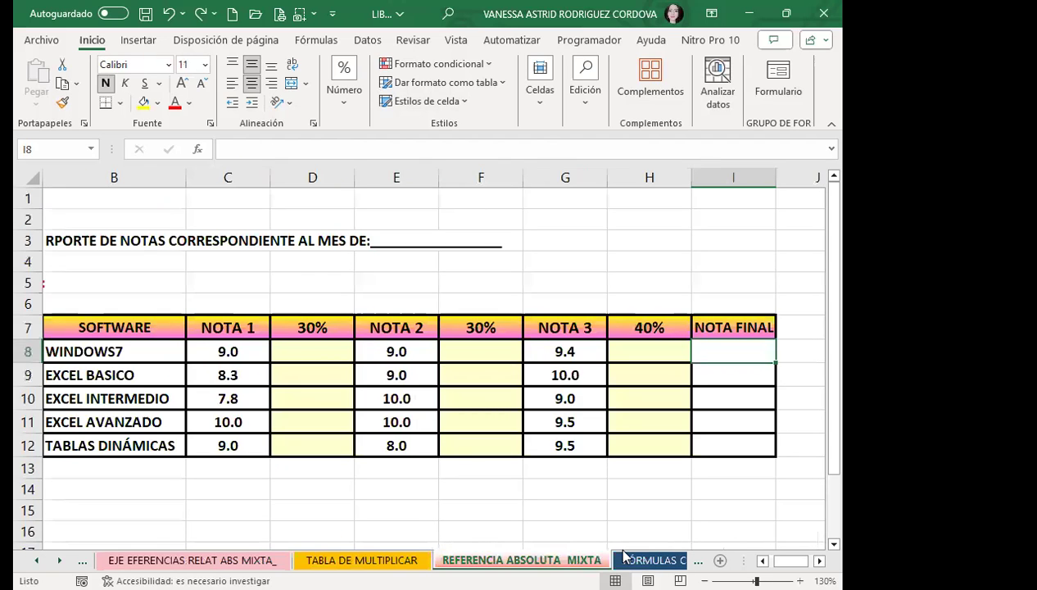
click(305, 375)
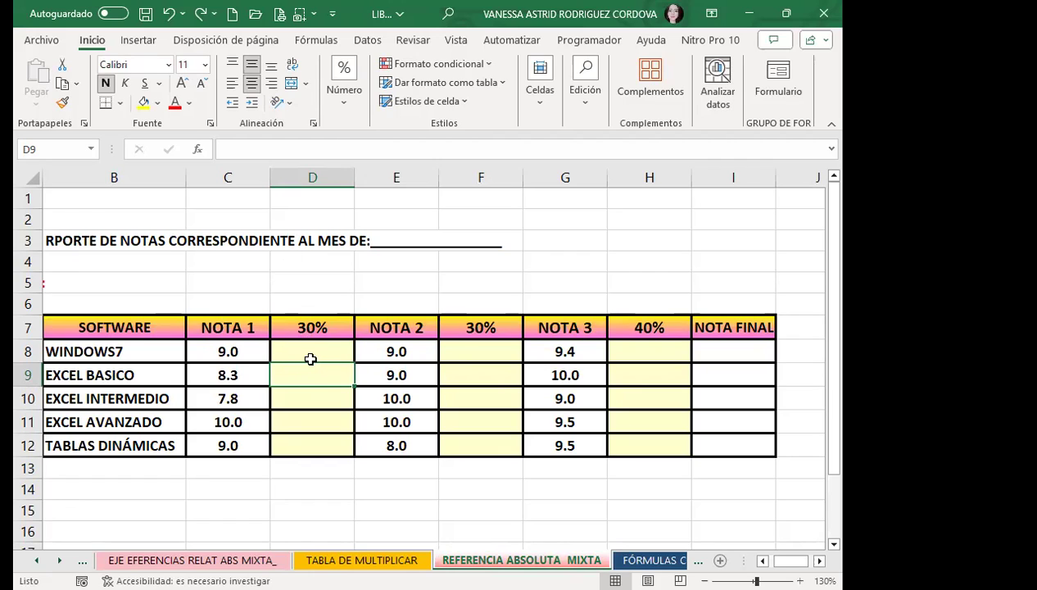
click(313, 352)
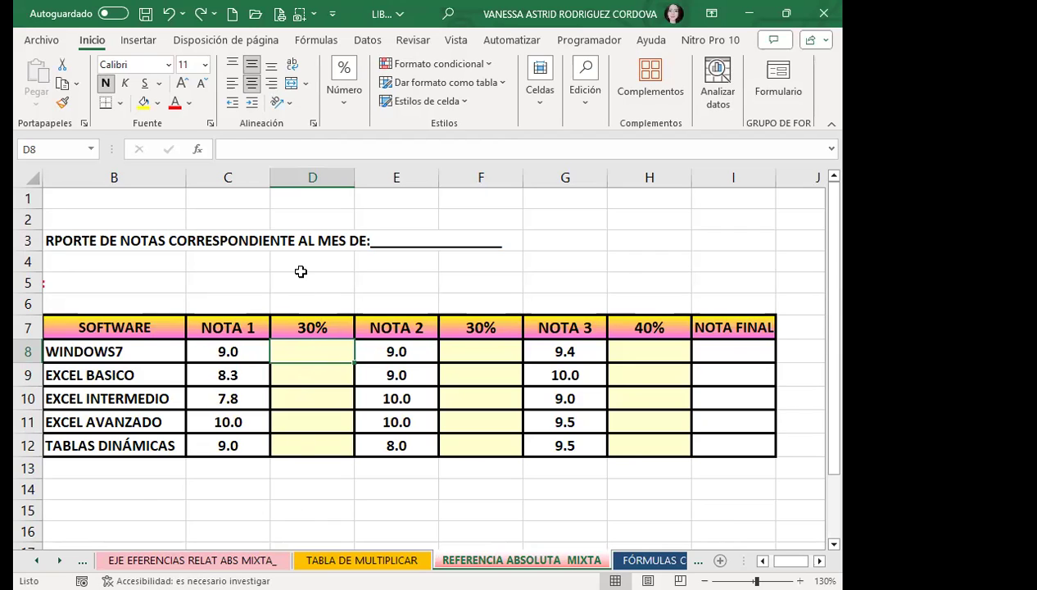
click(339, 330)
drag(236, 348, 244, 422)
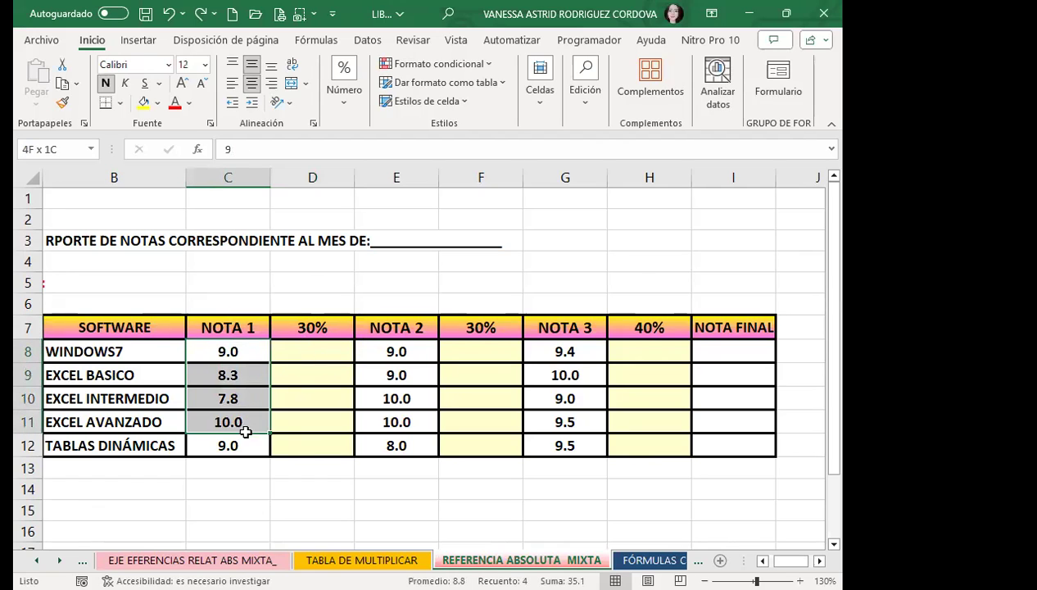
click(497, 327)
drag(414, 351, 409, 446)
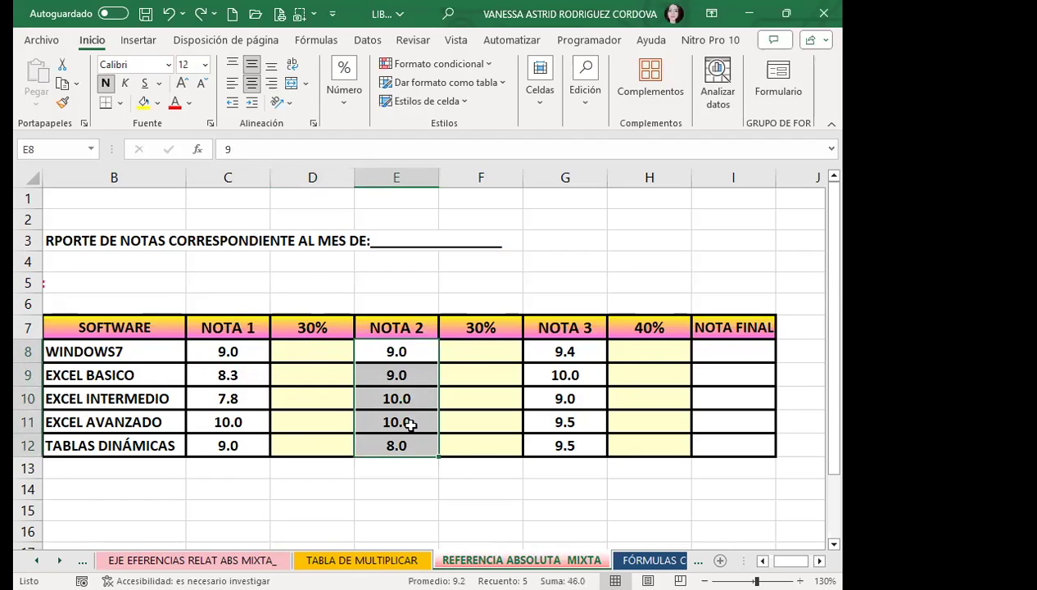
click(654, 327)
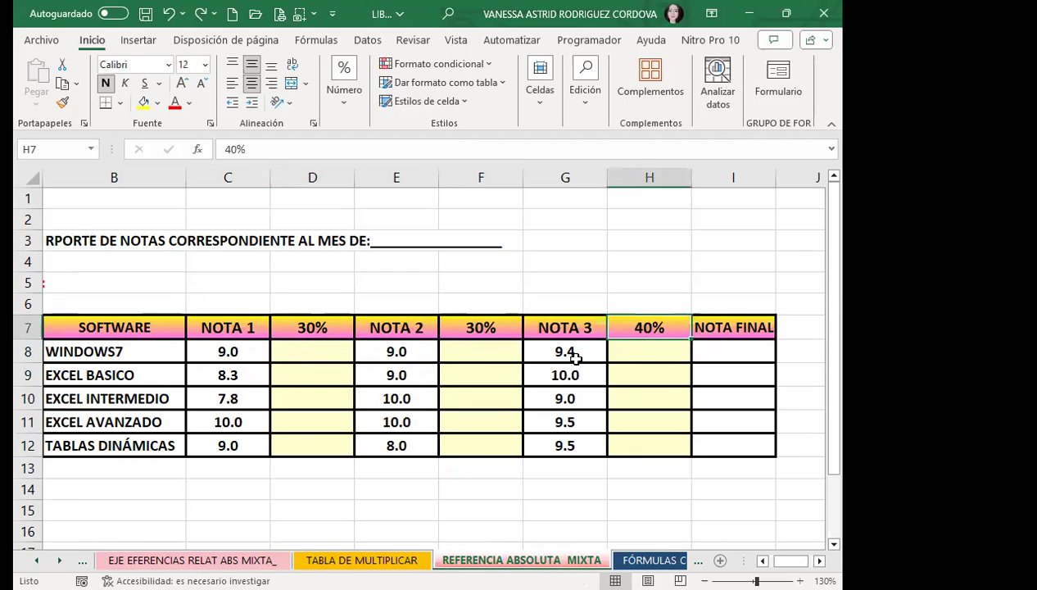
drag(576, 358, 567, 445)
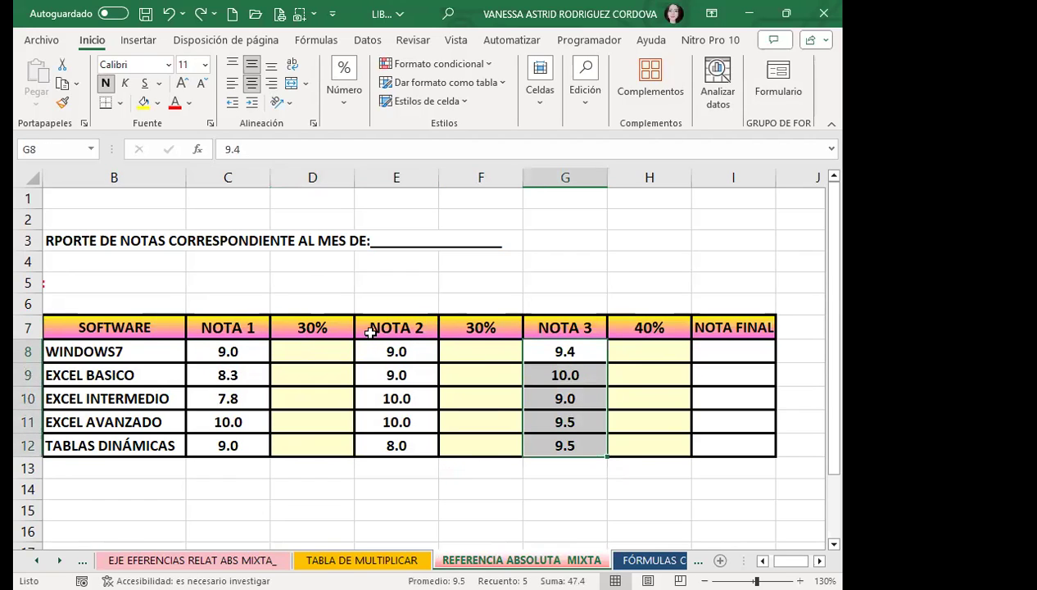
click(315, 350)
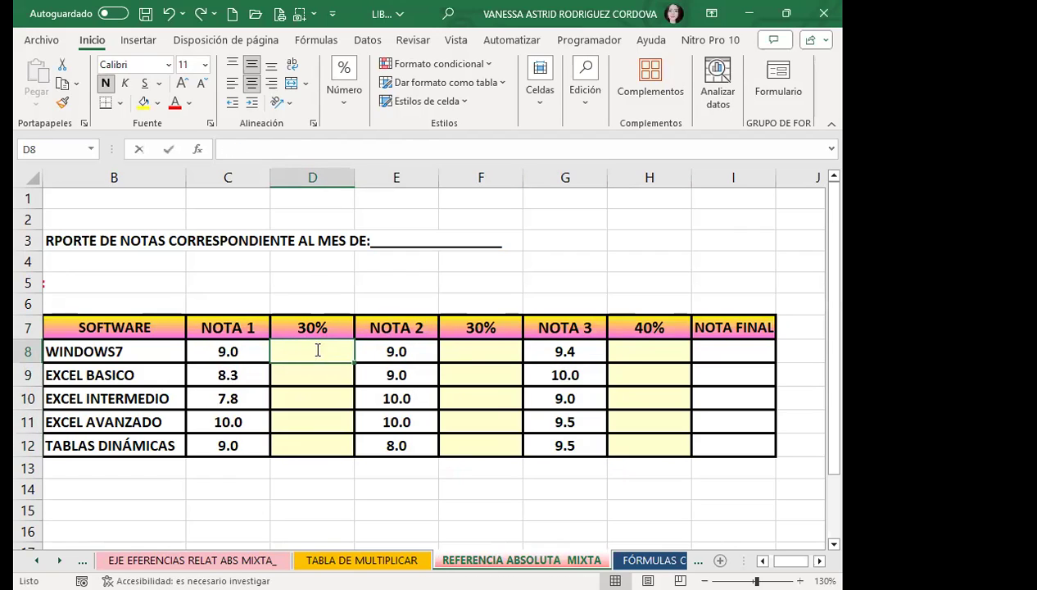
Enter =C8*30% in D8 and fill it down to D12 (2.7, 2.5, 2.3, 3.0, 2.7).
text(=)
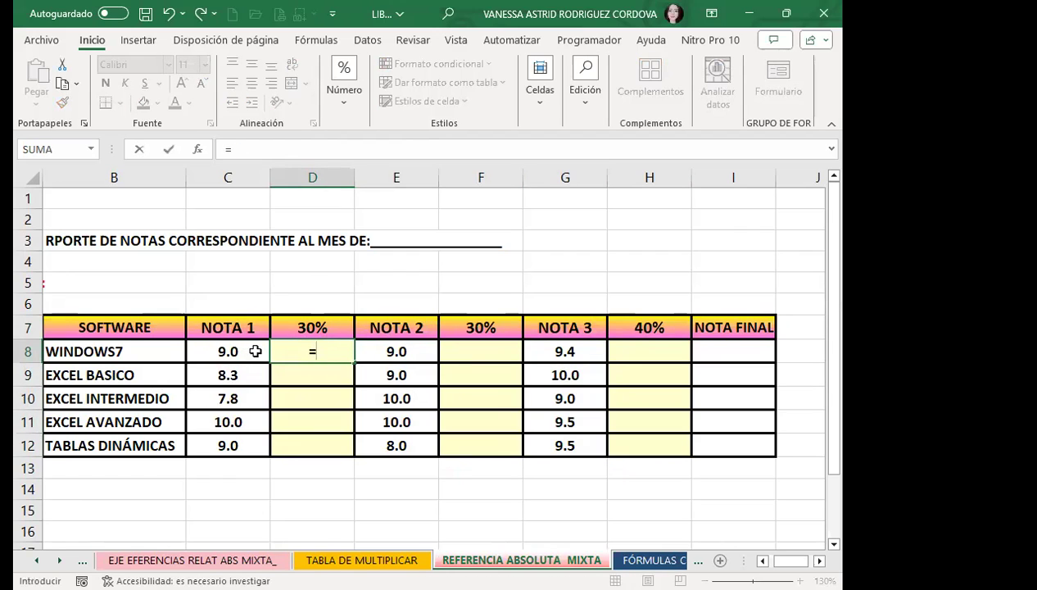
click(256, 351)
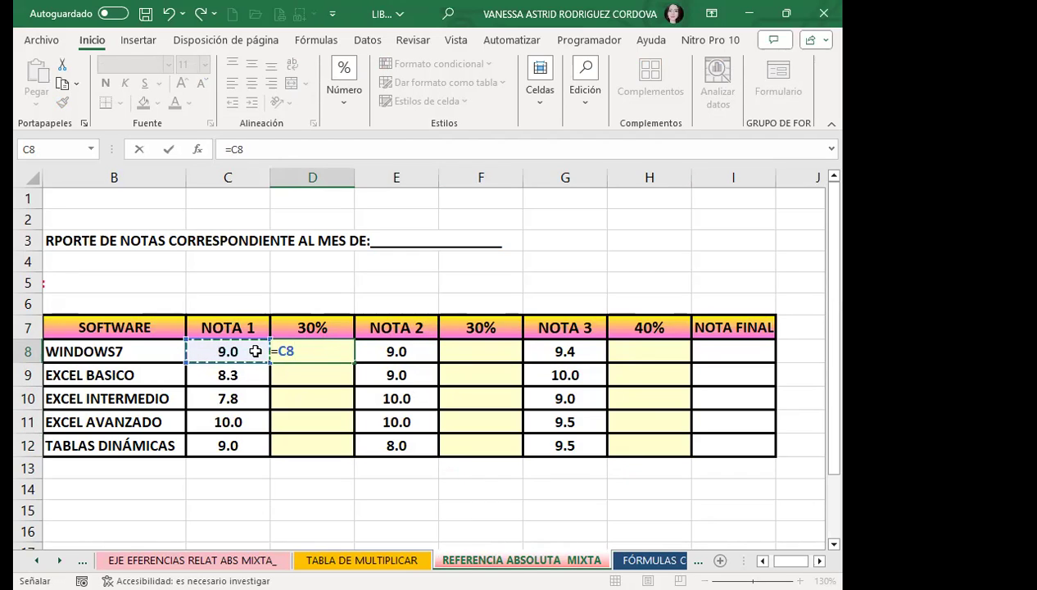
text(*30%)
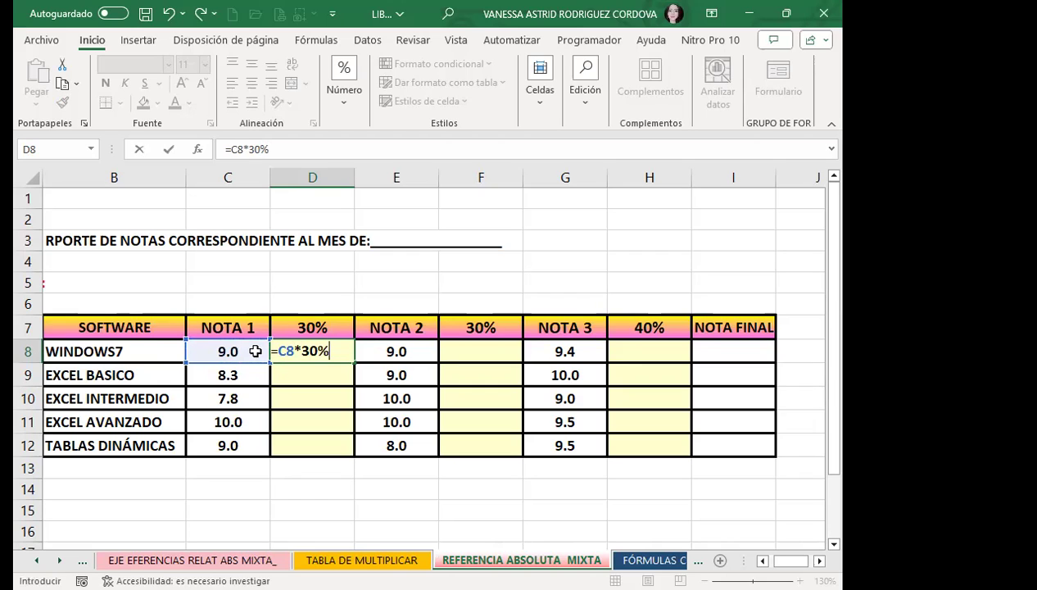
key(Return)
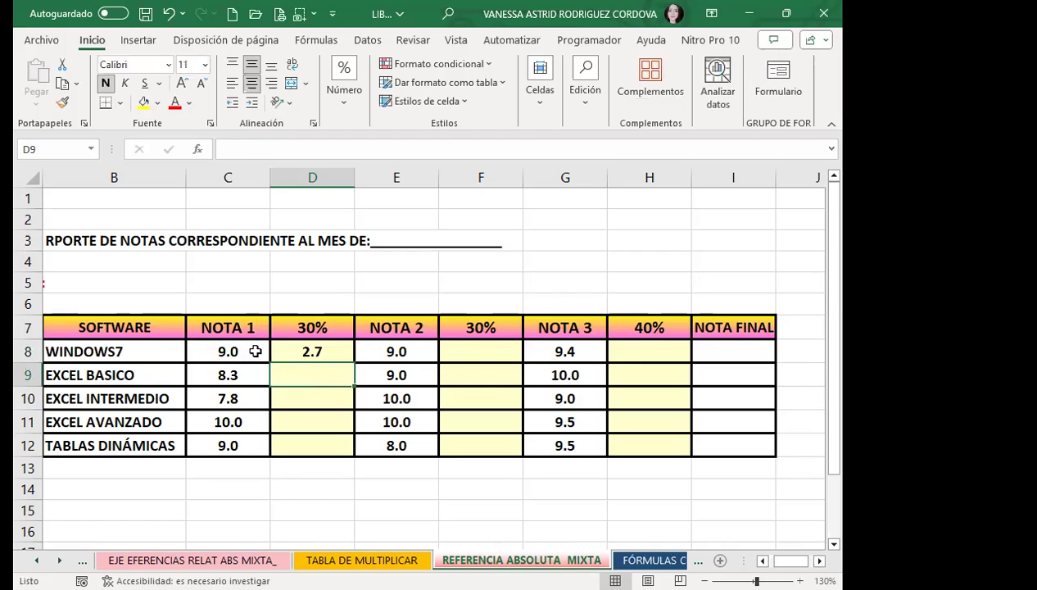
click(334, 349)
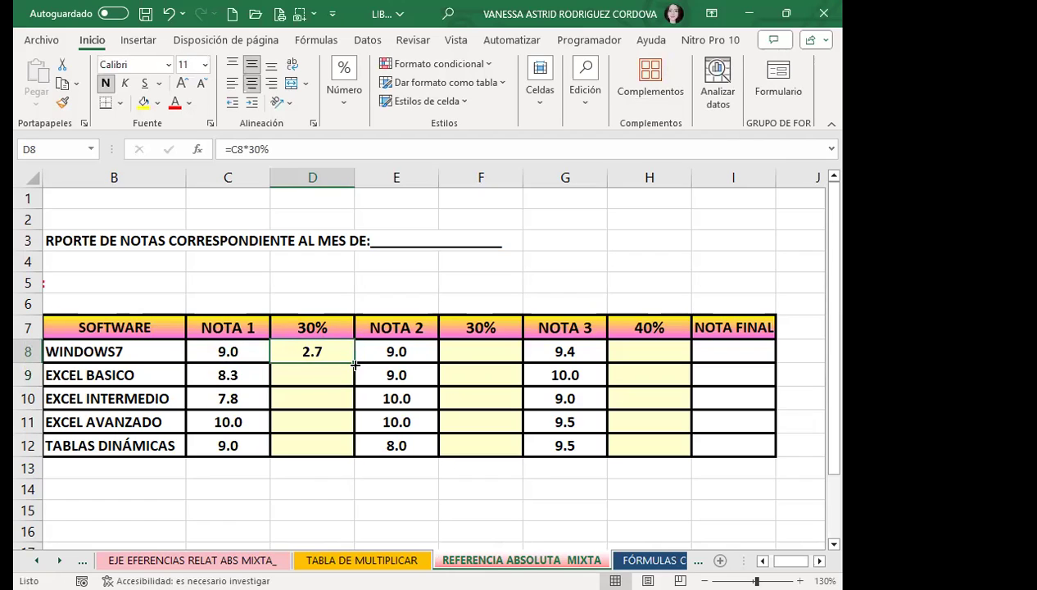
drag(354, 364, 338, 447)
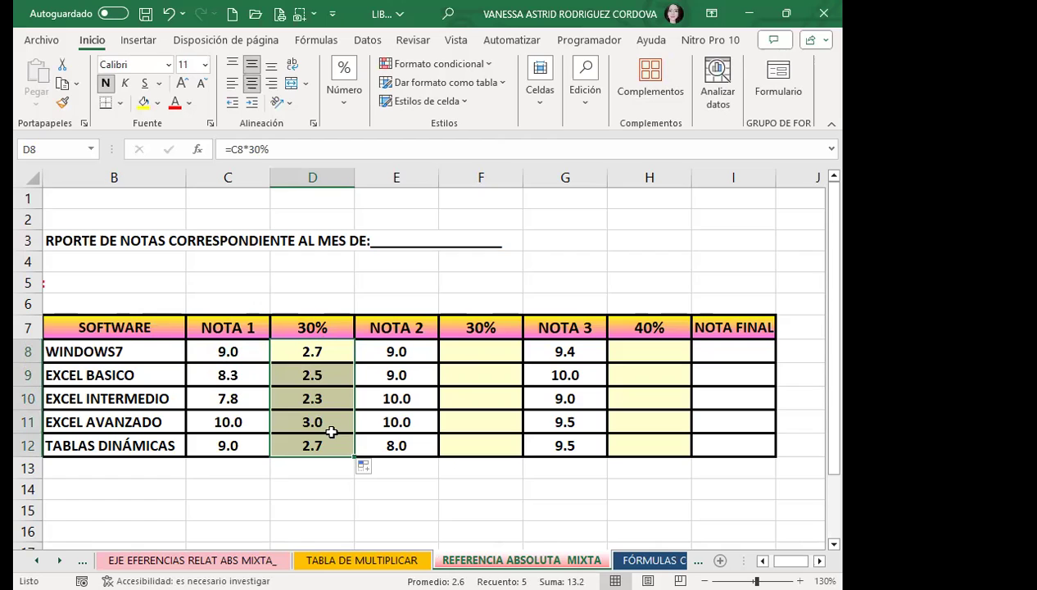
Enter =F$7*E8 in F8 and fill it down to F12, giving 2.7, 2.7, 3.0, 3.0, 2.4.
click(497, 347)
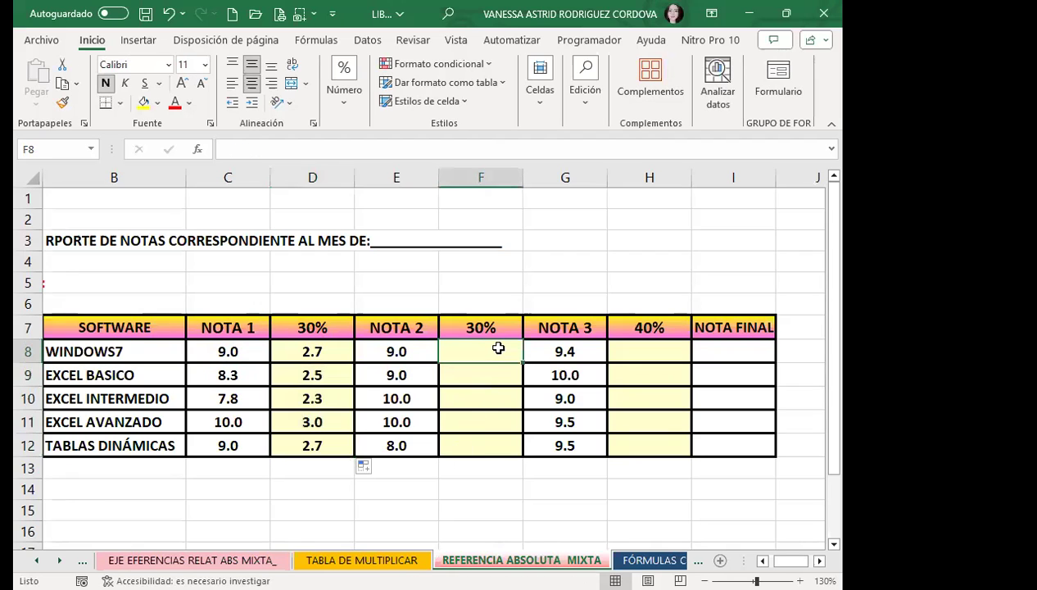
key(BackSpace)
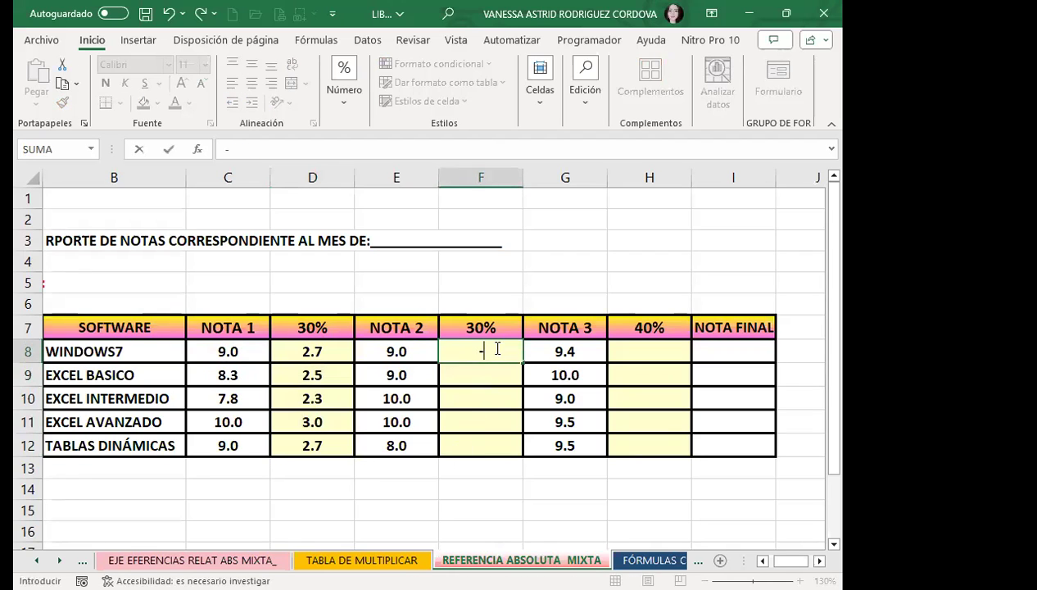
text(=)
click(508, 328)
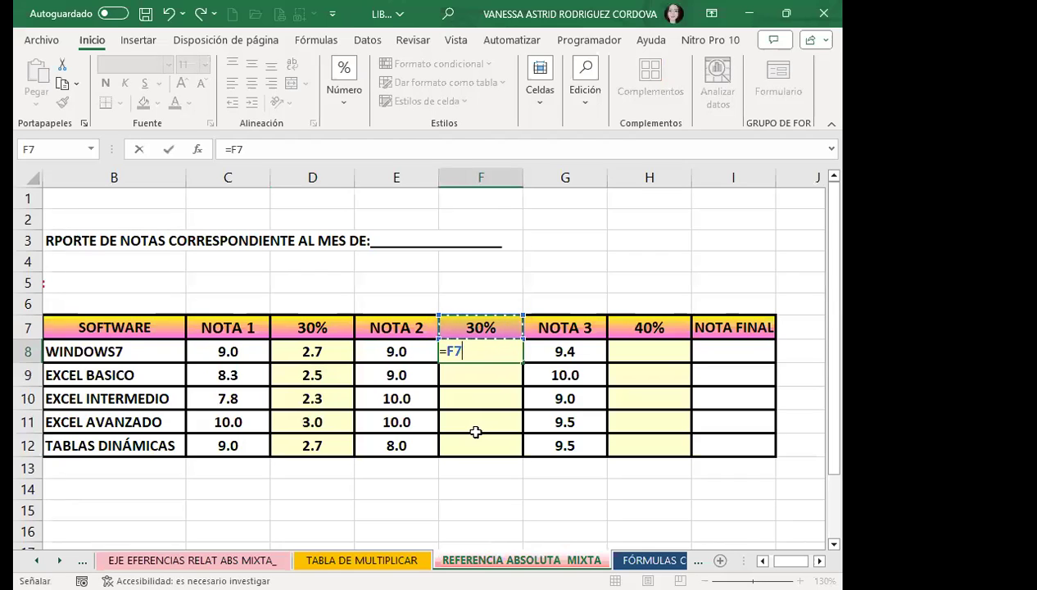
key(F4)
key(F4)
text(*)
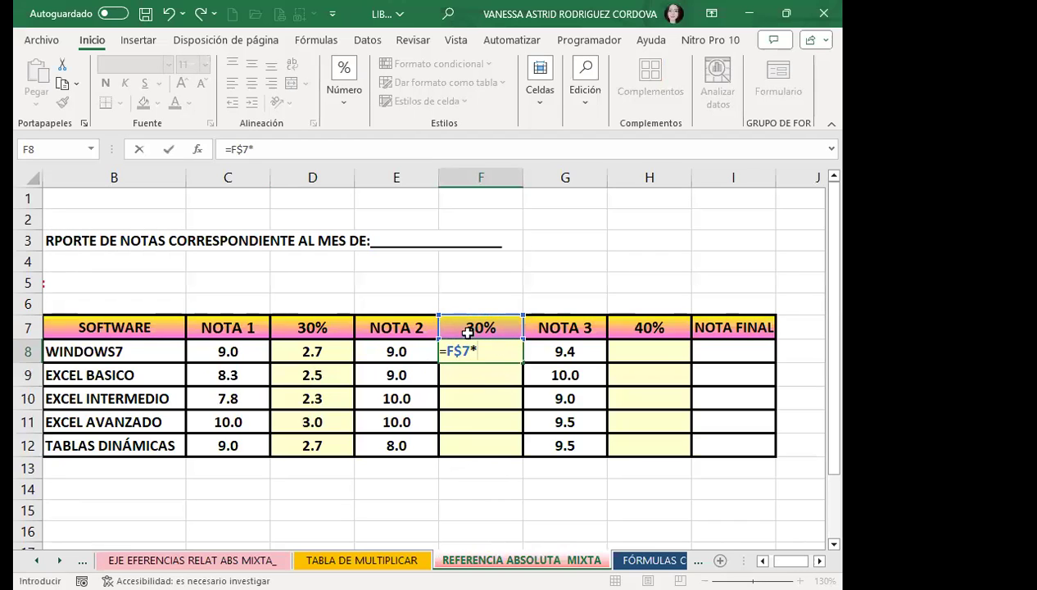
click(417, 351)
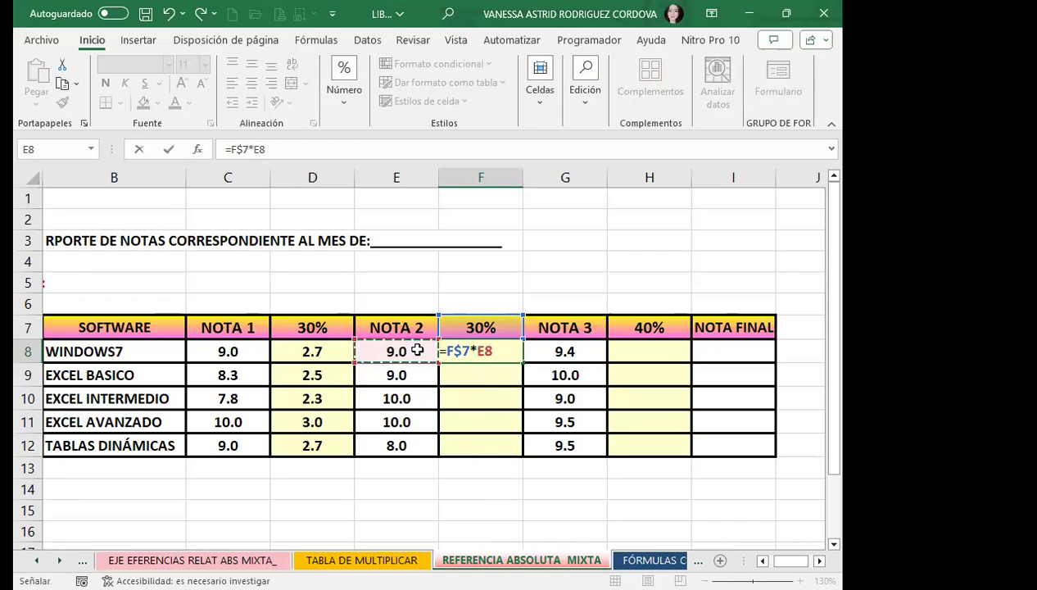
key(Return)
click(482, 352)
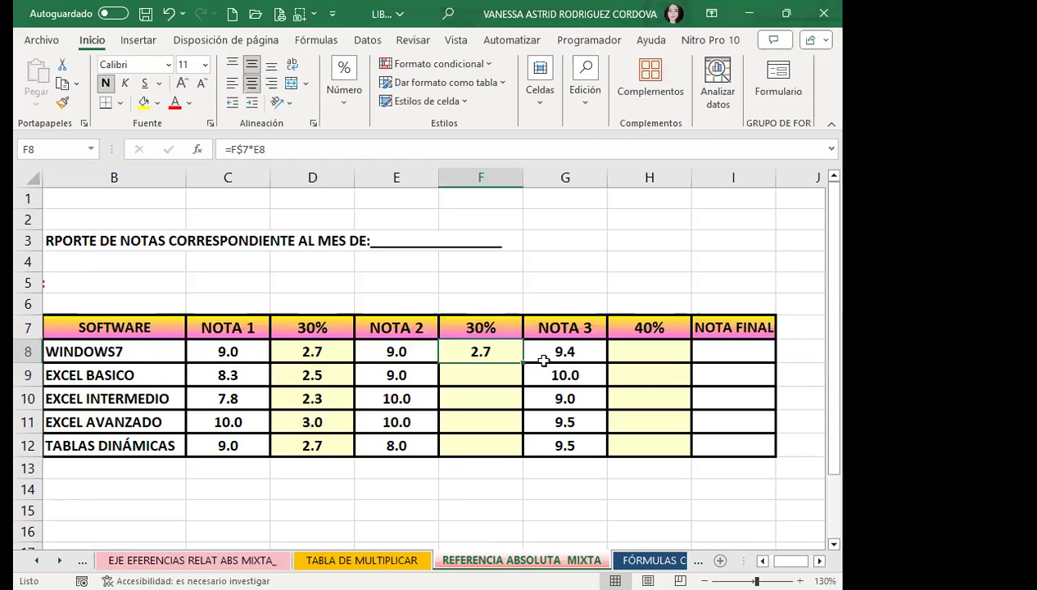
drag(522, 362, 513, 449)
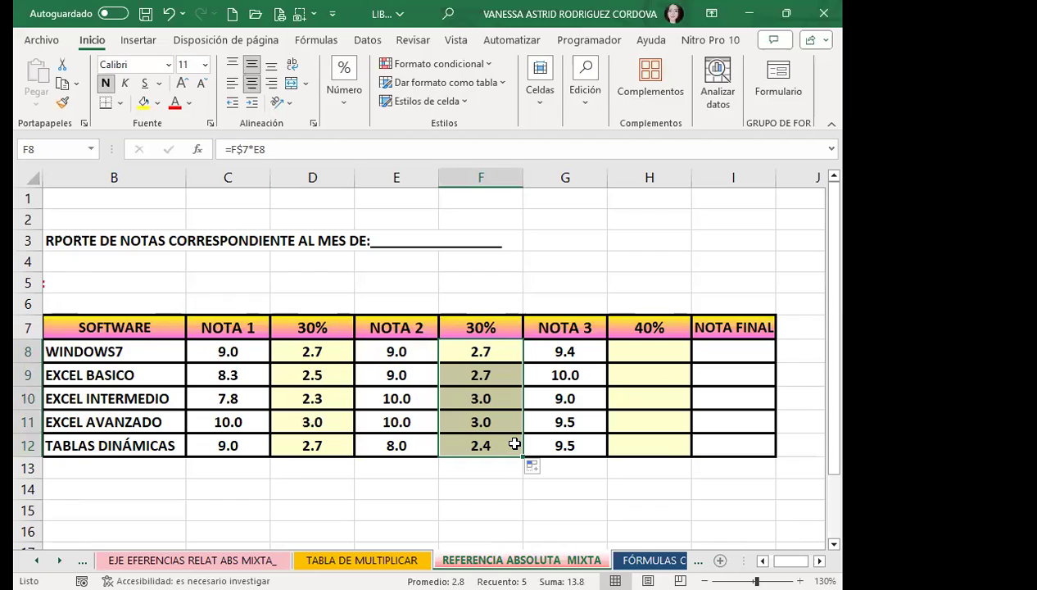
Enter =$H$7*G8 in H8 and fill it down to H12, giving 3.8, 4.0, 3.6, 3.8, 3.8.
click(645, 350)
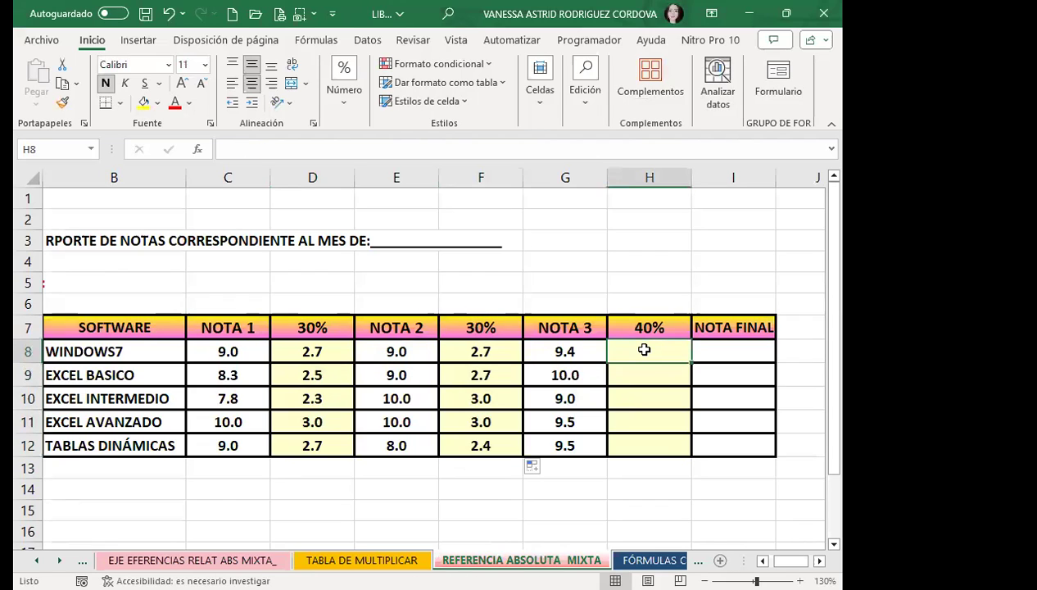
text(=)
click(660, 326)
key(F4)
text(*)
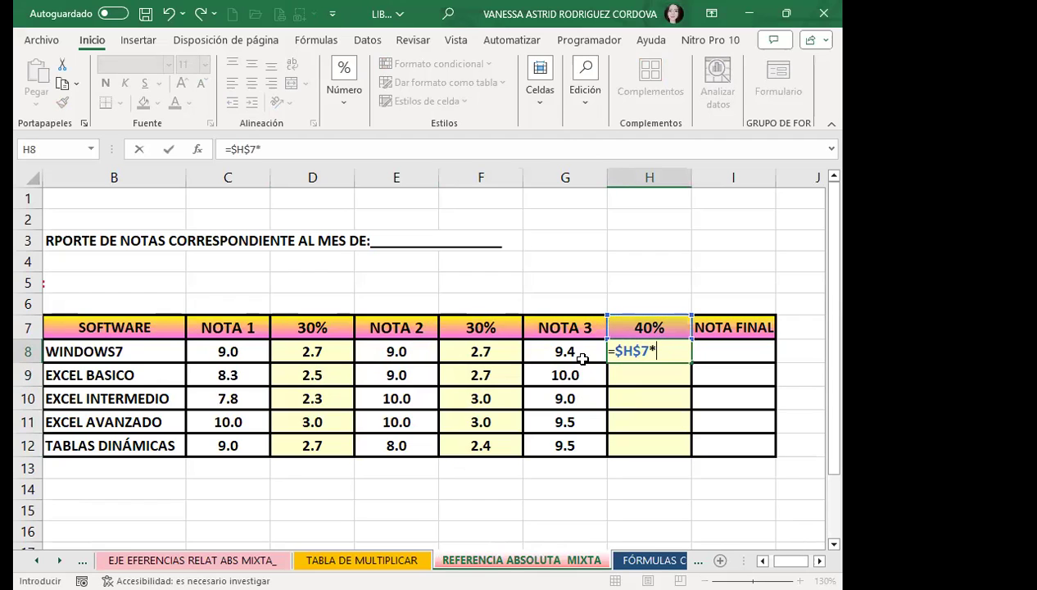
click(578, 353)
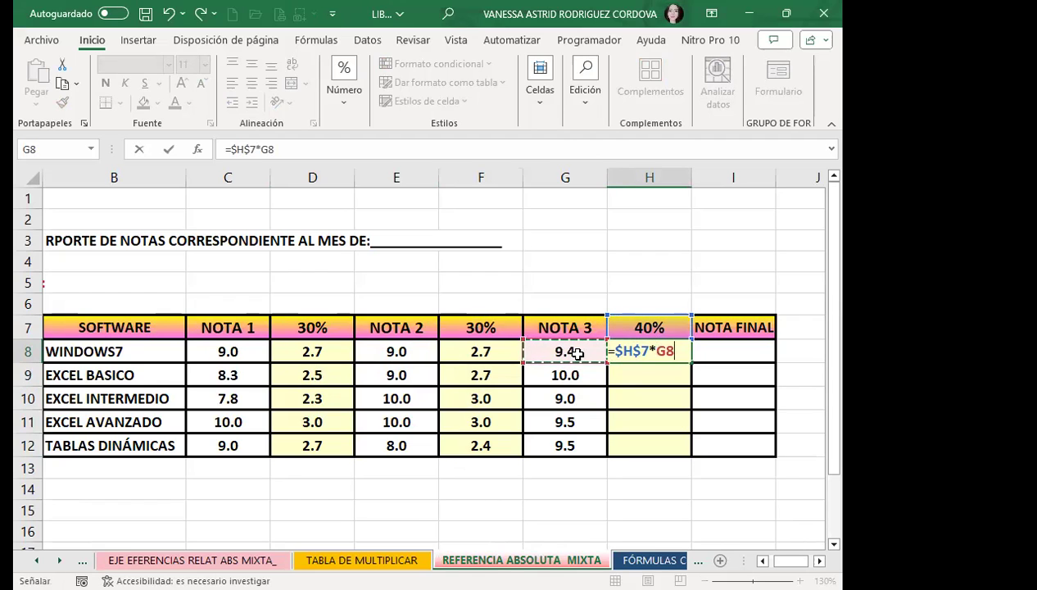
key(Return)
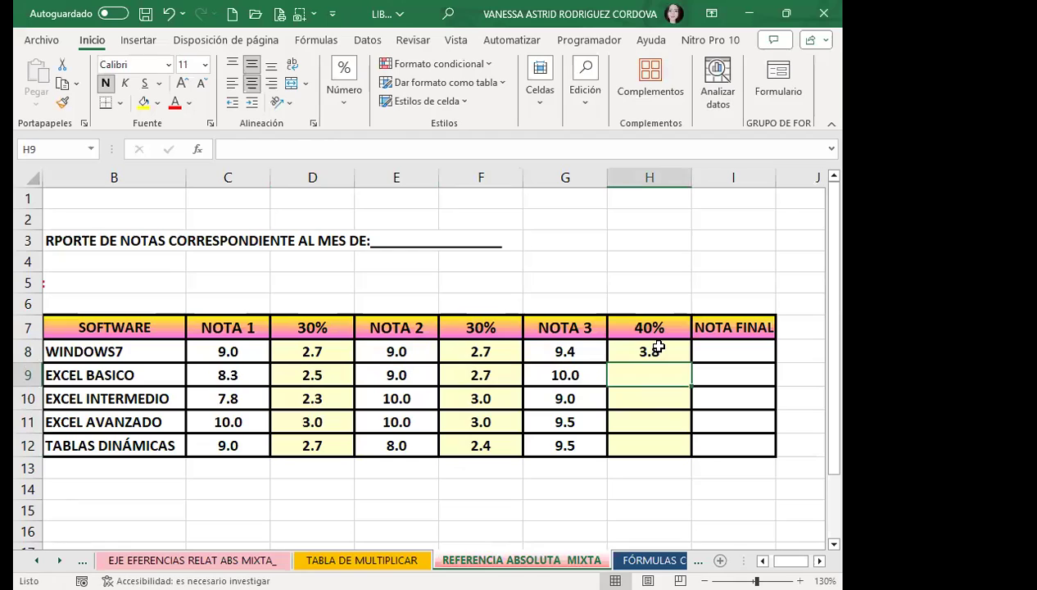
click(669, 357)
drag(693, 362, 695, 454)
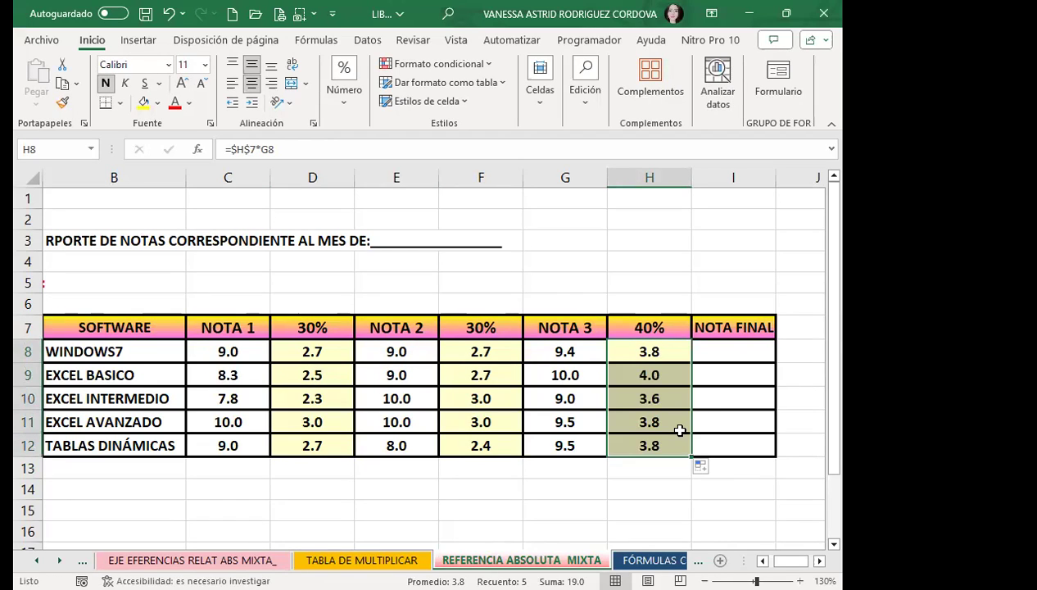
Review the weighted formulas in D8, F8 and H8.
click(315, 351)
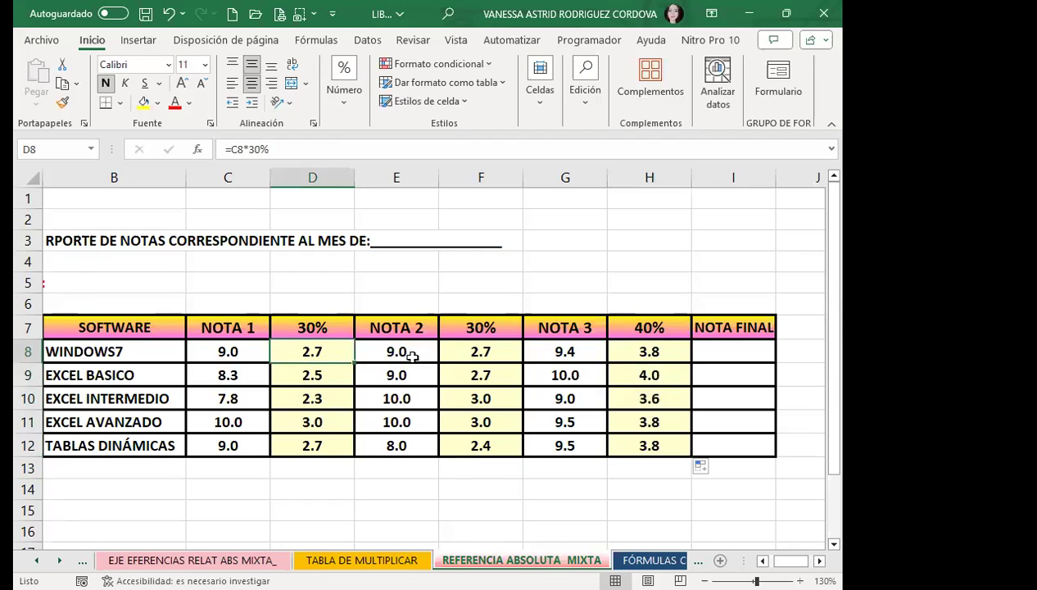
click(500, 358)
click(647, 354)
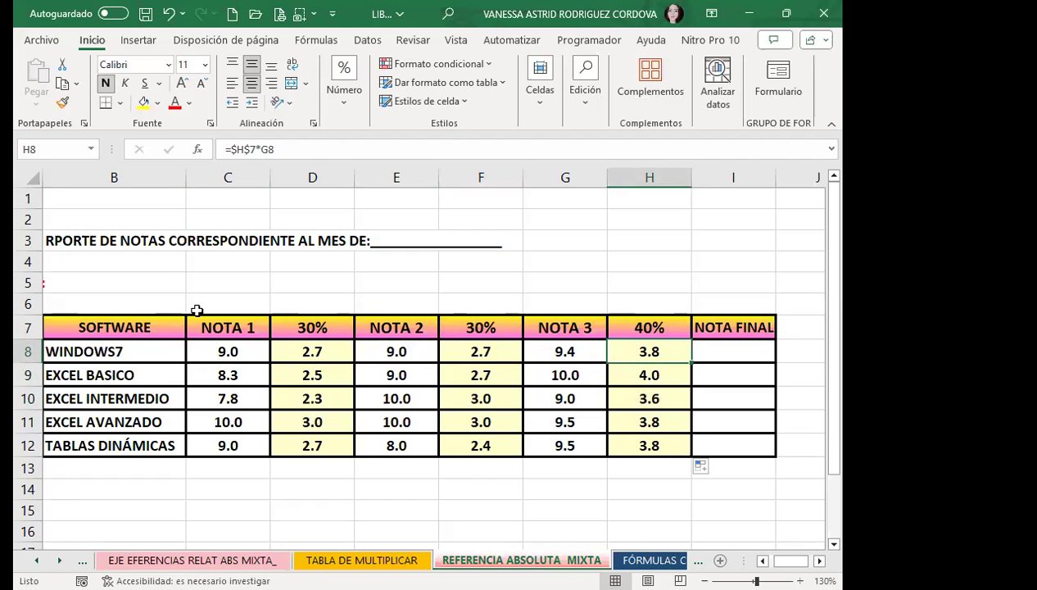
Change the D7 and F7 weight headers to 25% (.25).
click(289, 327)
text(25)
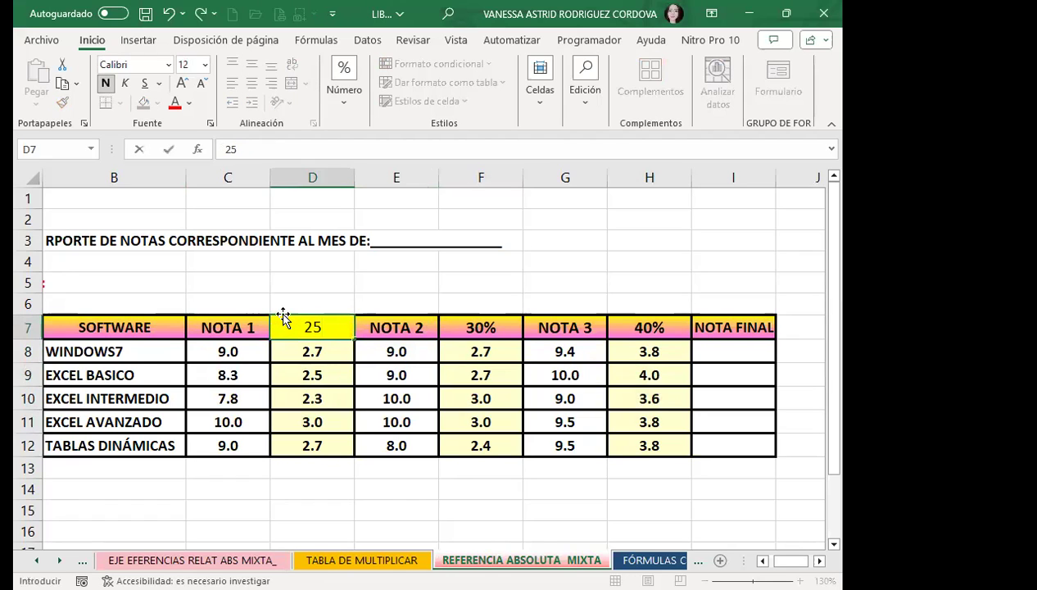
key(Return)
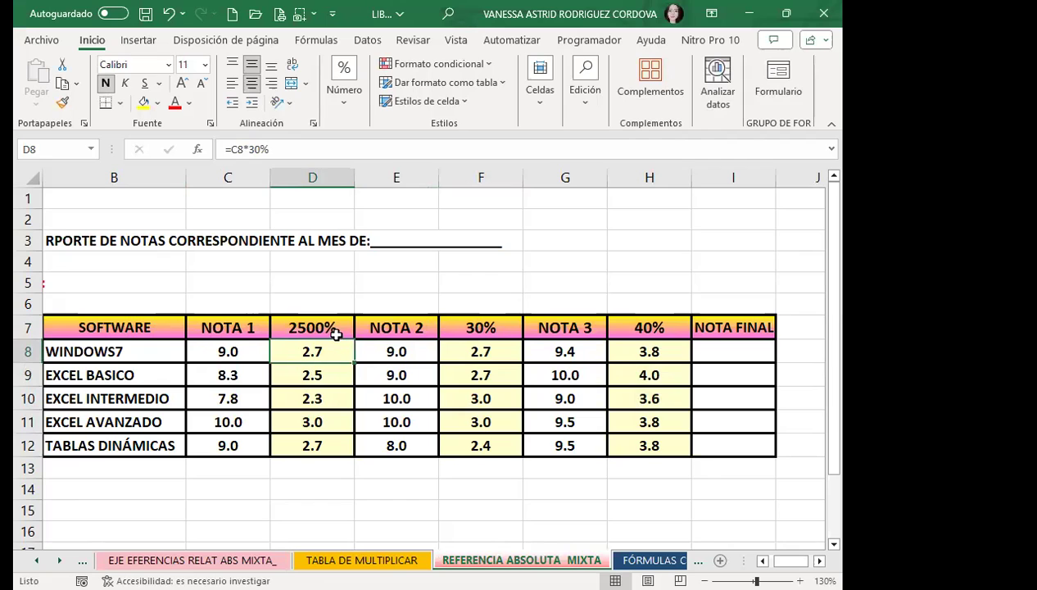
click(331, 331)
text(.25)
key(Return)
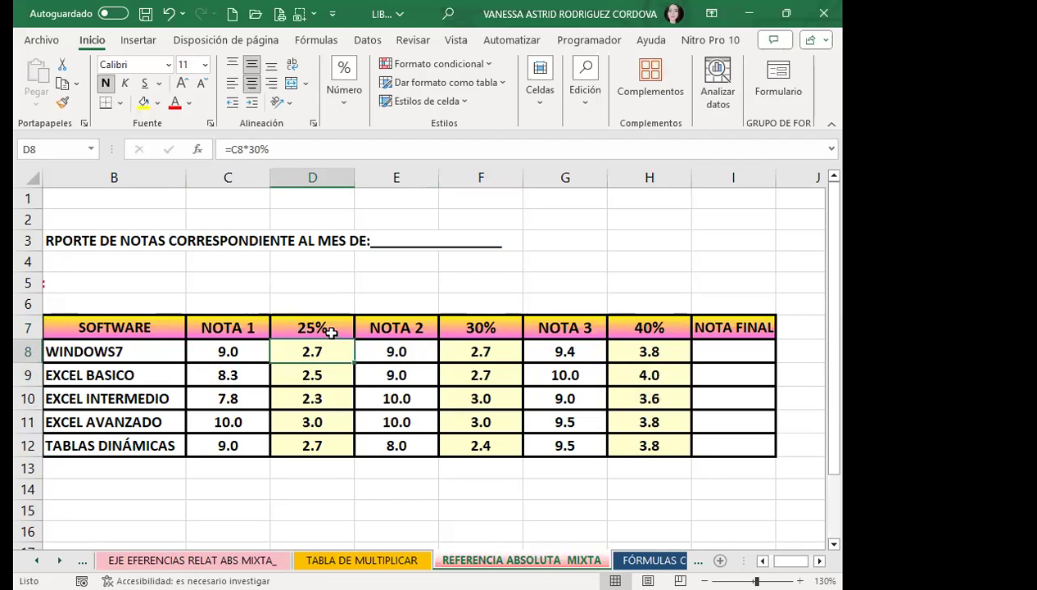
click(465, 326)
text(.25)
key(Return)
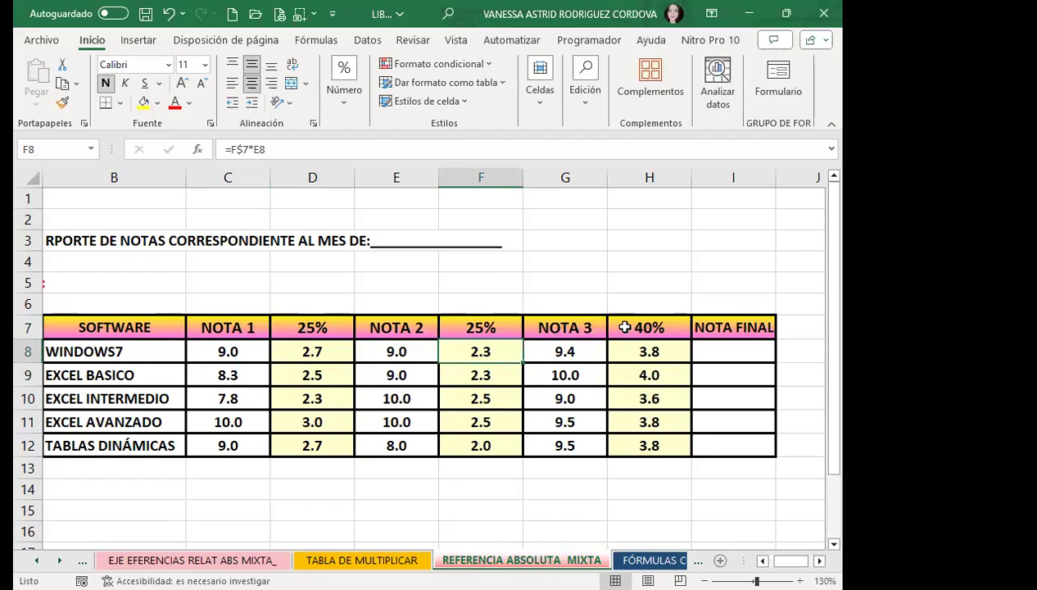
Set the H7 weight header to 50% and check the F8 and D8 formulas.
click(628, 326)
key(Return)
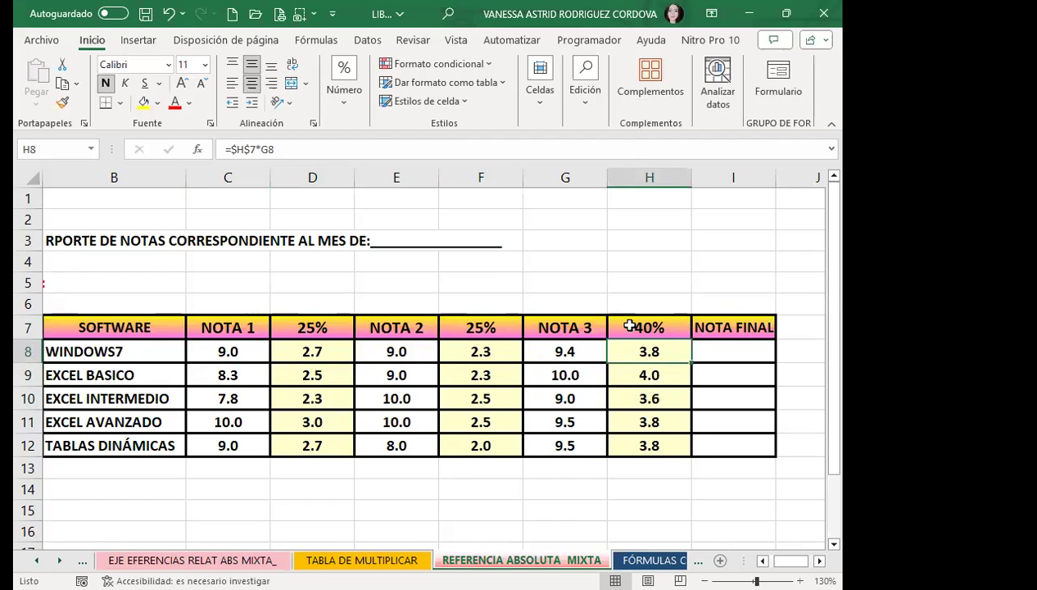
click(646, 327)
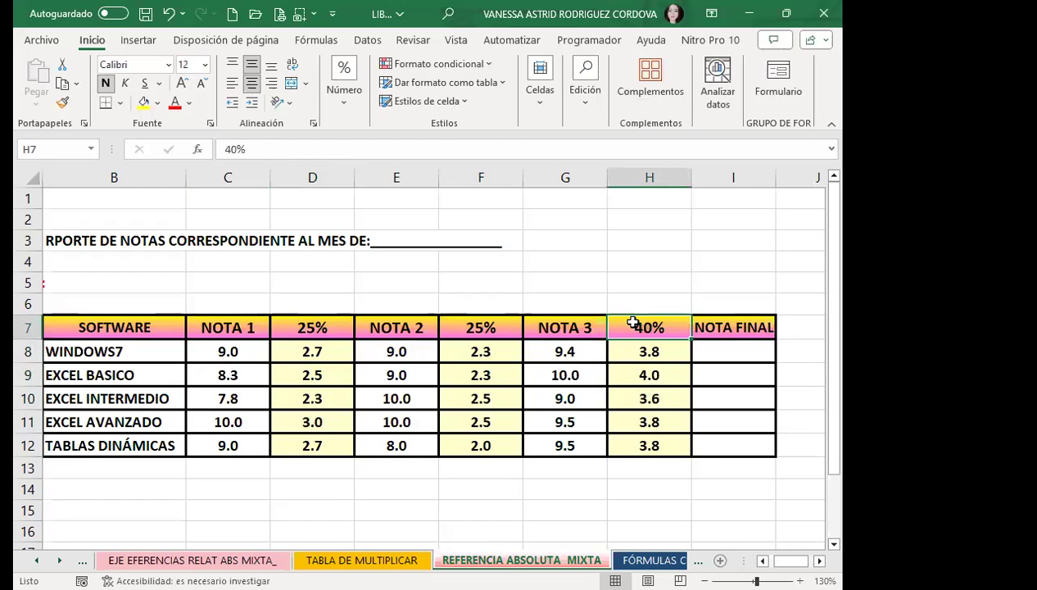
text(50%)
key(Return)
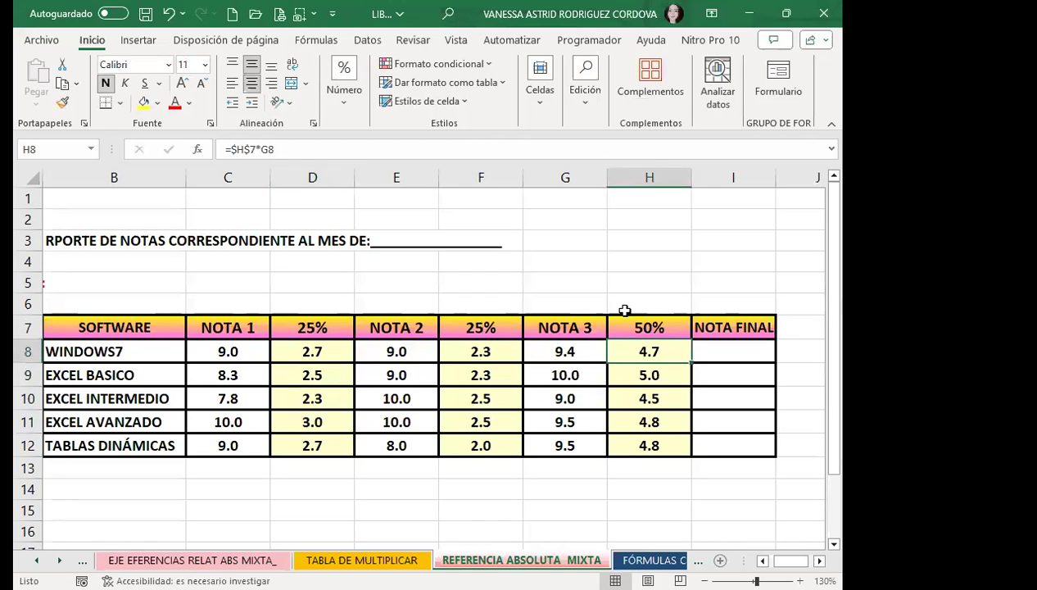
click(498, 357)
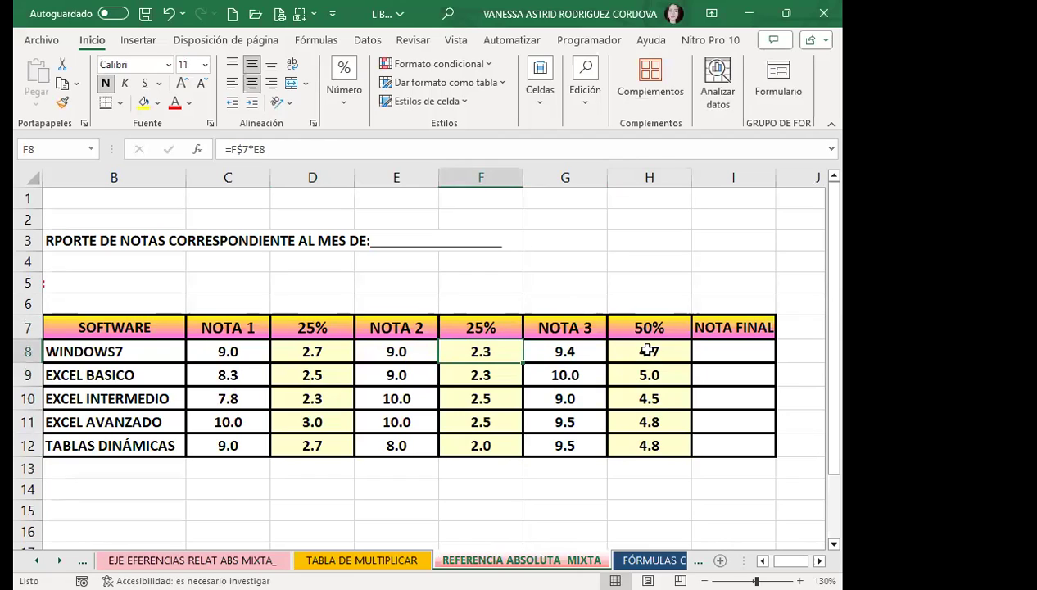
click(334, 354)
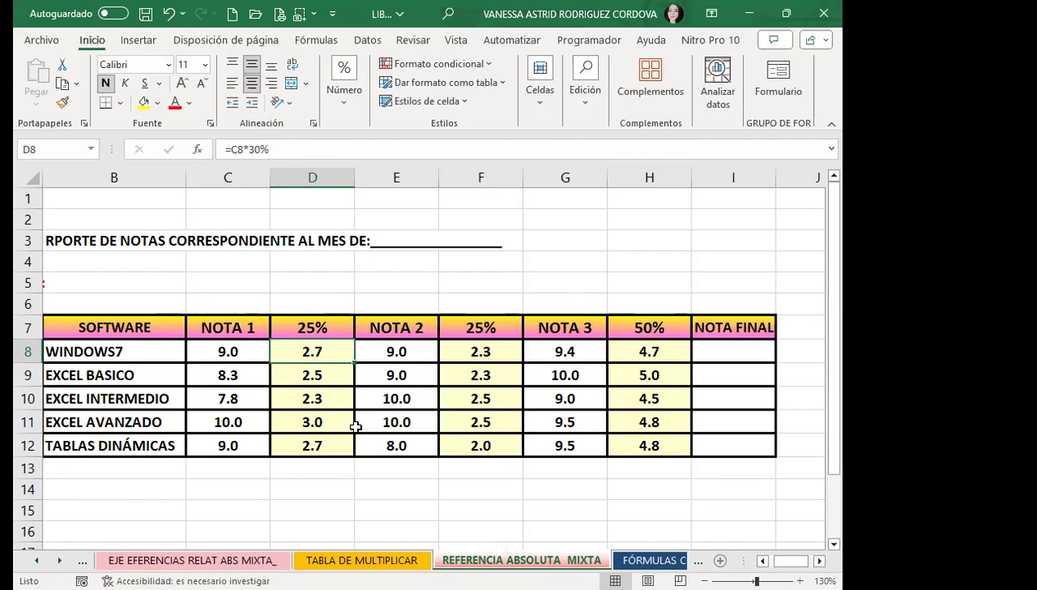
Label D6 'PORC 25%' and copy D7's pink header format onto it with Format Painter.
click(333, 329)
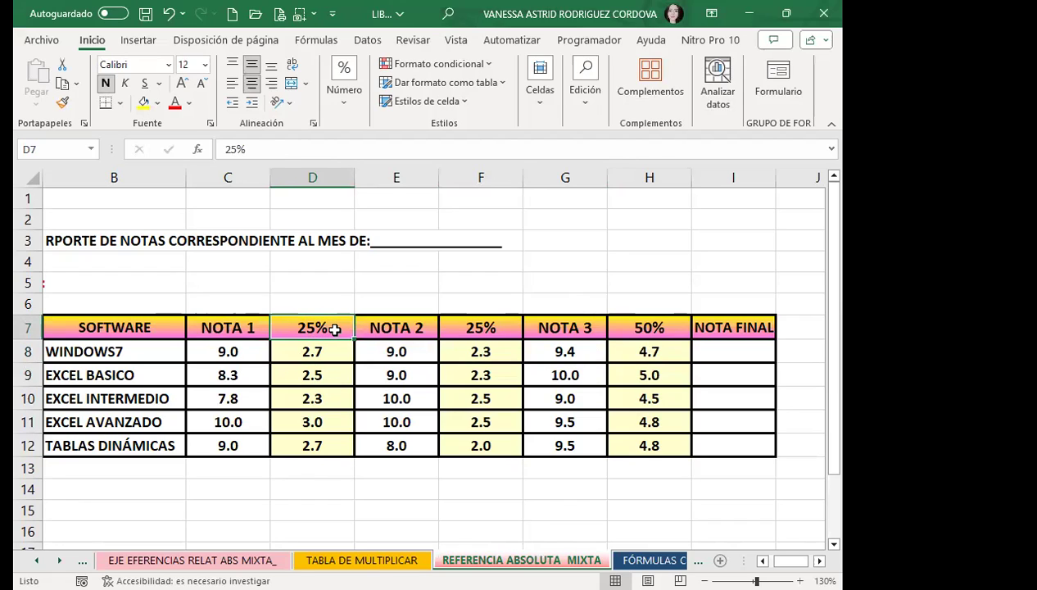
click(311, 302)
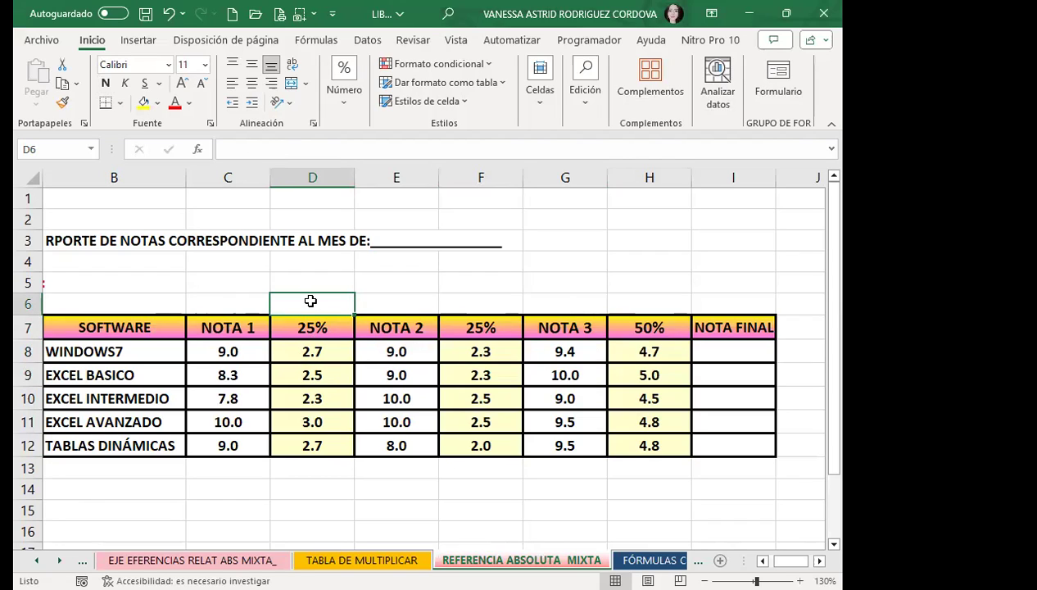
text(PORC)
text( 25)
text($)
key(BackSpace)
text(%)
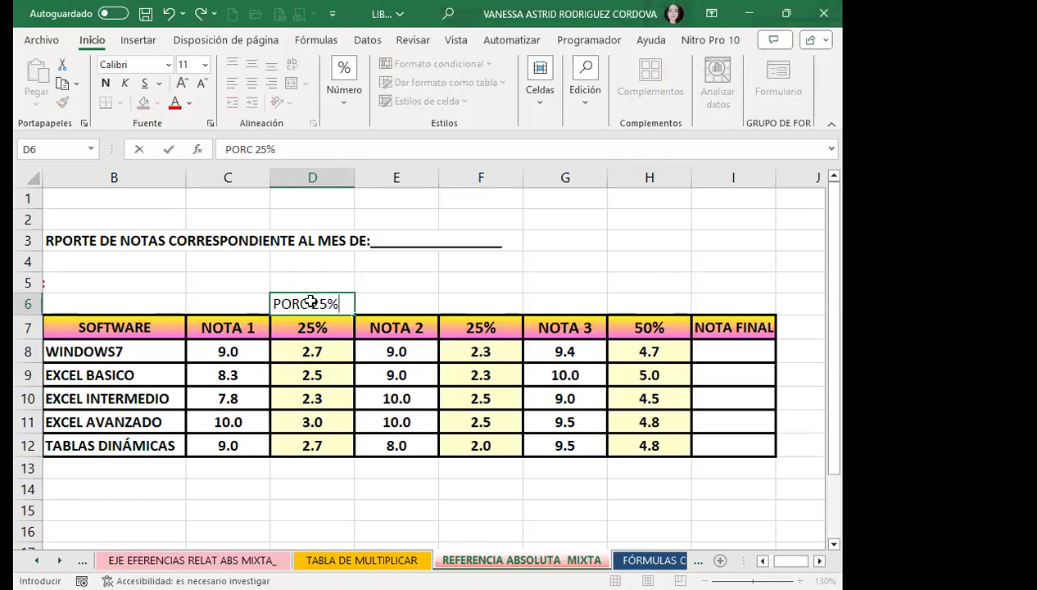
key(Return)
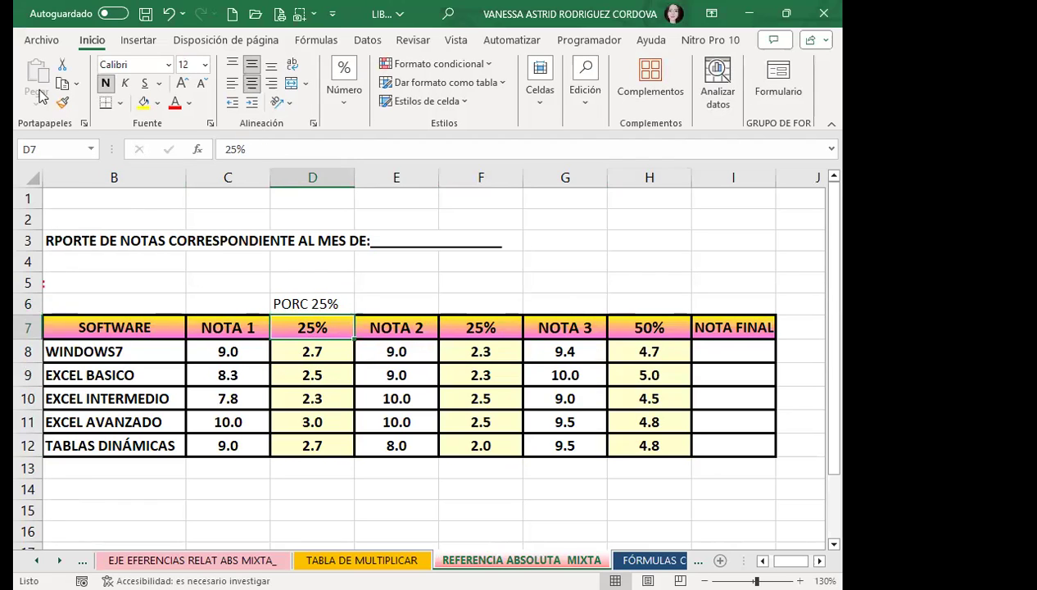
click(62, 101)
click(299, 302)
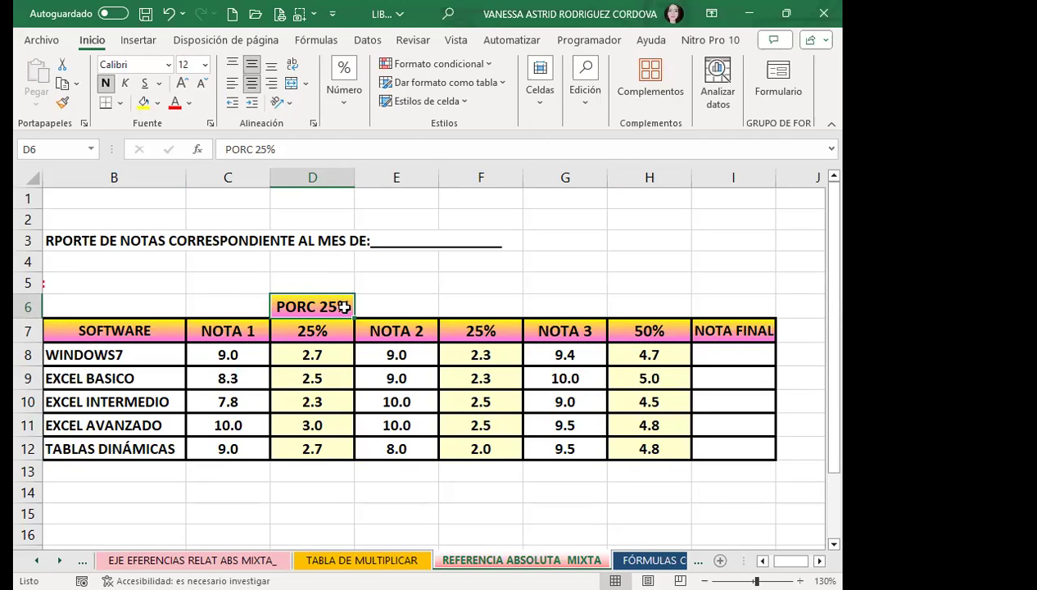
Review D8's formula and the D6, D7, F7 and H7 header cells.
click(287, 358)
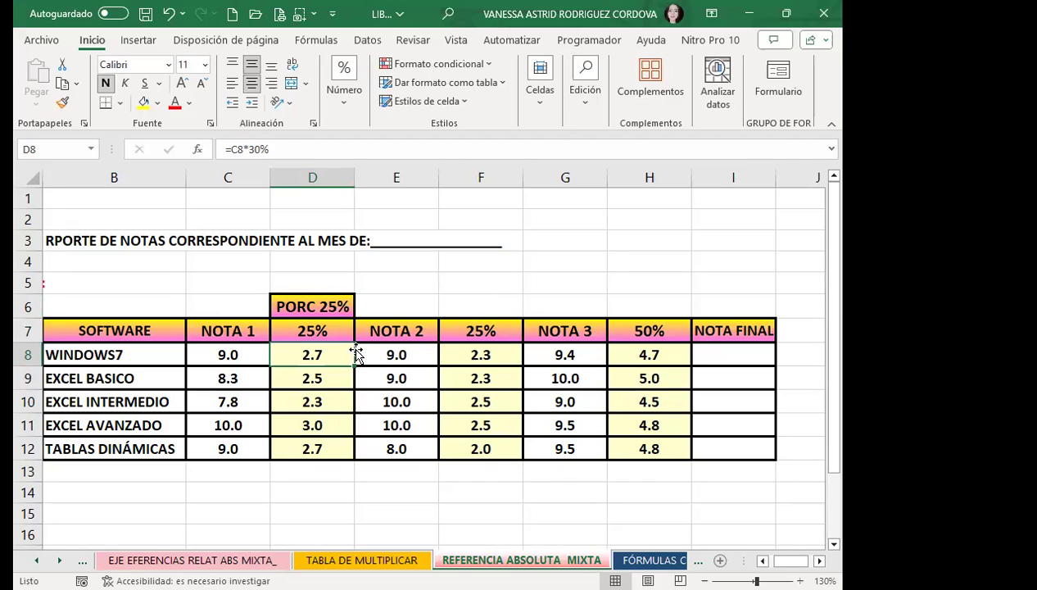
click(324, 307)
click(315, 354)
click(336, 331)
click(474, 333)
click(615, 329)
click(497, 331)
click(336, 326)
click(491, 331)
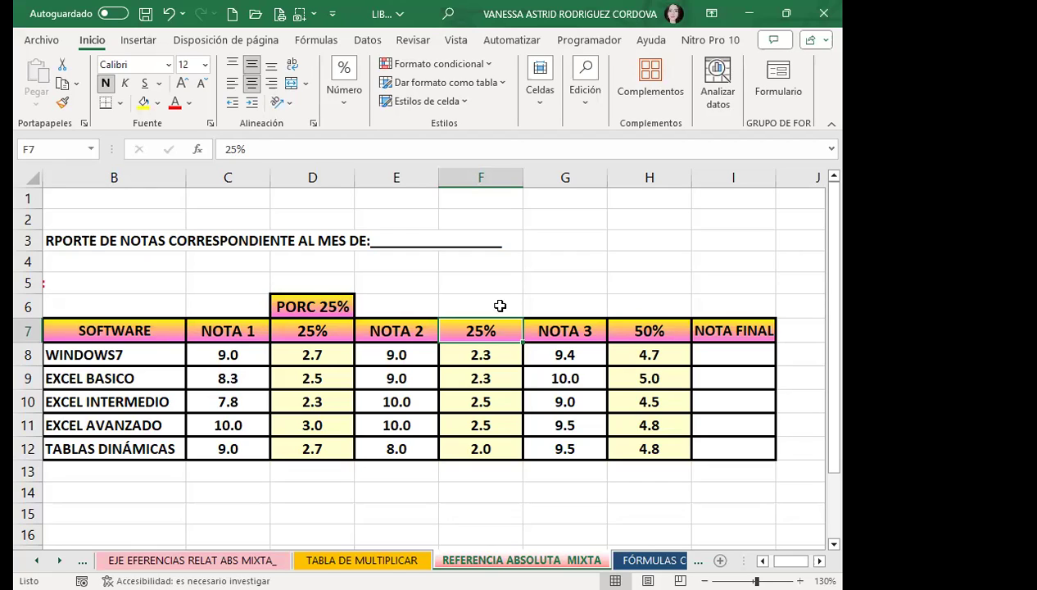
Clear D8:D12 and enter =C8*D6 in D8, which returns a #¡VALOR! error.
drag(328, 354, 325, 447)
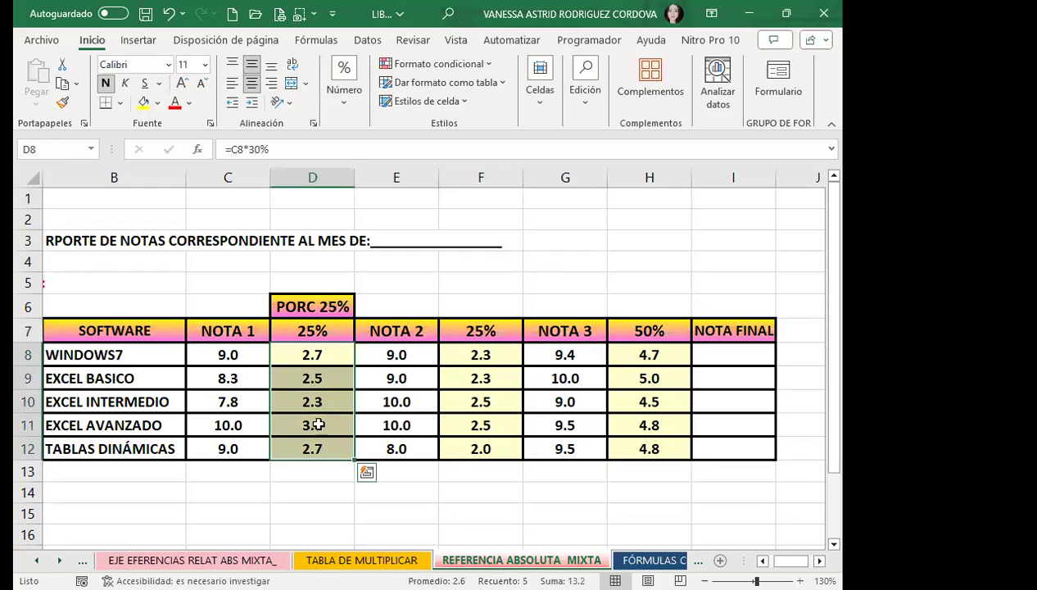
key(Delete)
click(324, 354)
text(=)
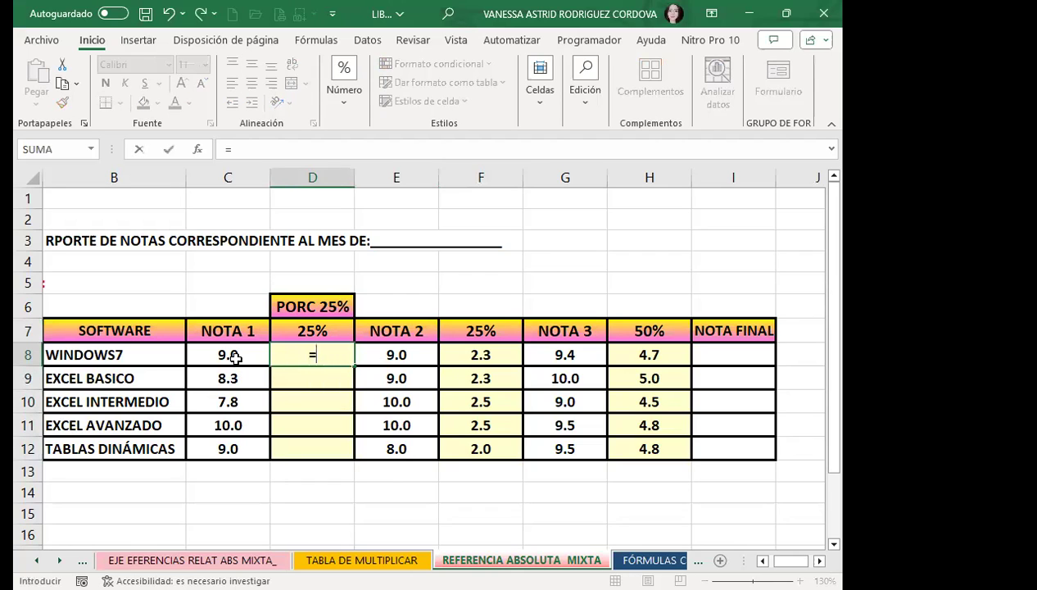
click(235, 357)
text(*)
click(304, 305)
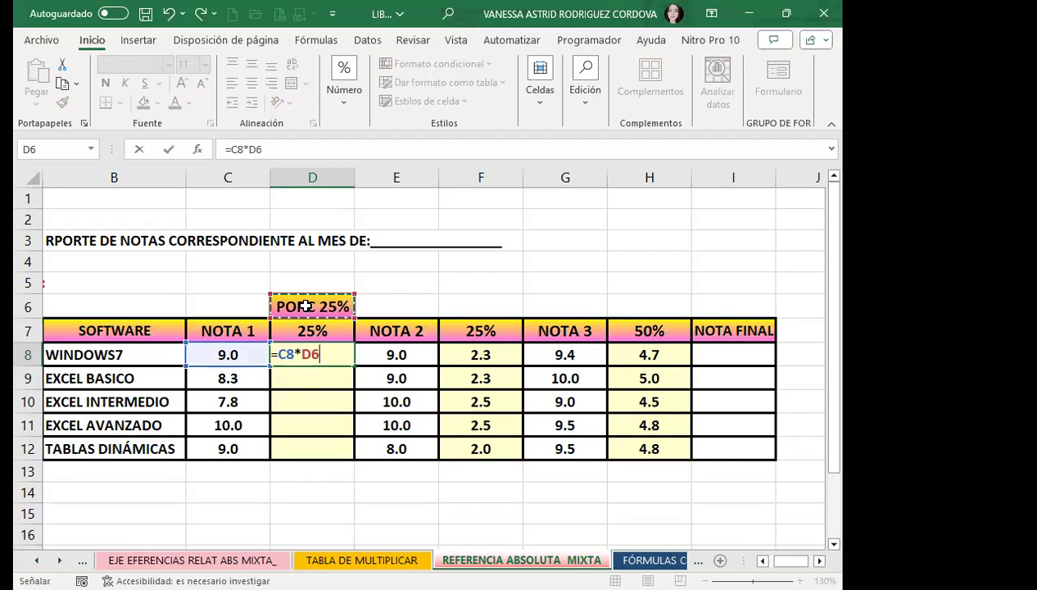
key(Return)
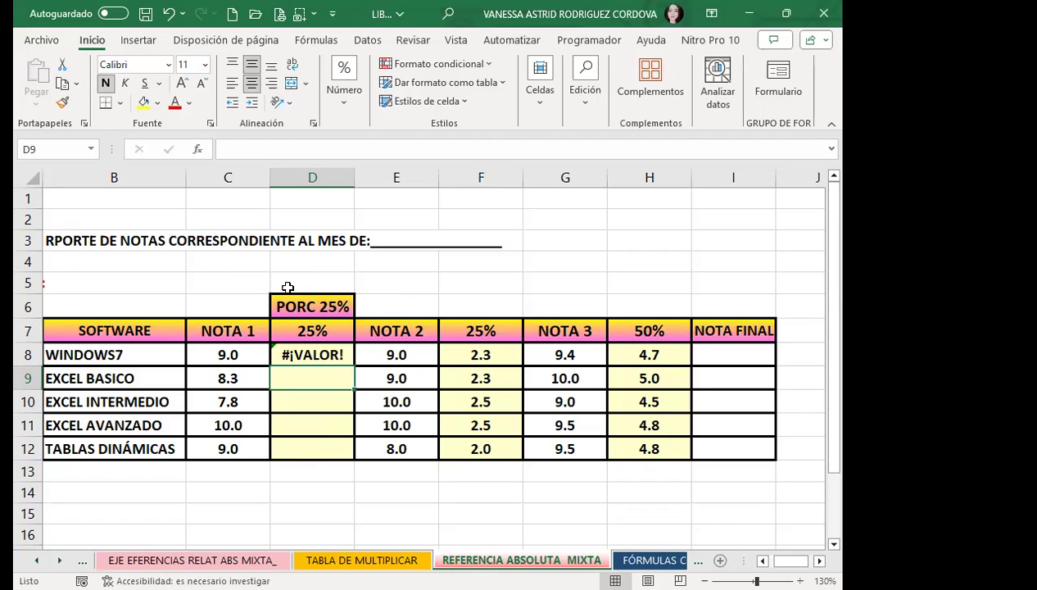
click(285, 354)
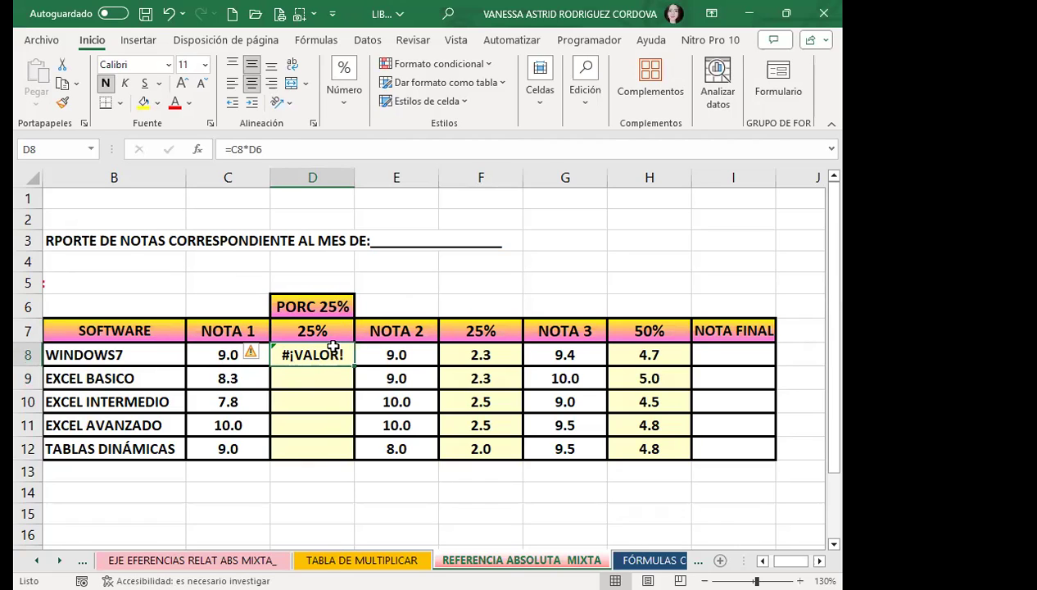
Change D8's formula to =C8*$D$7 and fill it down to D12.
click(279, 150)
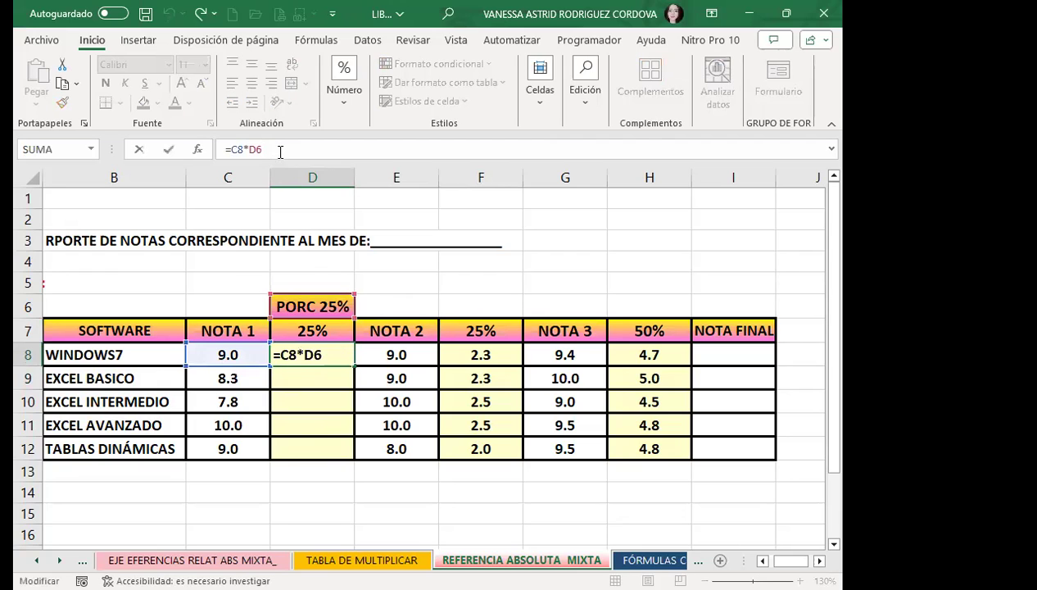
click(333, 334)
key(F4)
key(Return)
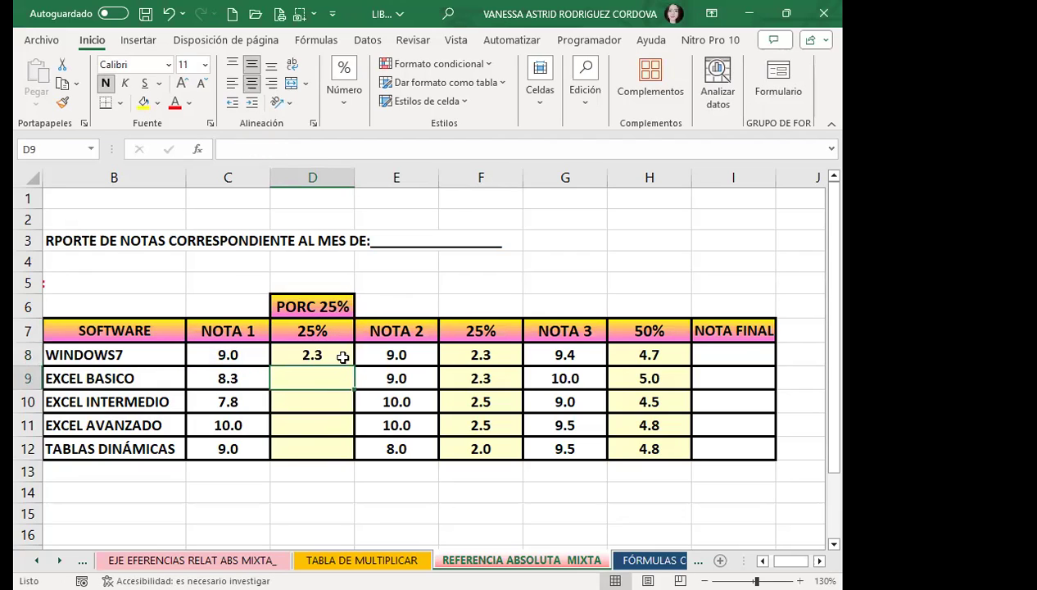
click(343, 358)
drag(356, 369, 353, 455)
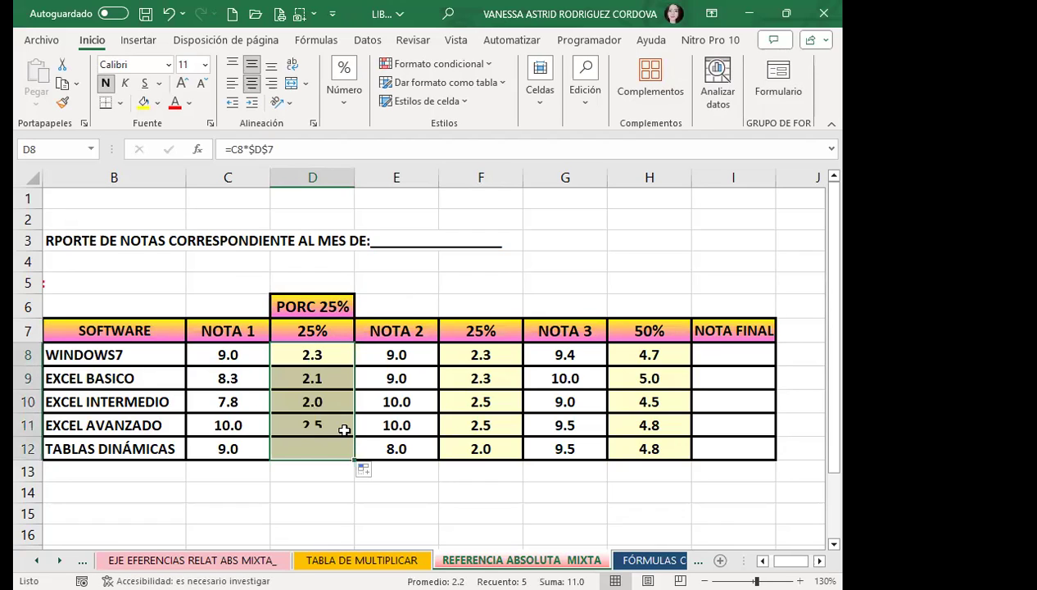
Set the D7 and F7 weights back to 30% and H7 to 40%.
click(309, 329)
text(.3)
key(Return)
key(Right)
key(Right)
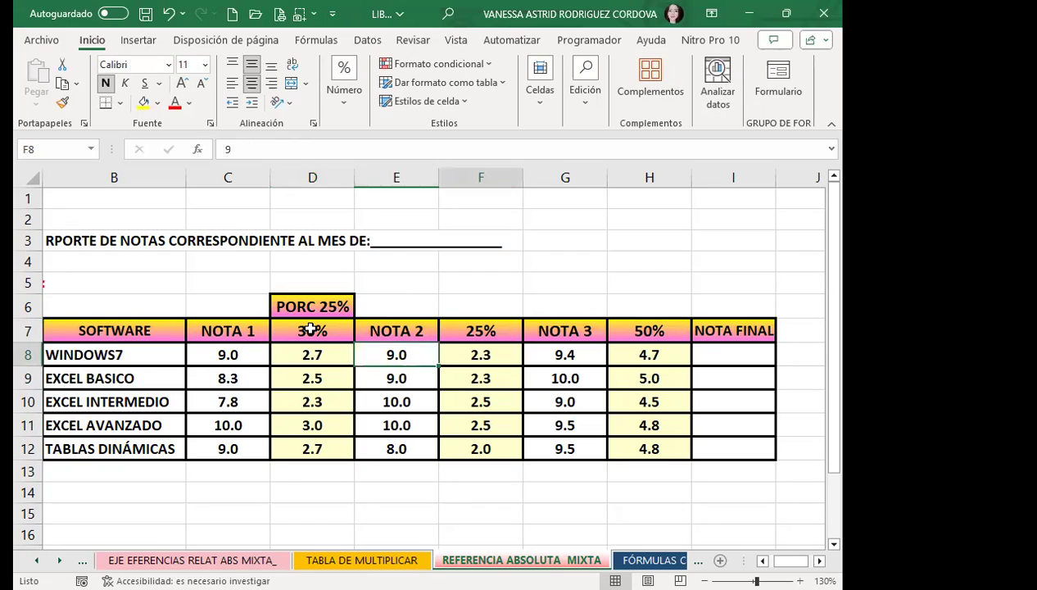
key(Up)
text(.3)
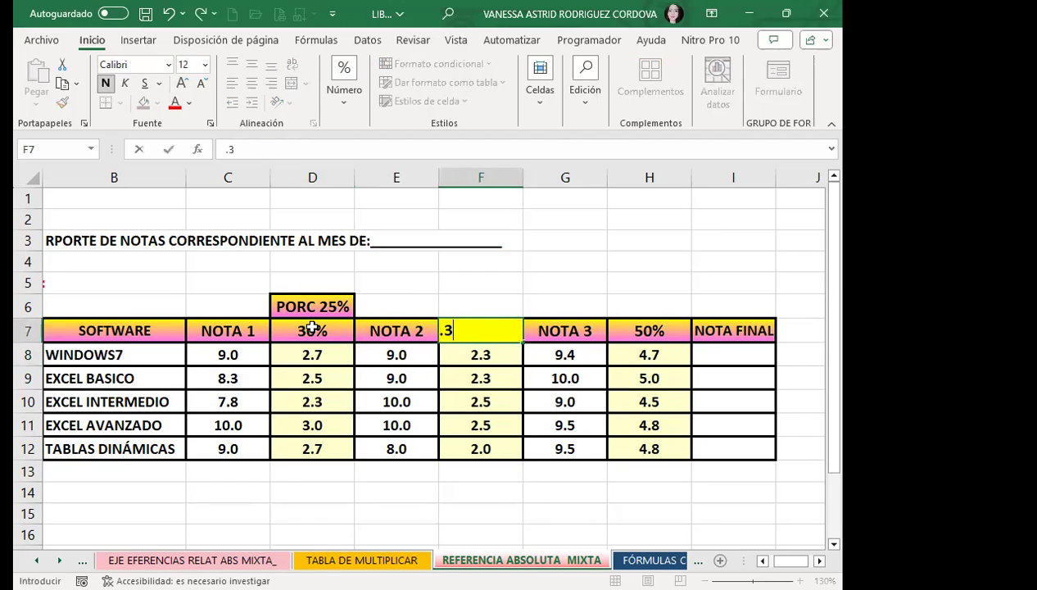
key(Return)
key(Up)
key(Right)
key(Right)
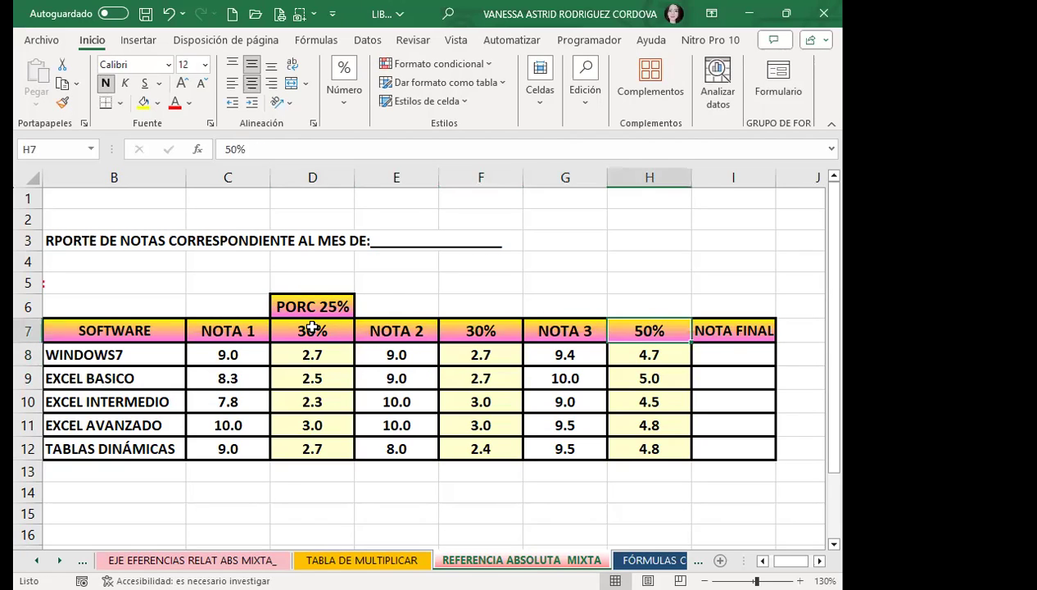
key(Right)
key(Left)
text(.4)
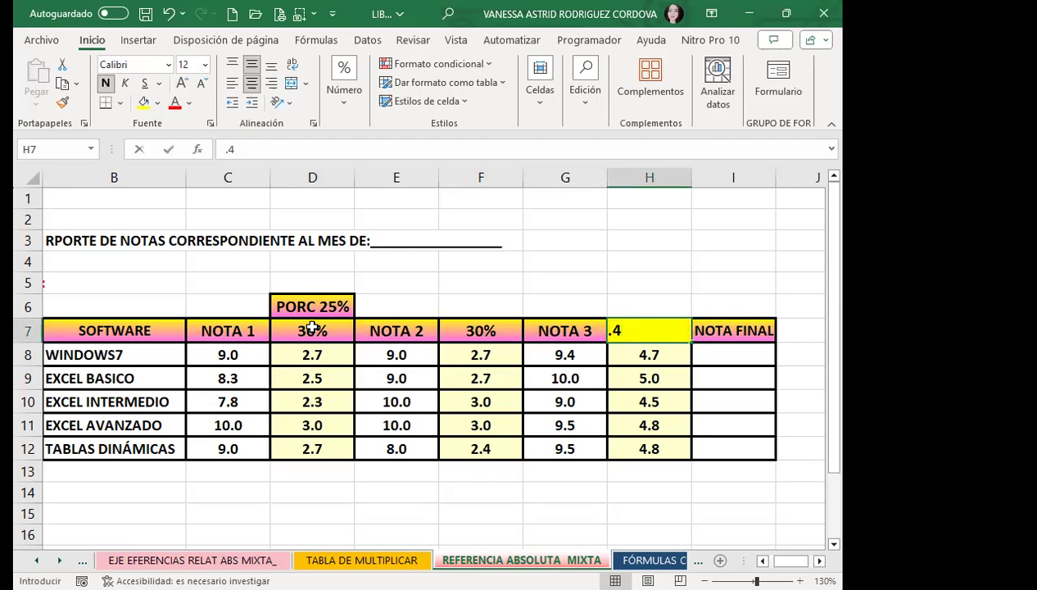
key(Return)
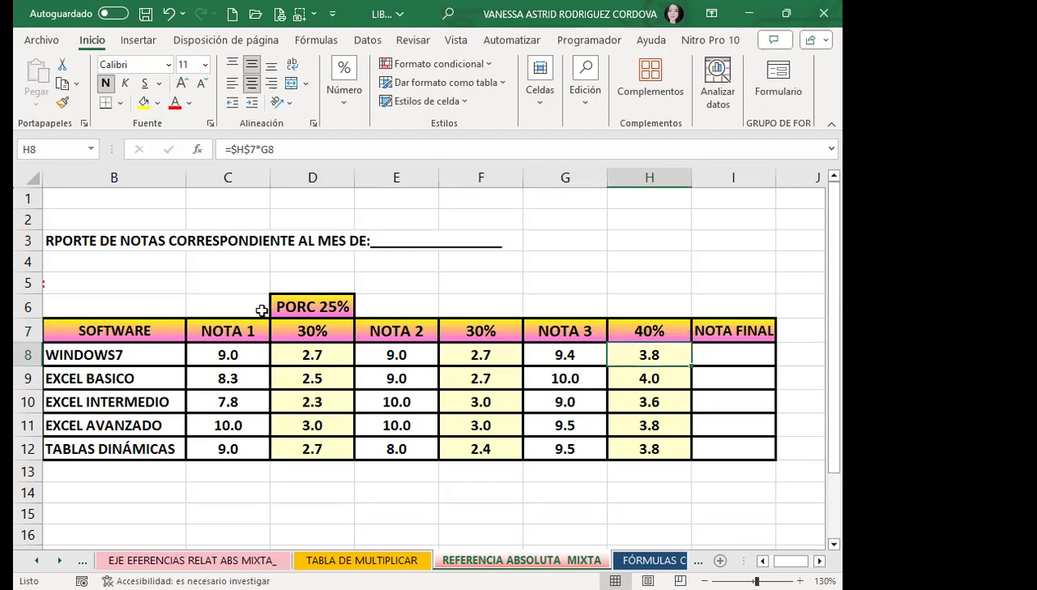
click(368, 307)
Clear all contents and formatting from D6 via Borrar todo.
click(312, 305)
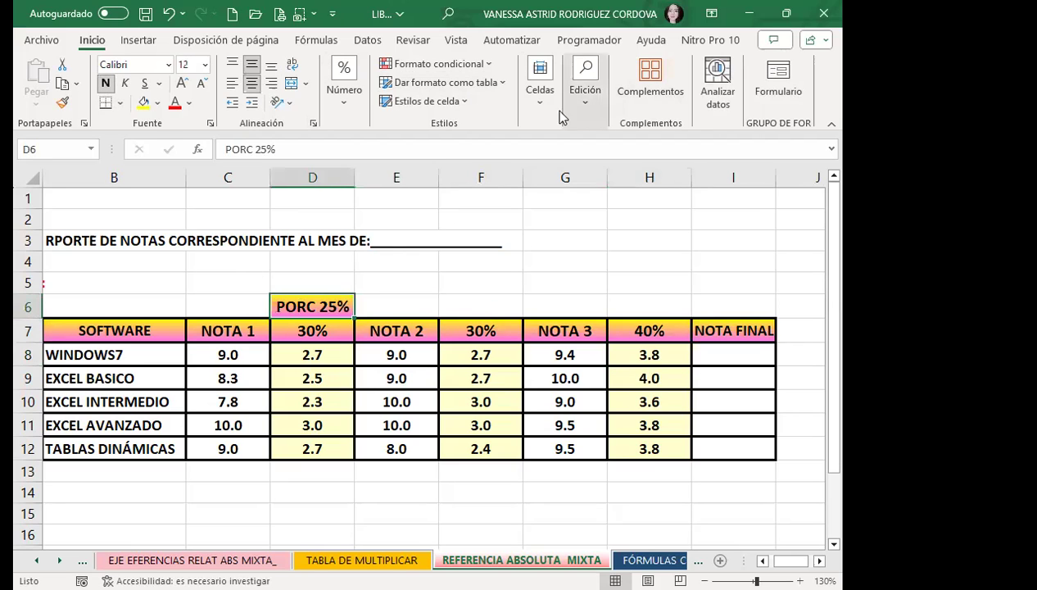
click(584, 102)
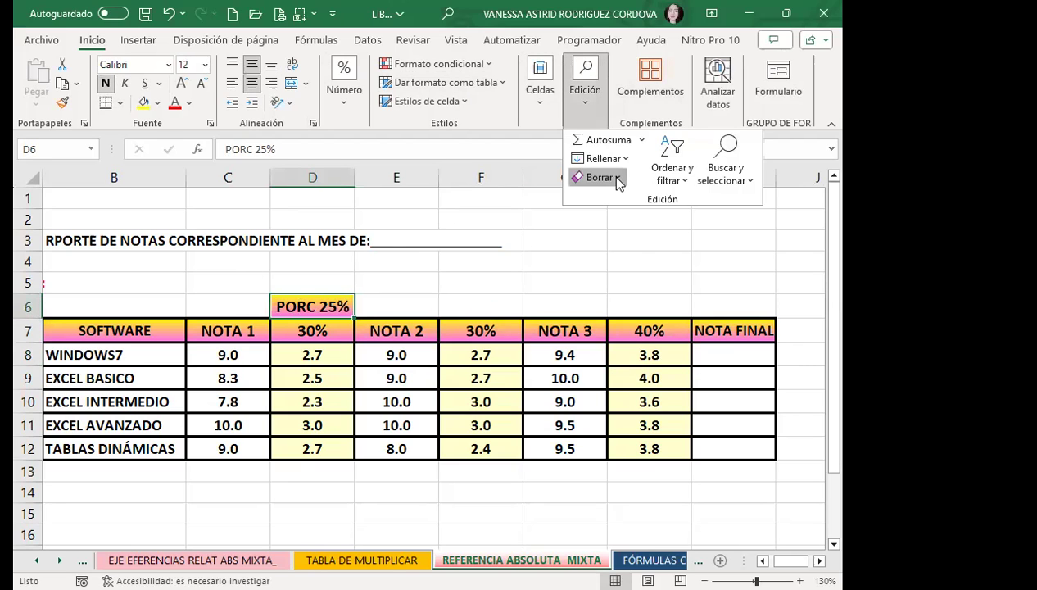
click(599, 177)
click(588, 202)
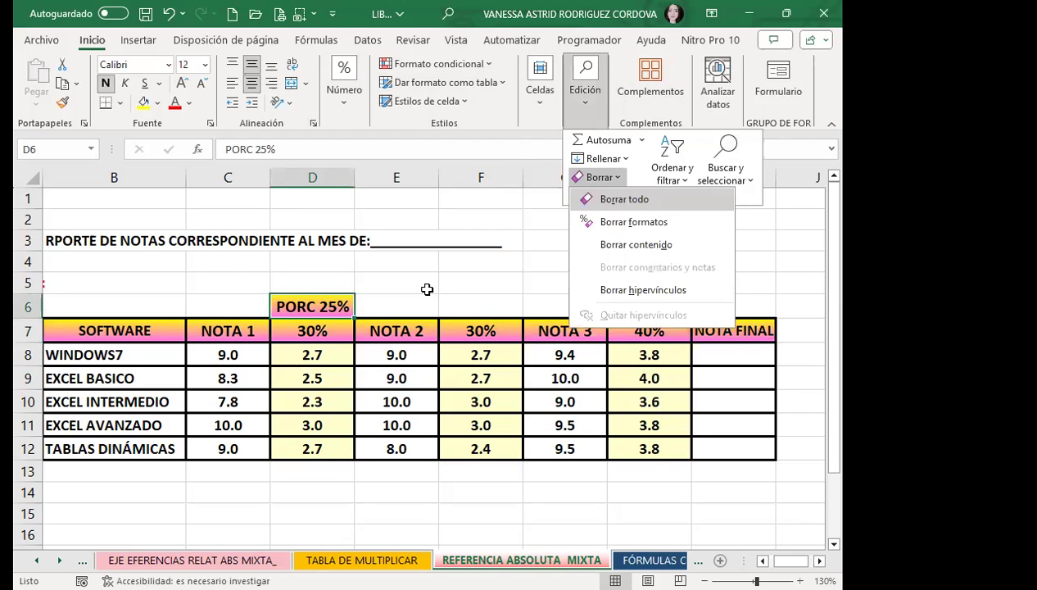
Check the D, F and H weighted formulas anchored to $D$7 and $H$7.
click(423, 327)
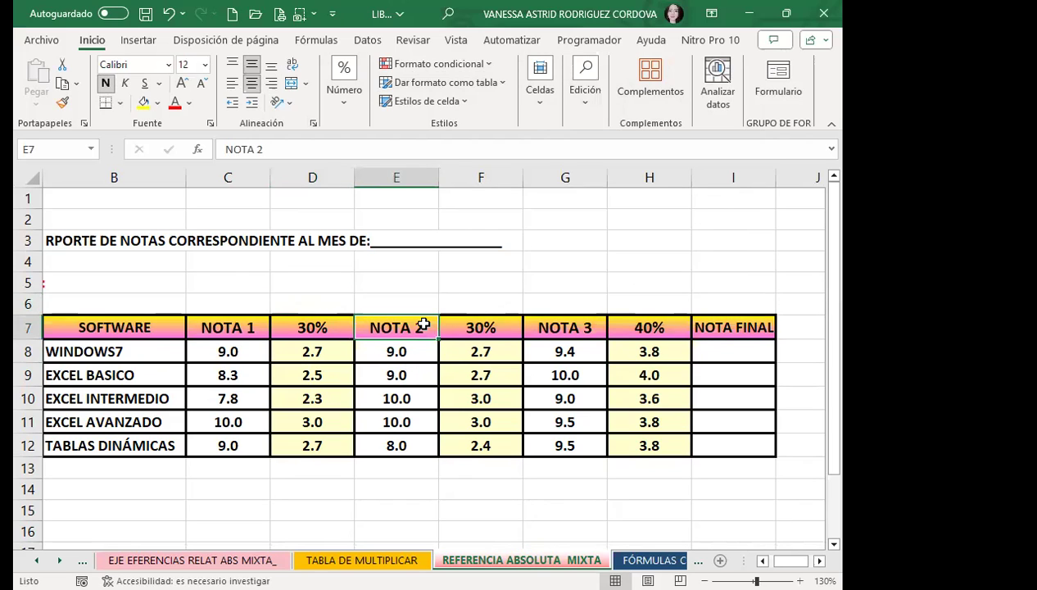
click(328, 325)
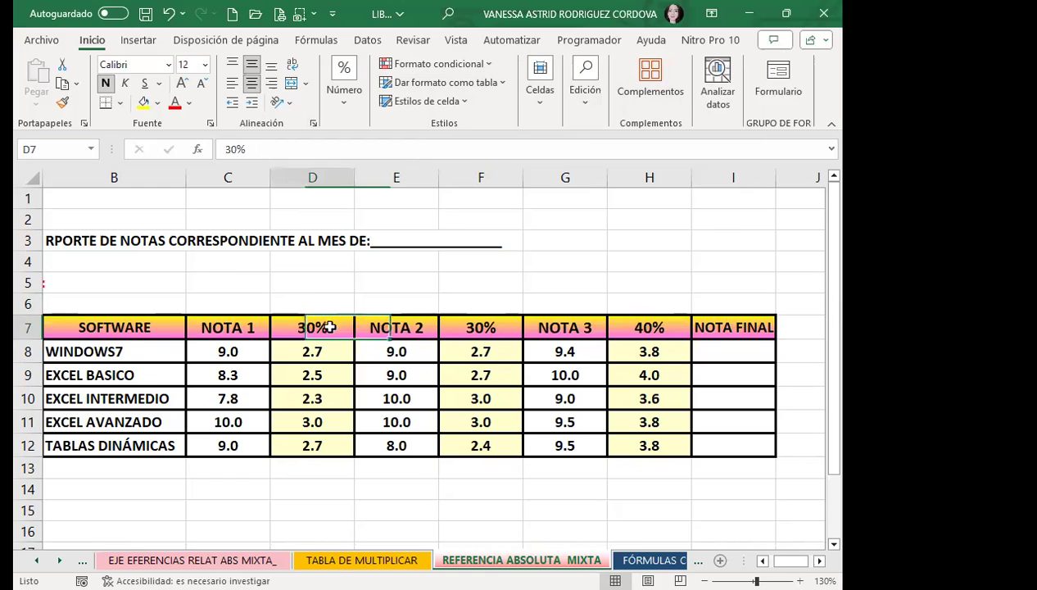
click(295, 349)
click(312, 397)
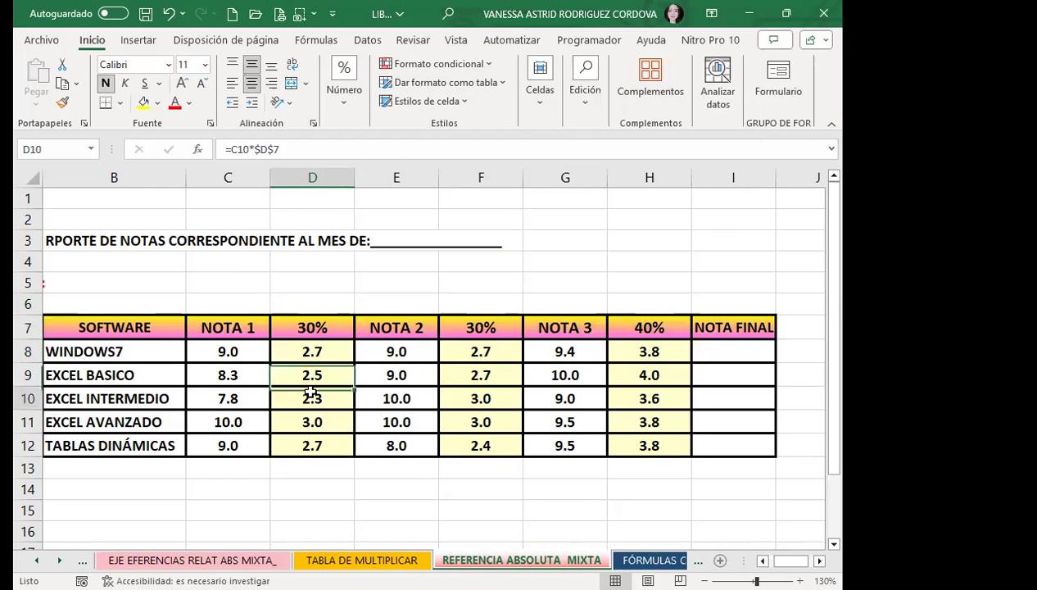
click(316, 342)
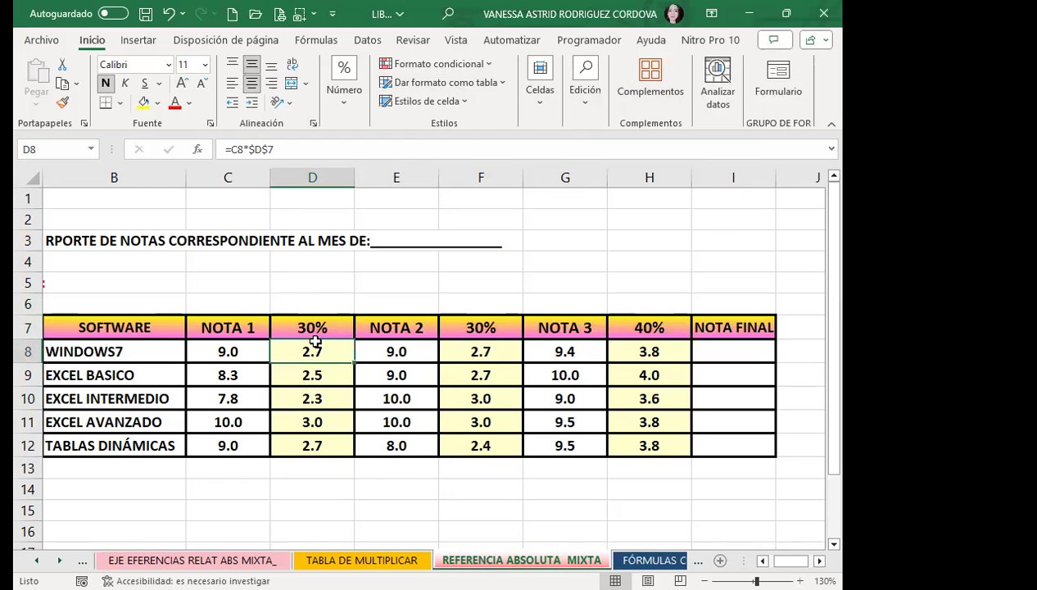
click(318, 324)
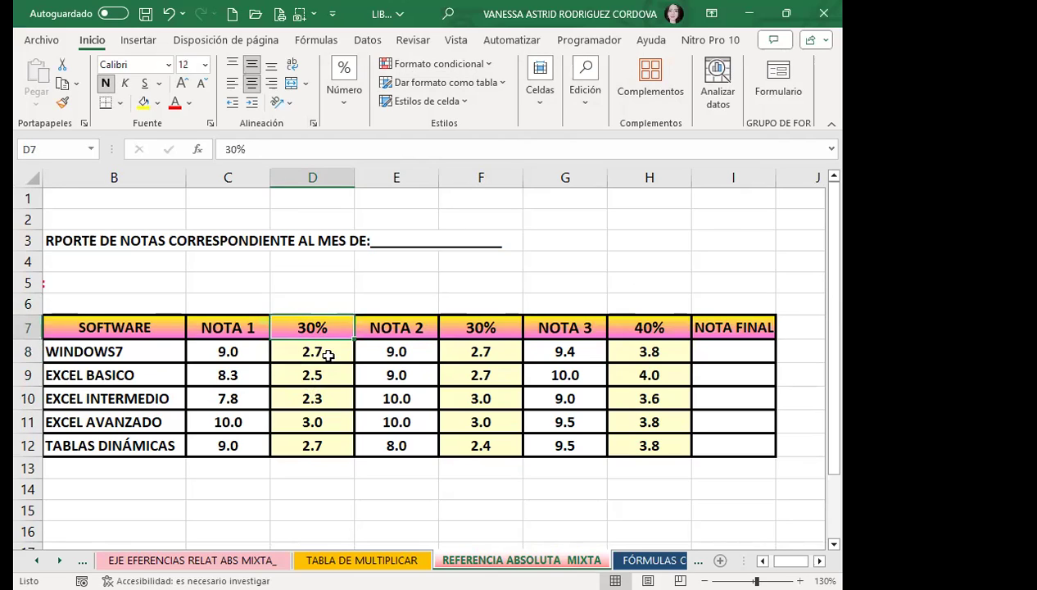
click(328, 354)
click(498, 352)
click(651, 349)
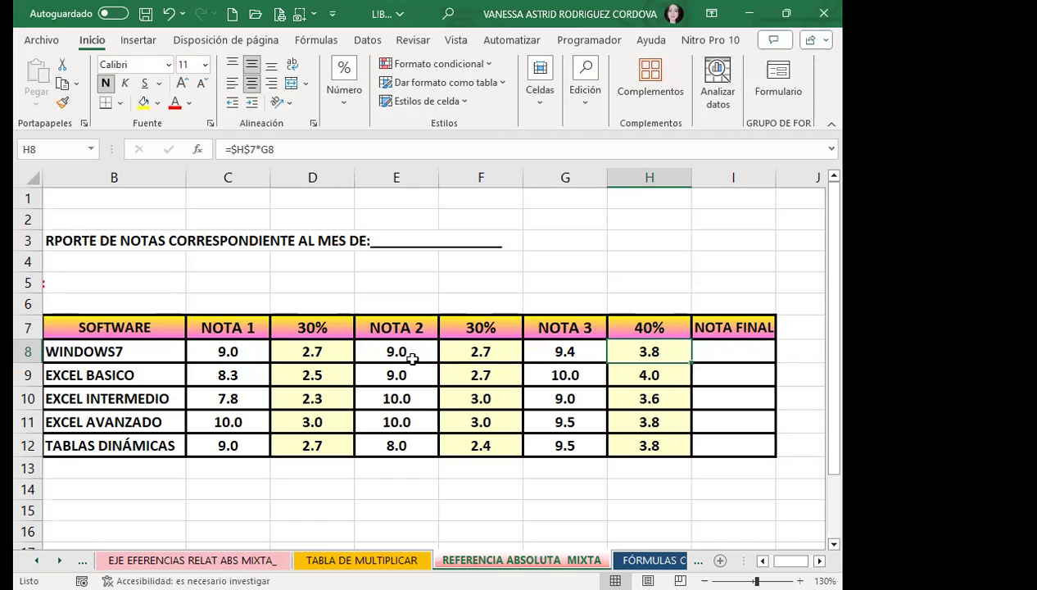
On the FÓRMULAS CON REFERENCIA sheet, make F14:J16 font white to hide #¡DIV/0! errors.
click(624, 559)
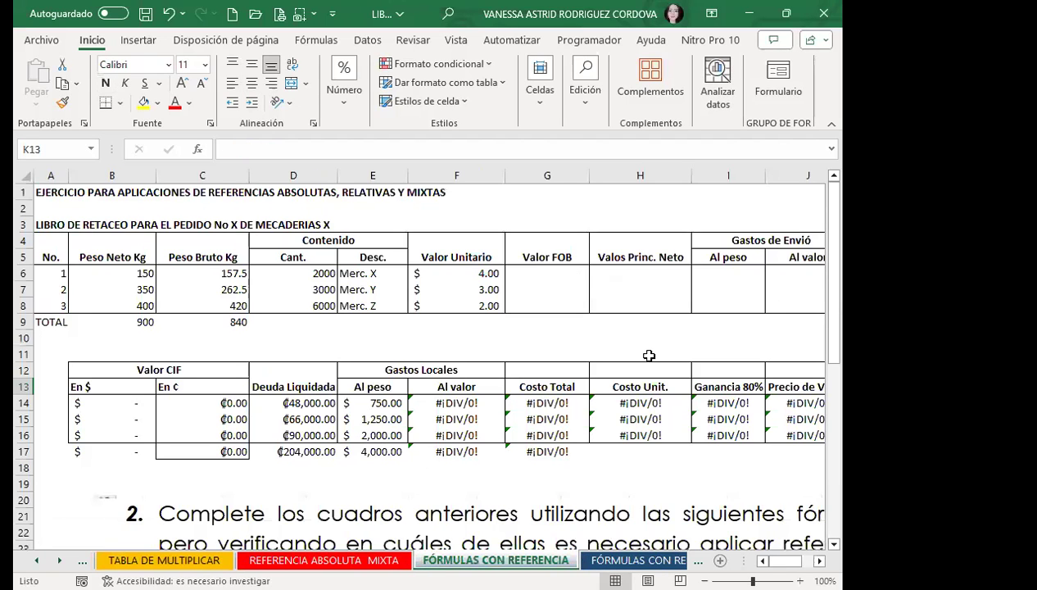
mouse_move(437, 401)
mouse_down()
mouse_move(826, 439)
mouse_move(752, 431)
mouse_up()
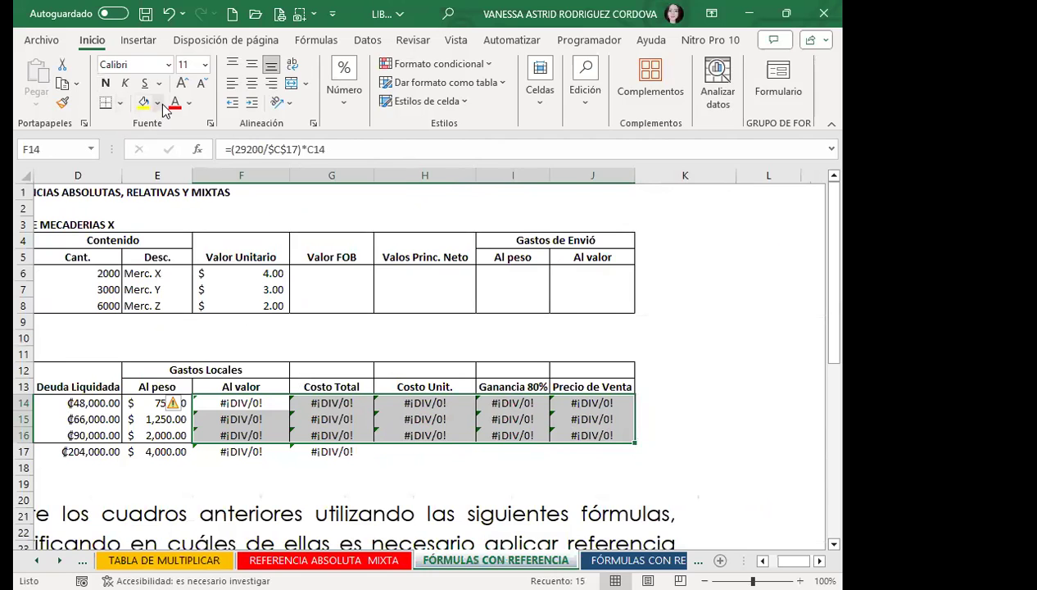
click(190, 102)
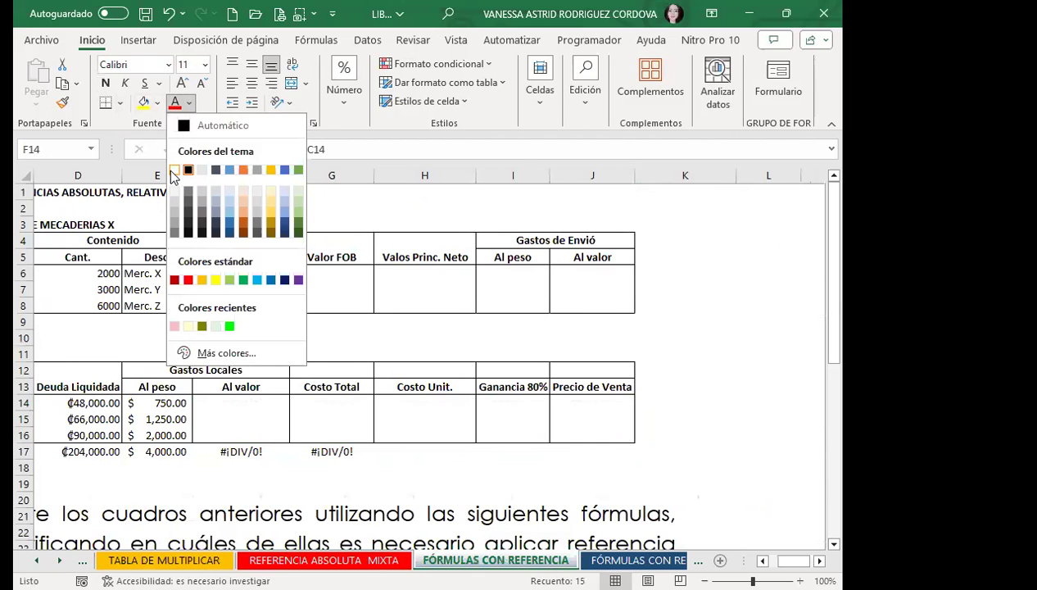
click(174, 171)
scroll(718, 552, left, 3)
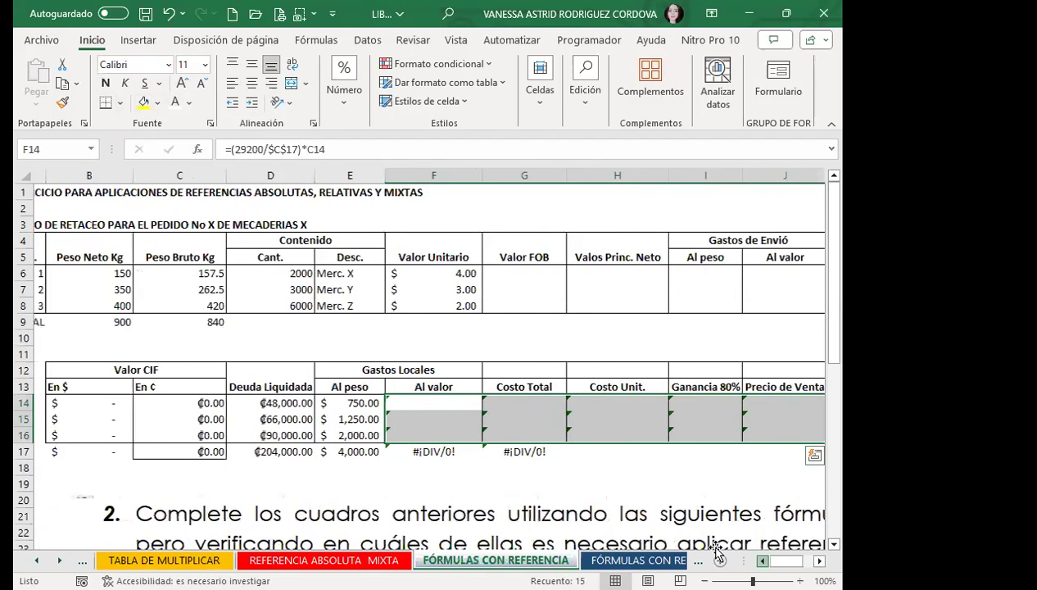
scroll(718, 552, left, 2)
click(574, 307)
click(303, 289)
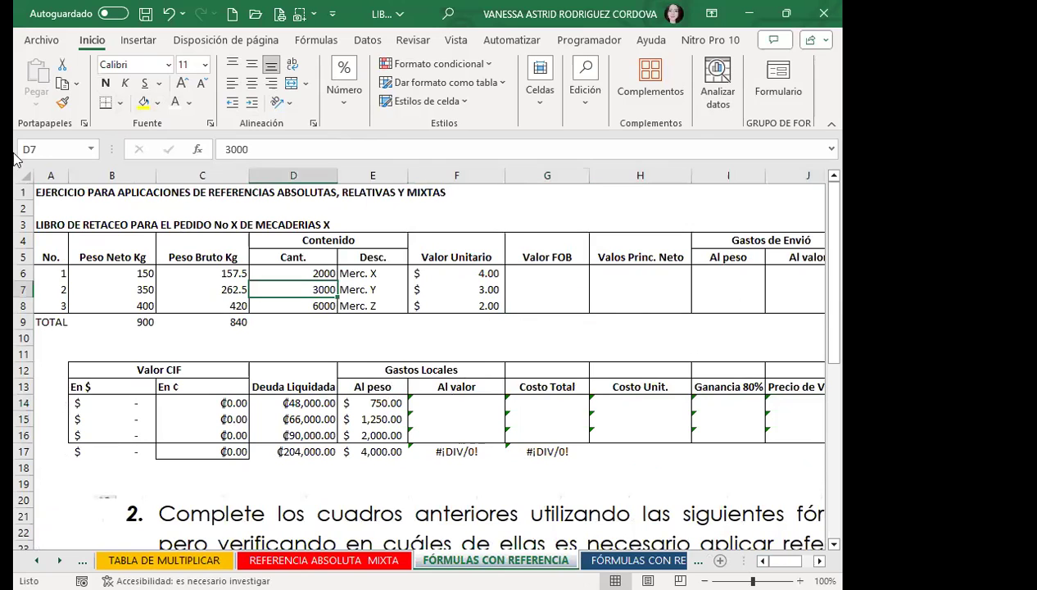
click(123, 274)
click(192, 287)
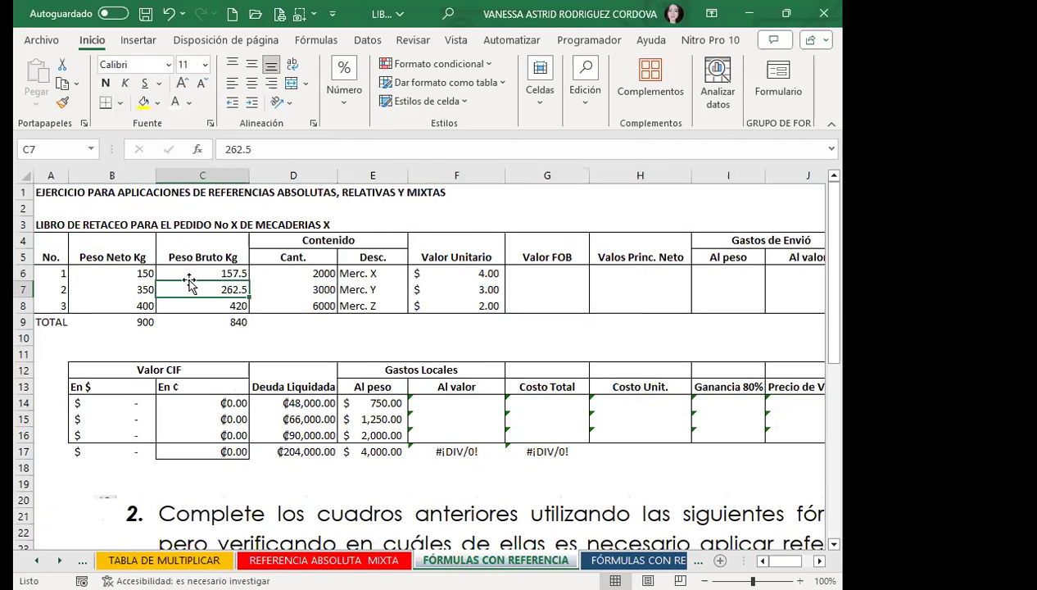
click(294, 270)
click(376, 271)
click(449, 273)
click(553, 277)
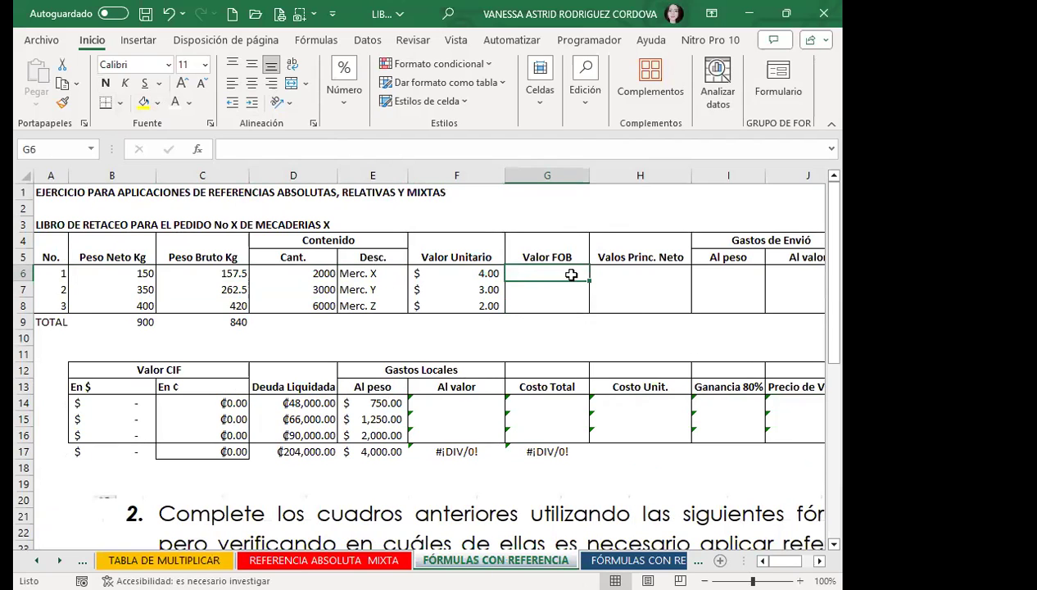
click(640, 244)
click(615, 273)
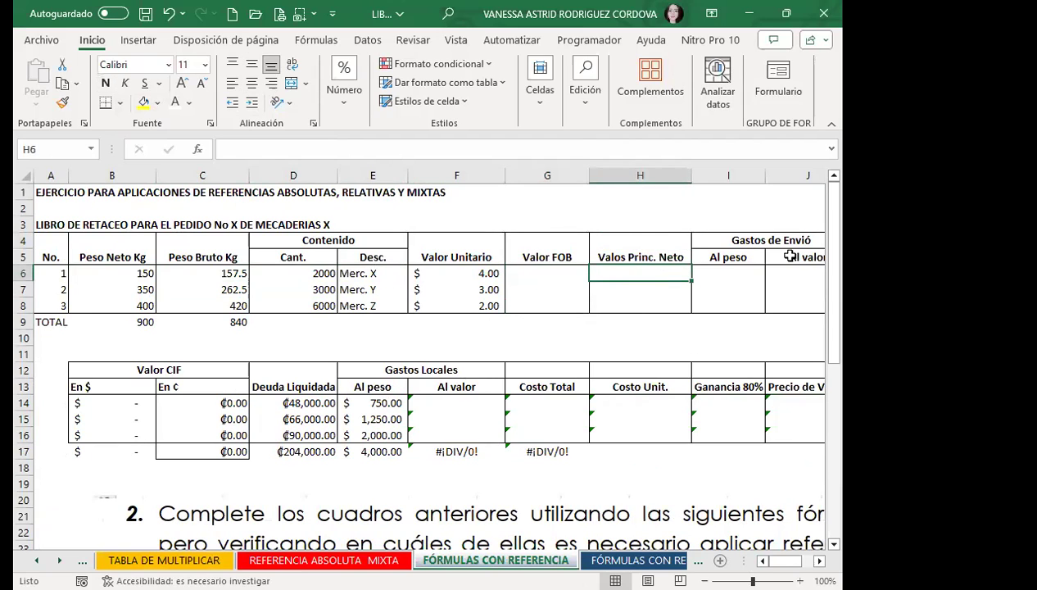
click(731, 274)
click(777, 264)
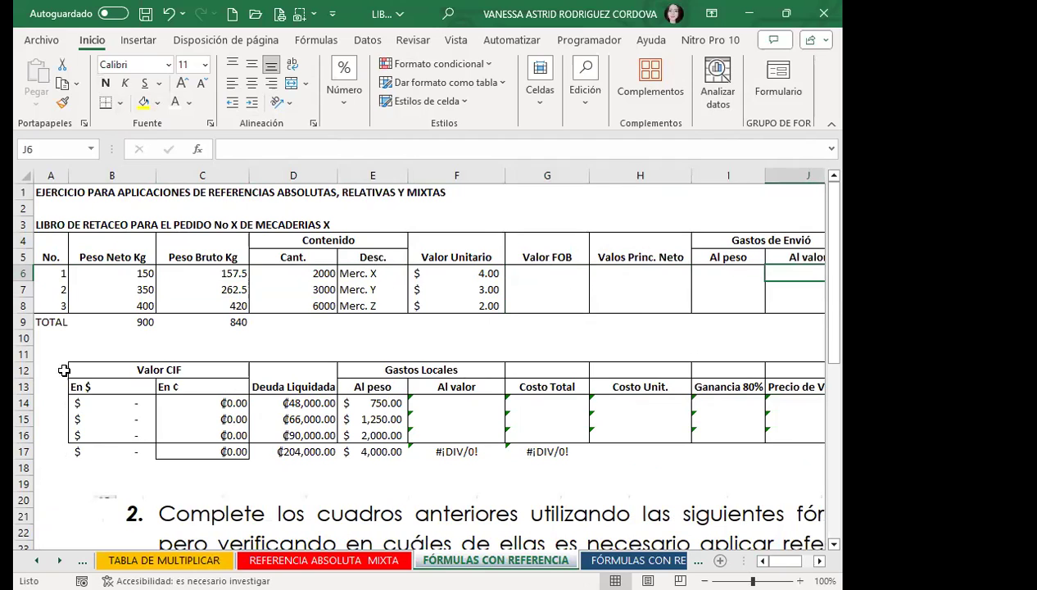
click(120, 389)
click(199, 386)
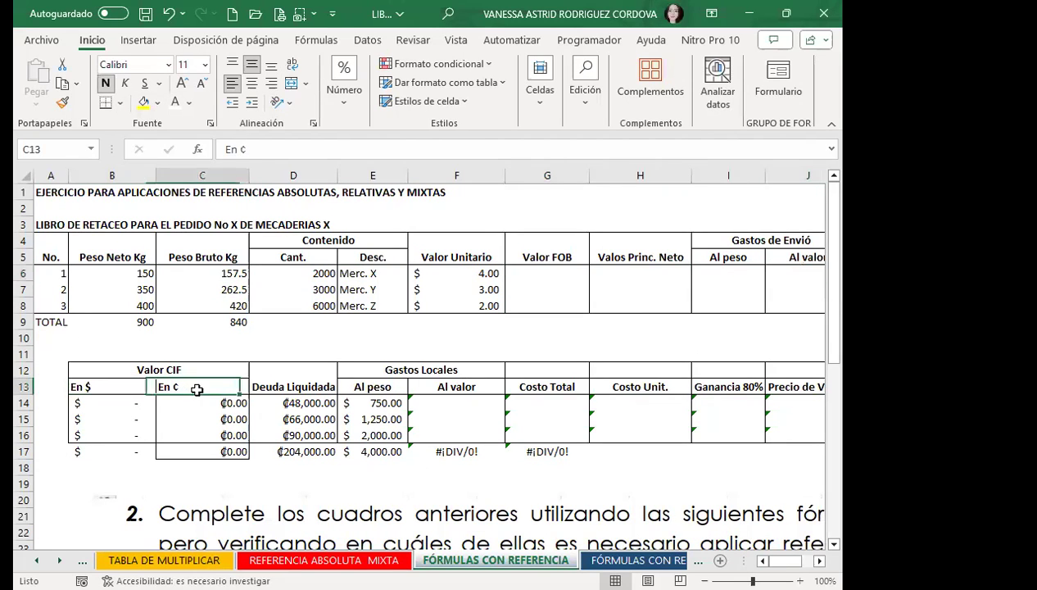
click(308, 386)
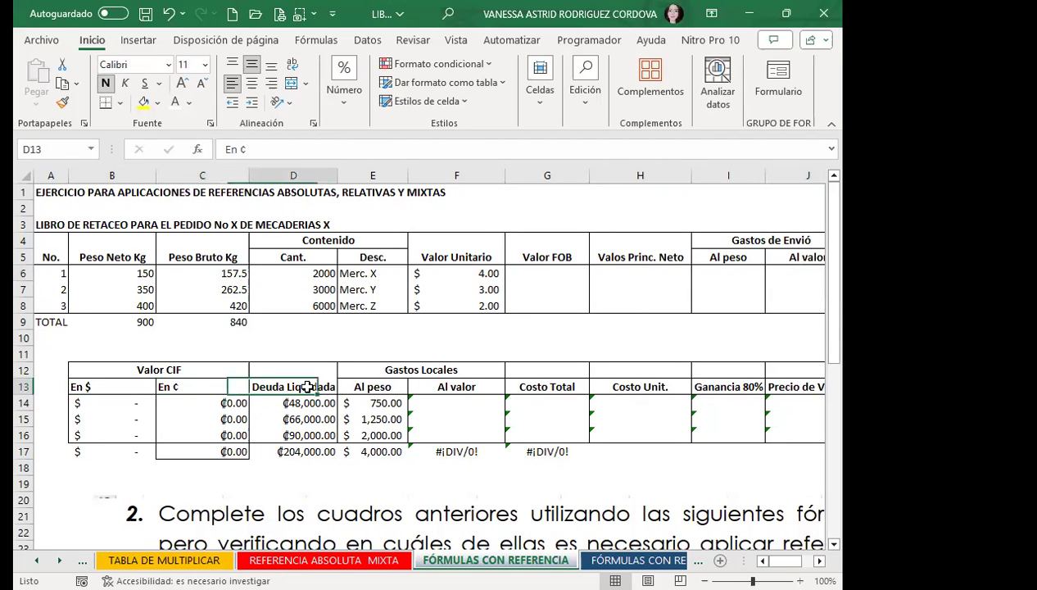
click(392, 388)
click(438, 385)
click(574, 399)
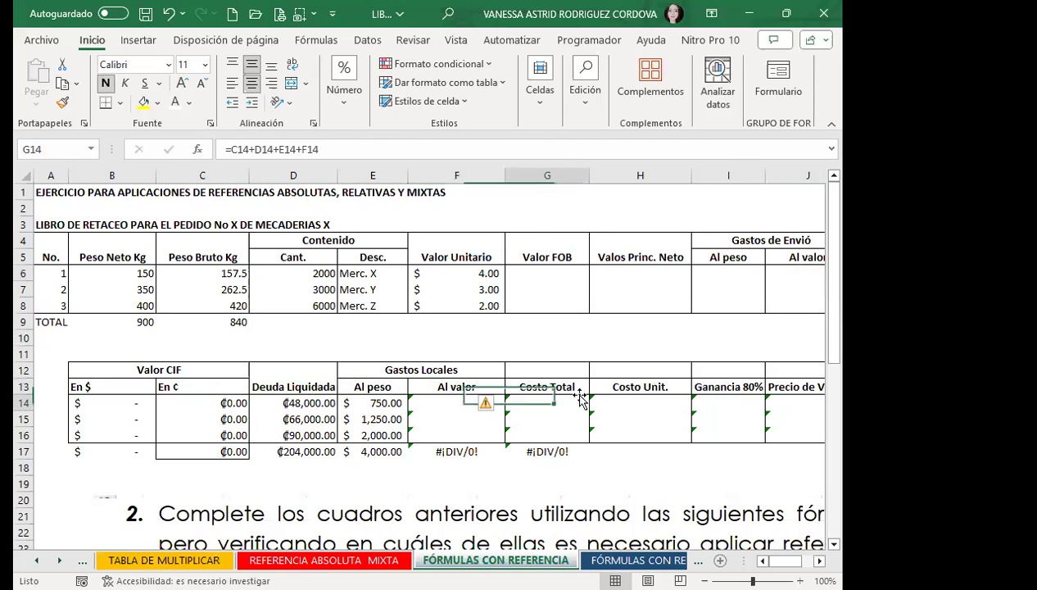
click(657, 384)
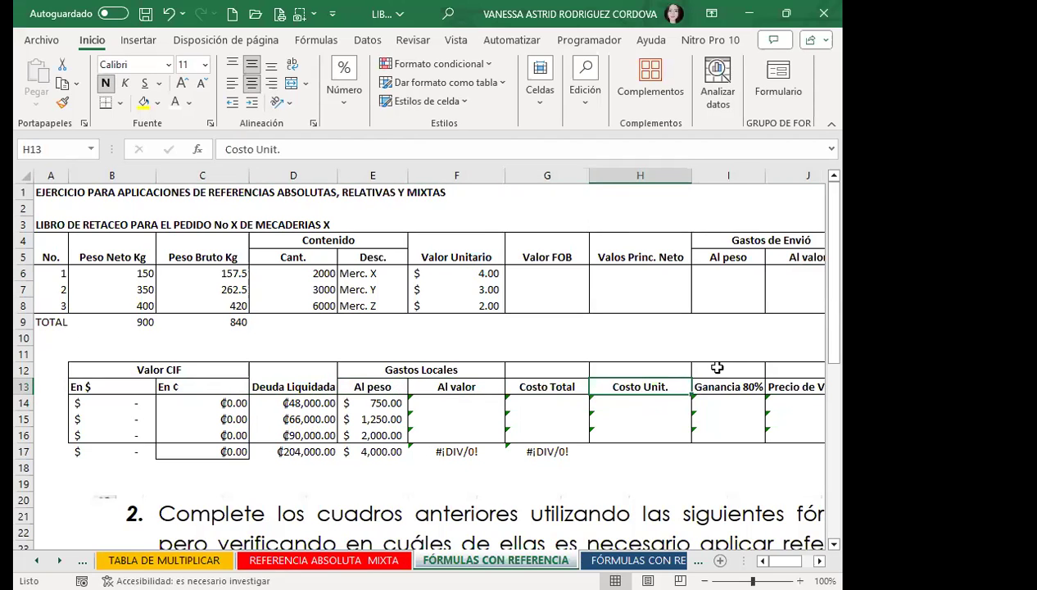
click(735, 383)
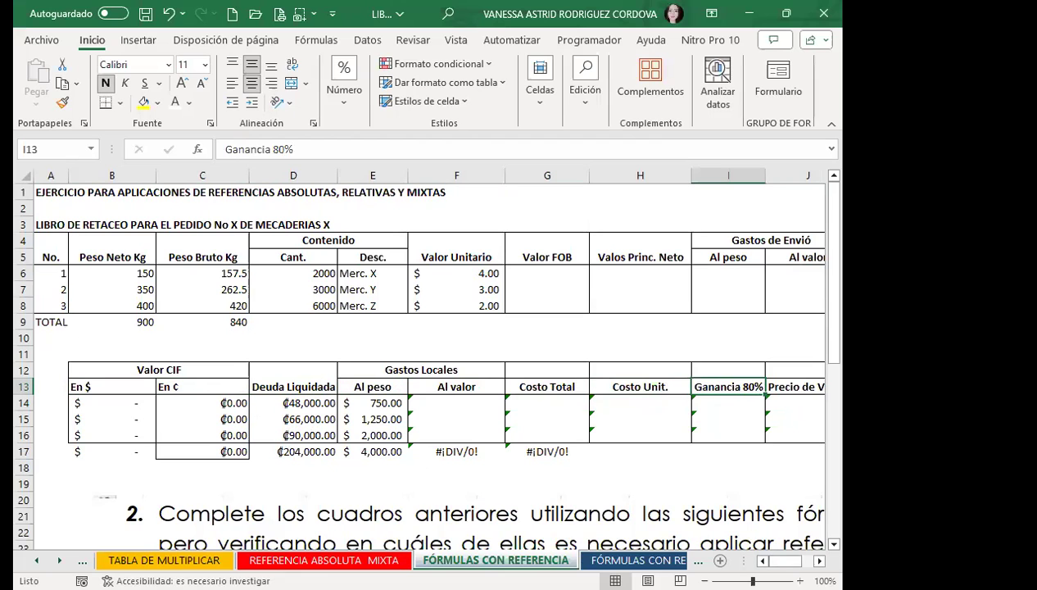
scroll(811, 554, right, 2)
click(670, 385)
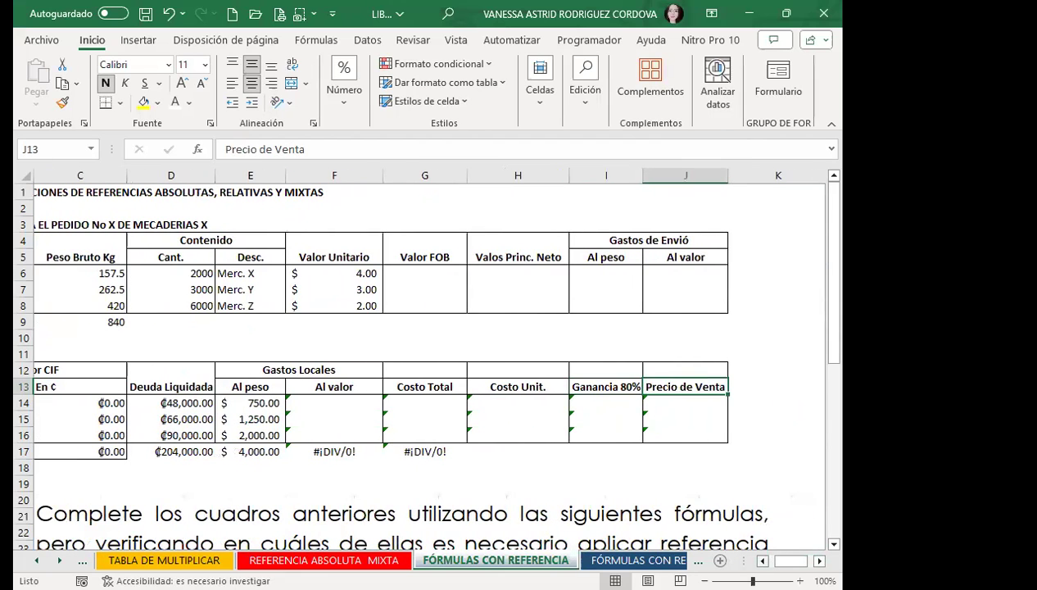
scroll(425, 363, left, 2)
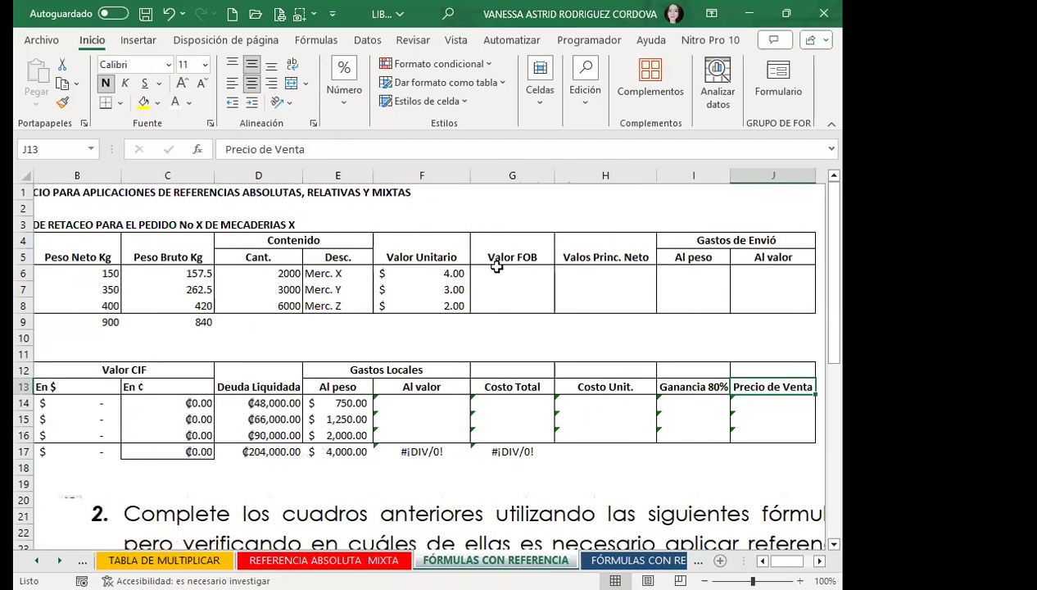
click(503, 273)
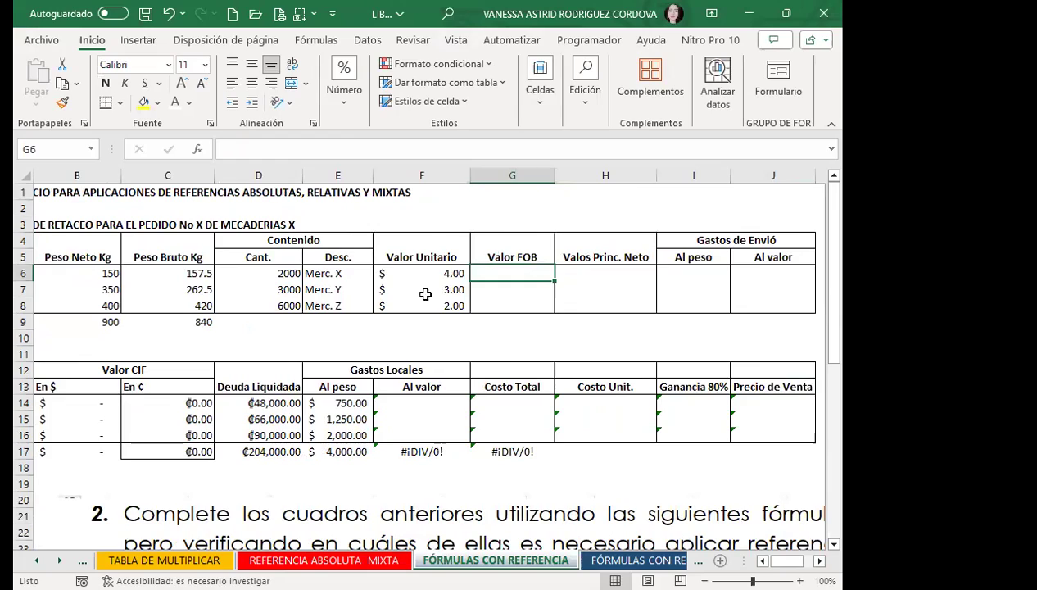
scroll(421, 291, down, 8)
scroll(420, 291, down, 2)
click(662, 359)
scroll(662, 359, up, 2)
drag(589, 354, 586, 352)
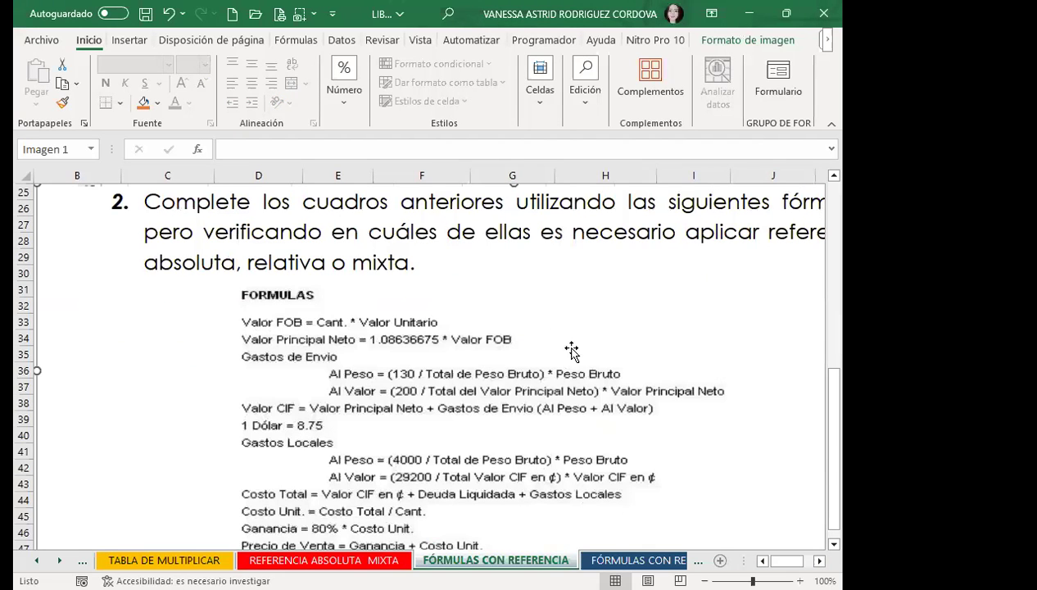
Begin the formula =D6*F6 in G6, multiplying quantity by unit value.
scroll(572, 352, up, 4)
scroll(547, 336, up, 4)
click(522, 272)
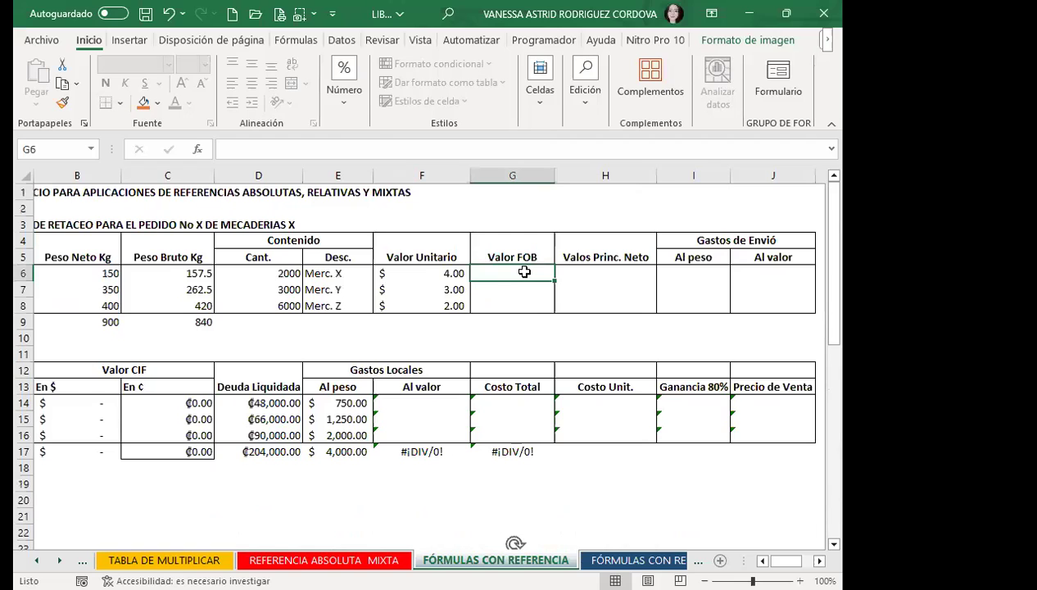
text(=)
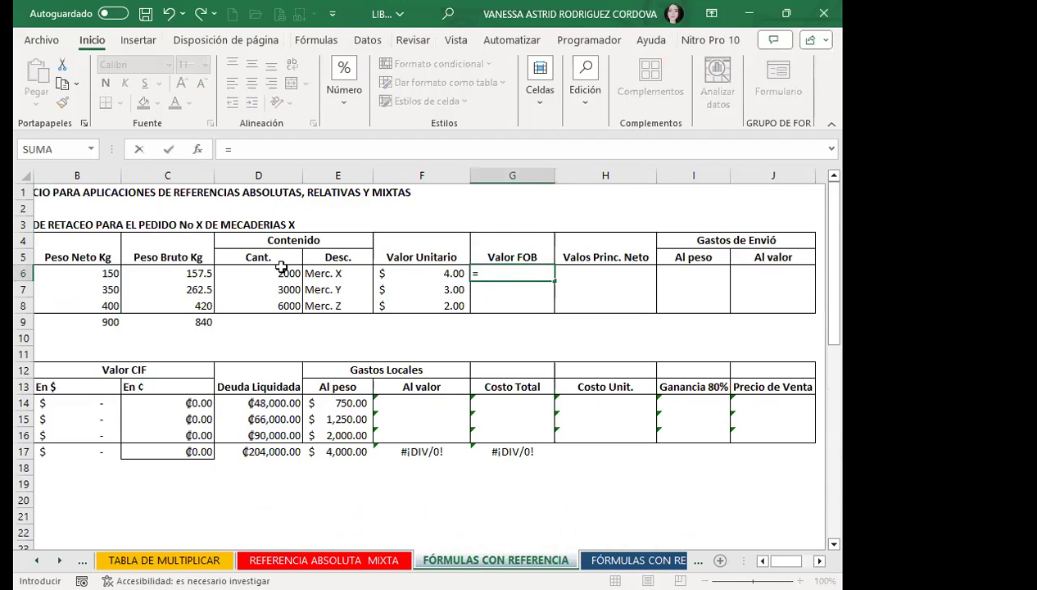
click(259, 275)
text(*)
click(430, 276)
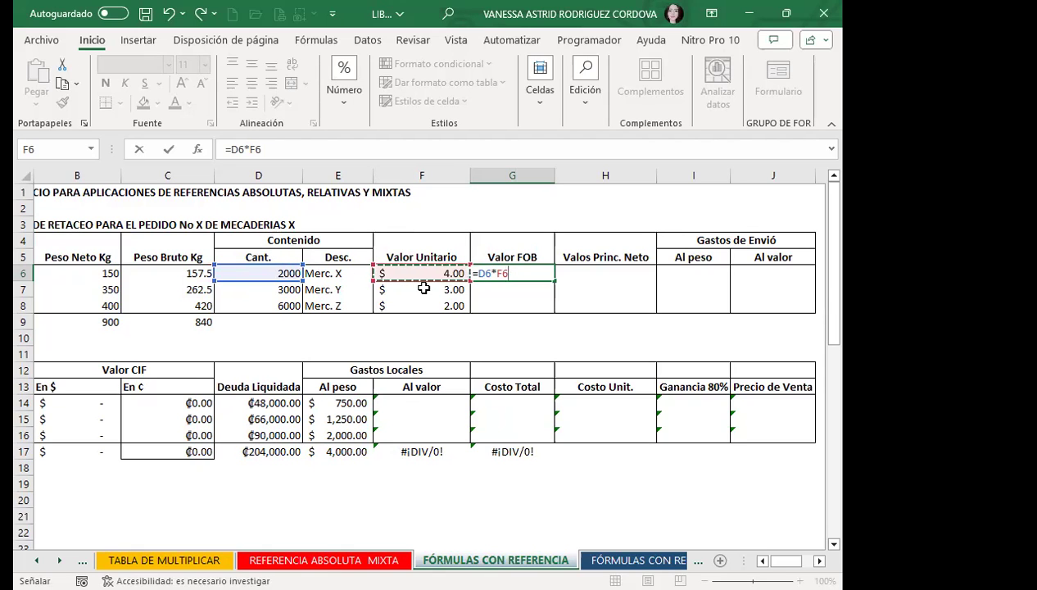
Commit =D6*F6 in G6 and fill it down to G8, giving $8,000, $9,000 and $12,000.
key(Return)
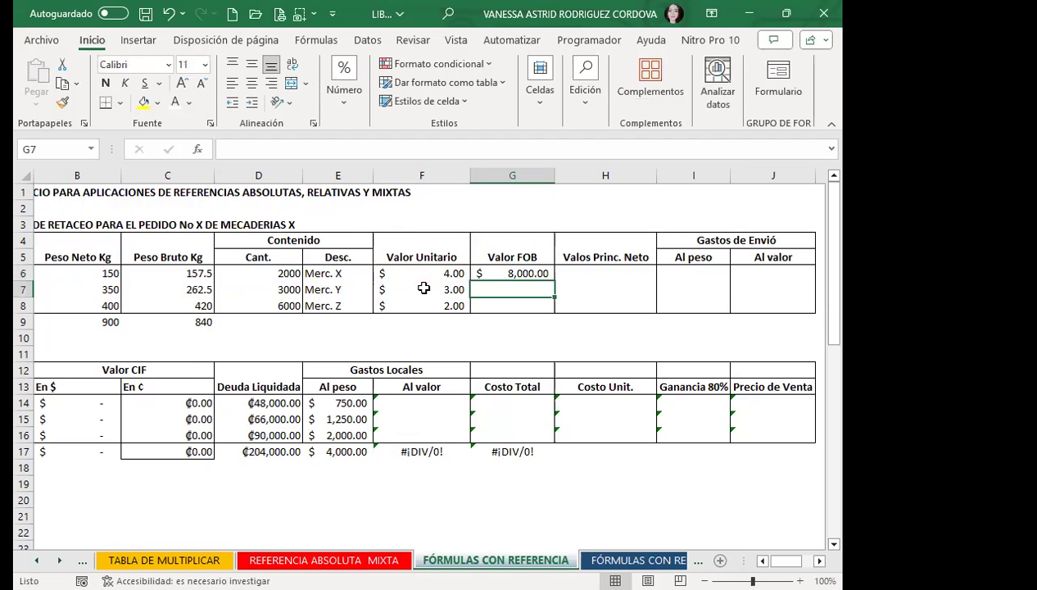
click(498, 272)
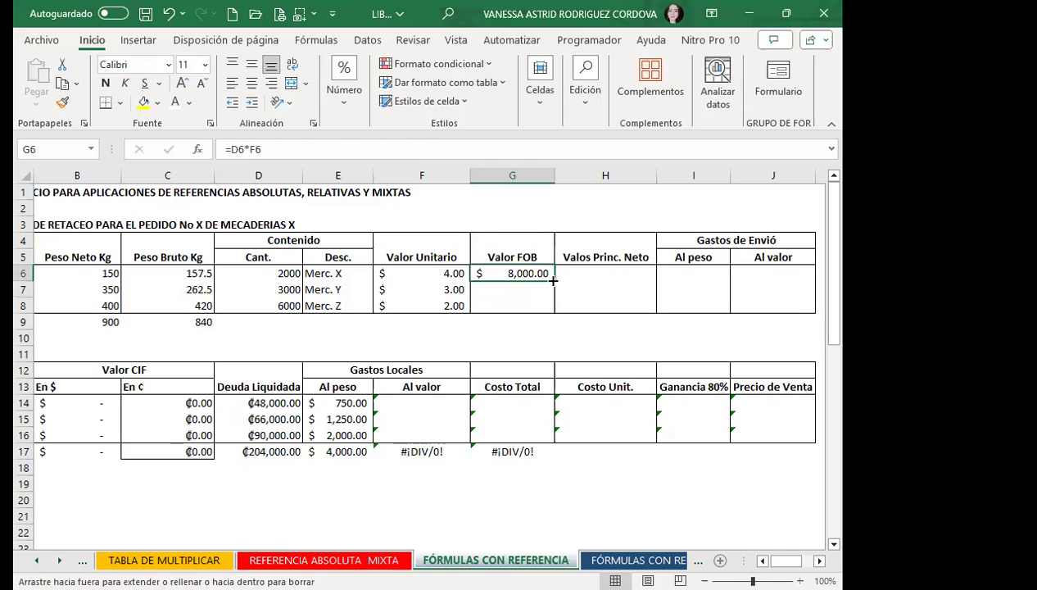
drag(553, 280, 541, 312)
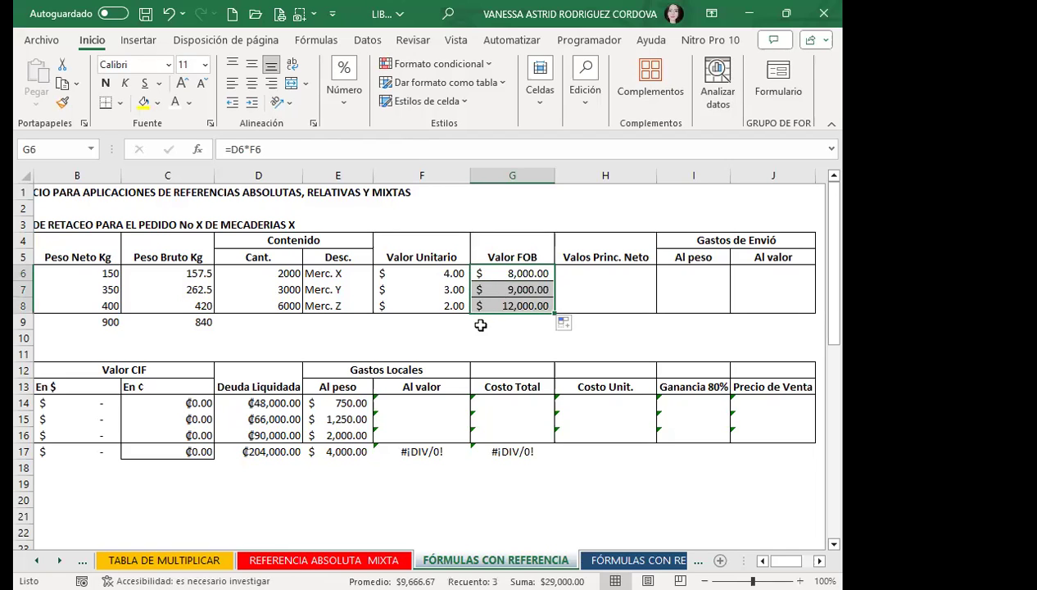
click(488, 304)
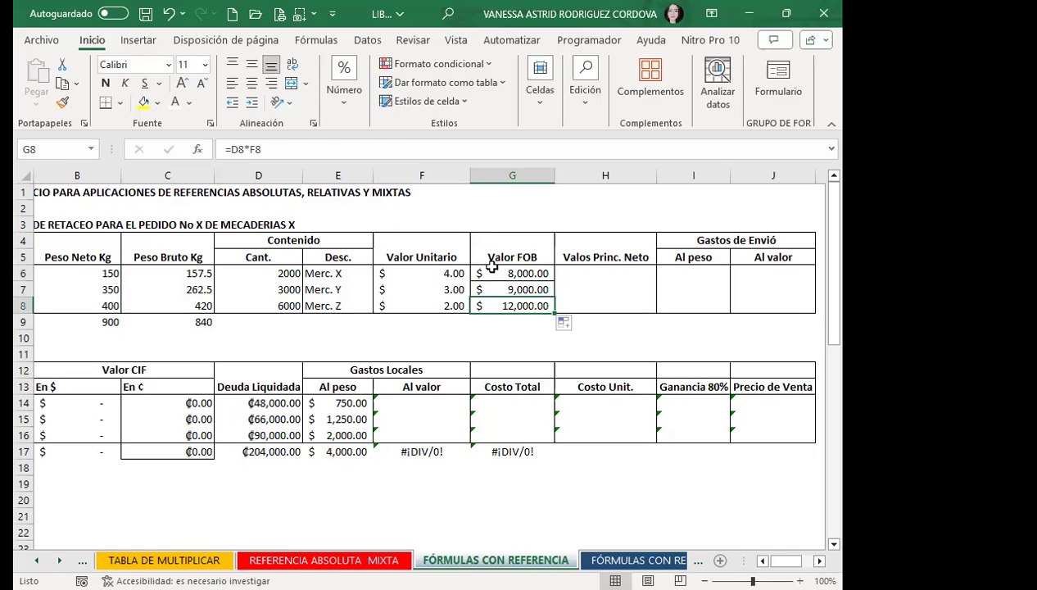
click(579, 274)
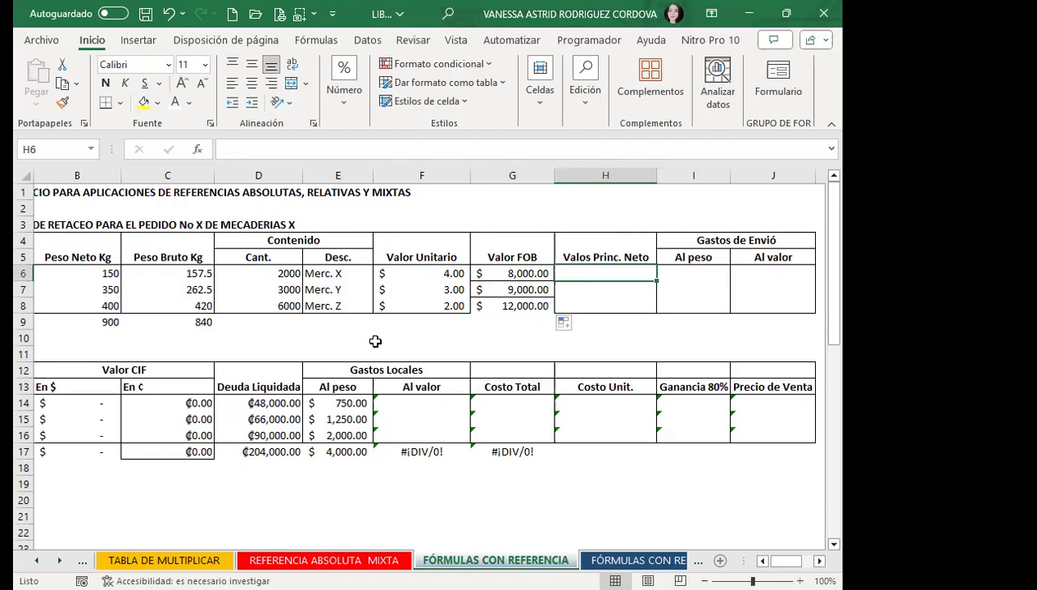
Enter =1.08636675*G6 in H6 for the first item's Principal Neto.
scroll(373, 366, down, 3)
scroll(377, 375, down, 5)
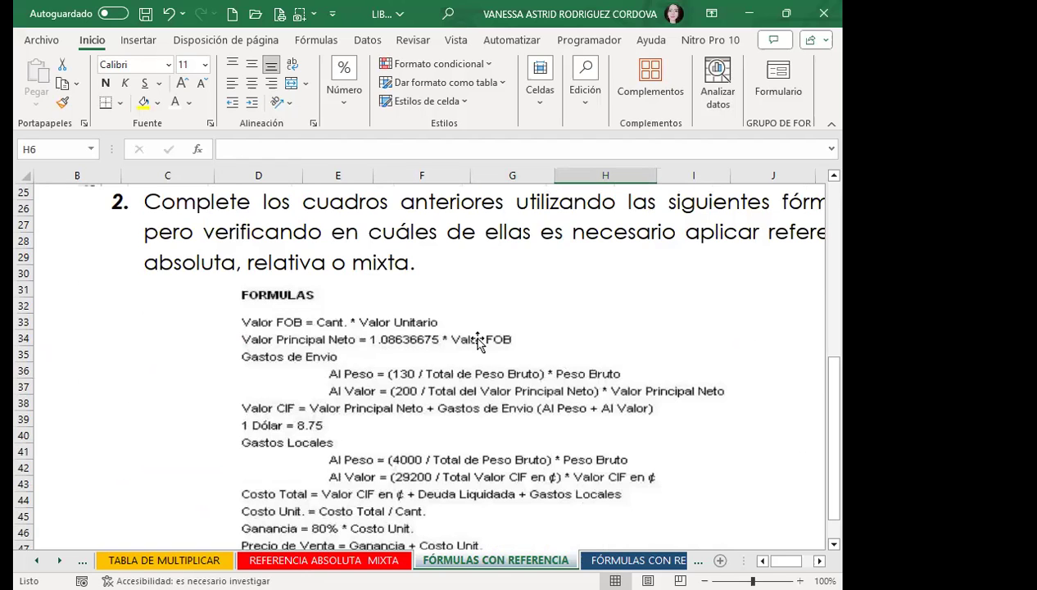
scroll(519, 336, up, 3)
scroll(541, 294, up, 3)
scroll(560, 276, up, 2)
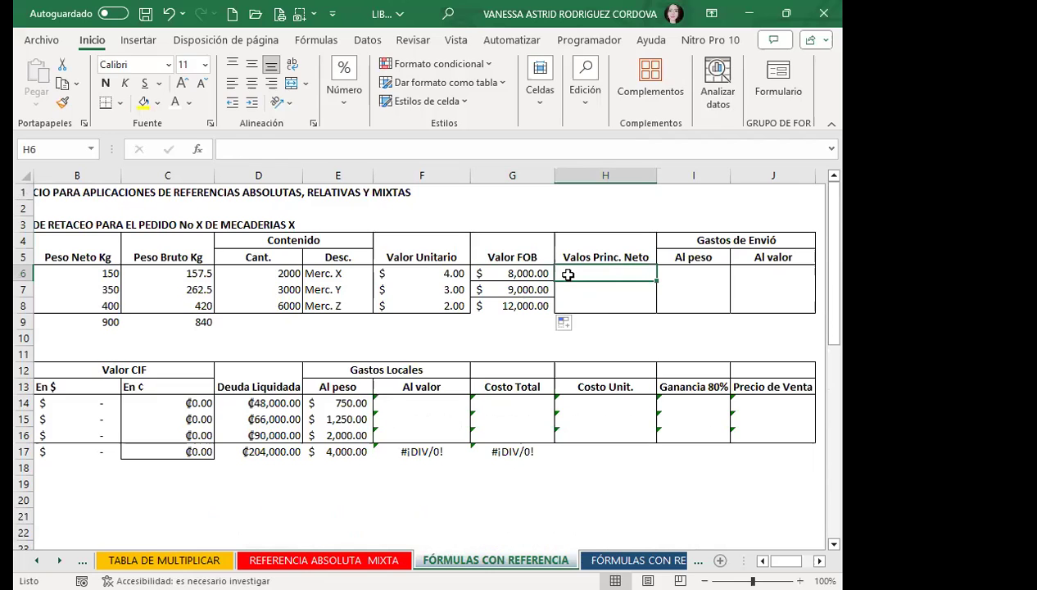
text(=)
scroll(384, 295, down, 3)
scroll(384, 296, down, 1)
scroll(528, 312, down, 1)
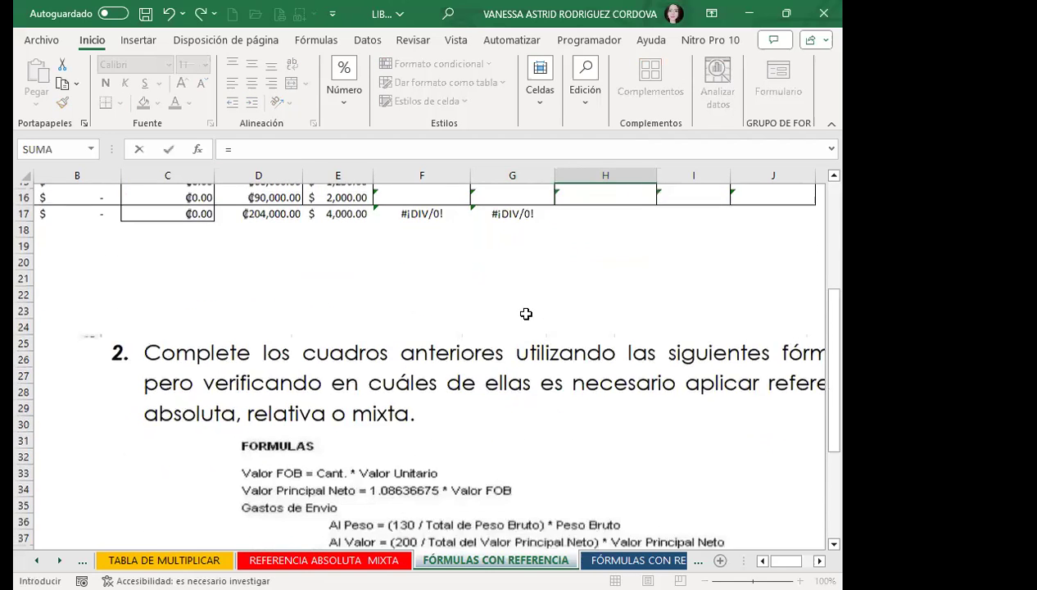
scroll(605, 347, down, 2)
scroll(648, 365, down, 1)
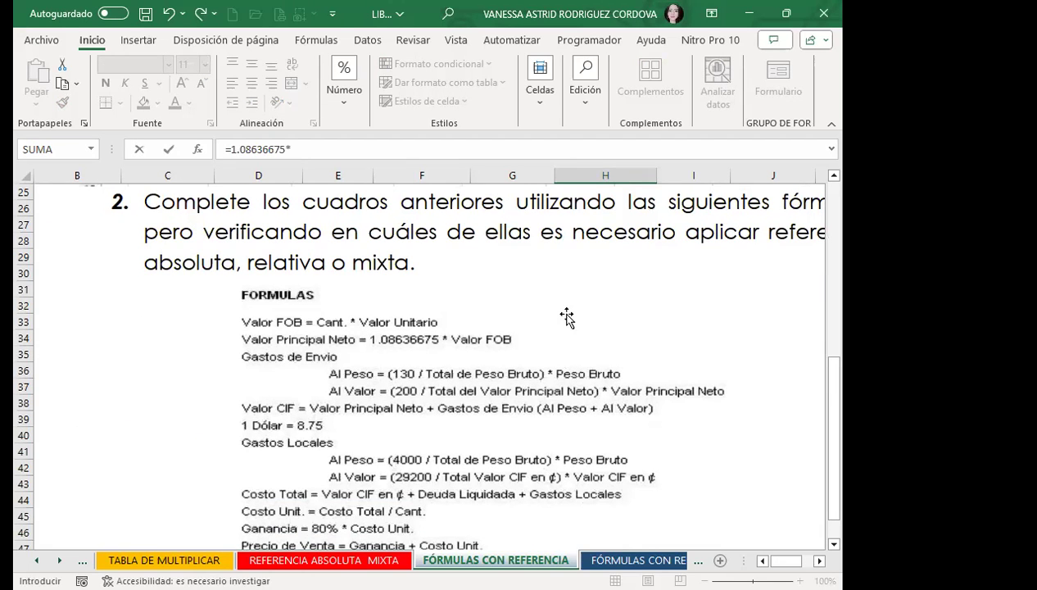
scroll(541, 407, up, 3)
scroll(555, 410, up, 5)
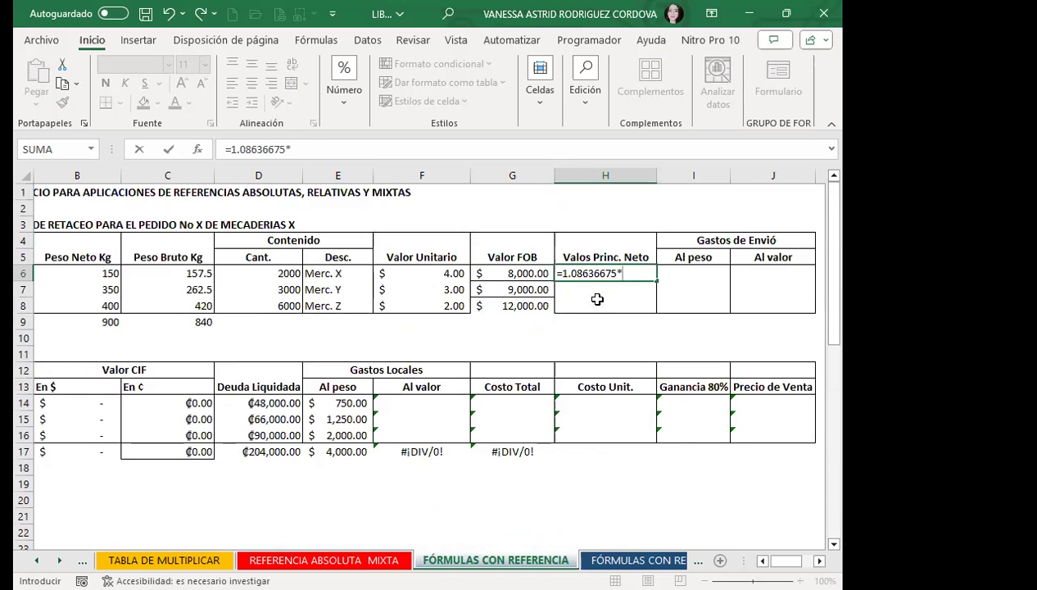
click(502, 270)
scroll(475, 344, down, 3)
scroll(405, 407, down, 3)
scroll(375, 322, down, 3)
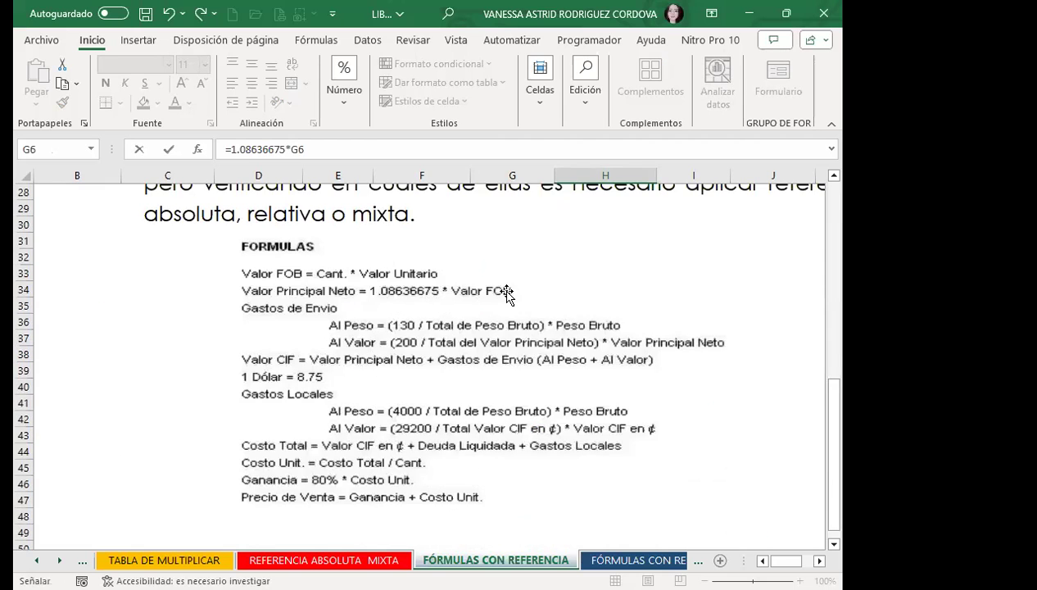
scroll(540, 303, up, 4)
scroll(551, 324, up, 5)
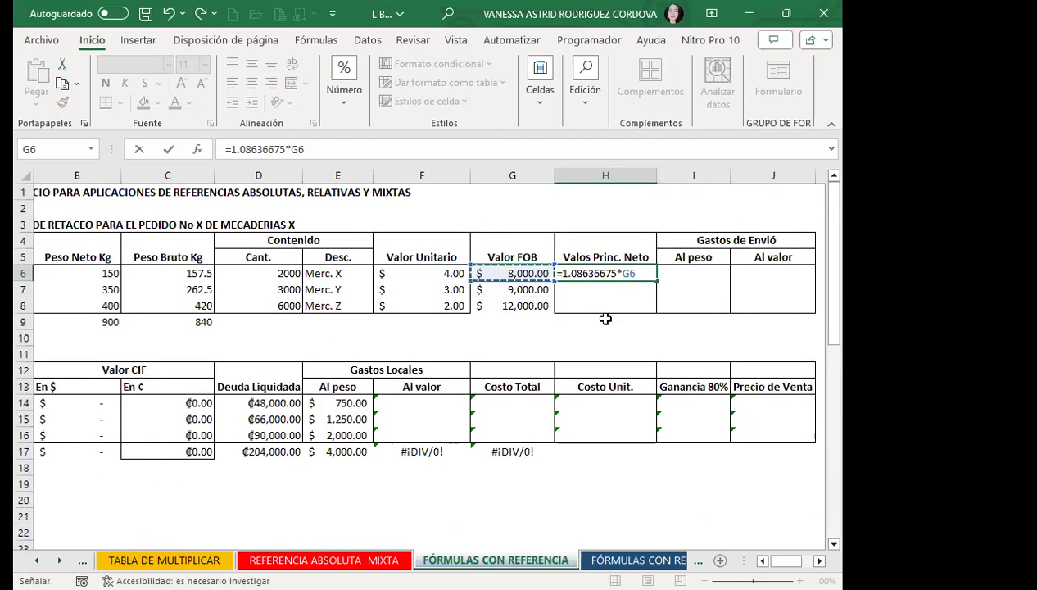
key(Return)
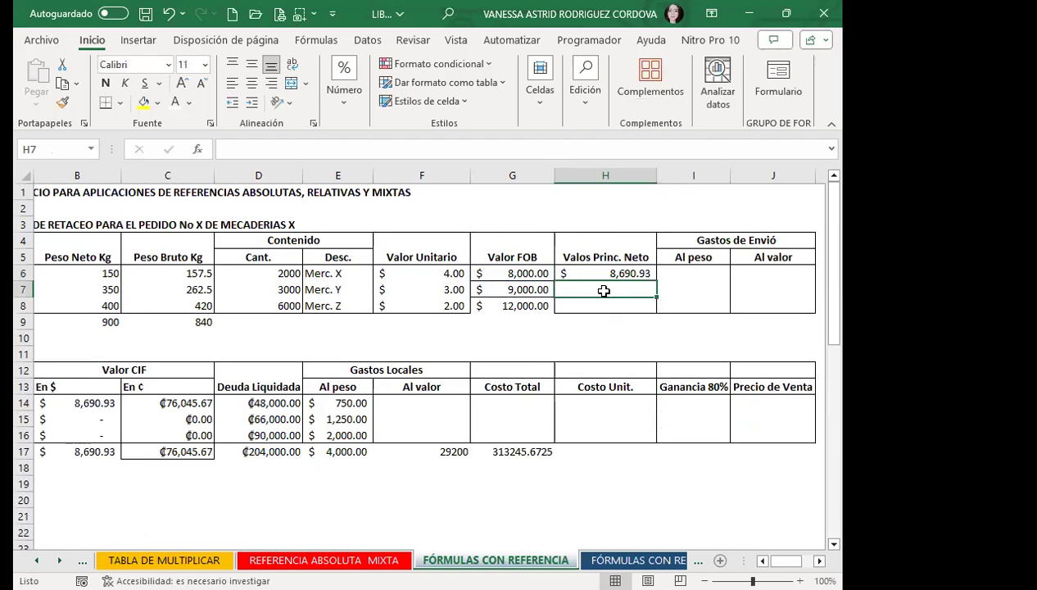
Fill the Principal Neto formula down to H8, giving $8,690.93, $9,777.30 and $13,036.40.
click(597, 271)
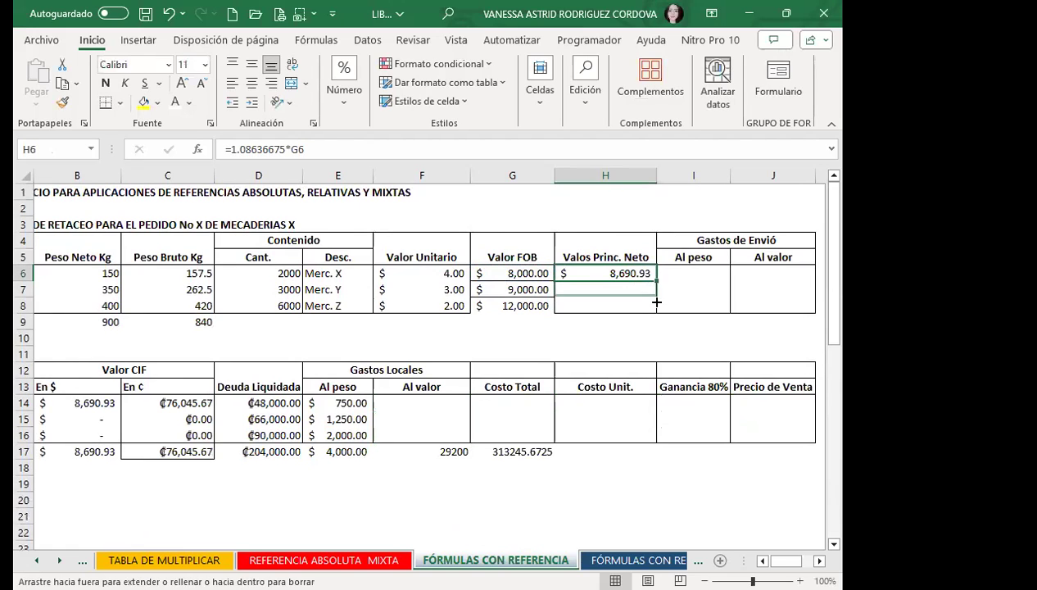
drag(653, 280, 654, 308)
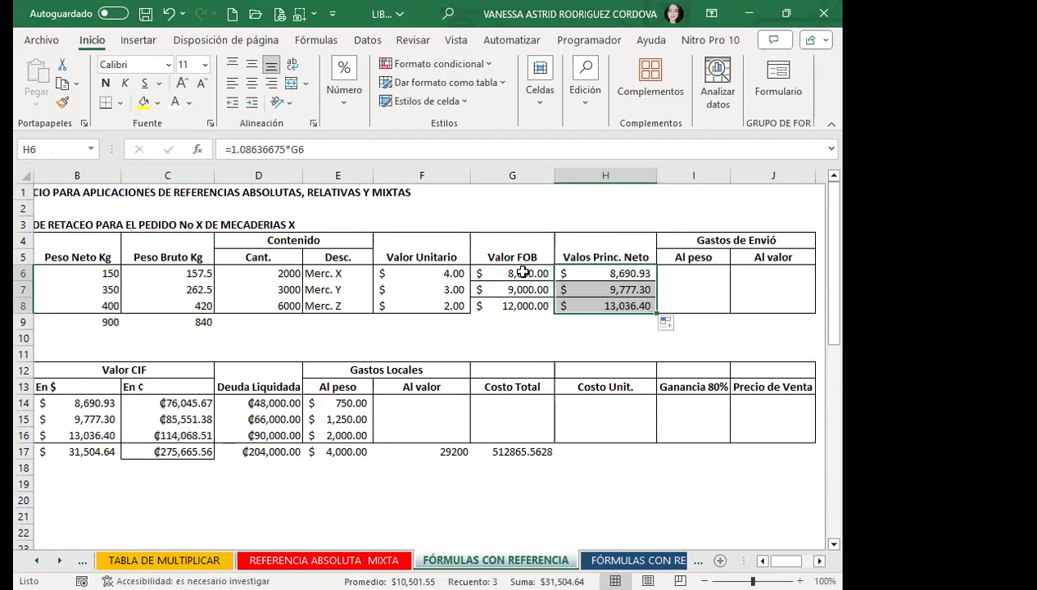
click(517, 273)
click(560, 305)
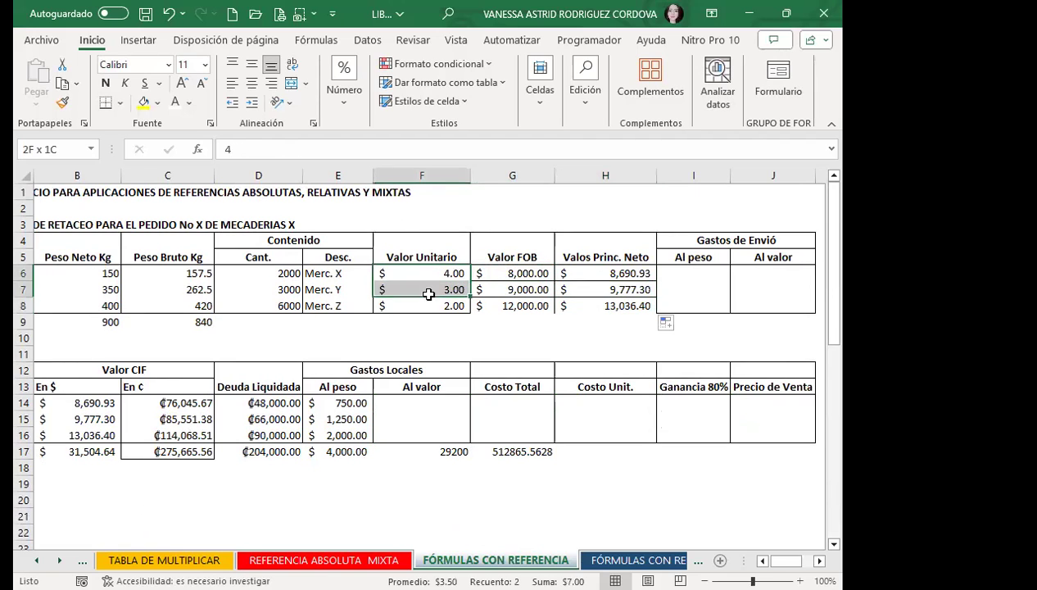
drag(426, 272, 426, 304)
click(62, 102)
drag(485, 273, 557, 310)
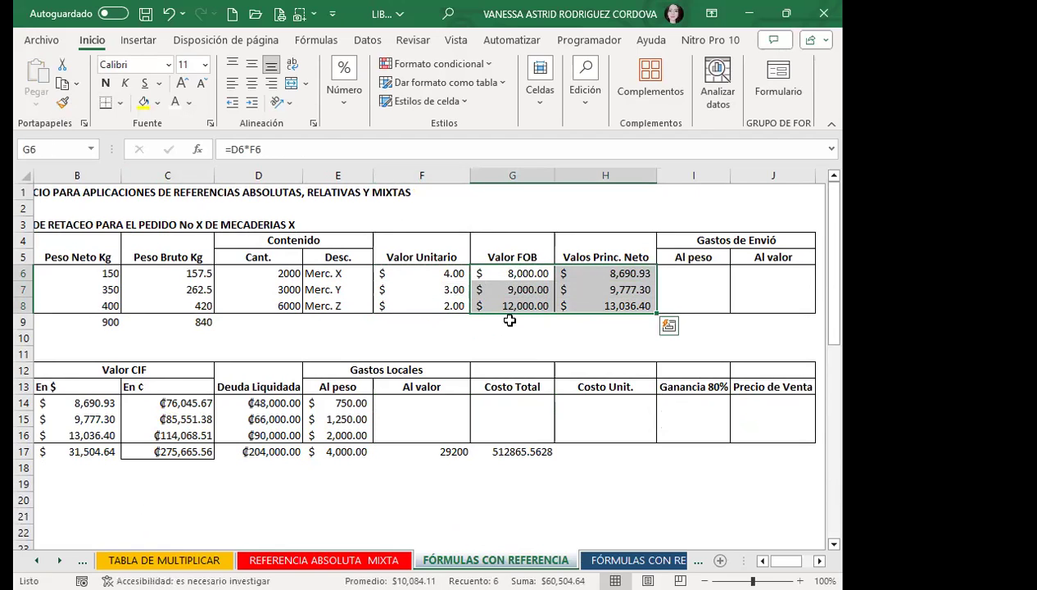
click(686, 272)
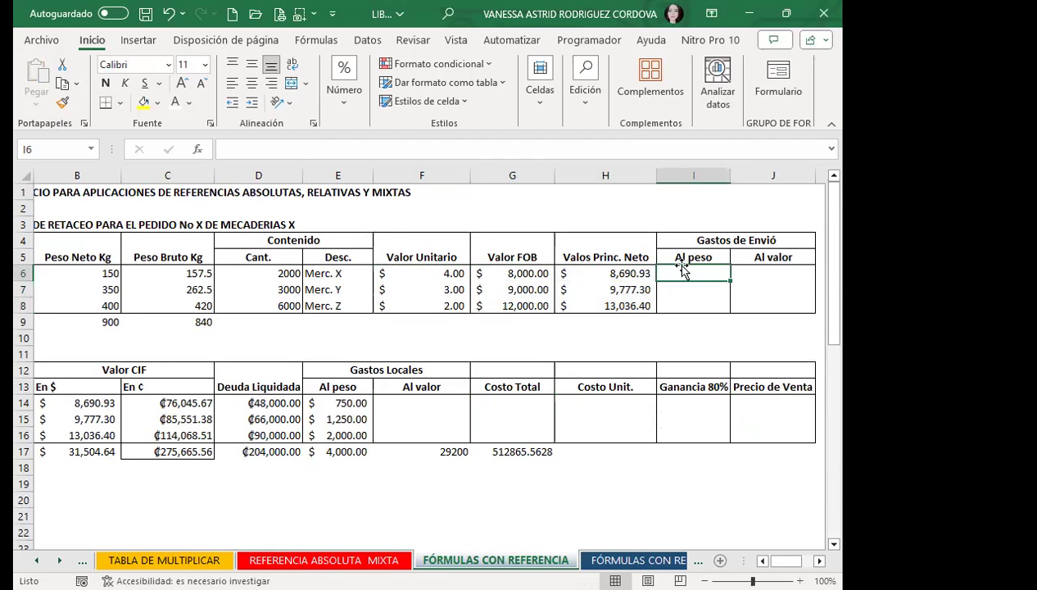
scroll(366, 391, down, 5)
scroll(366, 391, down, 3)
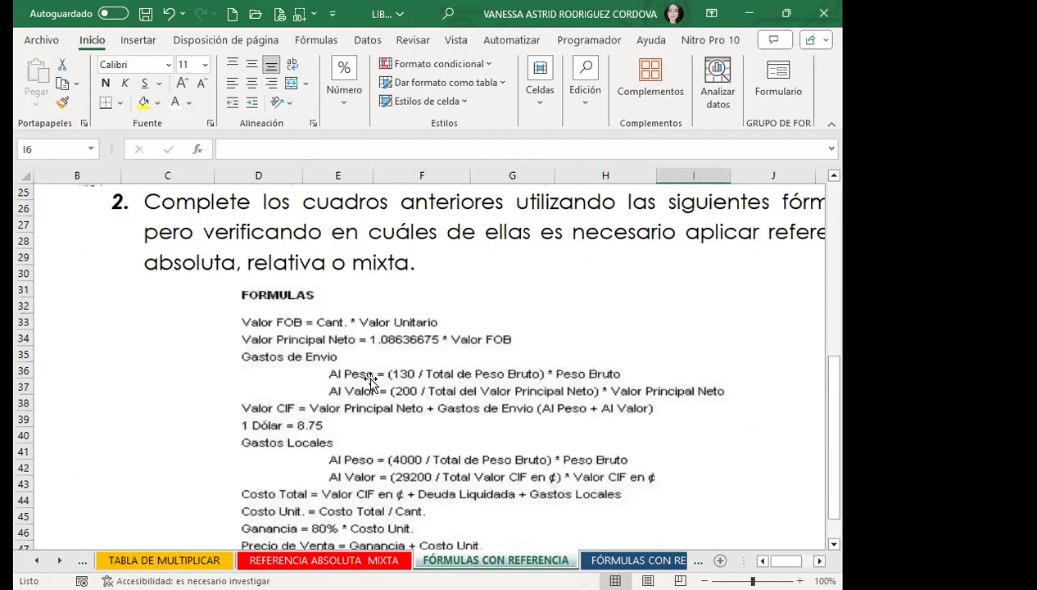
scroll(369, 383, down, 1)
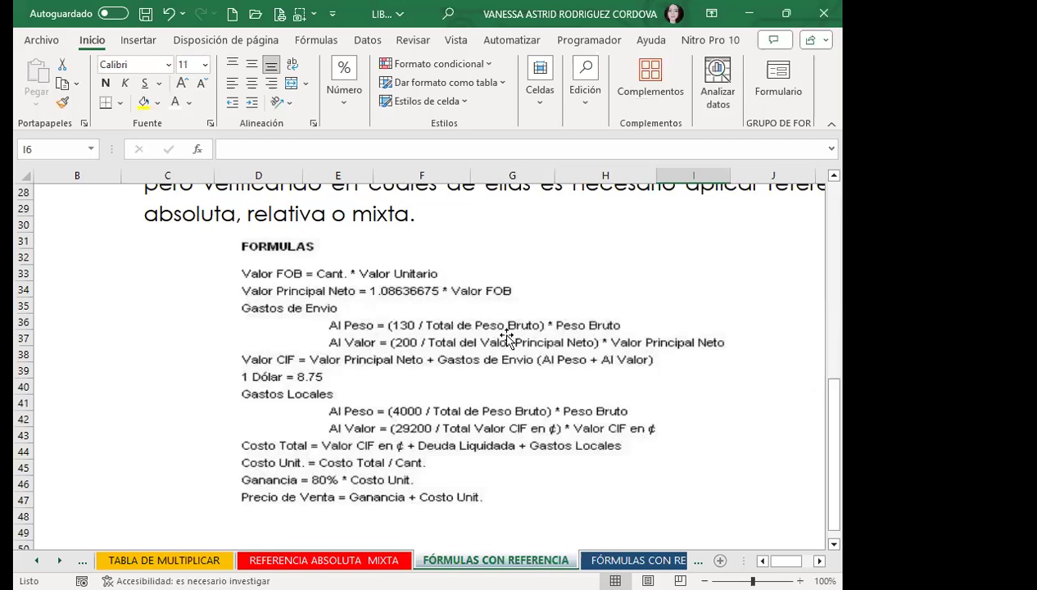
scroll(212, 336, up, 9)
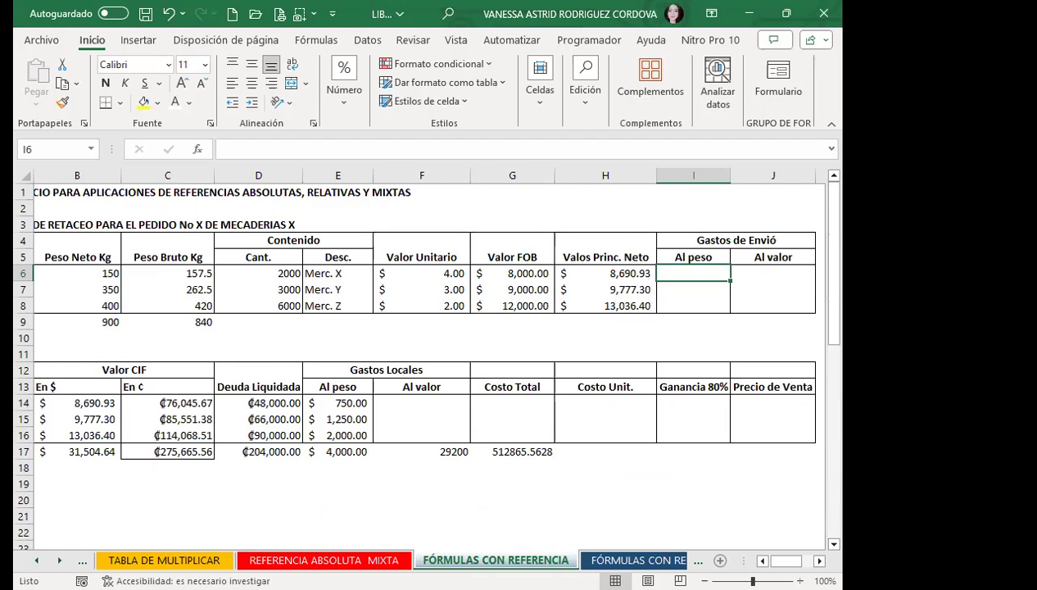
click(755, 557)
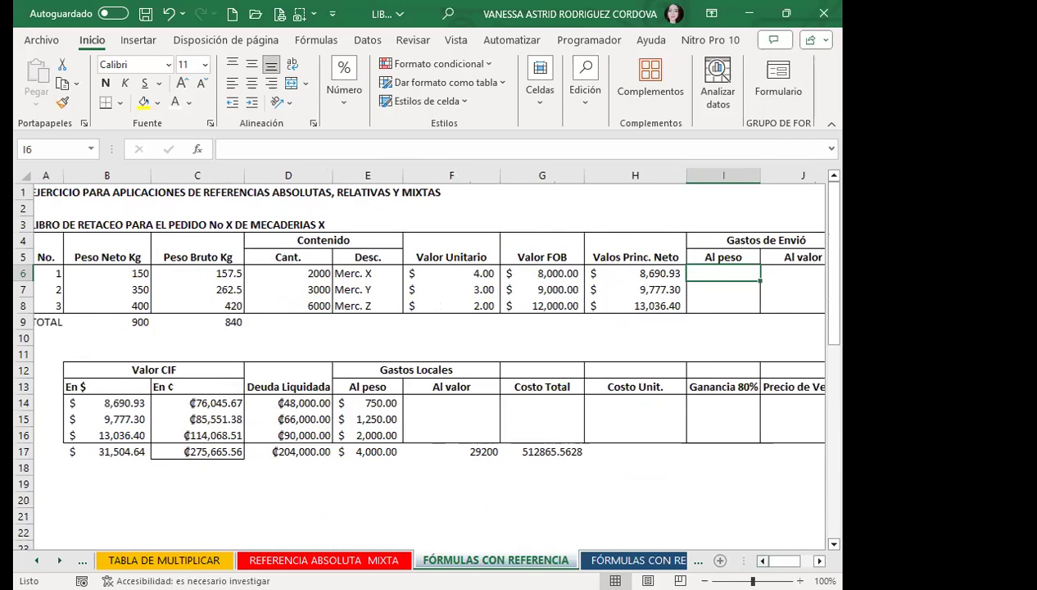
click(24, 322)
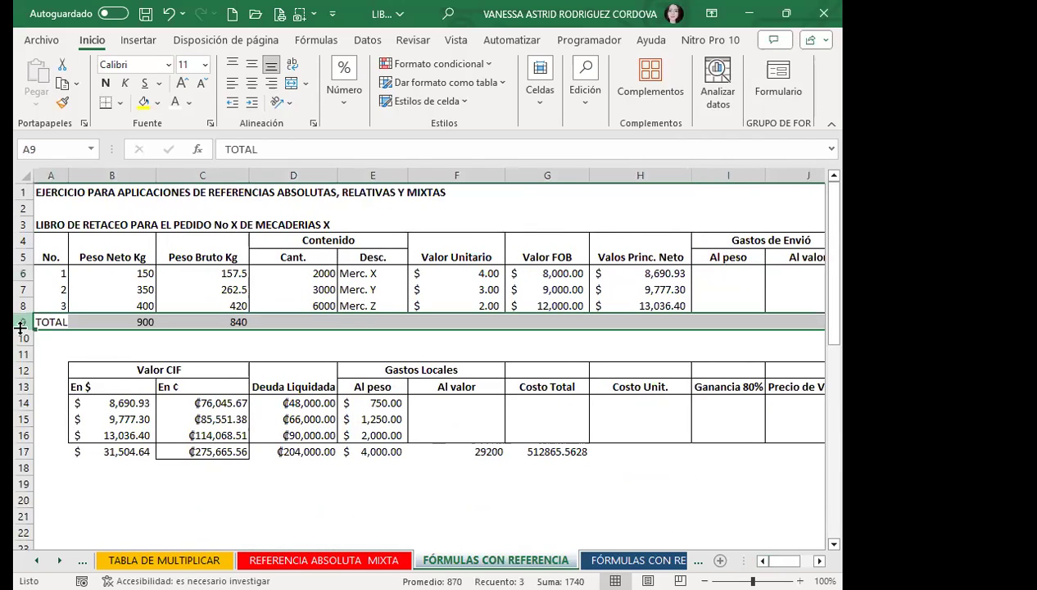
click(206, 321)
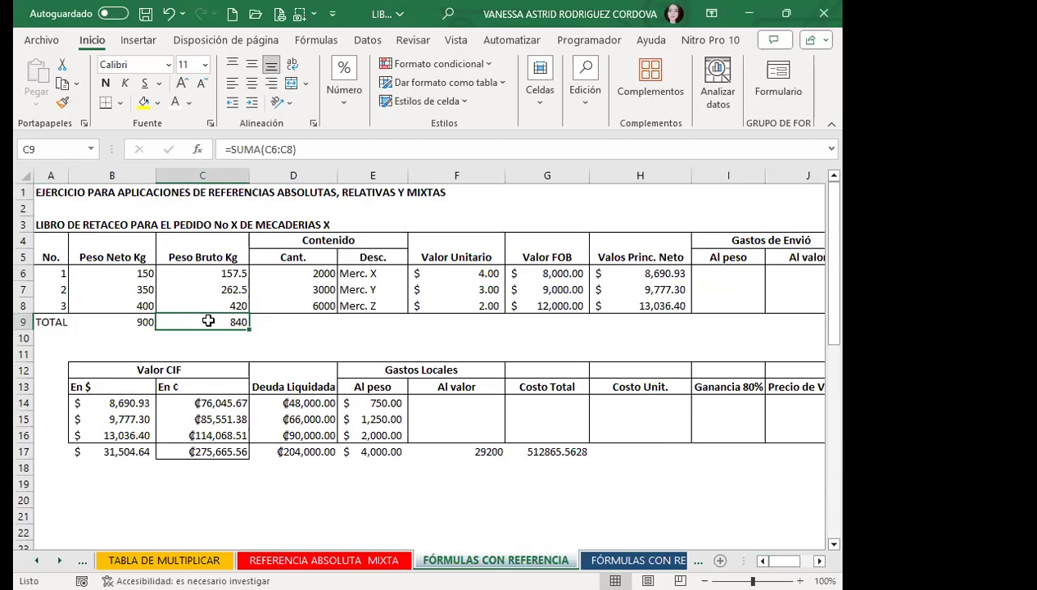
scroll(352, 406, down, 4)
scroll(381, 424, down, 4)
scroll(437, 326, down, 2)
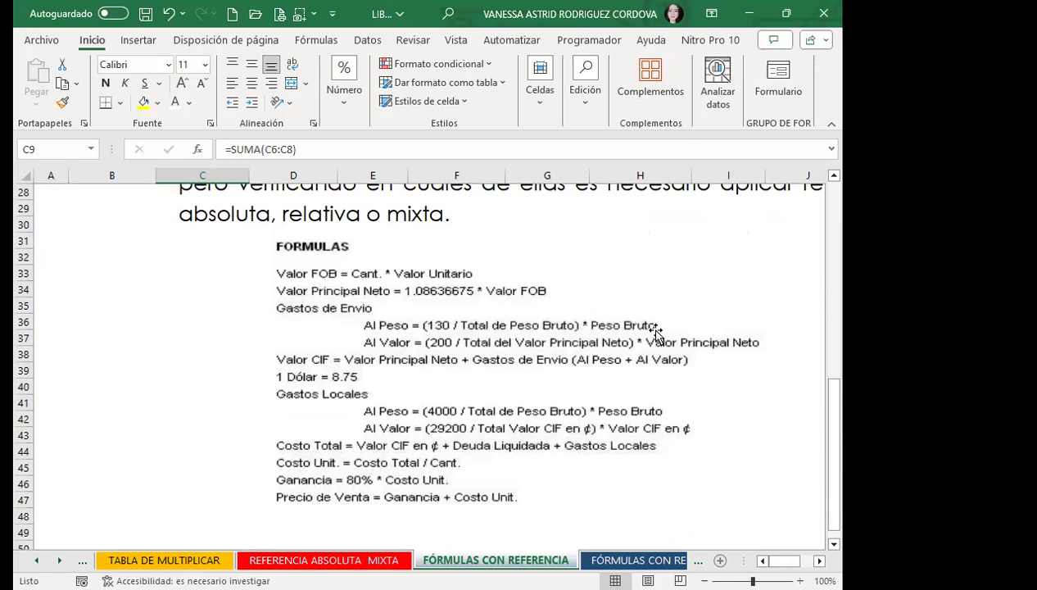
scroll(276, 308, up, 4)
scroll(278, 246, up, 5)
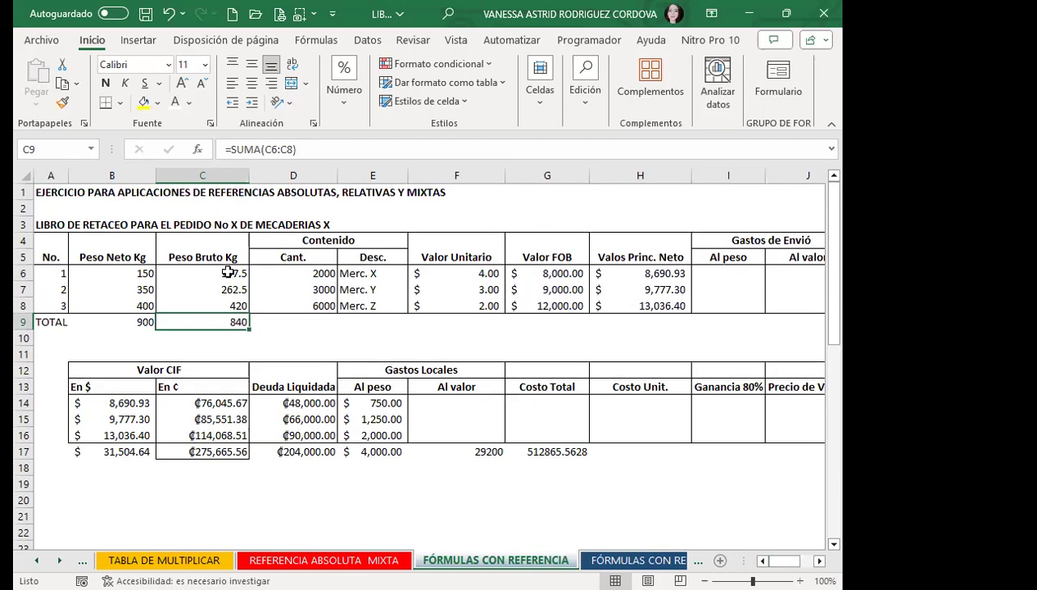
click(228, 273)
click(215, 290)
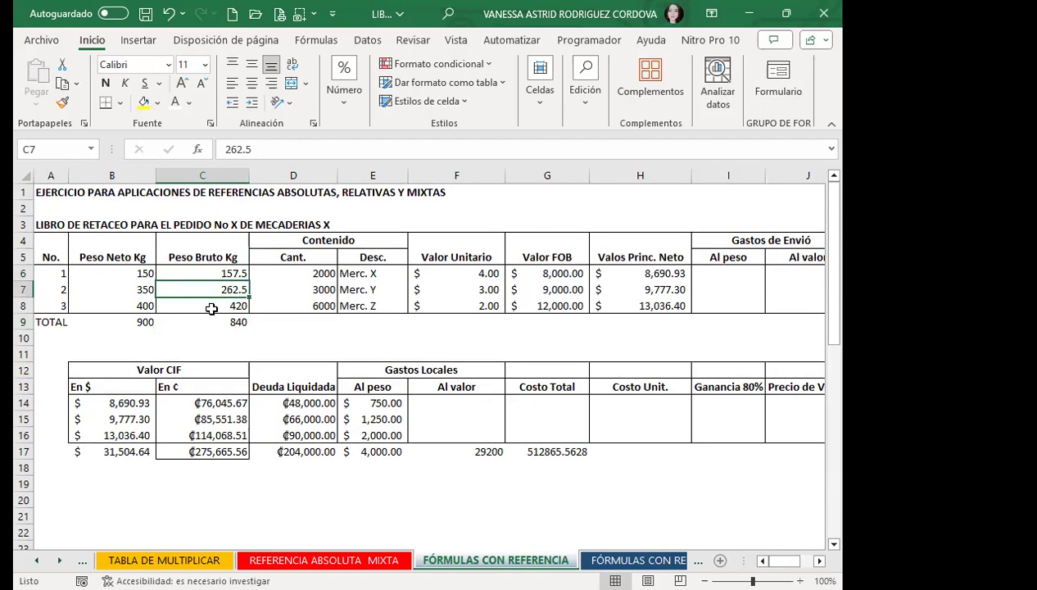
click(212, 305)
click(217, 274)
scroll(483, 409, down, 6)
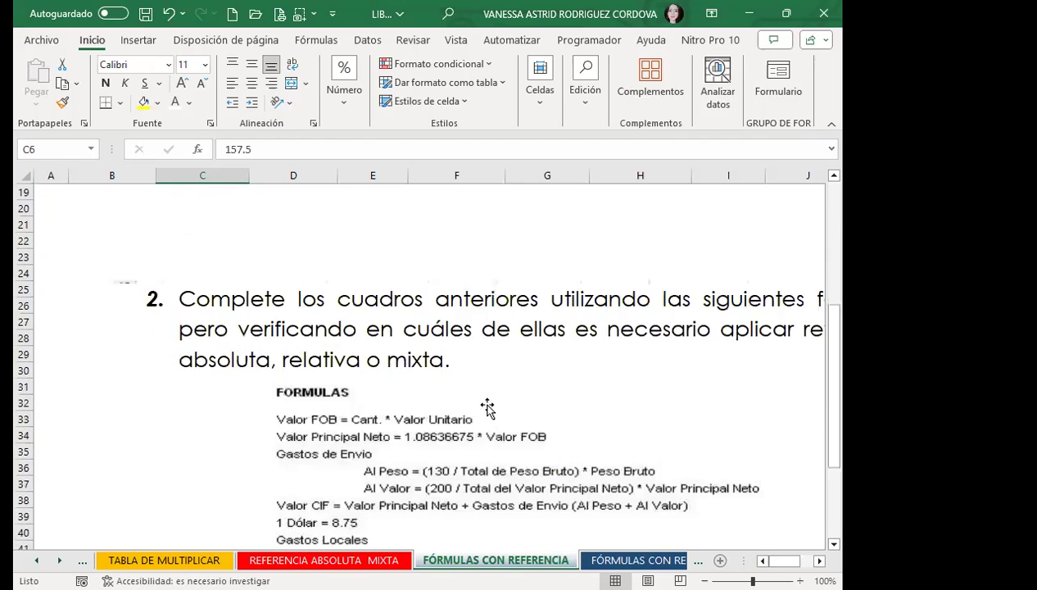
scroll(461, 404, down, 3)
scroll(723, 327, up, 2)
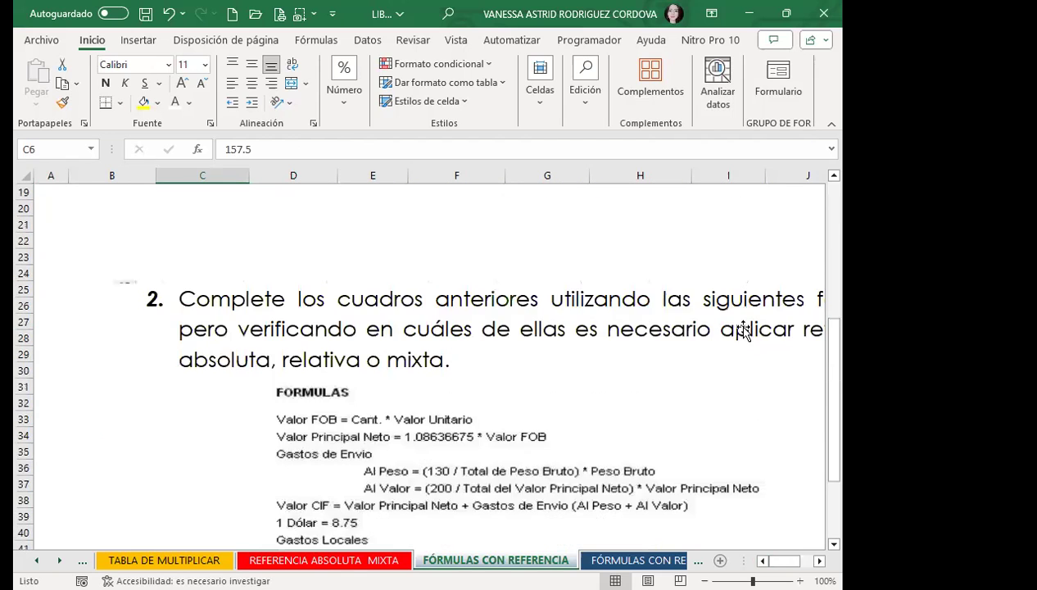
scroll(707, 312, up, 7)
Build =(130/$C$9)*$C6 in I6 for item 1's weight-based shipping cost of $24.38.
click(710, 275)
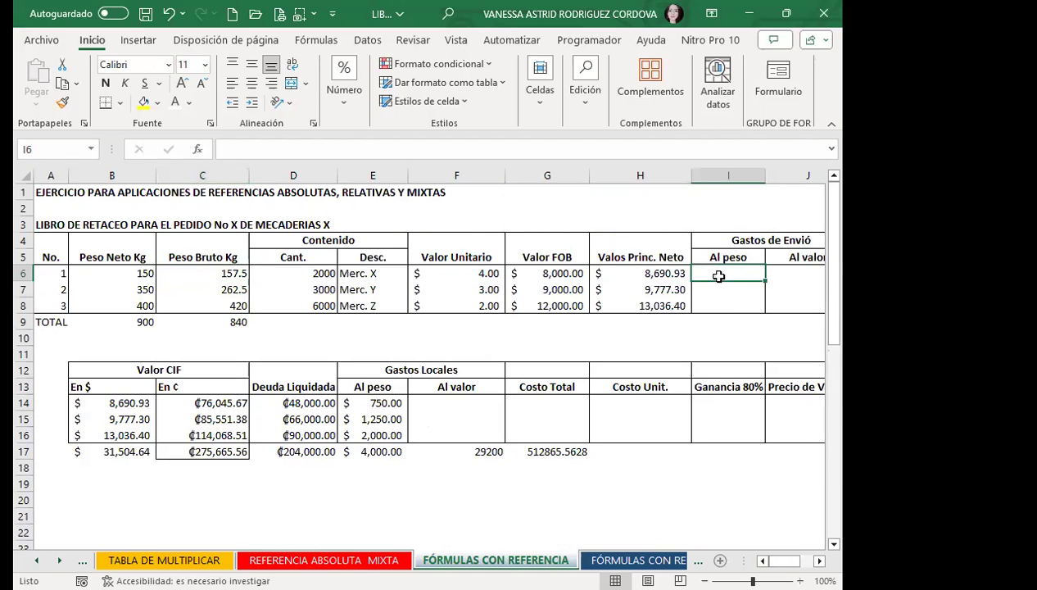
text())
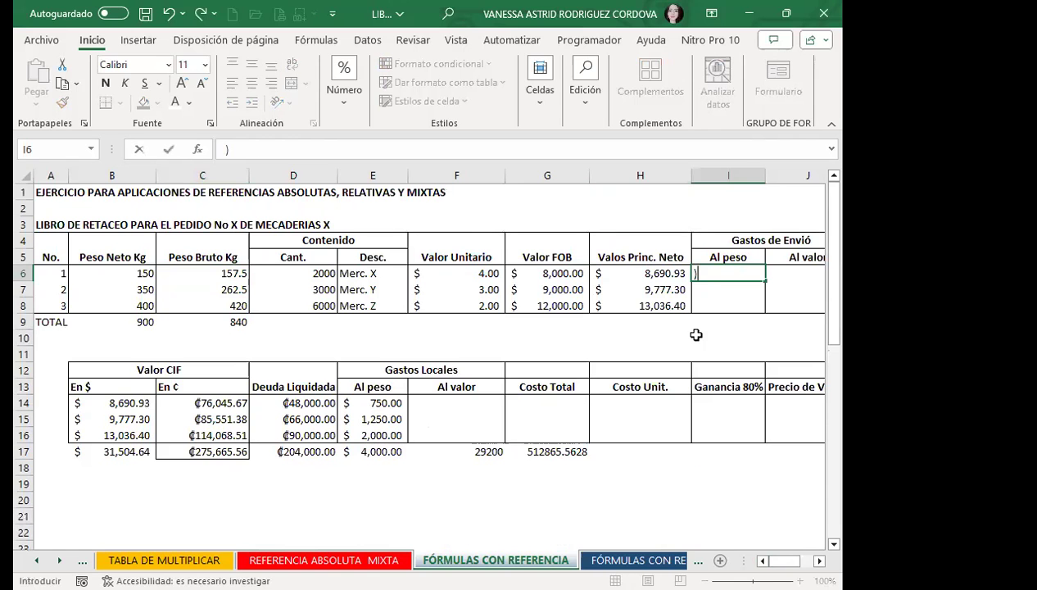
text(=)
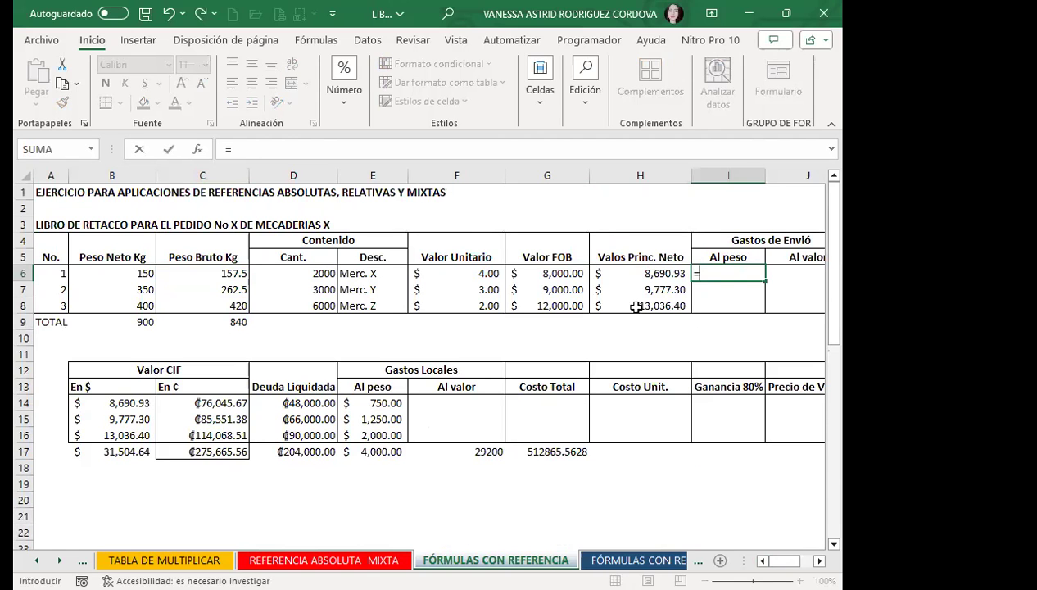
scroll(573, 336, down, 8)
scroll(429, 397, down, 1)
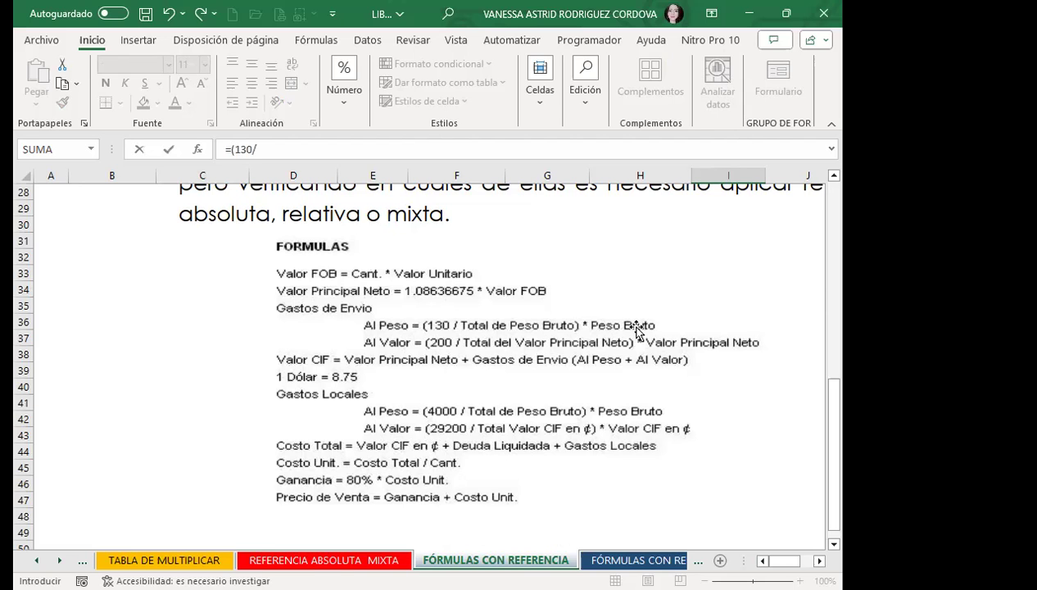
scroll(309, 282, up, 2)
scroll(161, 345, up, 7)
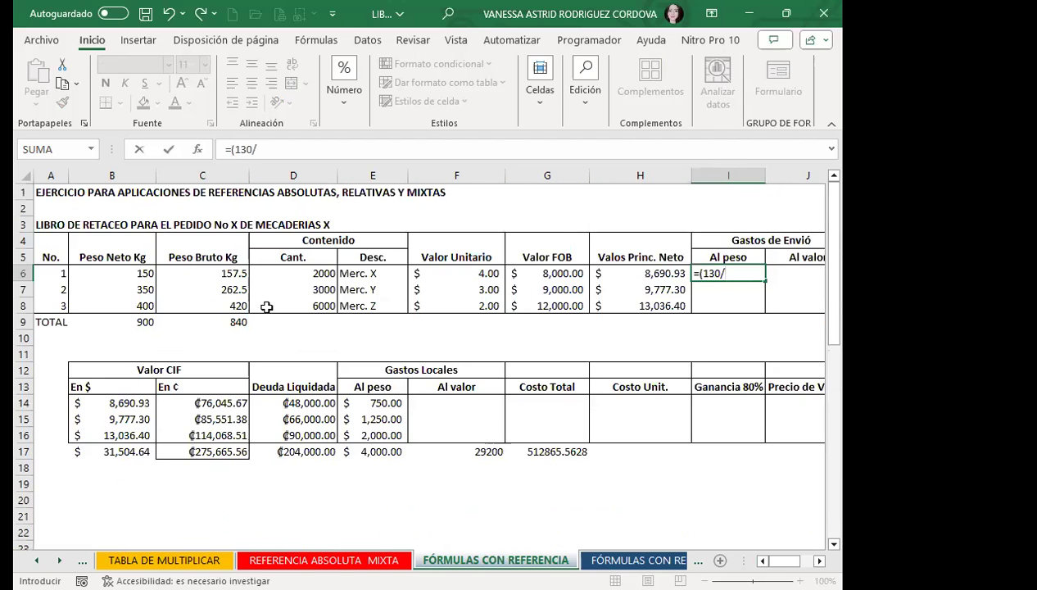
click(232, 321)
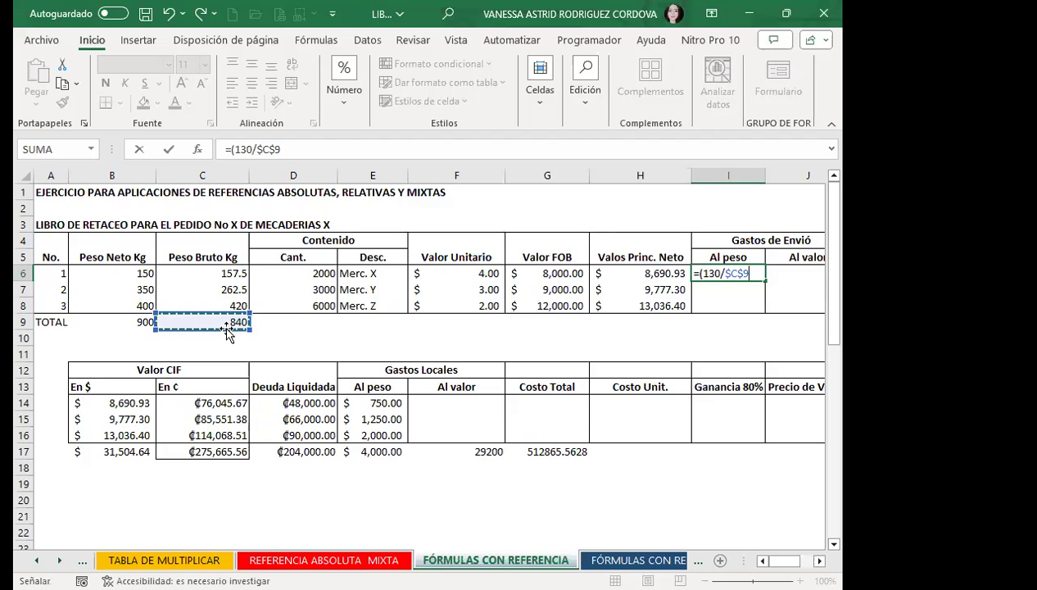
text(()
click(209, 276)
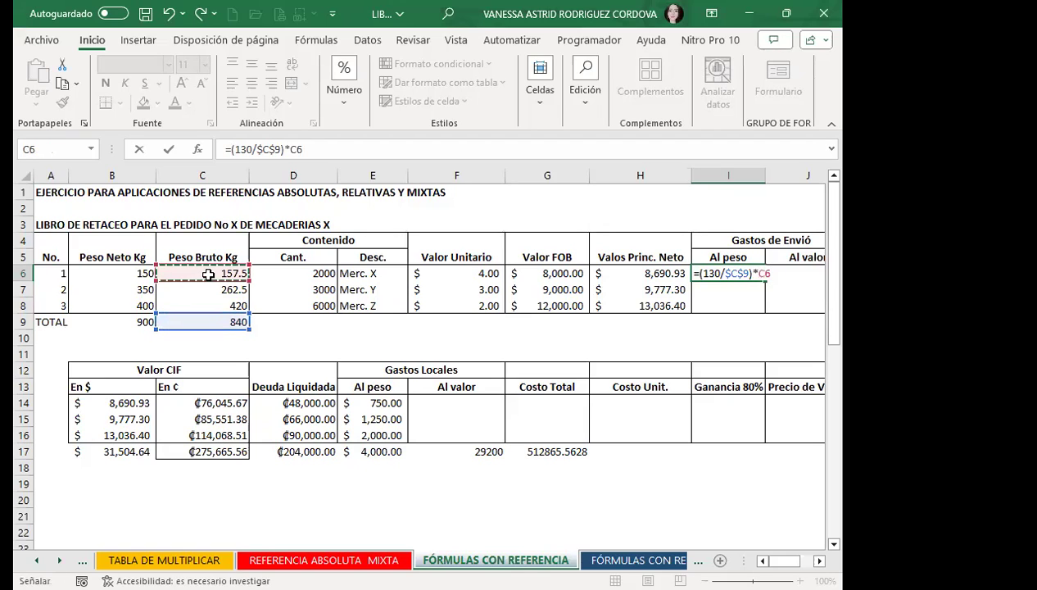
key(F4)
key(F4)
key(F4)
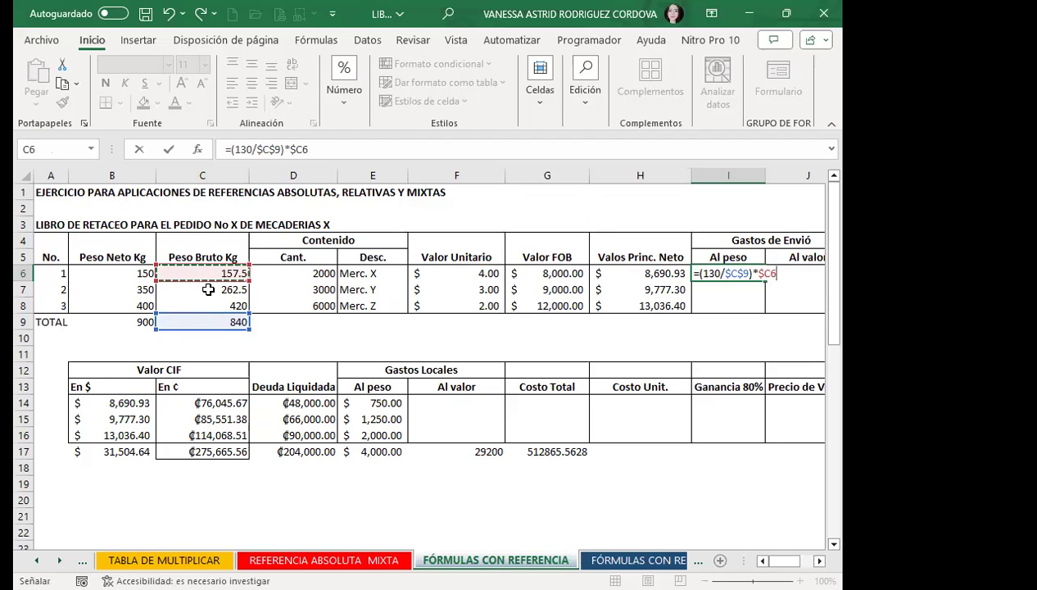
key(Return)
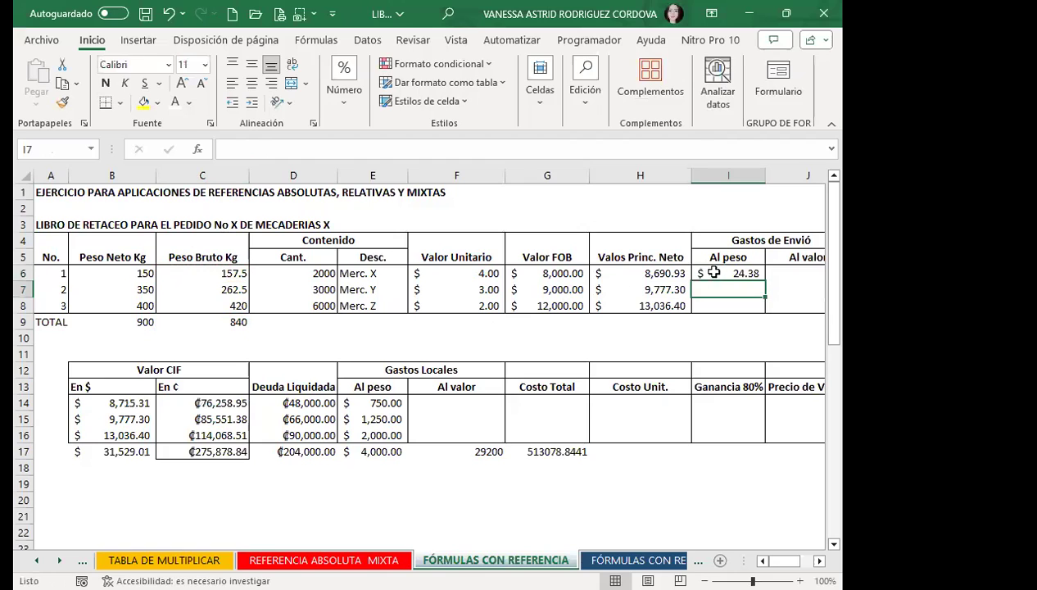
Fill the Al peso formula down to I8 ($40.63, $65.00) and paint H6's format onto it.
click(707, 273)
drag(763, 280, 763, 311)
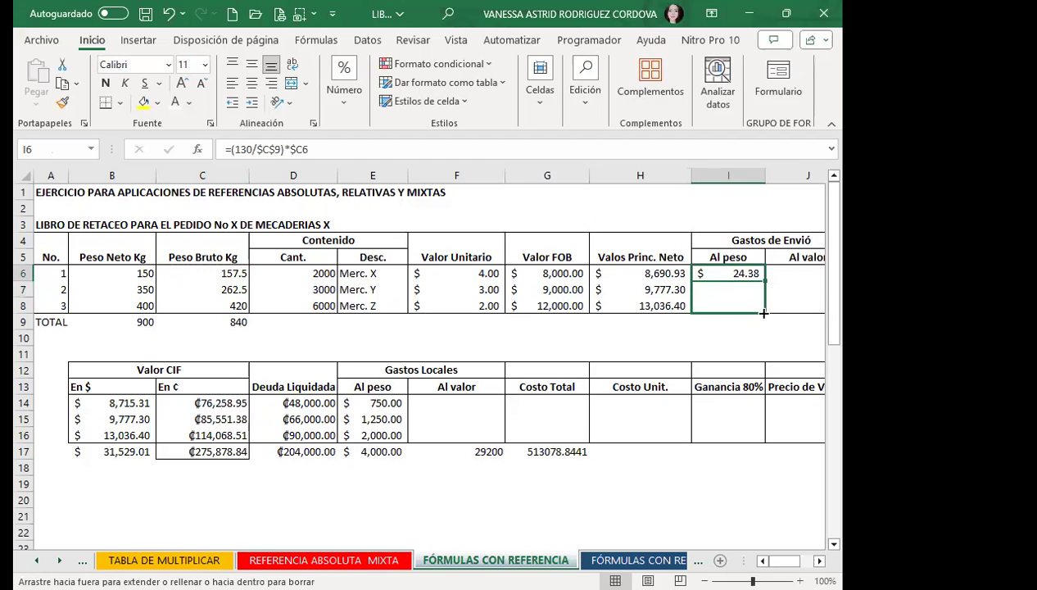
click(645, 273)
click(62, 103)
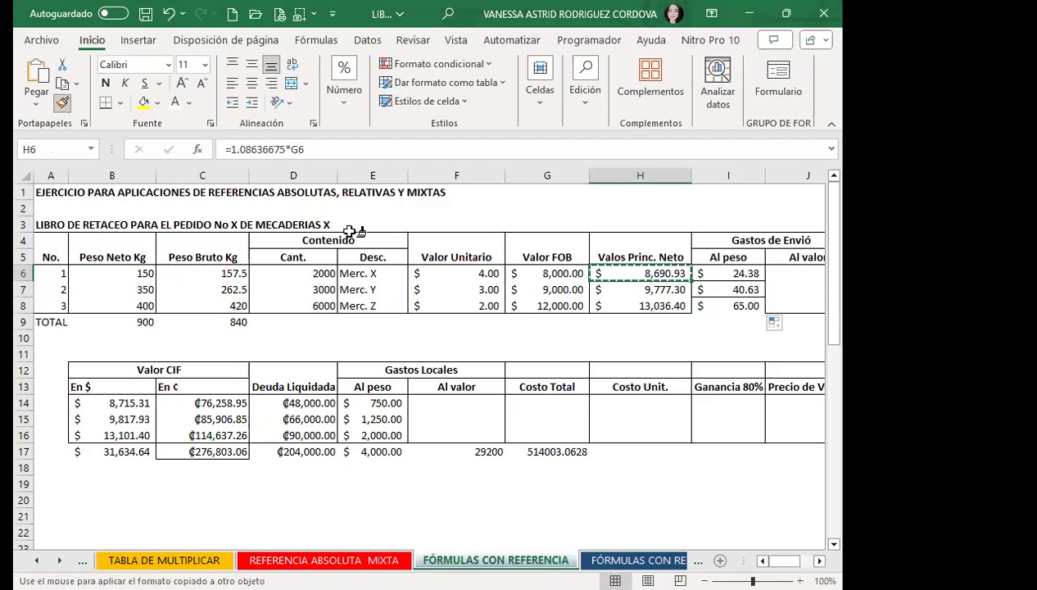
drag(708, 272, 709, 307)
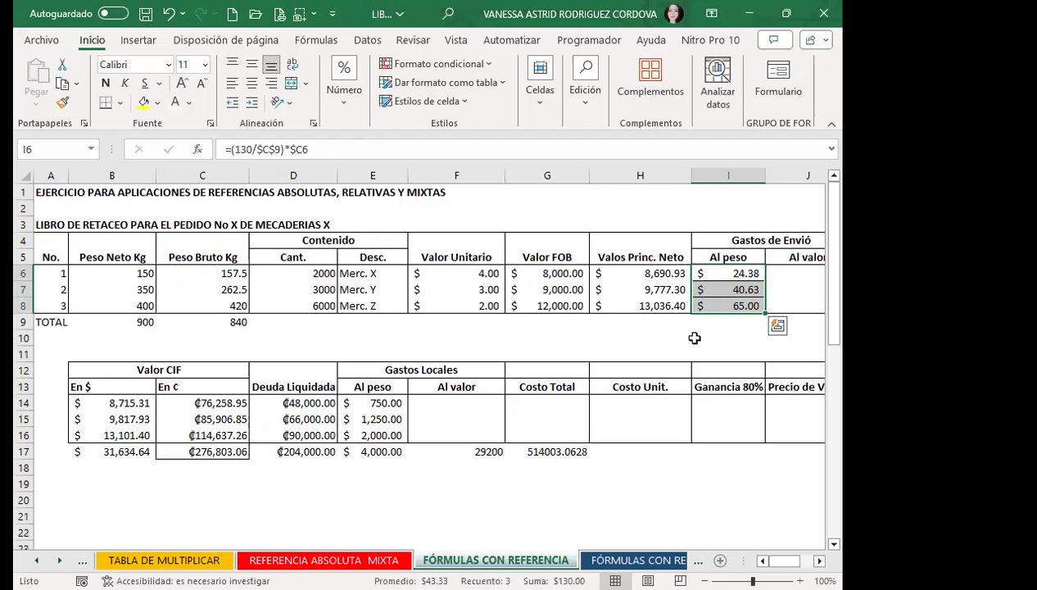
click(692, 337)
Reapply the Principal Neto currency format from H6:H8 onto I6:I8 with Format Painter.
drag(656, 272, 656, 306)
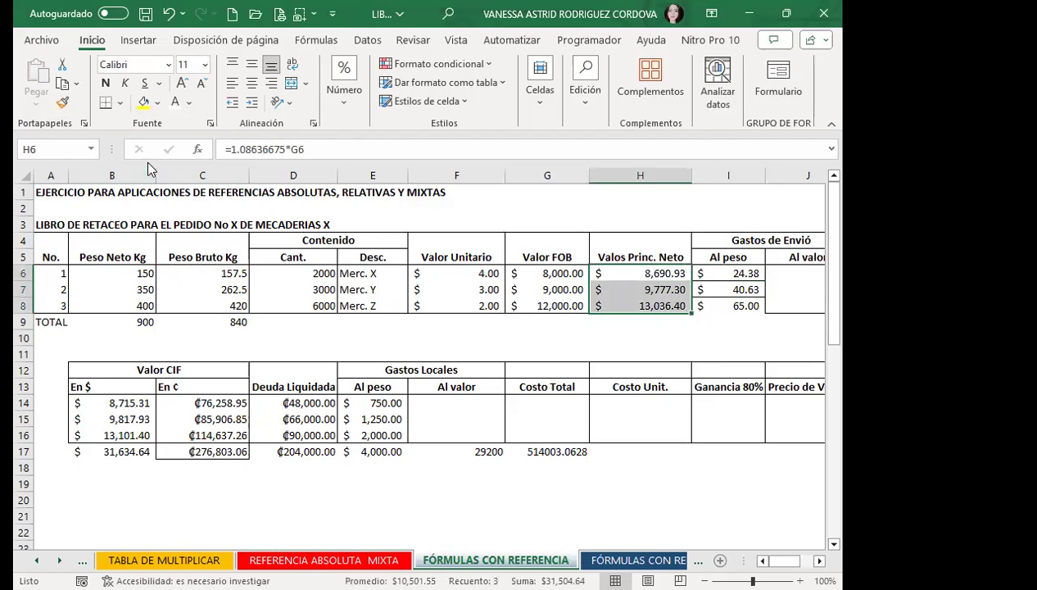
click(62, 102)
drag(711, 274, 711, 308)
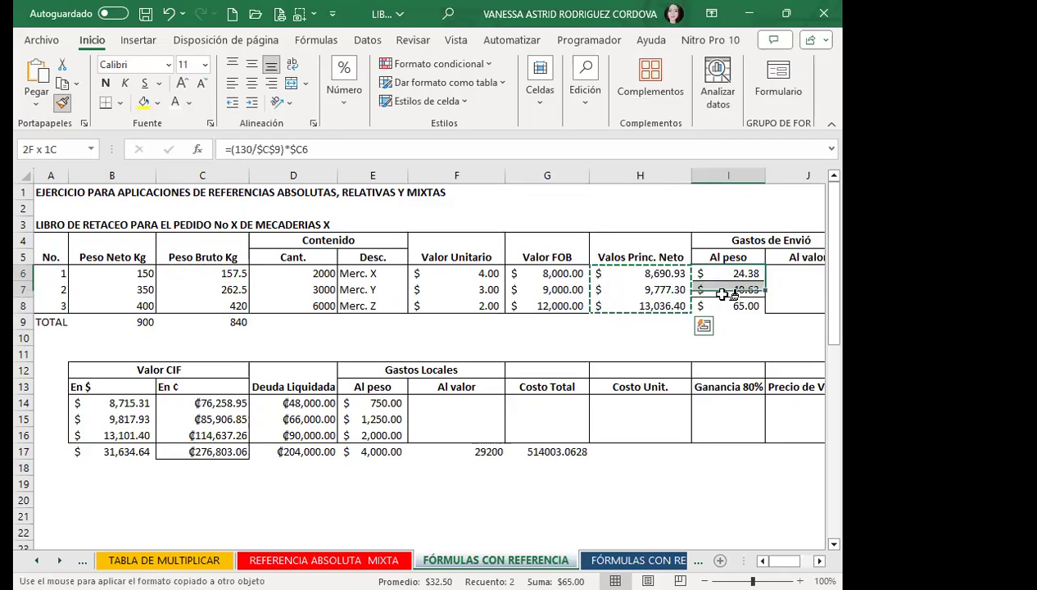
click(677, 339)
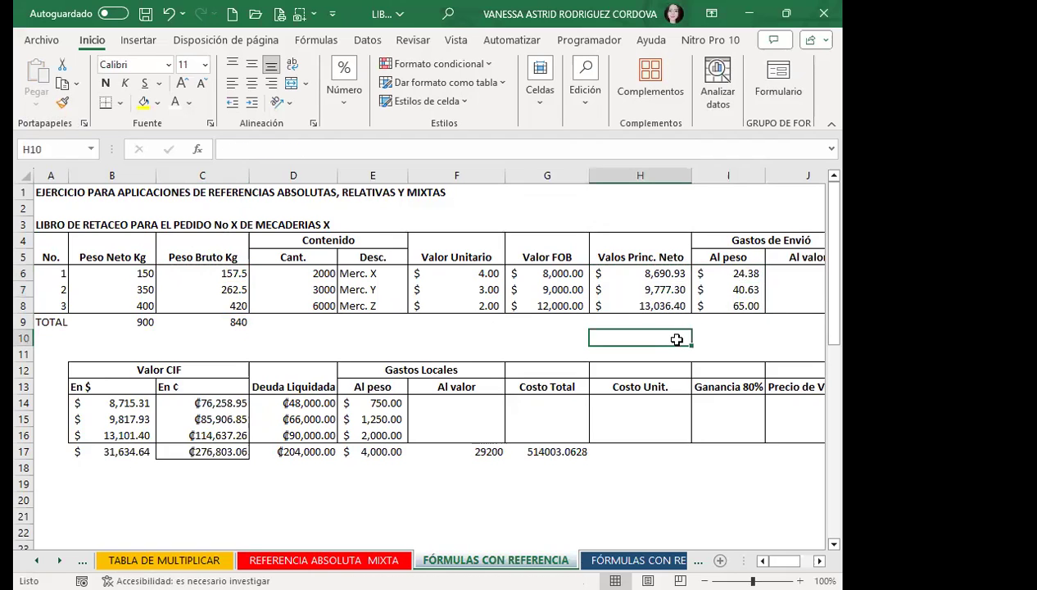
click(720, 276)
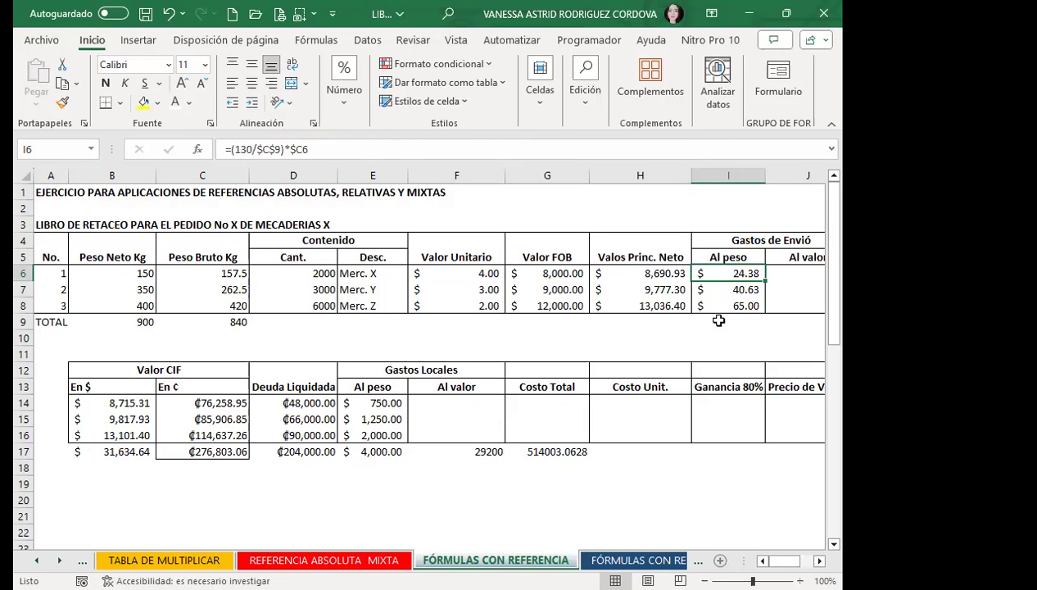
click(639, 321)
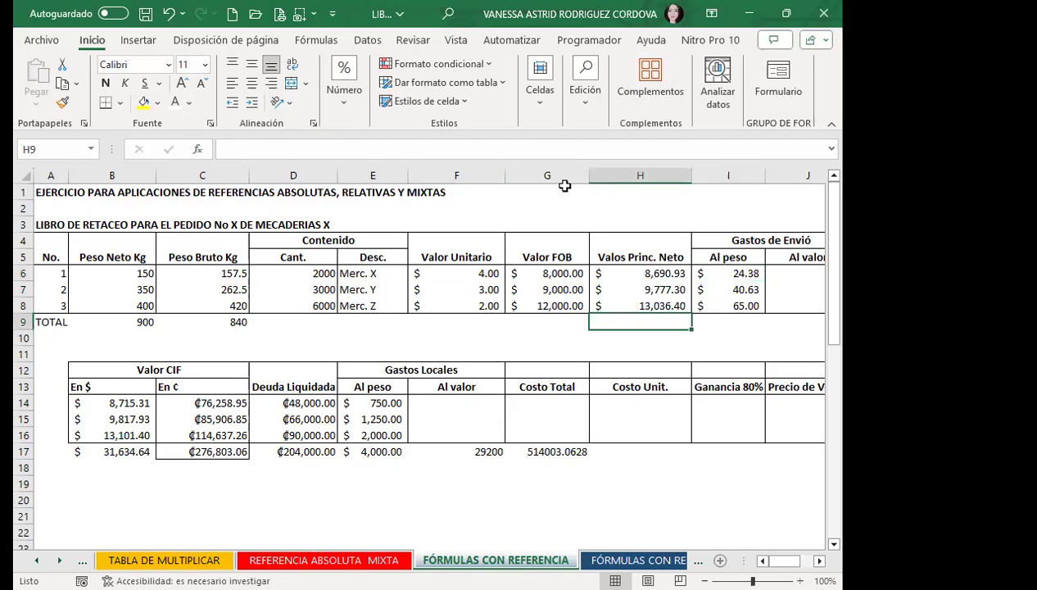
click(584, 107)
click(602, 139)
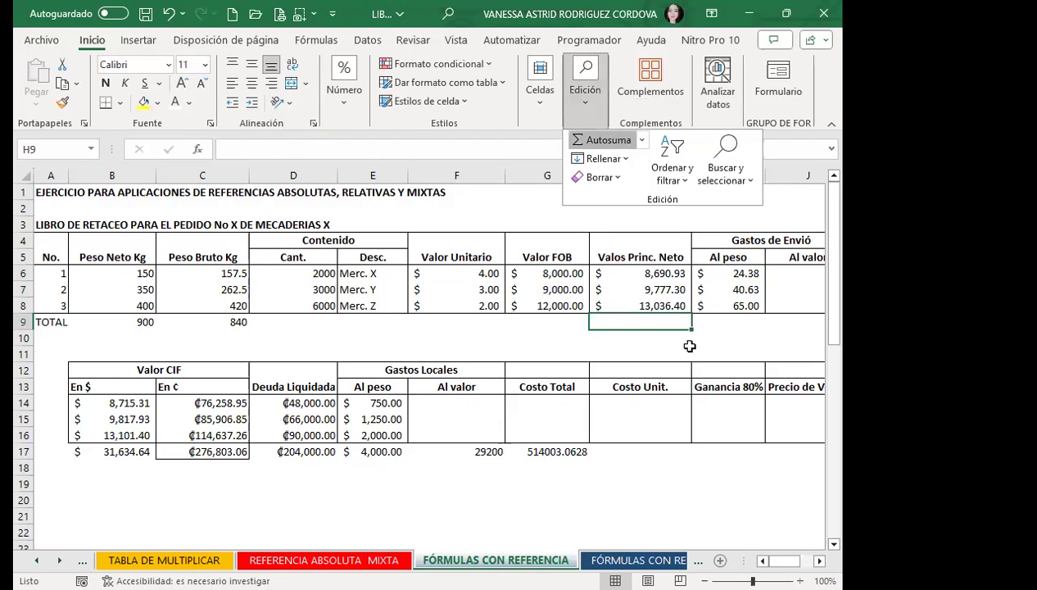
key(Return)
click(778, 274)
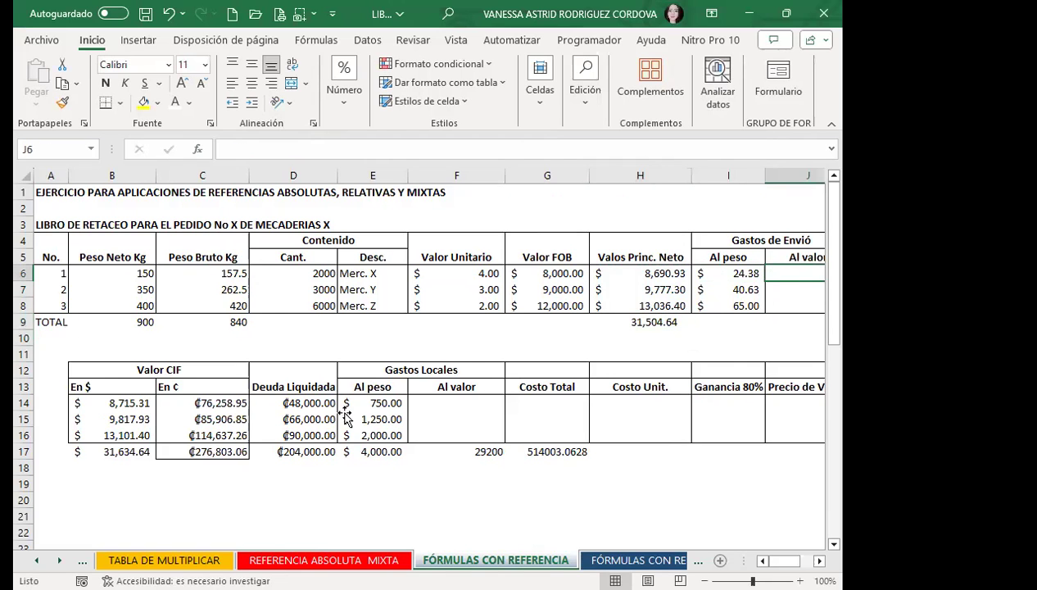
scroll(340, 410, down, 8)
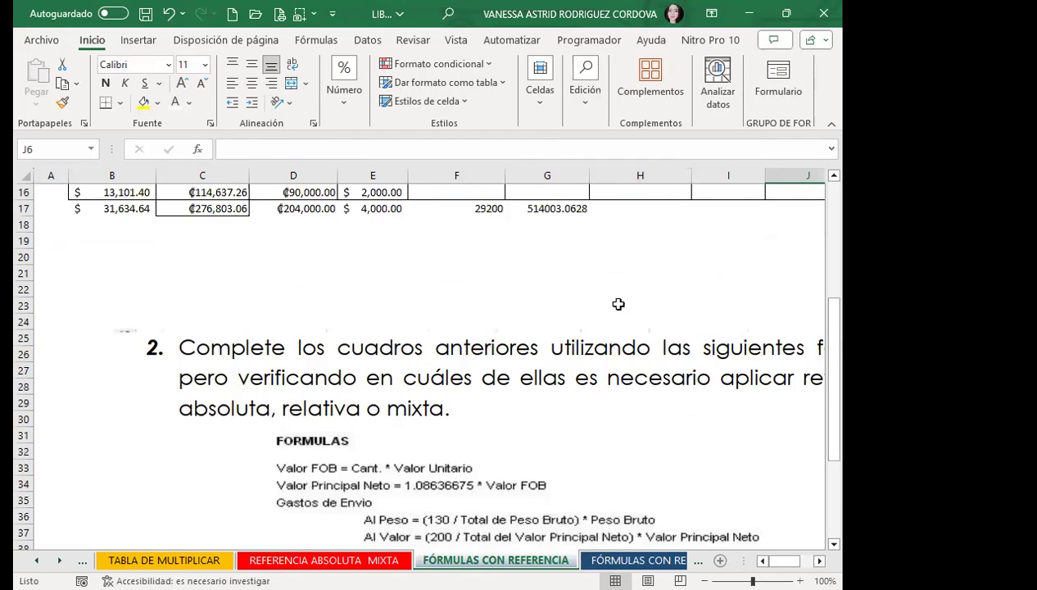
scroll(619, 303, up, 8)
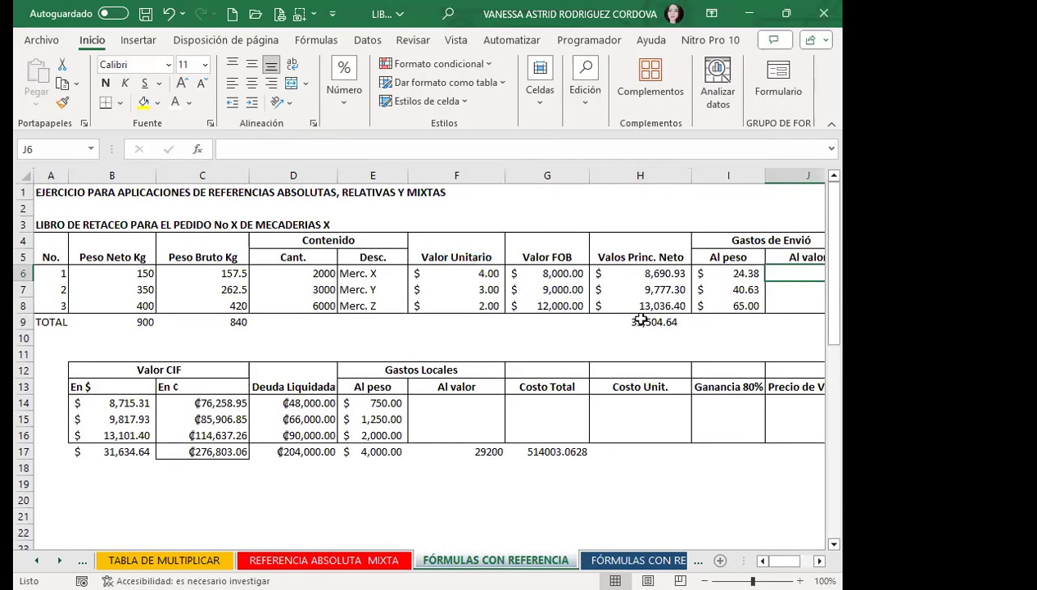
click(634, 319)
scroll(524, 349, down, 3)
scroll(507, 353, down, 3)
scroll(491, 382, down, 3)
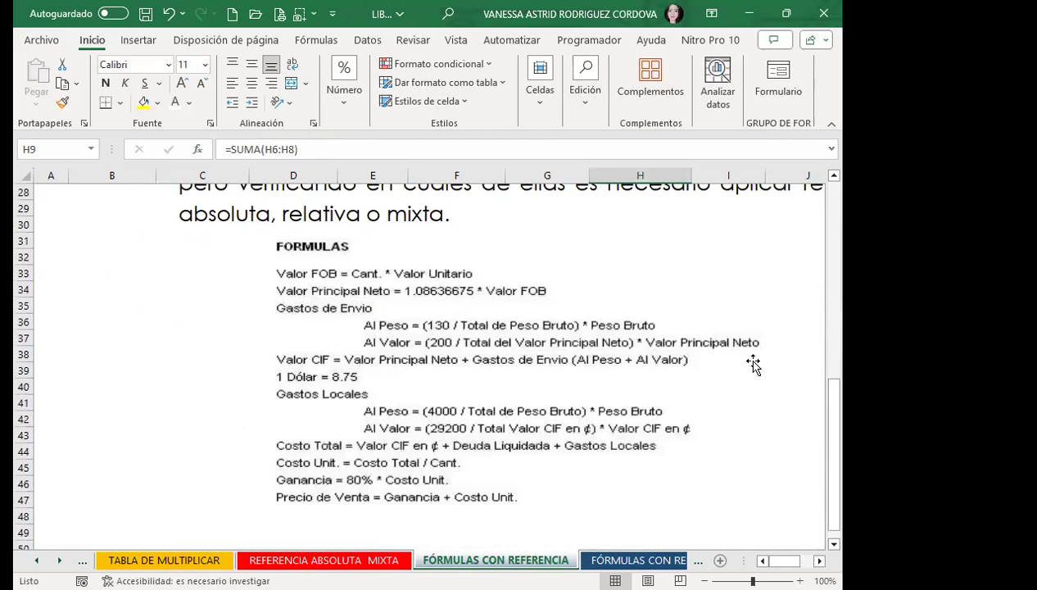
scroll(727, 351, up, 1)
scroll(593, 264, up, 8)
Enter =(200/$H$9)*$H6 in J6 for item 1's value-based shipping cost.
click(784, 273)
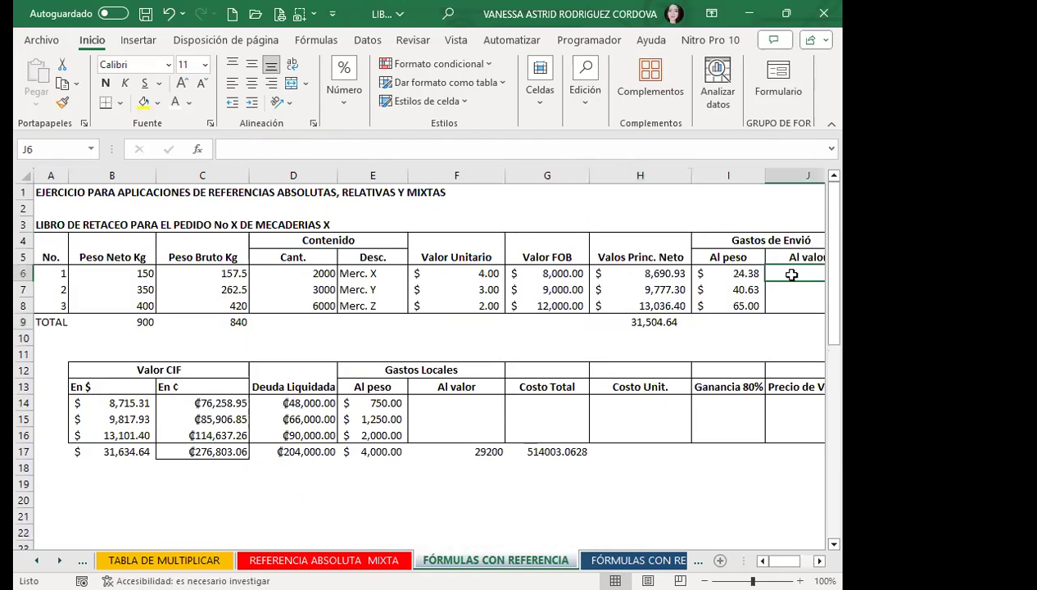
text(=)
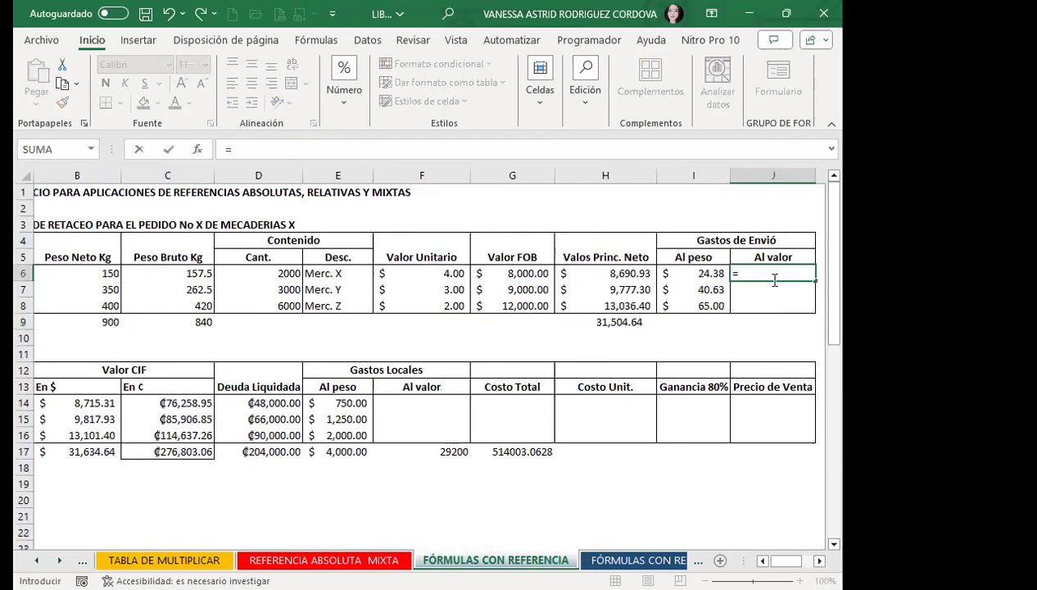
text((200/)
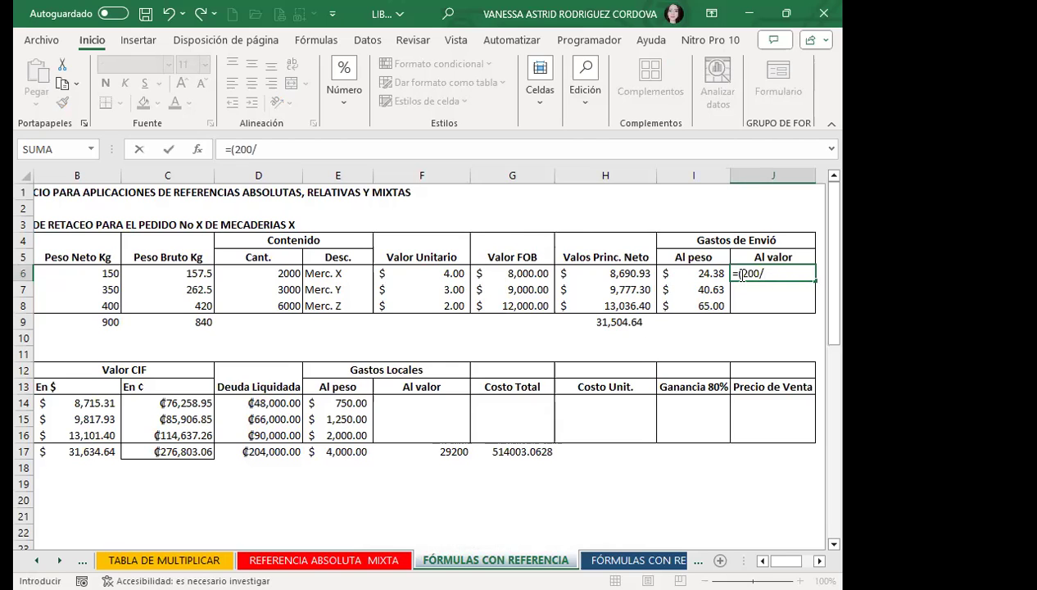
click(620, 323)
key(F4)
text()*)
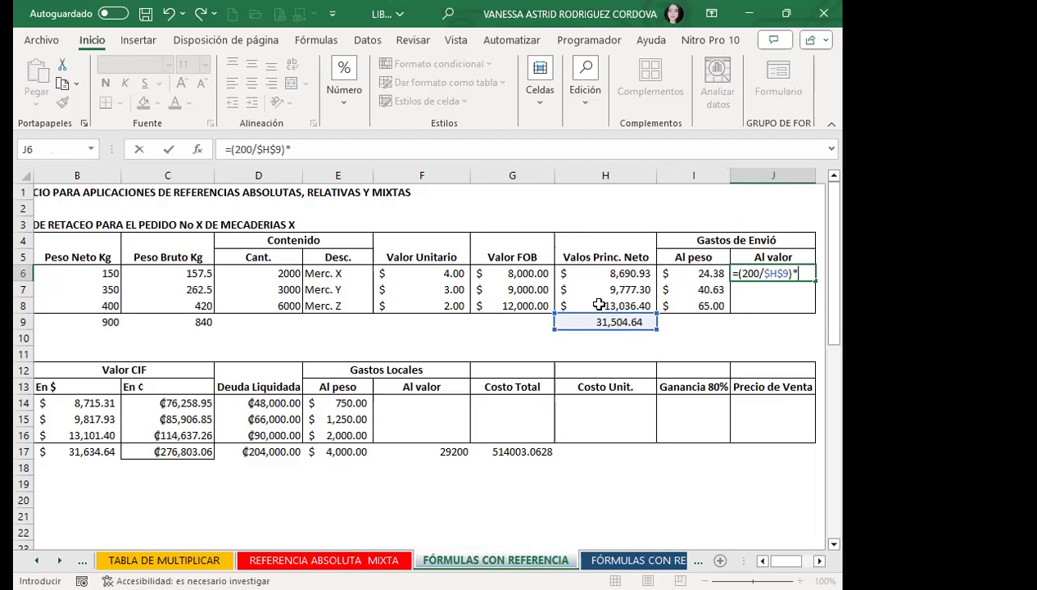
click(605, 276)
key(F4)
key(F4)
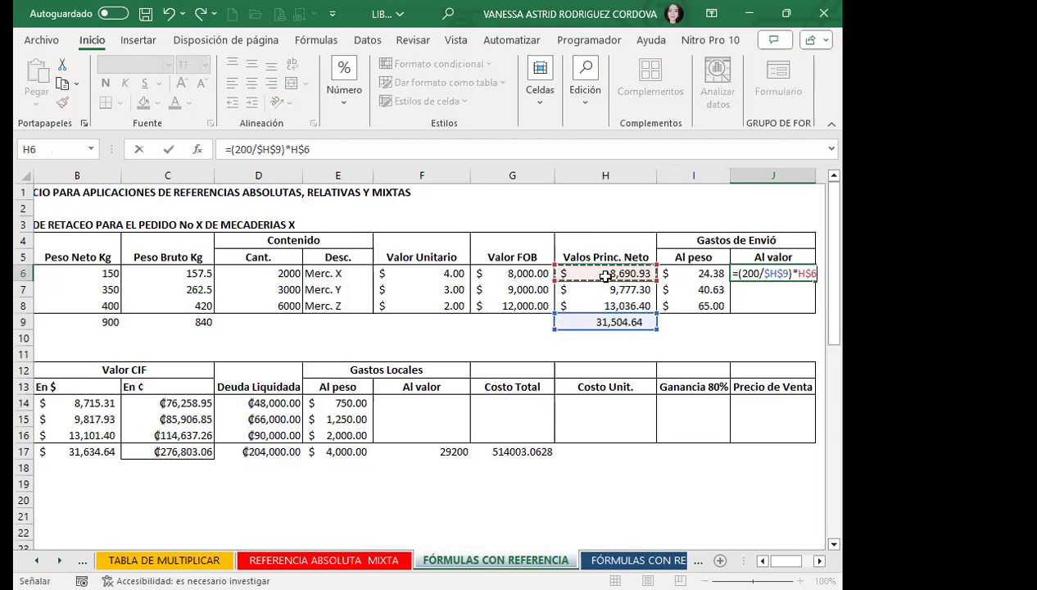
key(F4)
key(Return)
Fill J6 down to J8 ($55.17, $62.07, $82.76) and copy the Al peso formatting onto it.
click(778, 273)
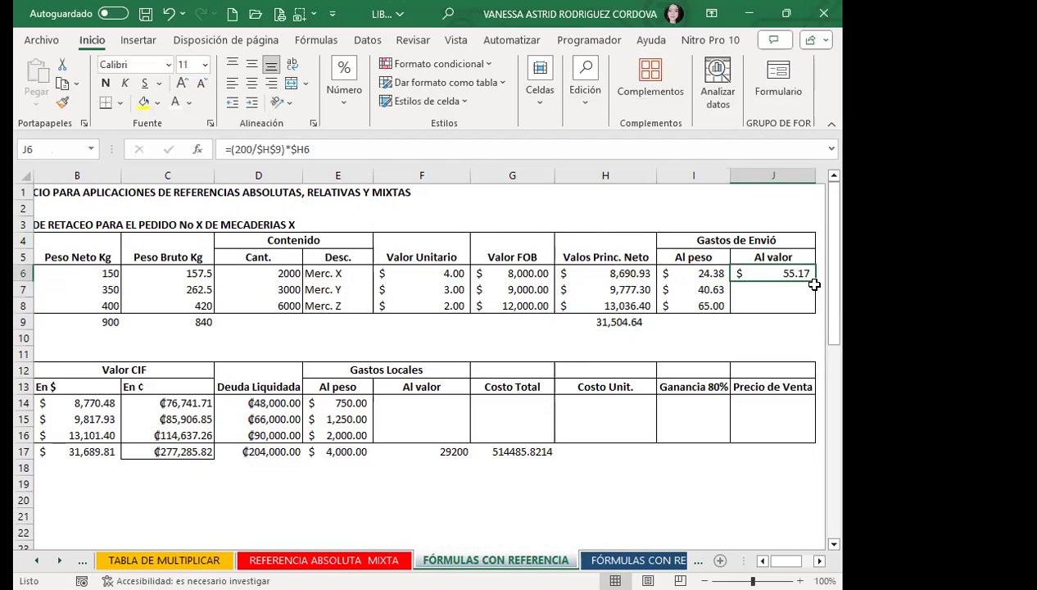
drag(817, 284, 815, 309)
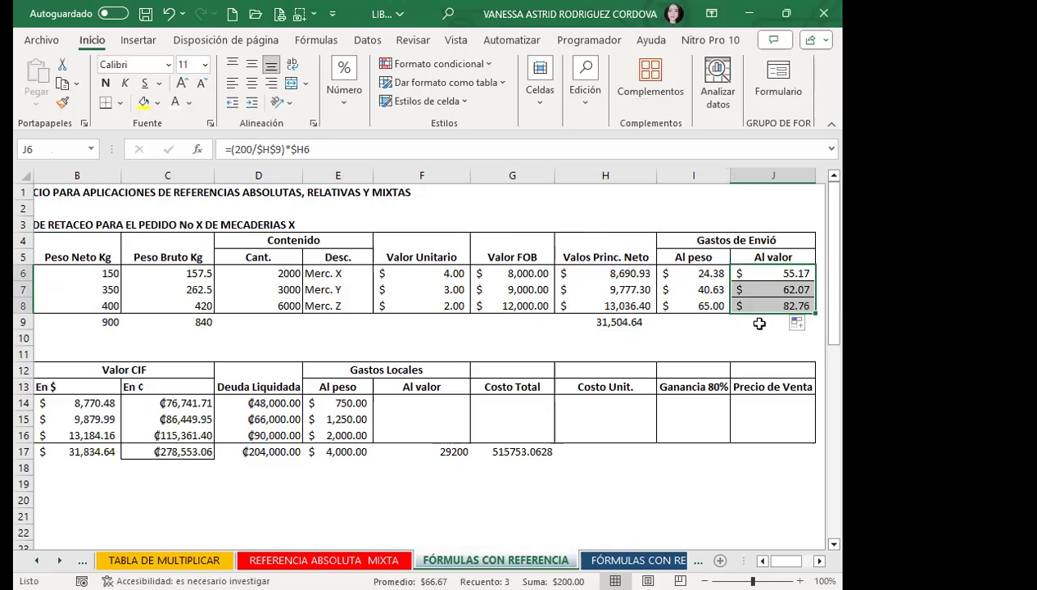
drag(695, 276, 696, 305)
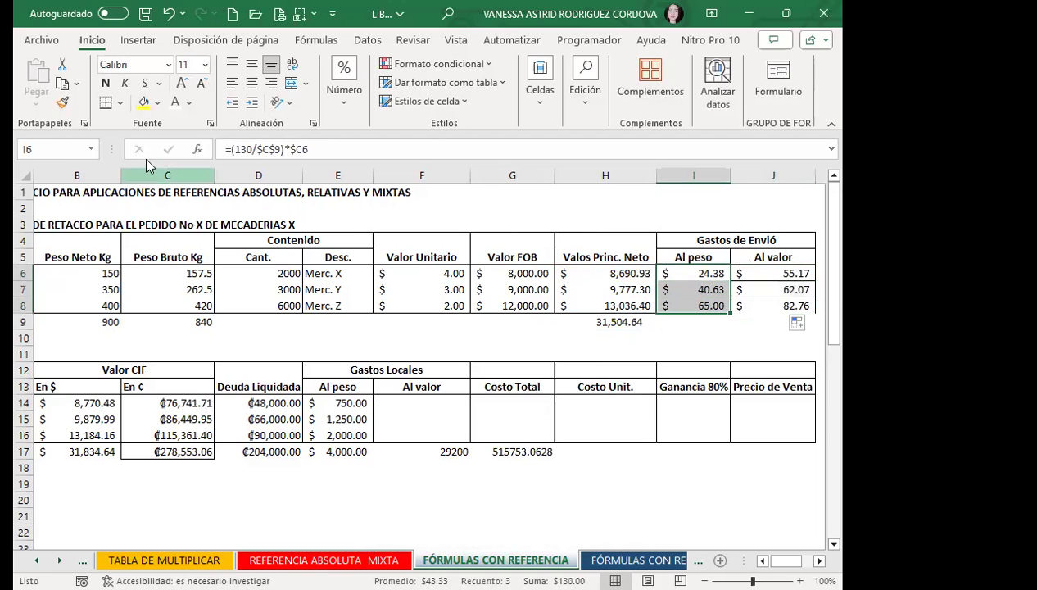
click(62, 104)
drag(739, 273, 741, 306)
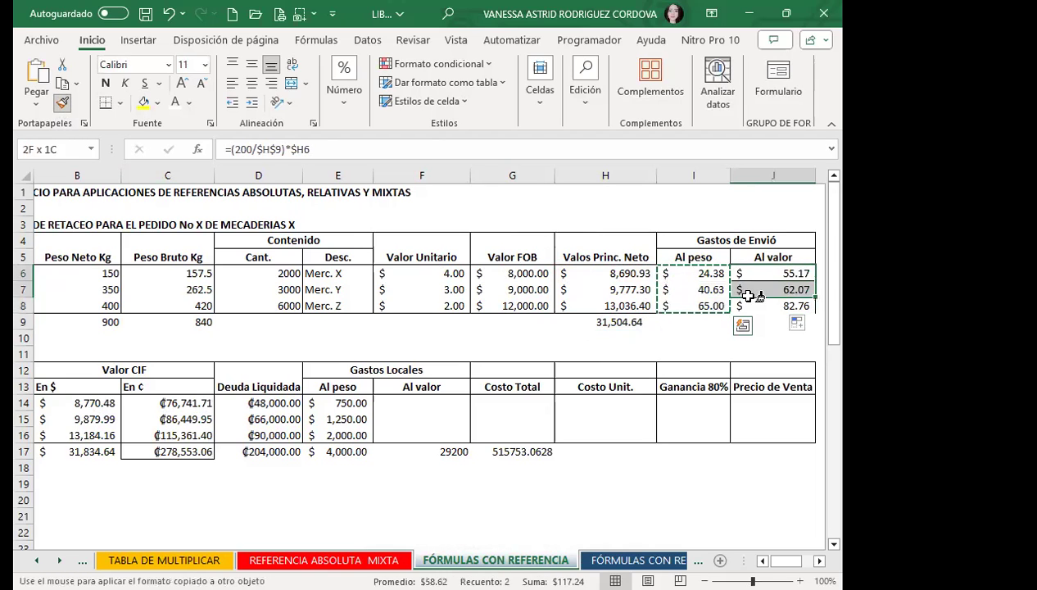
click(695, 338)
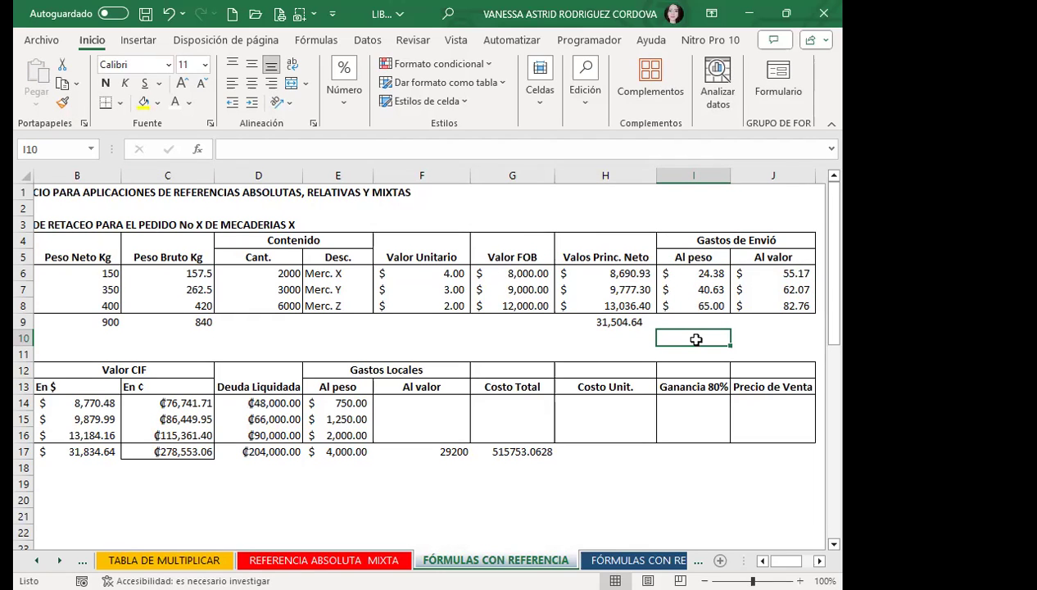
click(21, 321)
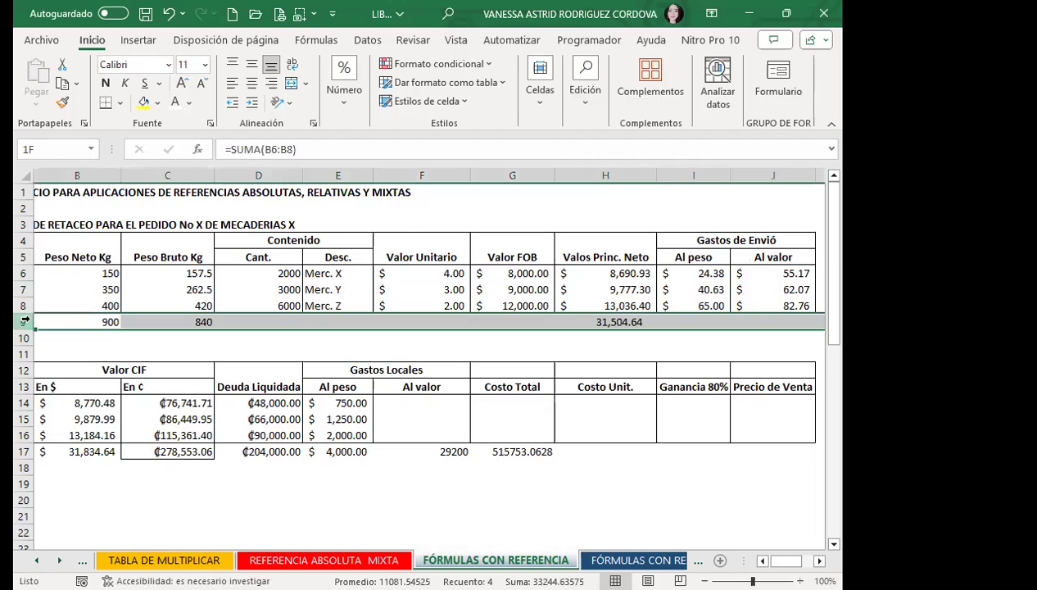
click(174, 319)
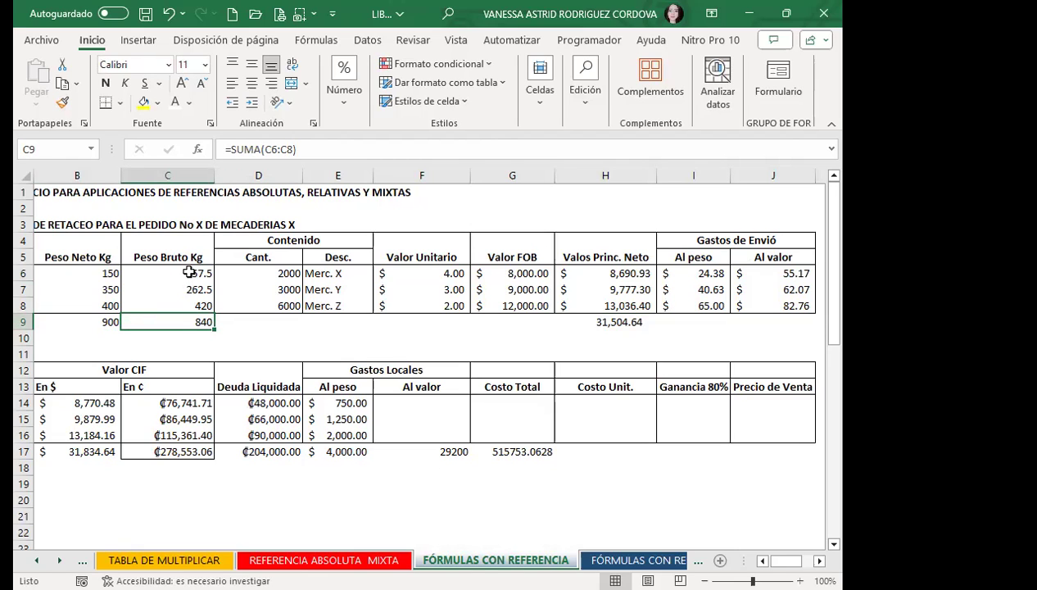
click(668, 274)
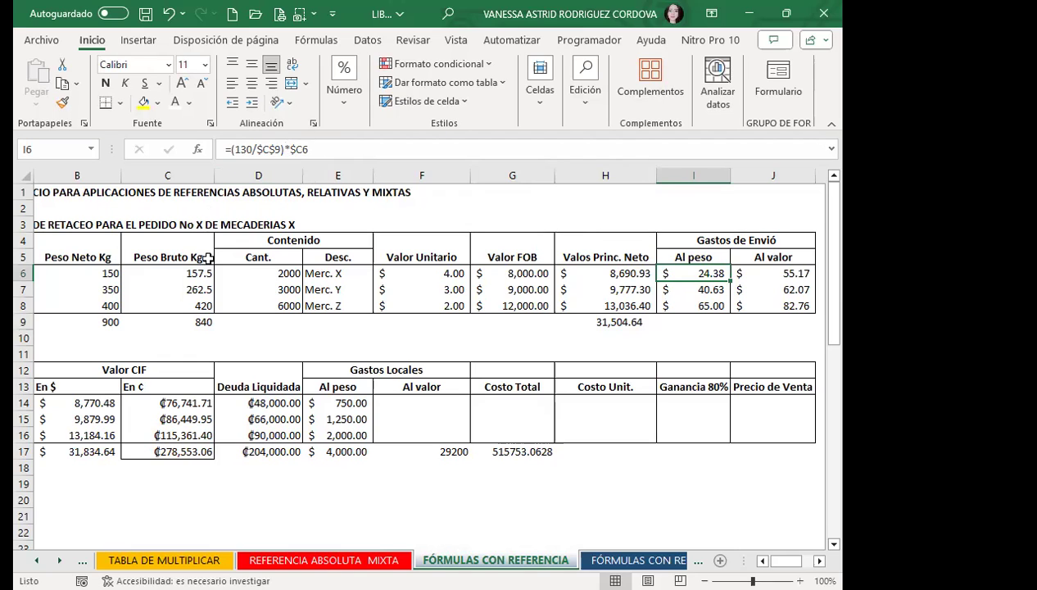
click(188, 322)
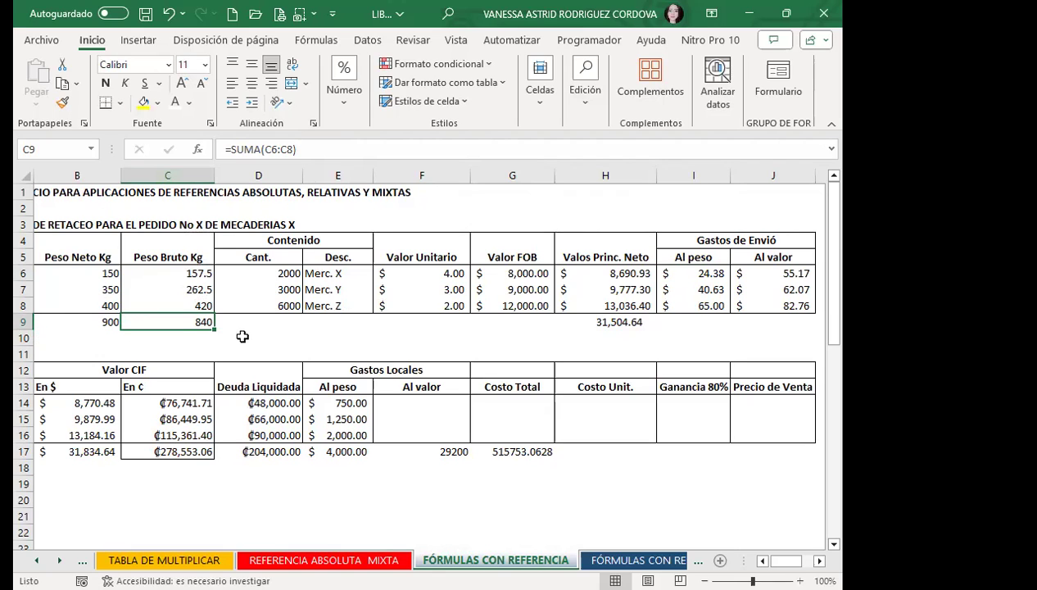
click(417, 323)
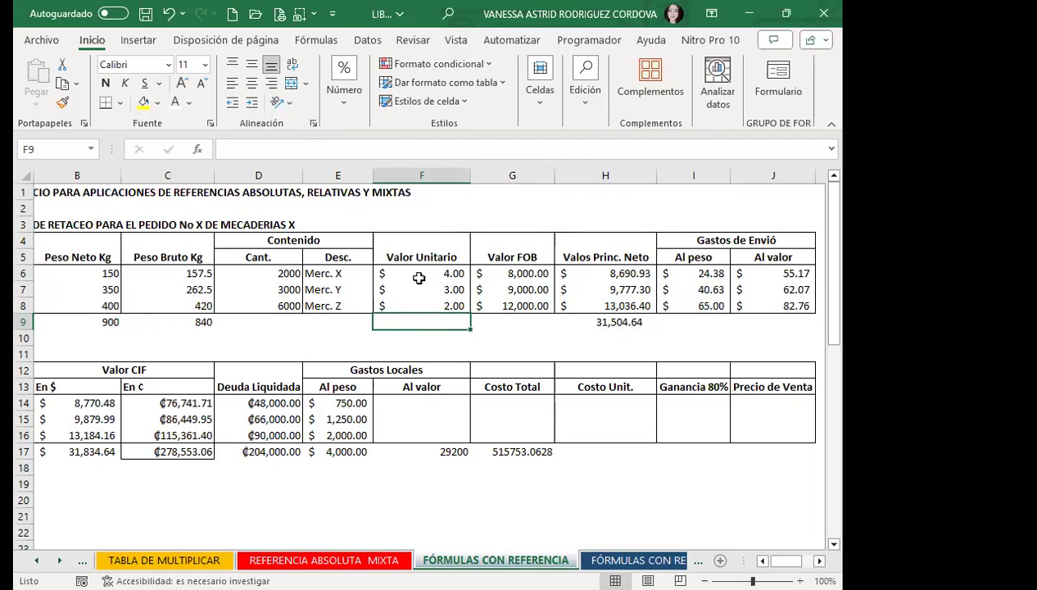
click(188, 322)
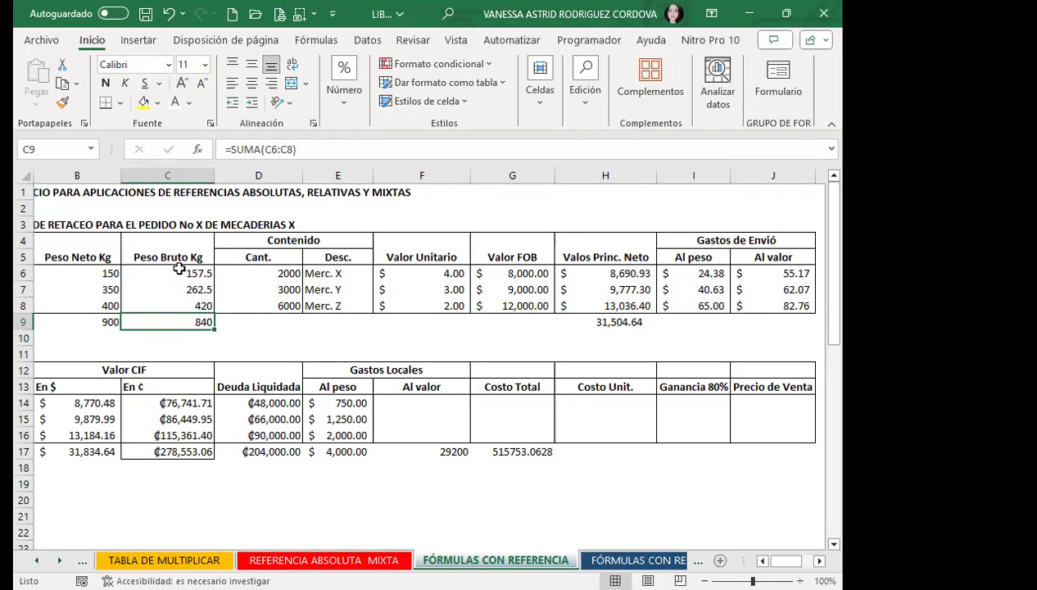
click(170, 246)
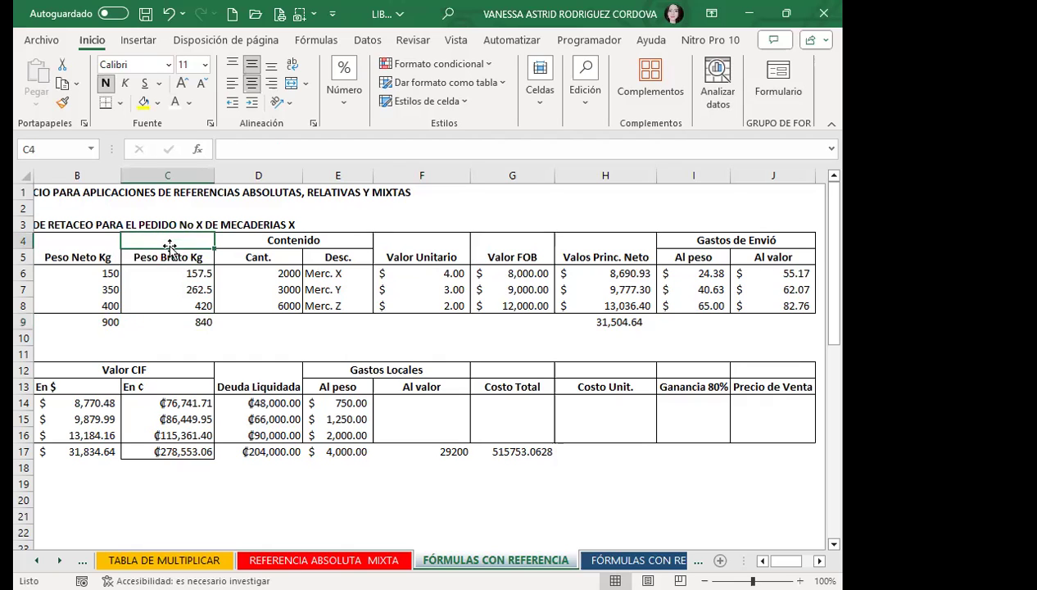
click(184, 258)
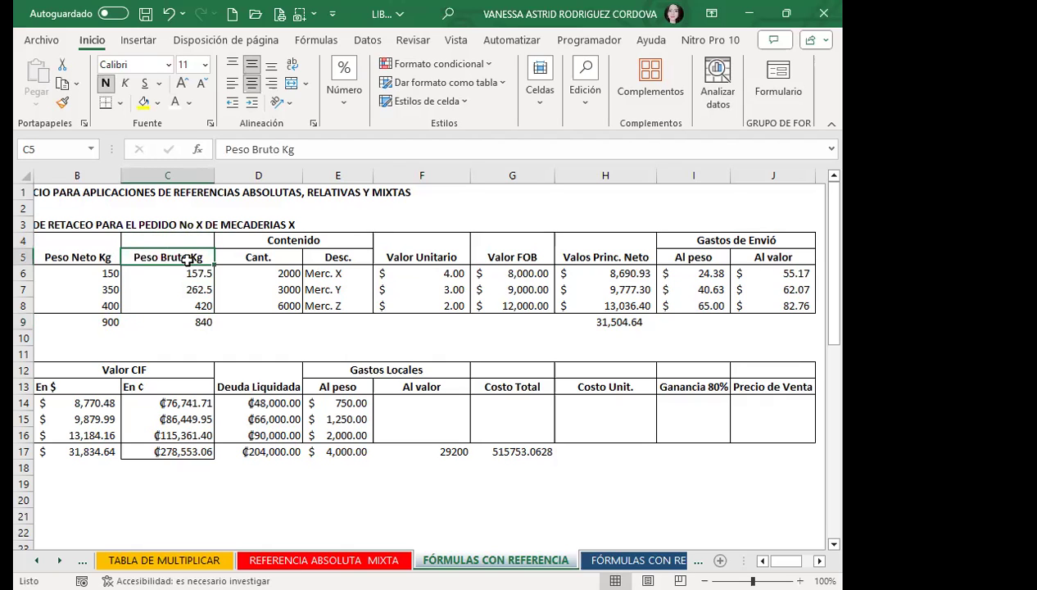